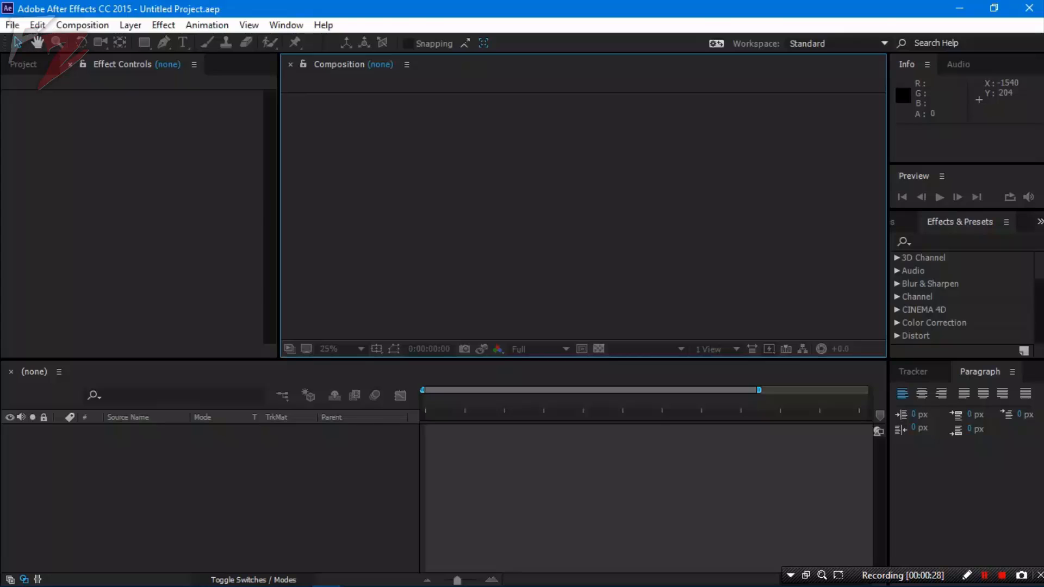
# Start a new HDTV 1080 29.97 composition and set its duration to 0;00;10;00
pyautogui.click(23, 64)
pyautogui.click(123, 64)
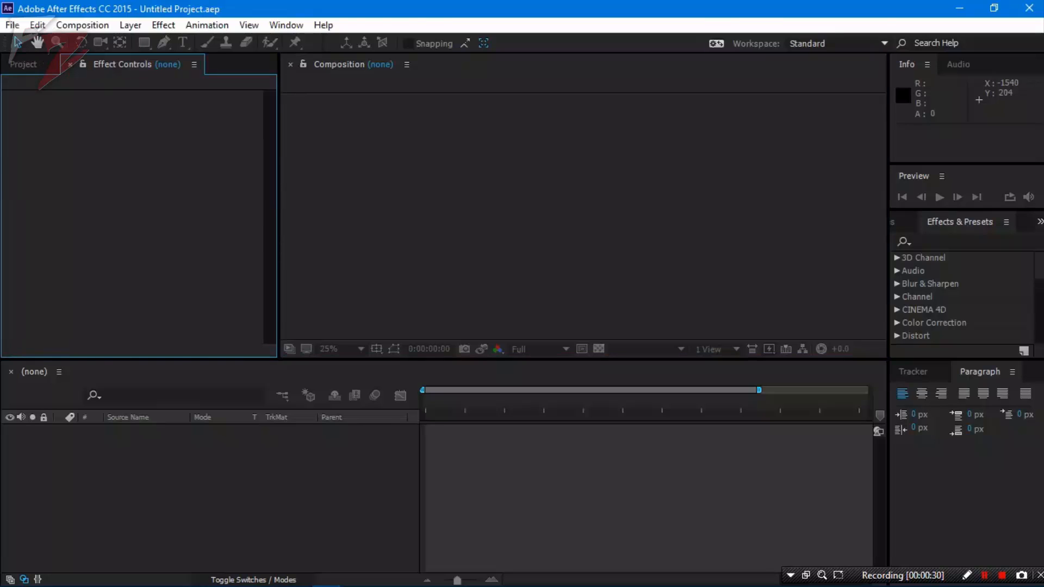
pyautogui.click(23, 64)
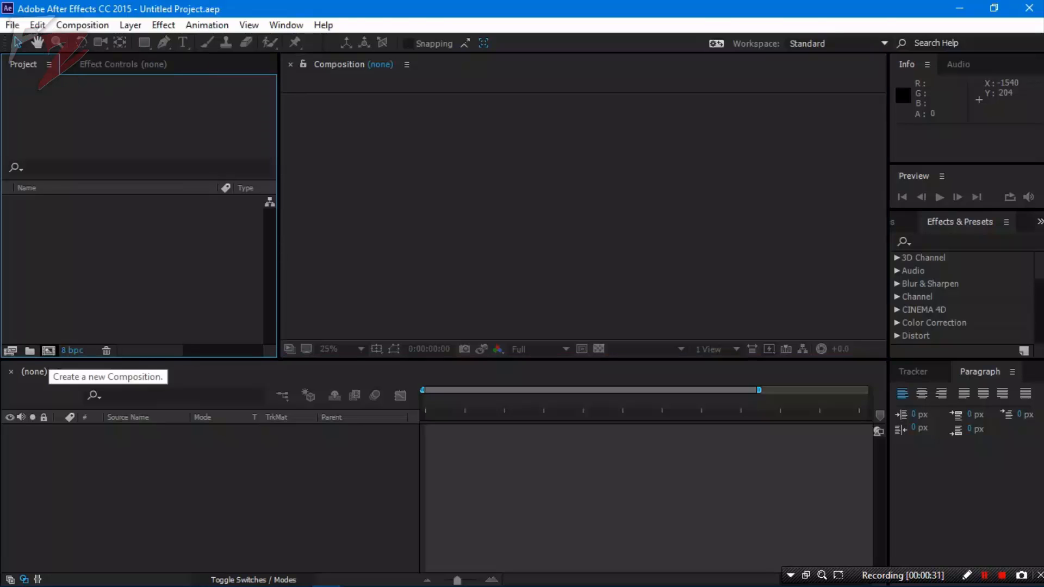
pyautogui.click(48, 350)
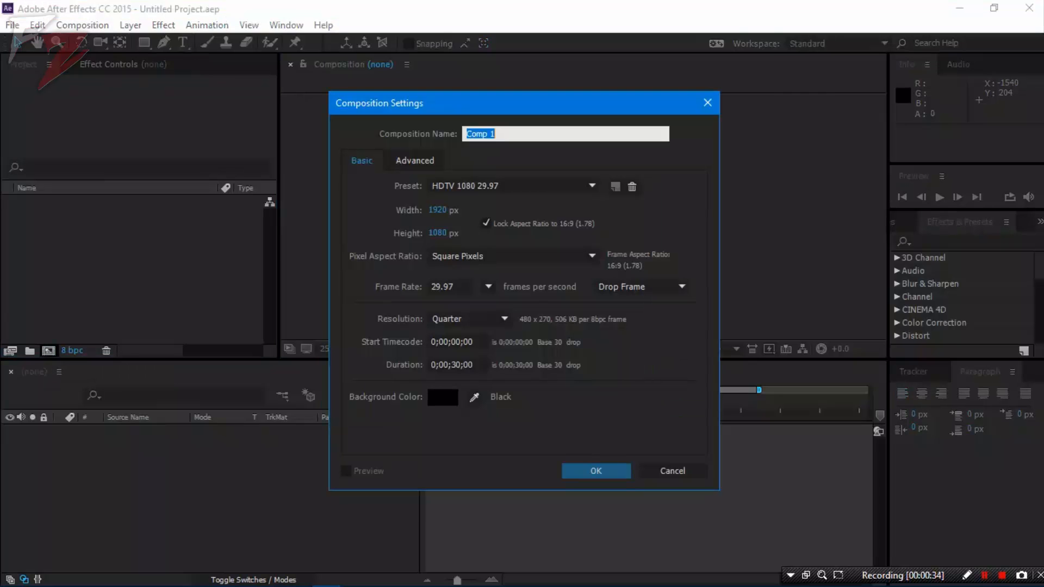
pyautogui.click(453, 364)
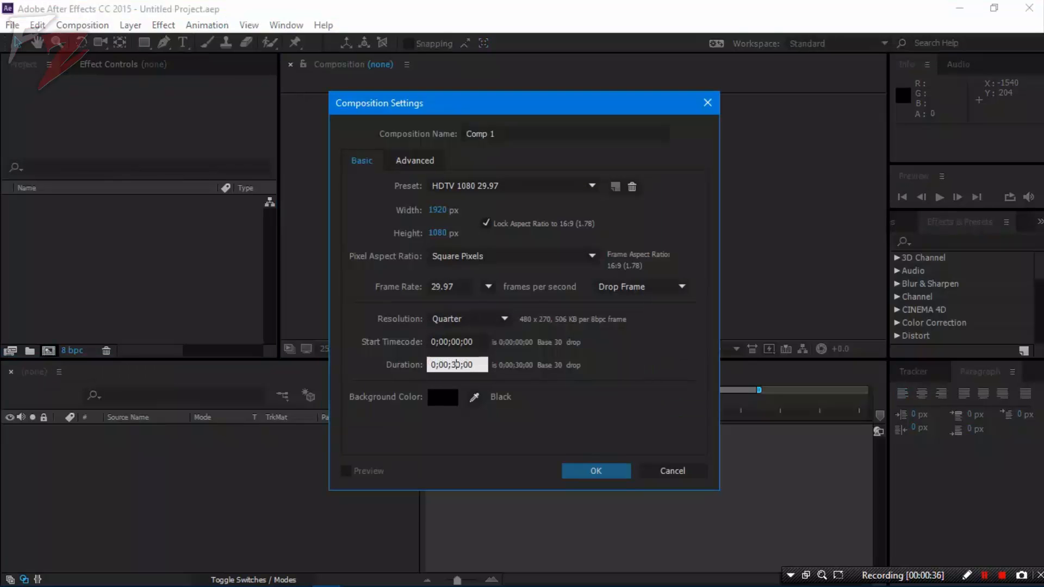
pyautogui.press('BackSpace')
pyautogui.write('10')
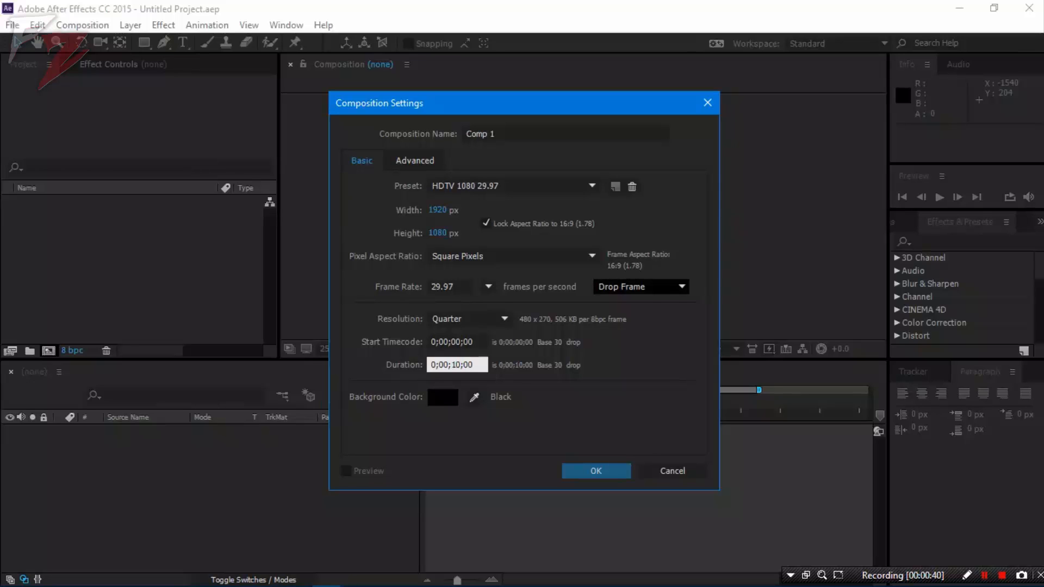
pyautogui.click(641, 287)
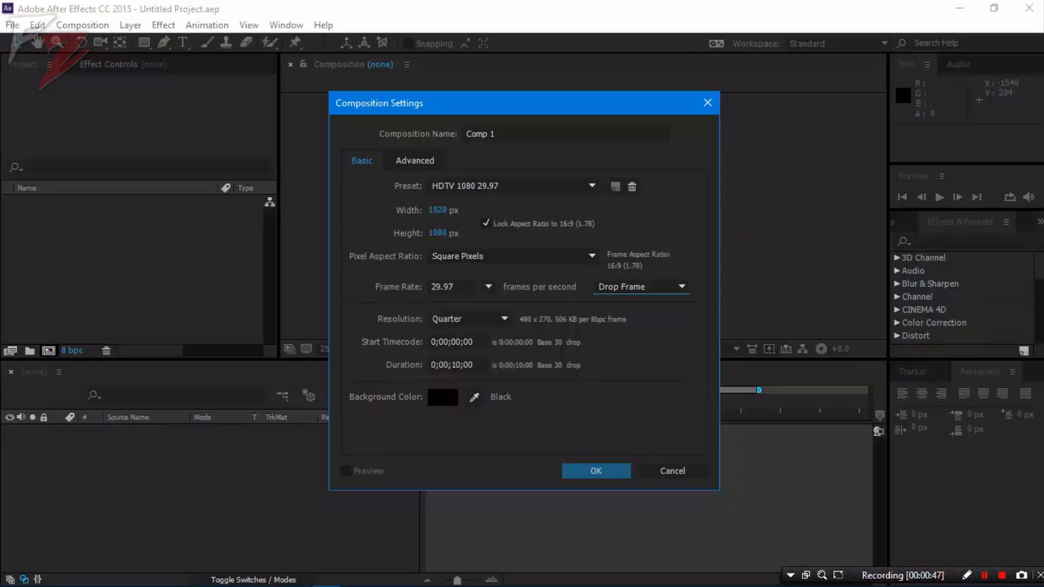
# Name the new composition Render and create it
pyautogui.click(522, 134)
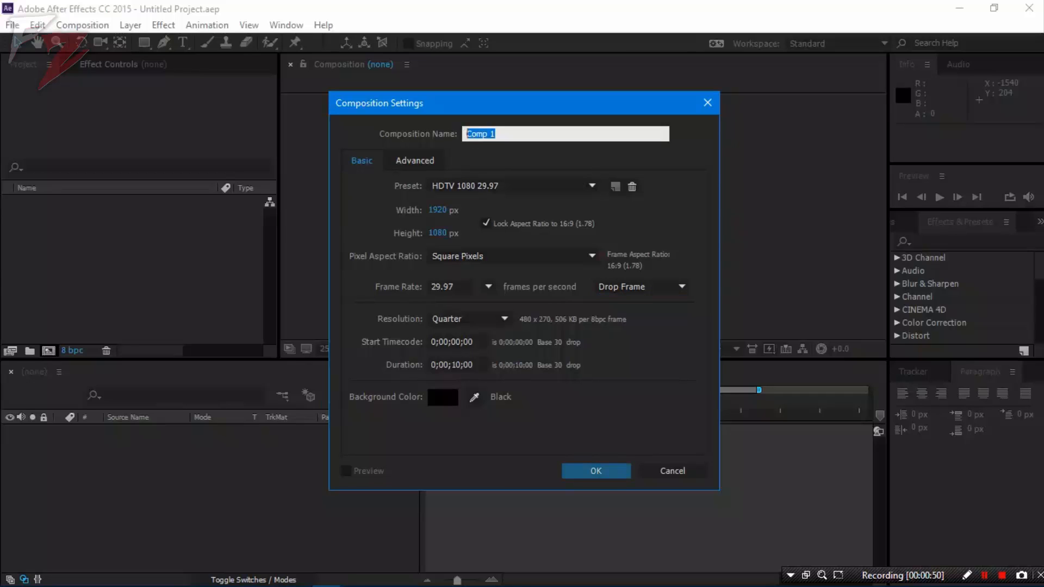
pyautogui.write('R')
pyautogui.write('ene')
pyautogui.write('er')
pyautogui.press('Return')
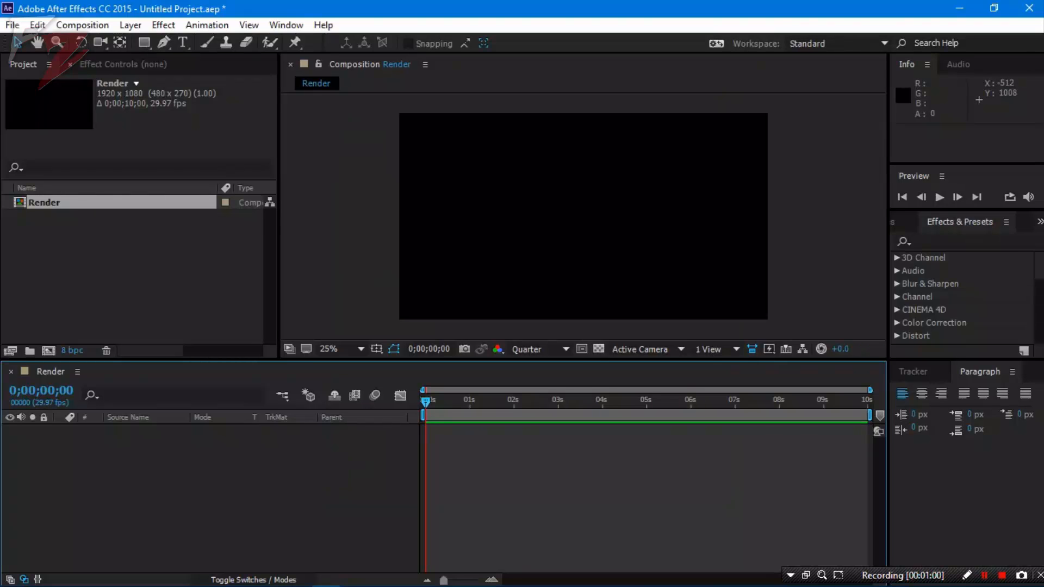
pyautogui.click(130, 25)
pyautogui.moveTo(150, 22)
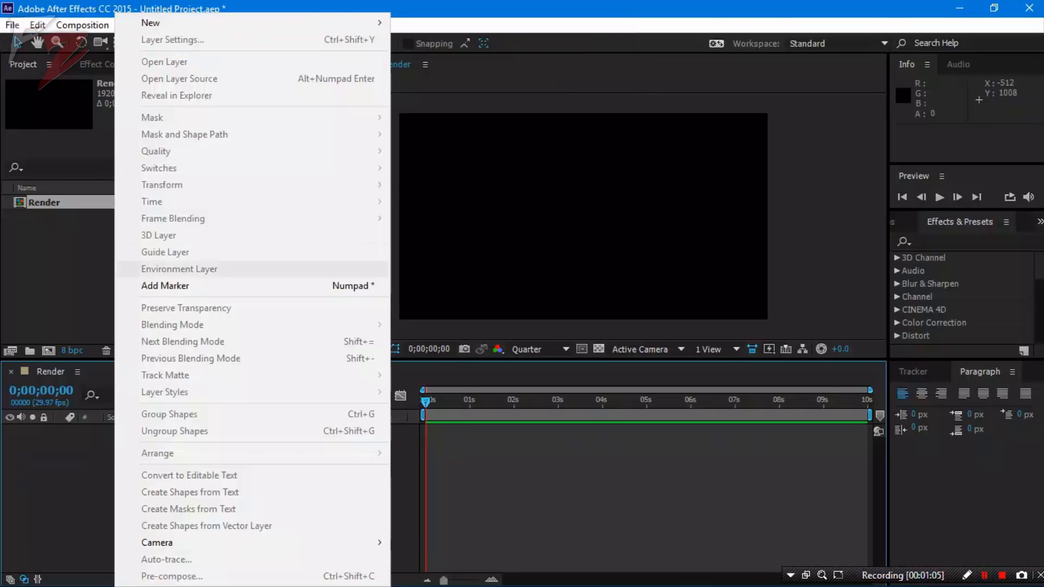
pyautogui.press('Escape')
# Add a black 1920 x 1080 px solid layer named Background to the Render composition
pyautogui.rightClick(158, 456)
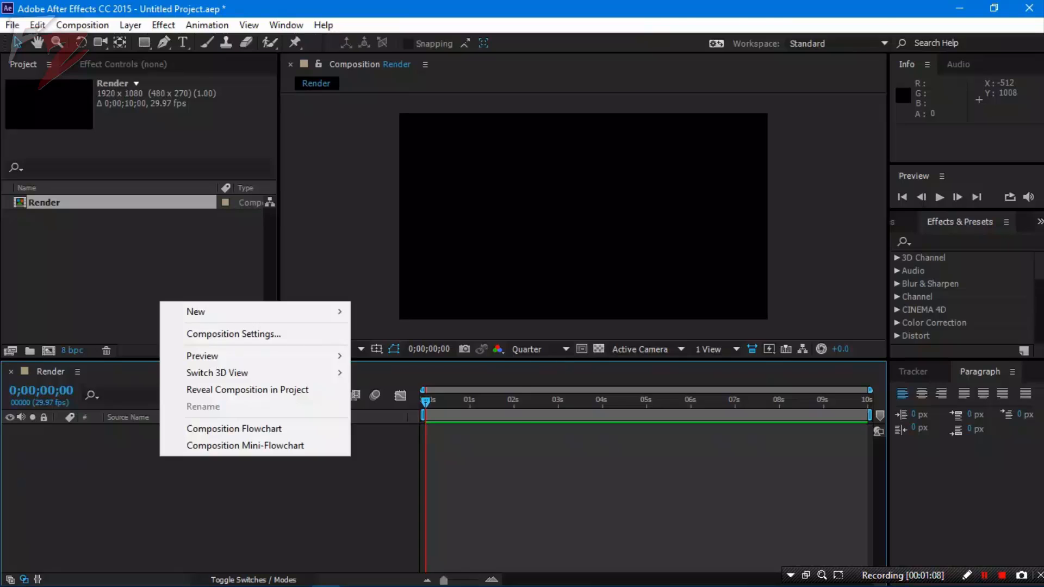
pyautogui.moveTo(196, 310)
pyautogui.click(373, 350)
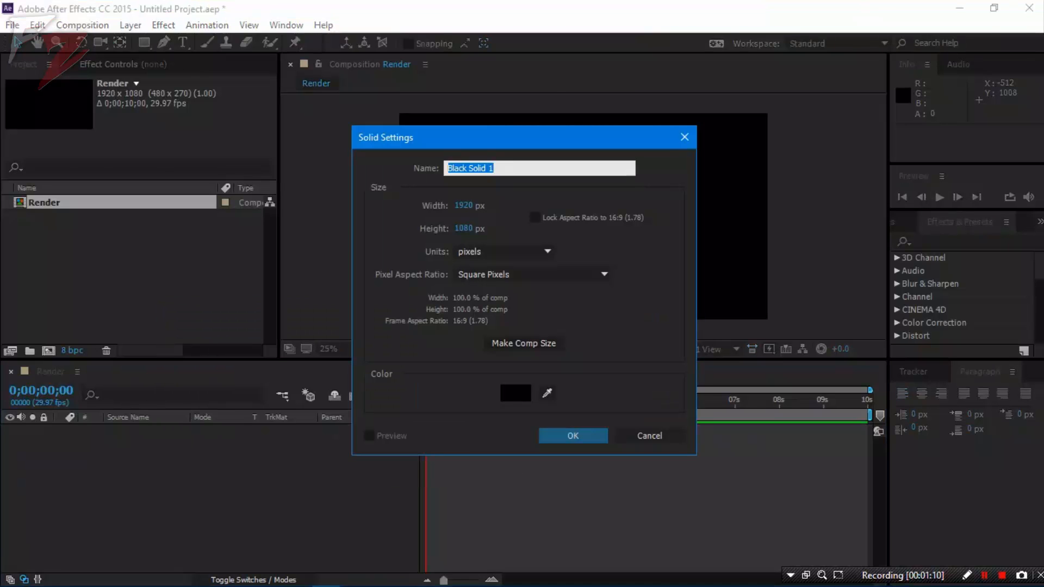
pyautogui.write('BG')
pyautogui.press('BackSpace')
pyautogui.write('cka')
pyautogui.press('BackSpace')
pyautogui.press('BackSpace')
pyautogui.write('ack')
pyautogui.press('BackSpace')
pyautogui.press('BackSpace')
pyautogui.press('BackSpace')
pyautogui.press('BackSpace')
pyautogui.write('ackgroun')
pyautogui.press('Return')
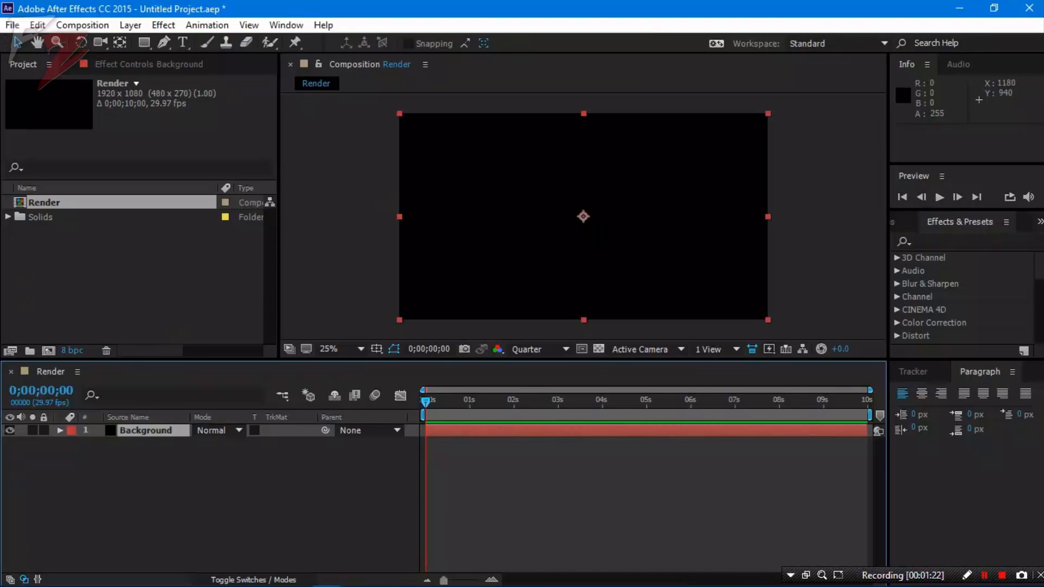
# Find the 4-Color Gradient effect, apply it to the Background layer, and clear the effect search
pyautogui.click(951, 241)
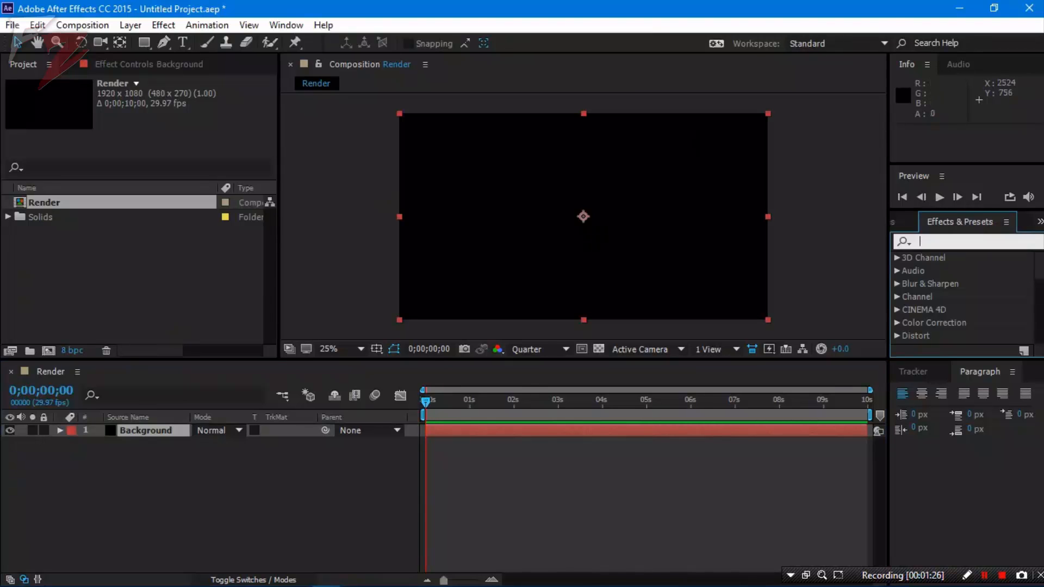
pyautogui.write('gra')
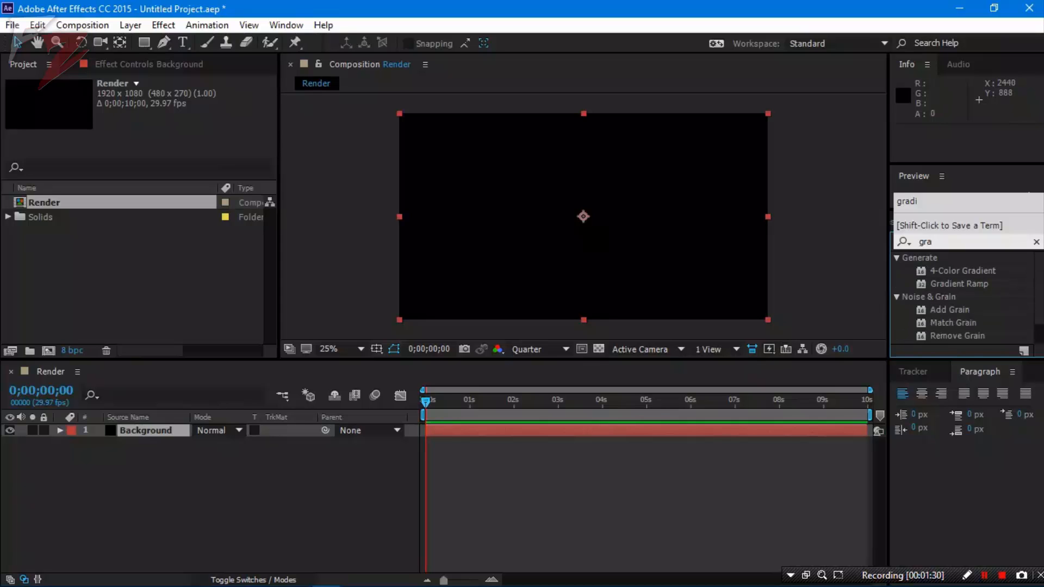
pyautogui.moveTo(962, 271); pyautogui.dragTo(557, 236)
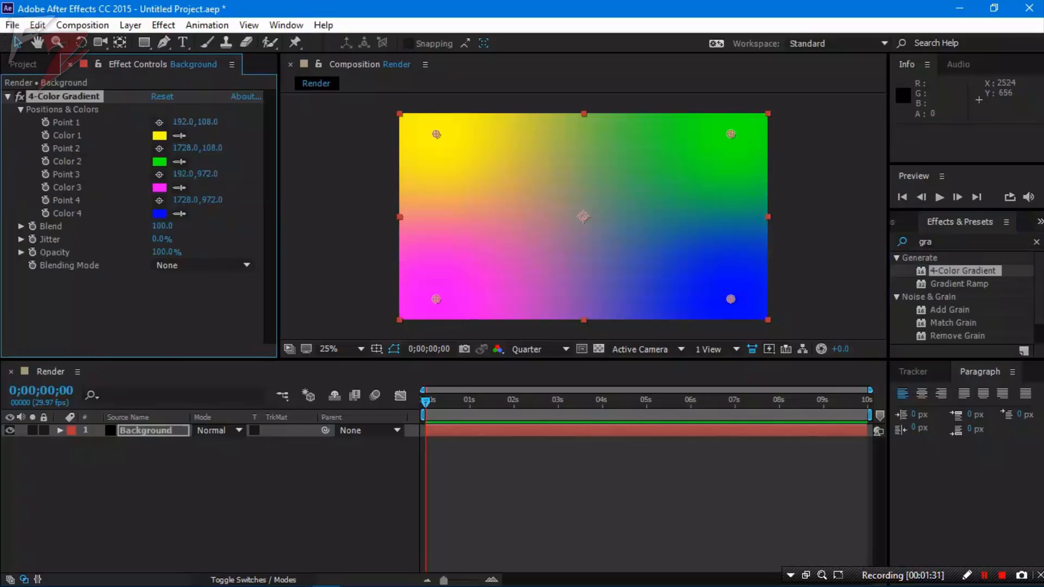
pyautogui.click(1036, 242)
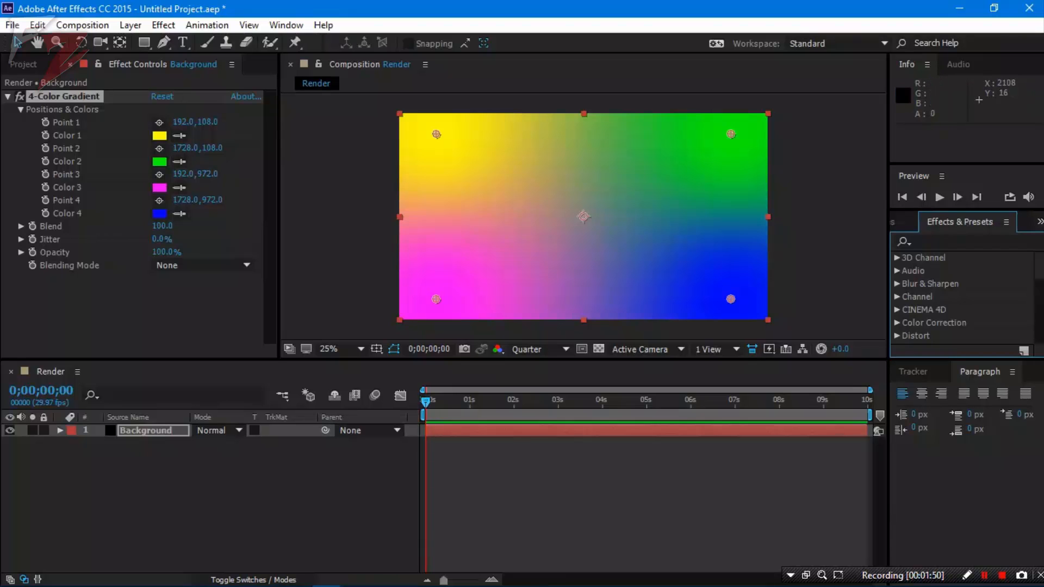
# Set Color 1 of the gradient to black and sample near-black for Color 3 and Color 4
pyautogui.click(159, 135)
pyautogui.moveTo(49, 211)
pyautogui.mouseDown()
pyautogui.moveTo(16, 216)
pyautogui.moveTo(15, 346)
pyautogui.mouseUp()
pyautogui.click(352, 154)
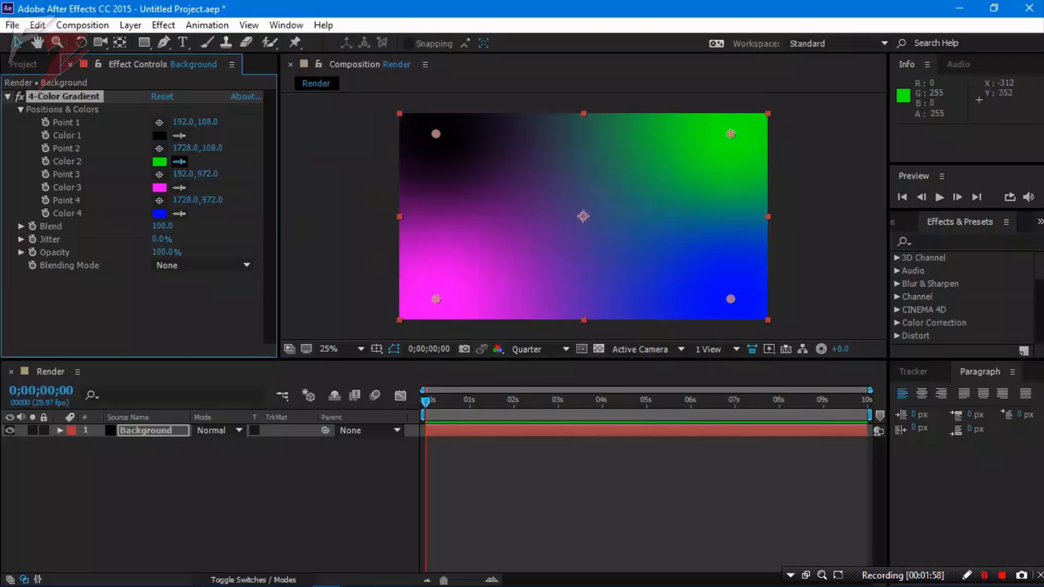
pyautogui.click(439, 139)
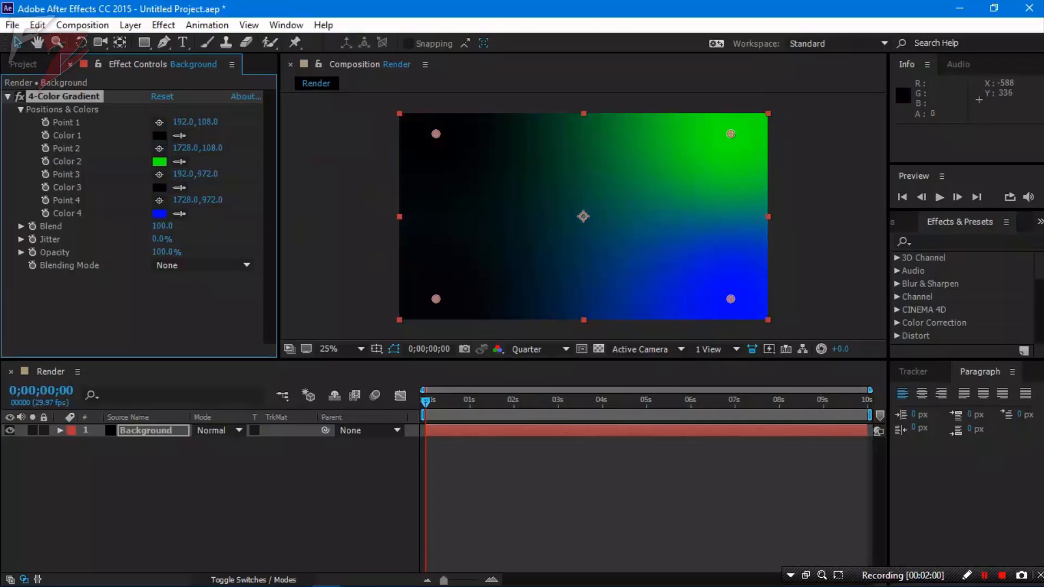
pyautogui.click(180, 214)
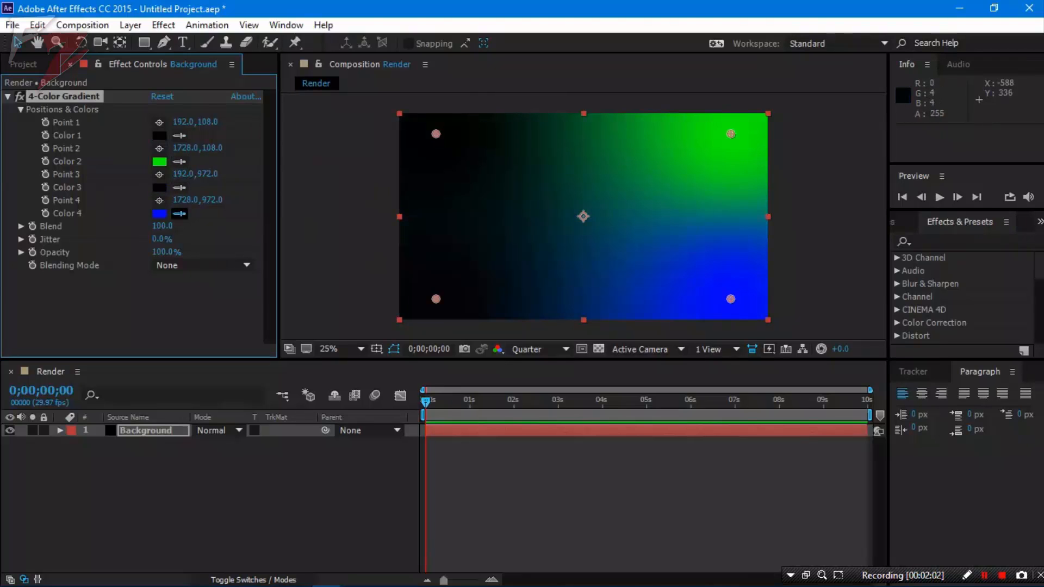
pyautogui.click(444, 173)
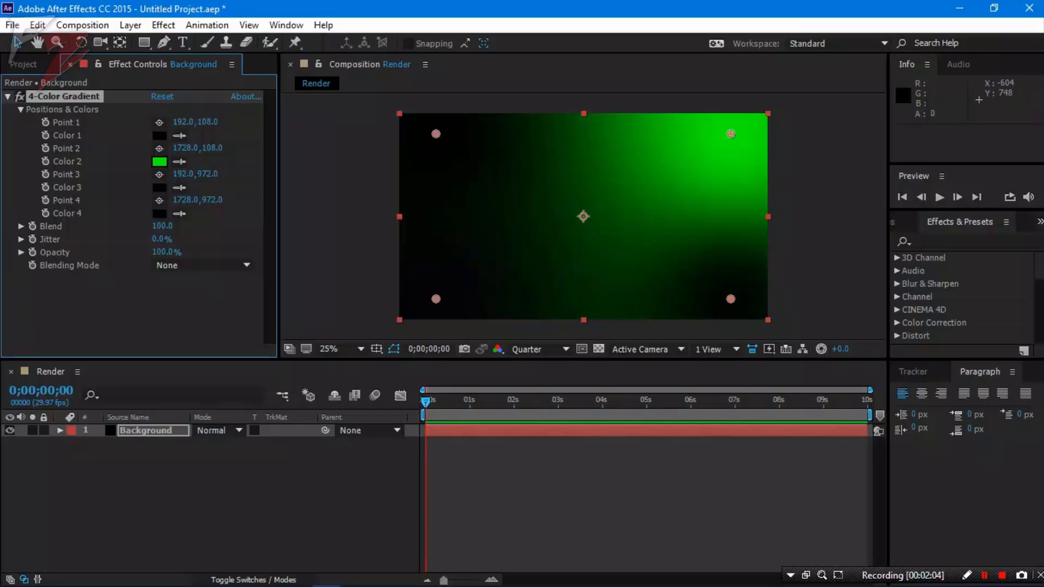
# Change the gradient's Color 2 to a deep blue and move Point 2 to about 1624, 200
pyautogui.click(160, 161)
pyautogui.write('00DEFF')
pyautogui.press('Return')
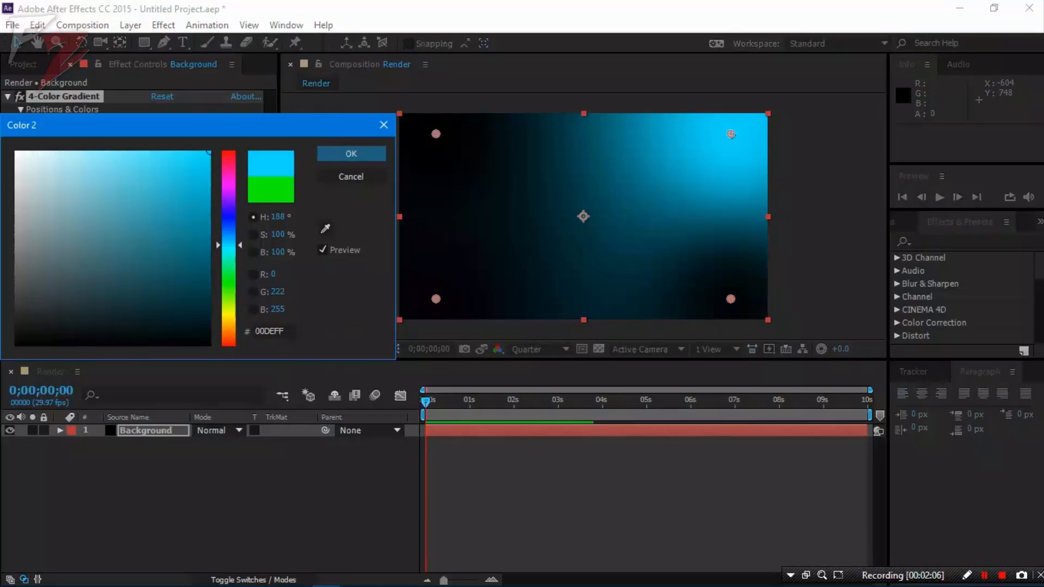
pyautogui.moveTo(229, 245); pyautogui.dragTo(228, 214)
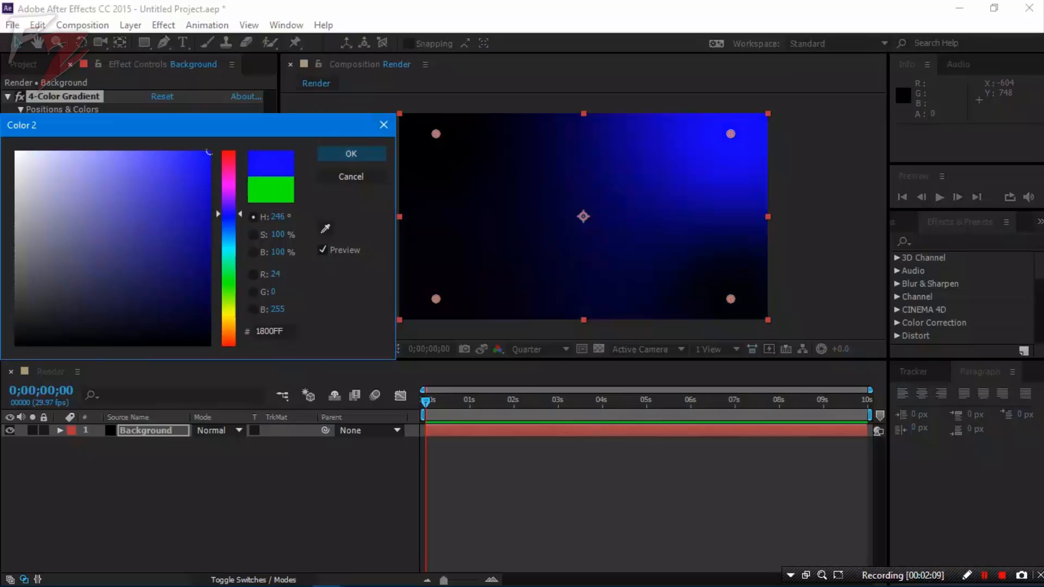
pyautogui.moveTo(209, 153)
pyautogui.mouseDown()
pyautogui.moveTo(175, 156)
pyautogui.moveTo(193, 176)
pyautogui.moveTo(188, 201)
pyautogui.mouseUp()
pyautogui.click(351, 154)
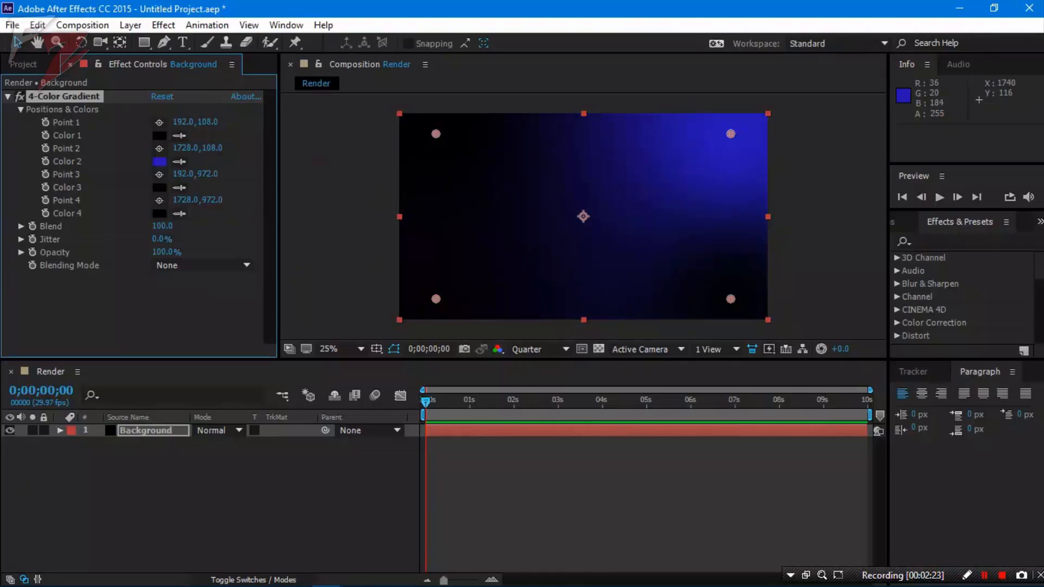
pyautogui.moveTo(732, 135); pyautogui.dragTo(710, 151)
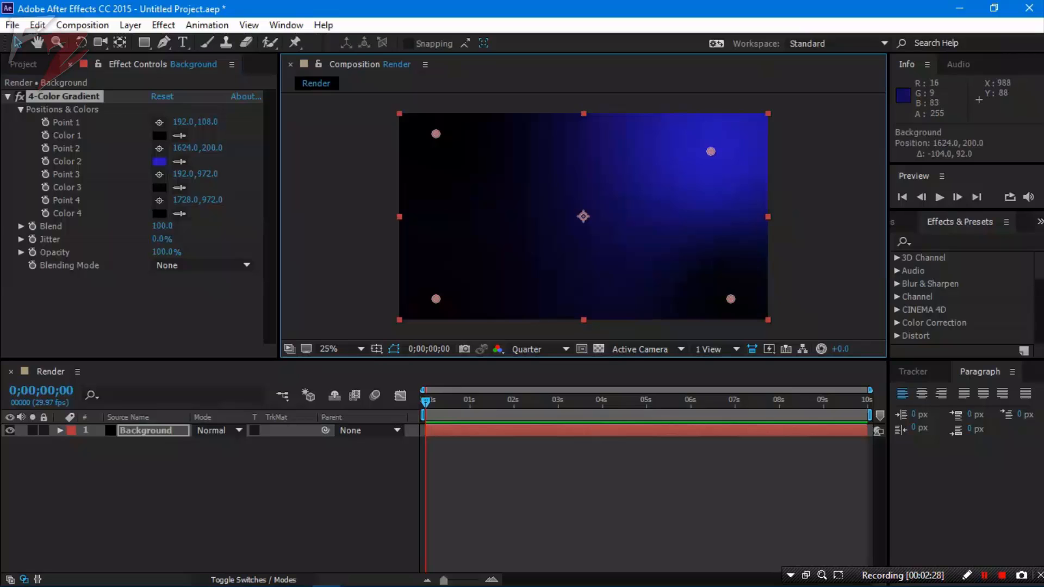
# Set the gradient's Color 3 to dark navy 0A0836
pyautogui.click(159, 187)
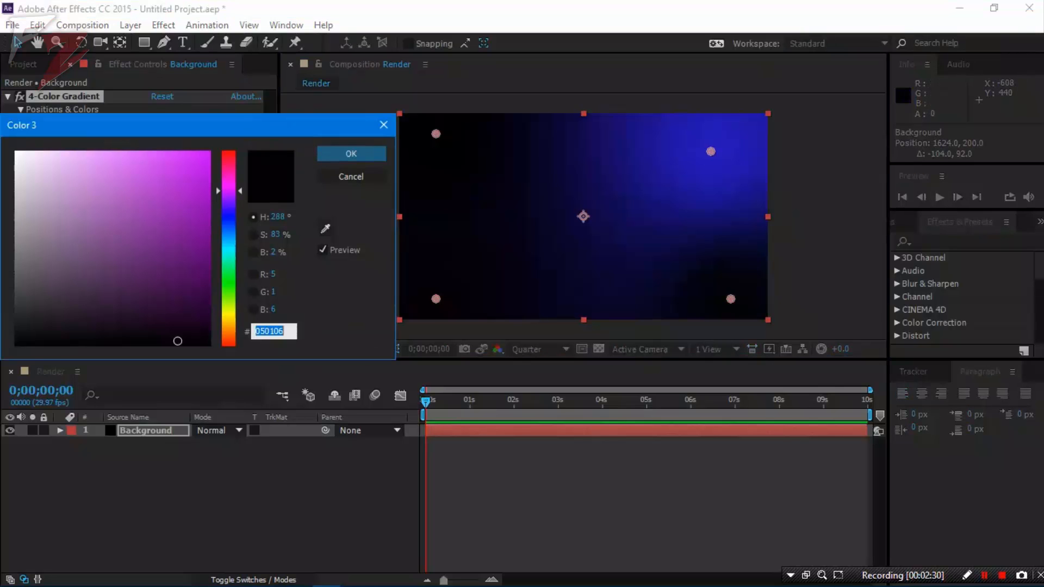
pyautogui.click(150, 219)
pyautogui.moveTo(149, 218)
pyautogui.mouseDown()
pyautogui.moveTo(174, 167)
pyautogui.moveTo(157, 202)
pyautogui.mouseUp()
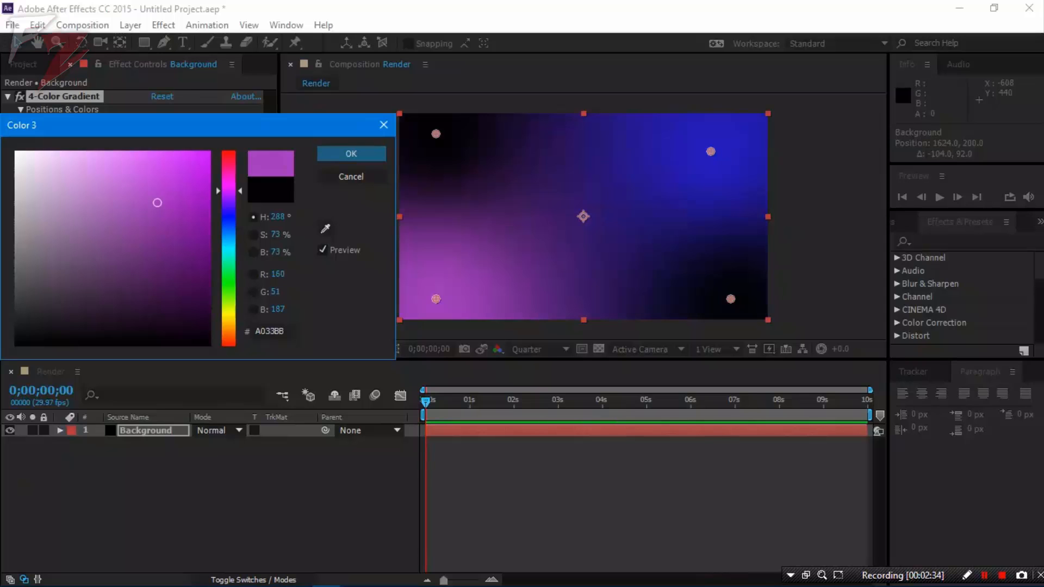
pyautogui.click(325, 229)
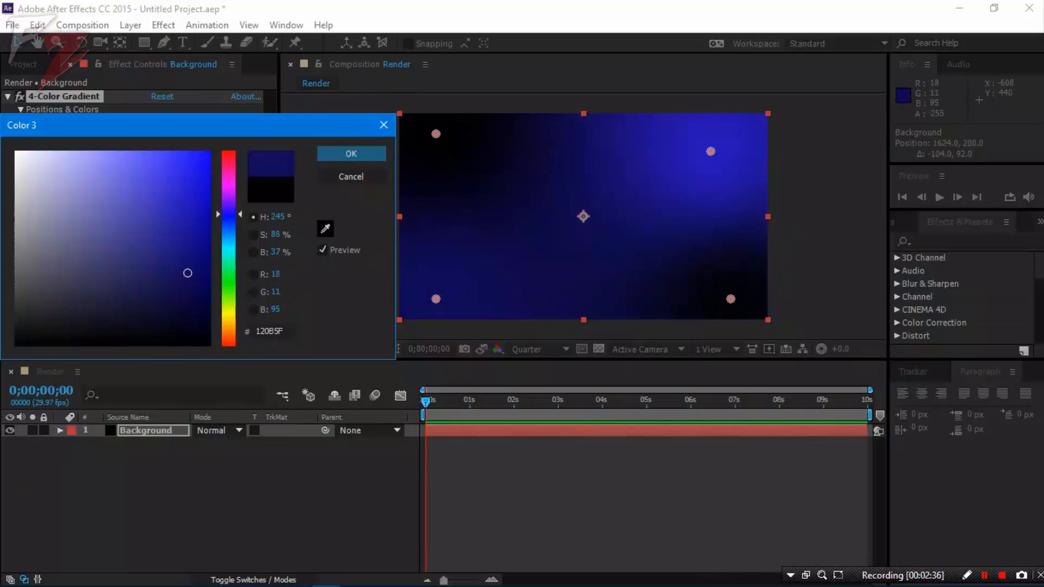
pyautogui.moveTo(188, 273); pyautogui.dragTo(181, 305)
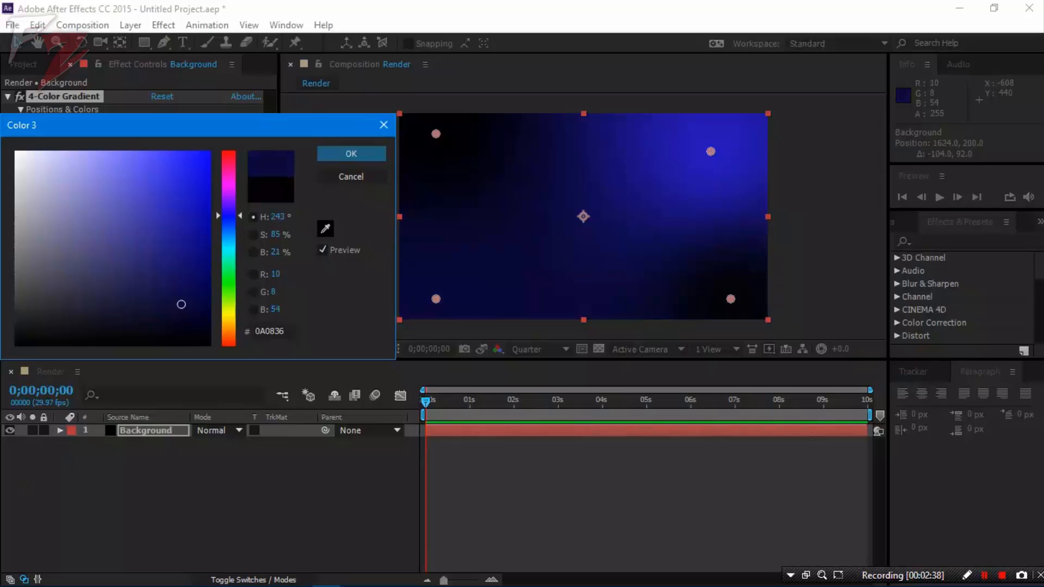
pyautogui.click(585, 190)
pyautogui.press('Return')
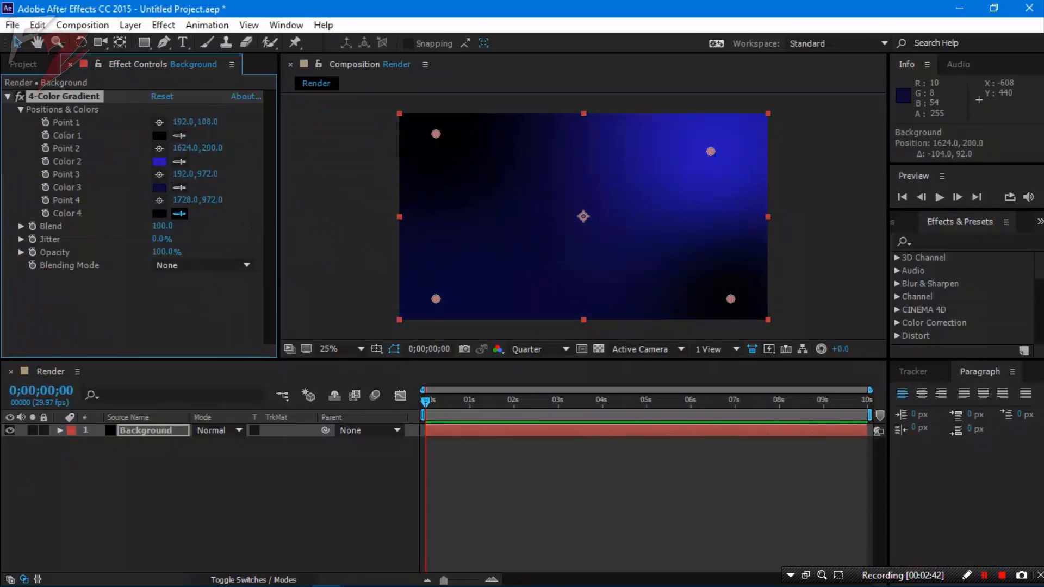
# Copy the dark navy of Color 3 to Color 4 and Color 1 by sampling its swatch
pyautogui.click(159, 187)
pyautogui.click(179, 136)
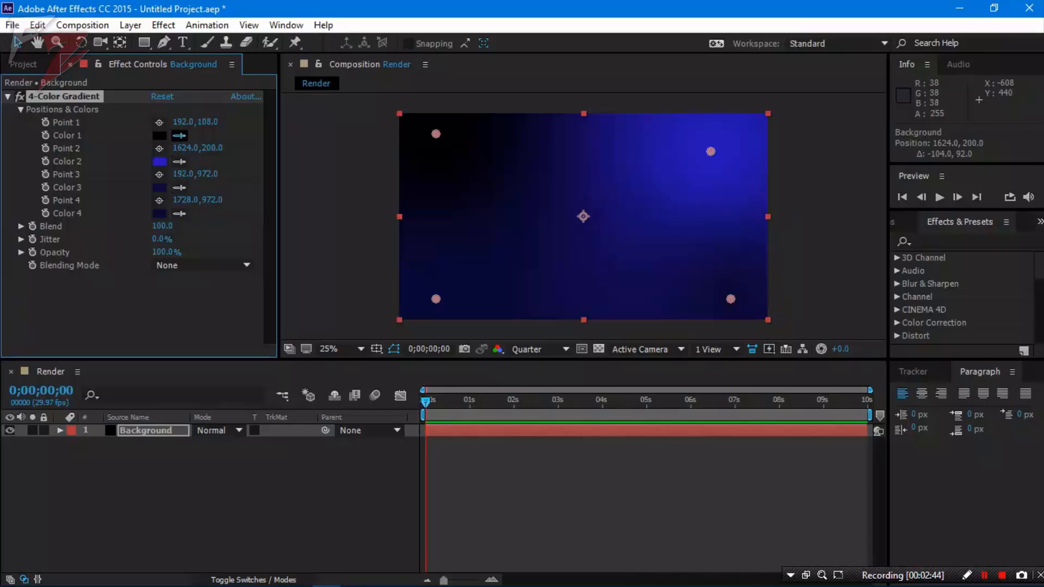
pyautogui.click(159, 188)
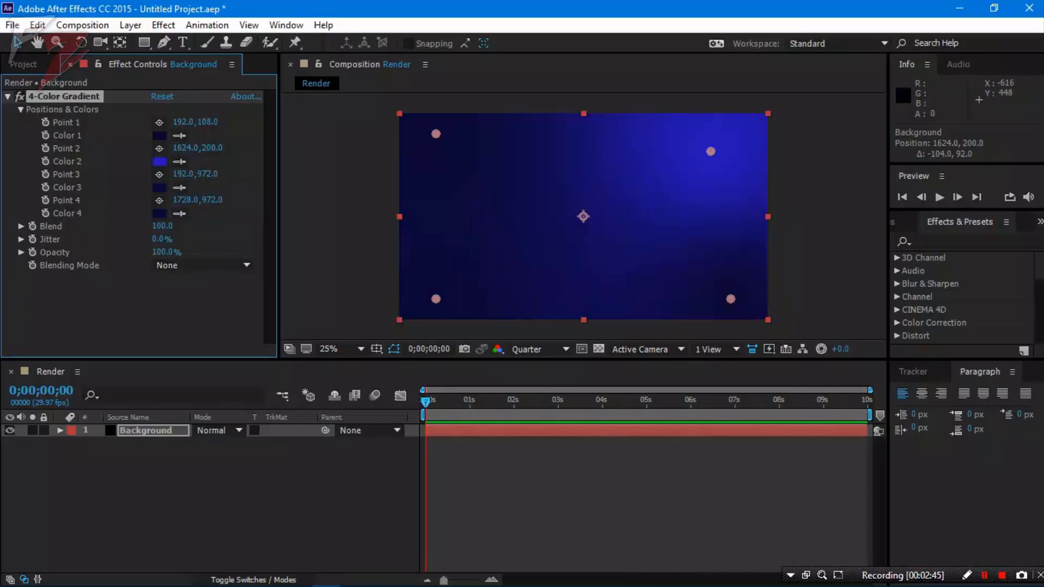
# Darken the gradient's Color 1 to 0A092D
pyautogui.click(160, 135)
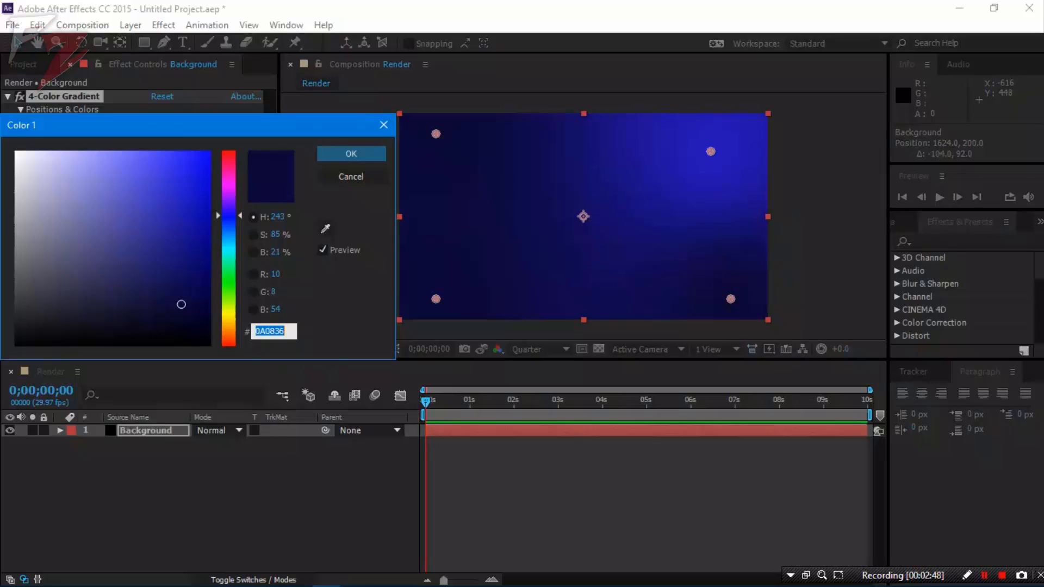
pyautogui.moveTo(181, 304); pyautogui.dragTo(173, 311)
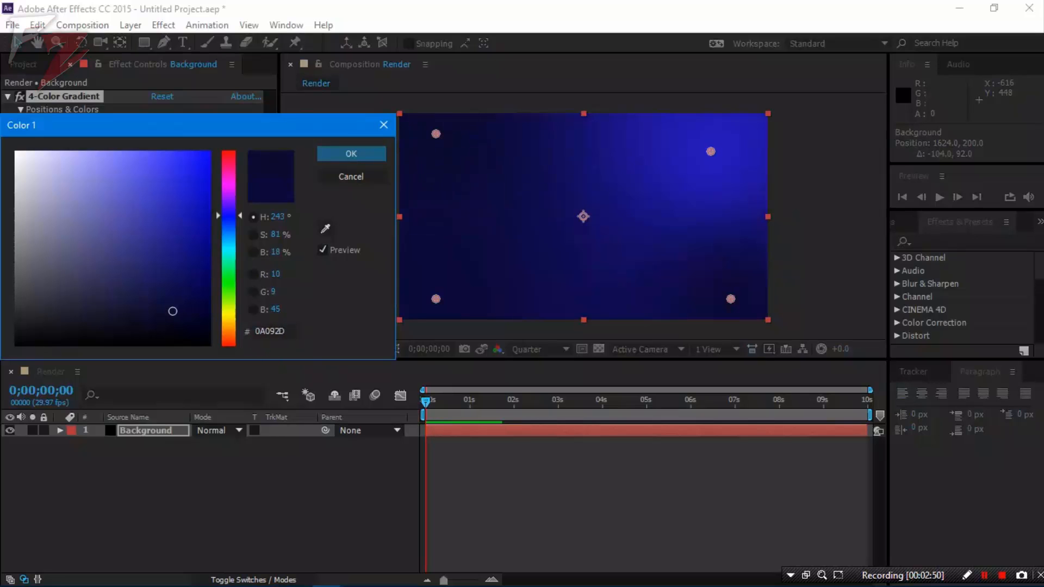
pyautogui.click(351, 153)
pyautogui.click(159, 186)
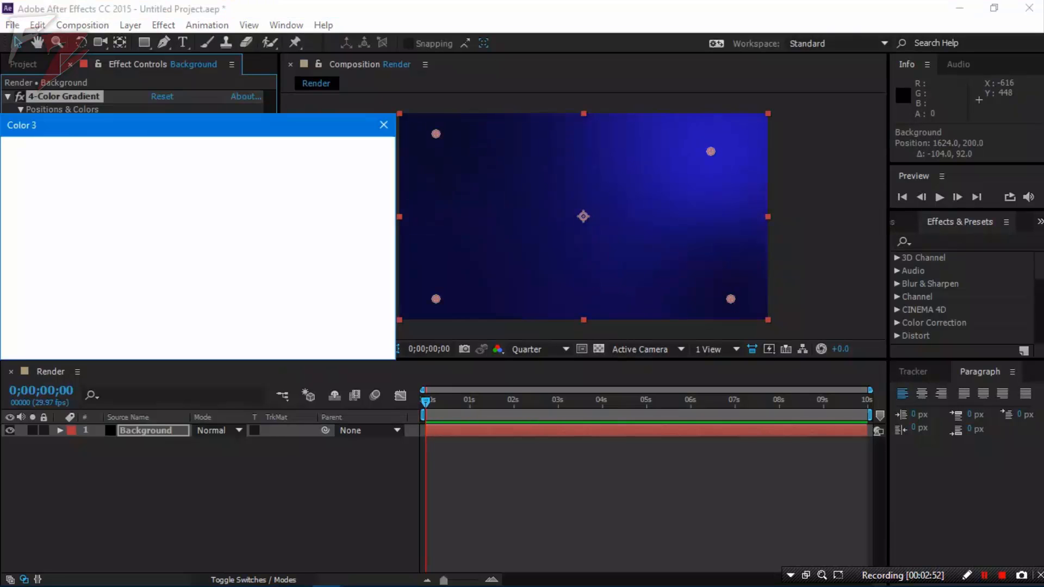
pyautogui.click(350, 175)
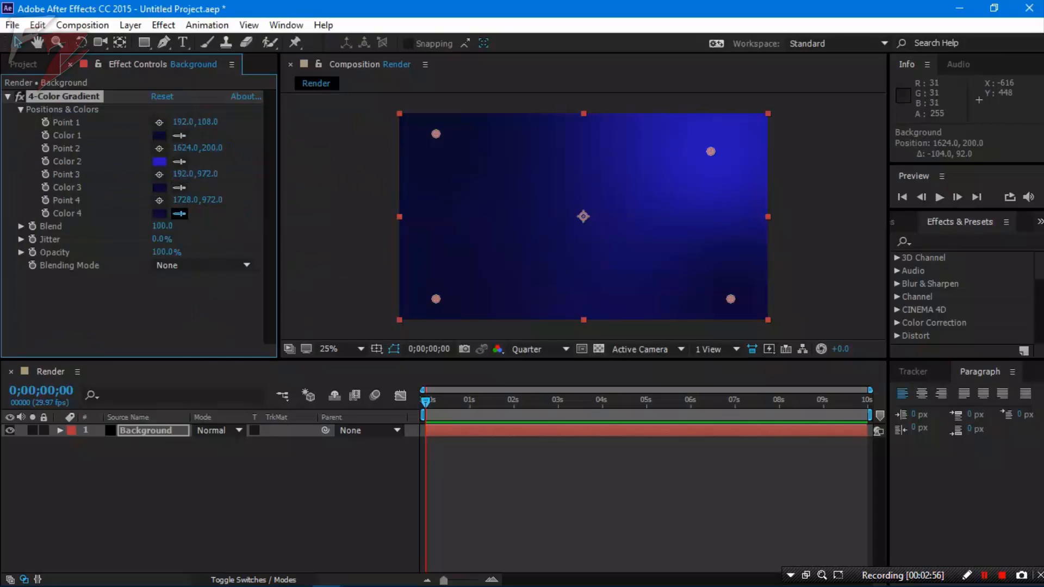
# Darken the gradient's Color 1 further and move Point 2 to the composition's upper-right corner at about 1904, 24
pyautogui.click(159, 135)
pyautogui.moveTo(172, 305); pyautogui.dragTo(164, 317)
pyautogui.click(351, 153)
pyautogui.moveTo(709, 150); pyautogui.dragTo(764, 118)
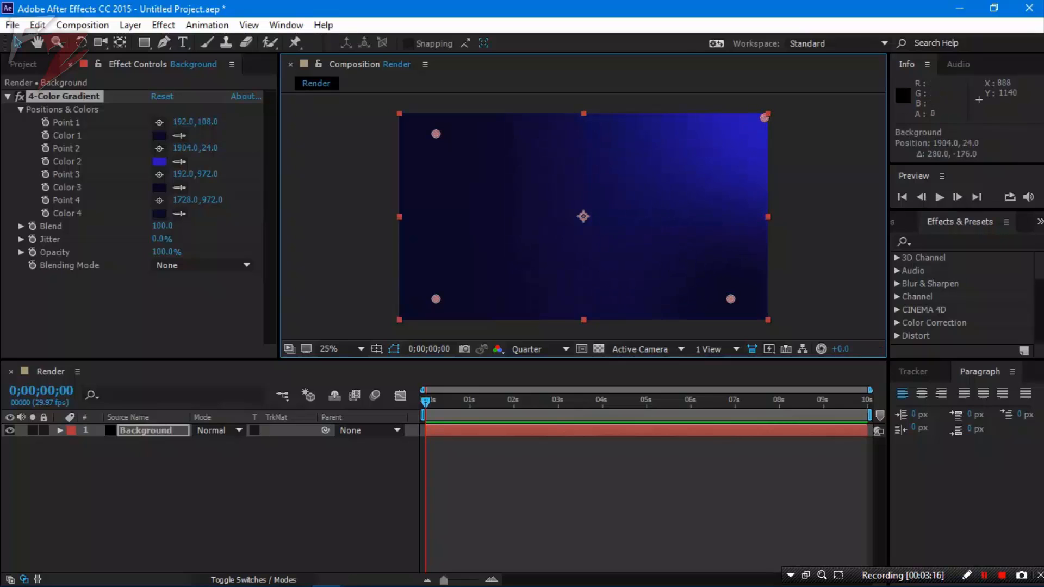
# Deselect the Background layer and create a composition-sized black solid named Plexus above it
pyautogui.click(471, 482)
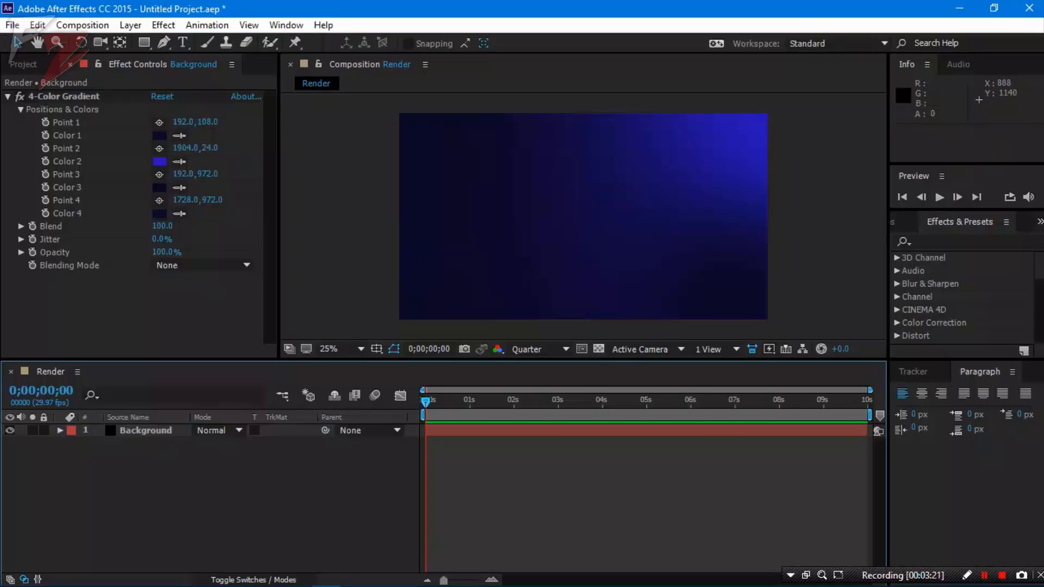
pyautogui.hotkey('ctrl', 'y')
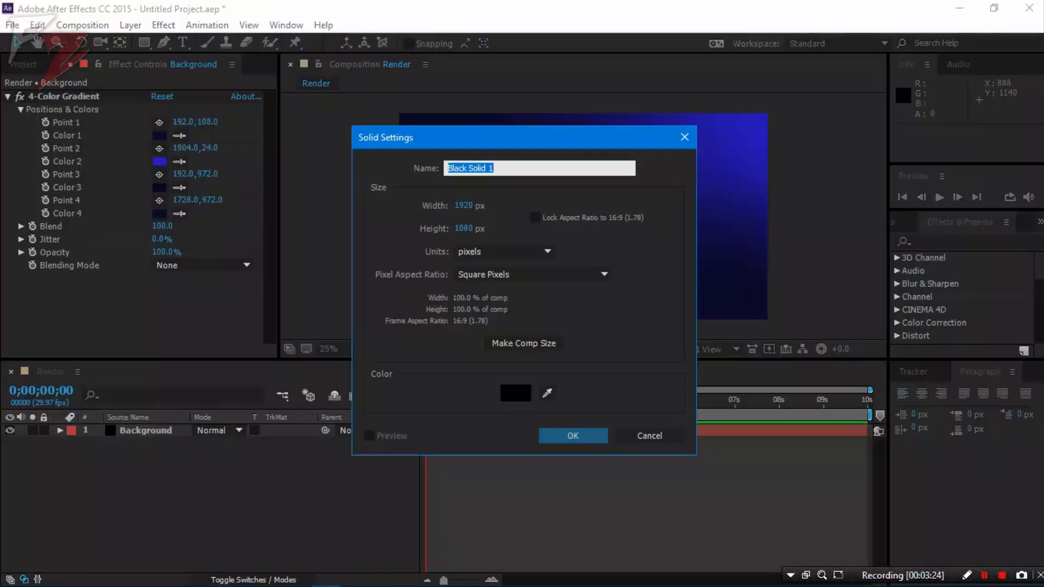
pyautogui.write('Plexu')
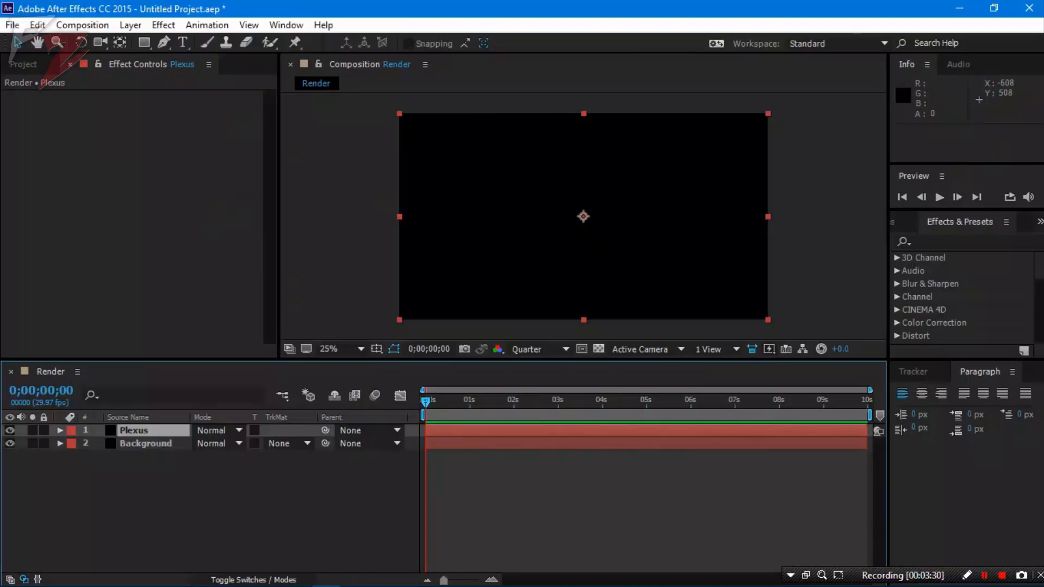
# Find the Rowbyte Plexus effect, apply it to the Plexus solid, and toggle its GPU accelerated rendering option
pyautogui.click(973, 241)
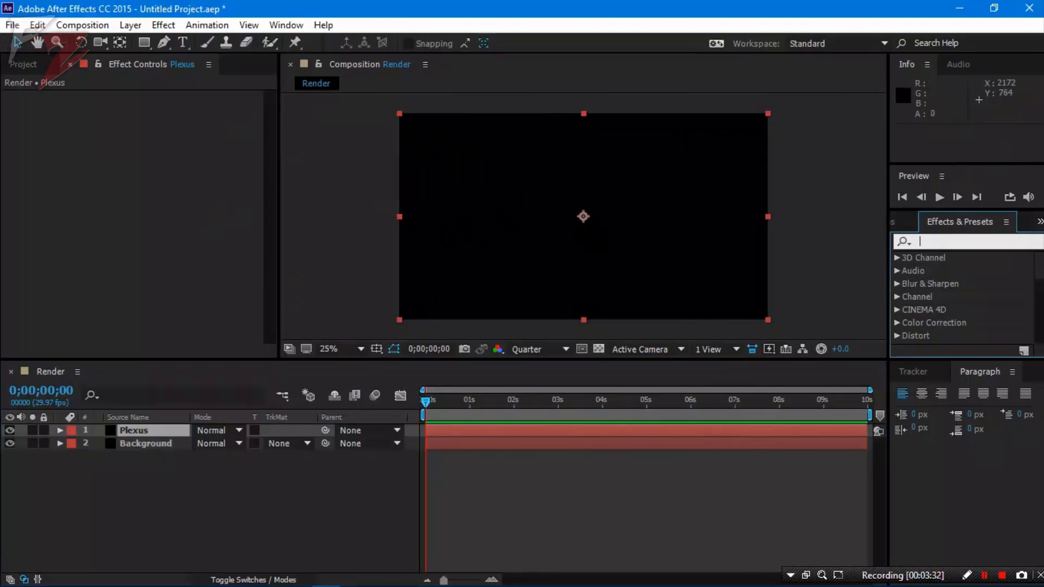
pyautogui.write('p')
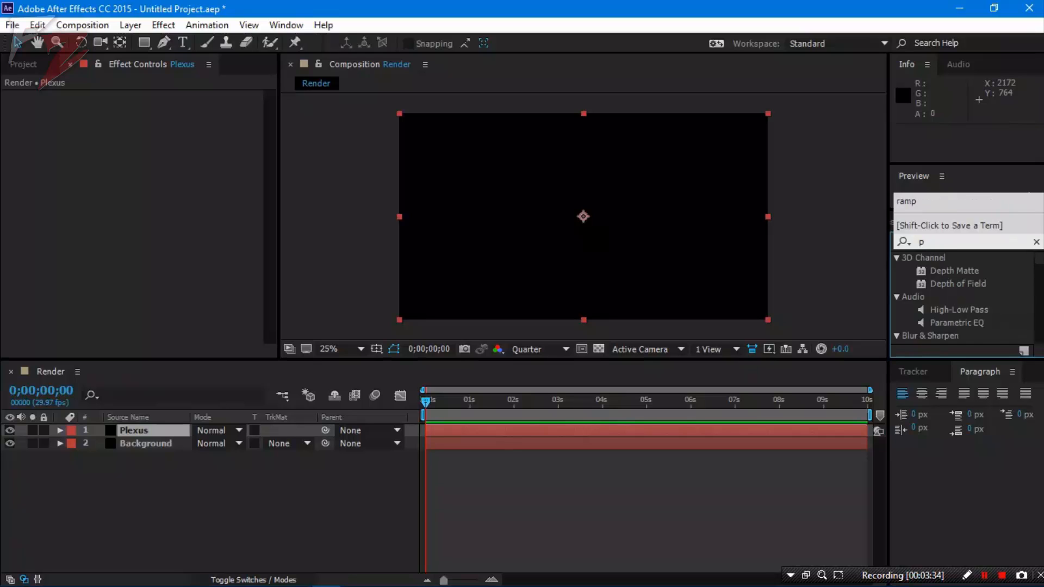
pyautogui.write('lex')
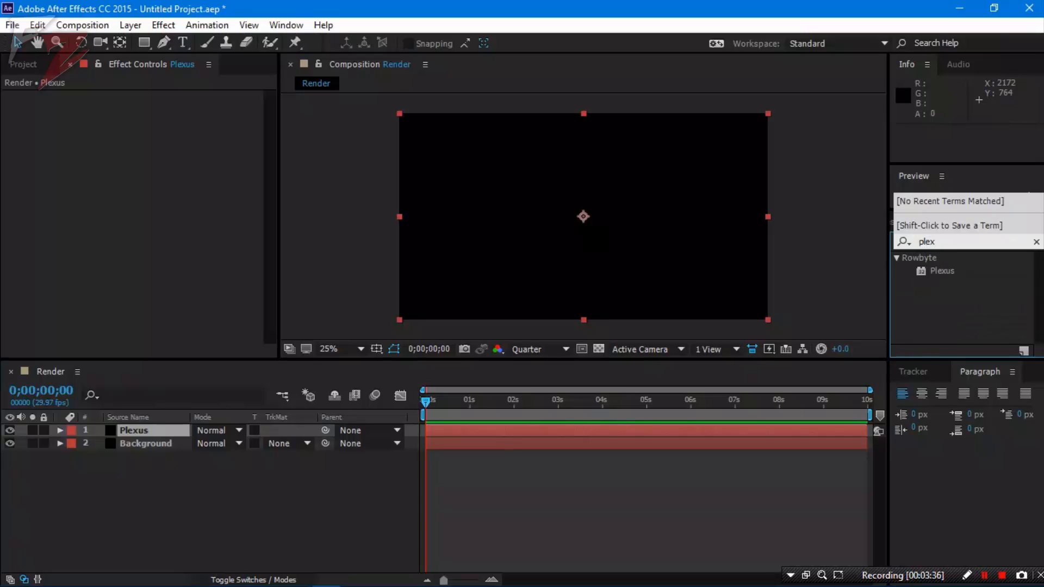
pyautogui.rightClick(136, 430)
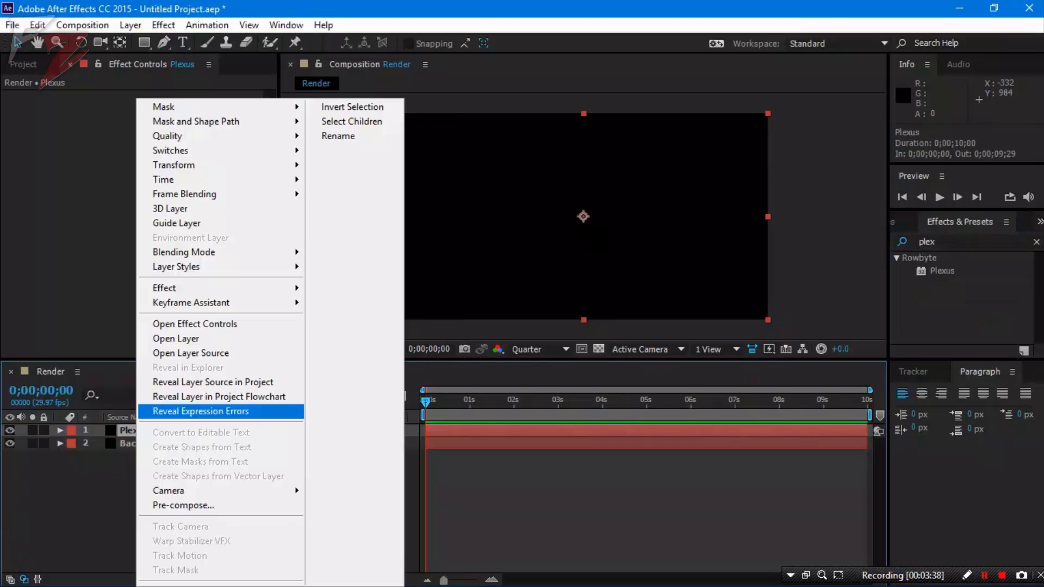
pyautogui.moveTo(218, 288)
pyautogui.moveTo(381, 442)
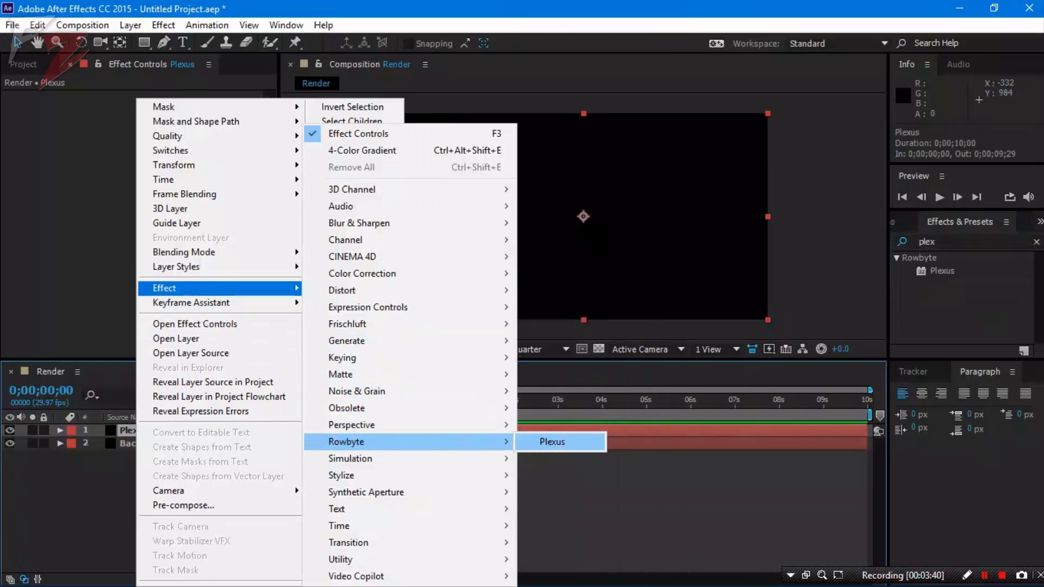
pyautogui.click(552, 441)
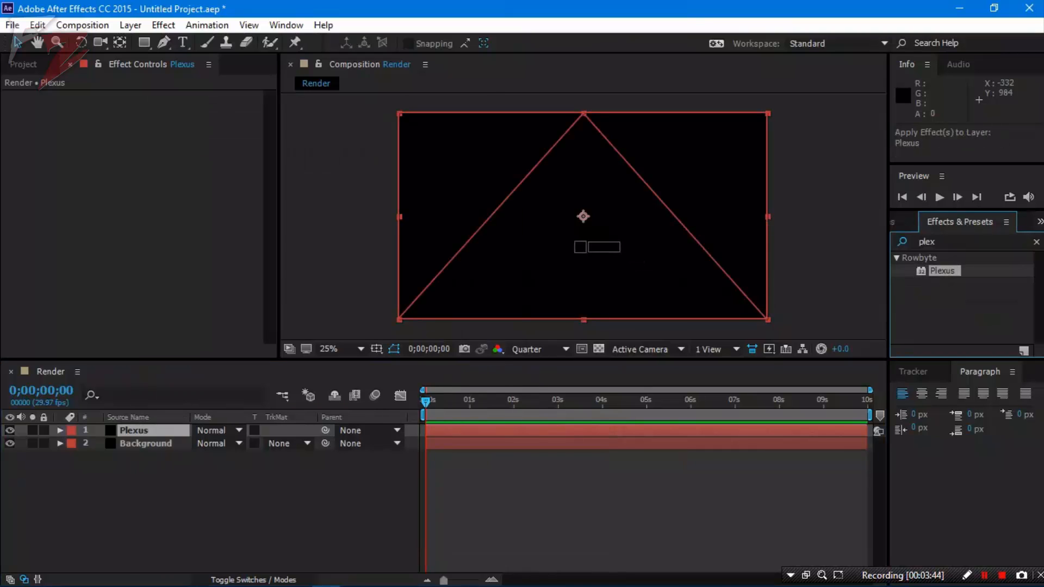
pyautogui.moveTo(168, 423); pyautogui.dragTo(549, 205)
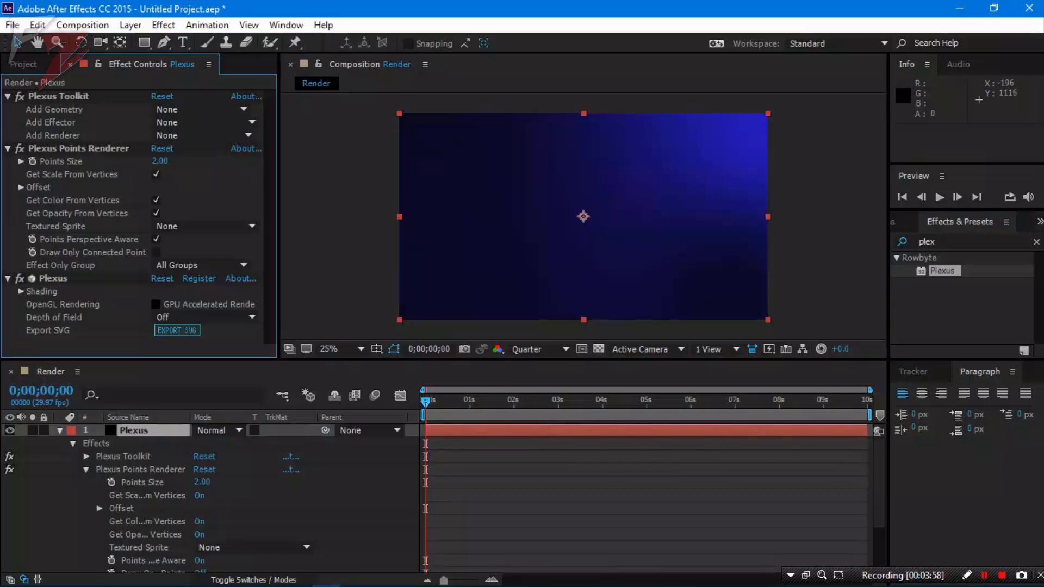
pyautogui.click(156, 305)
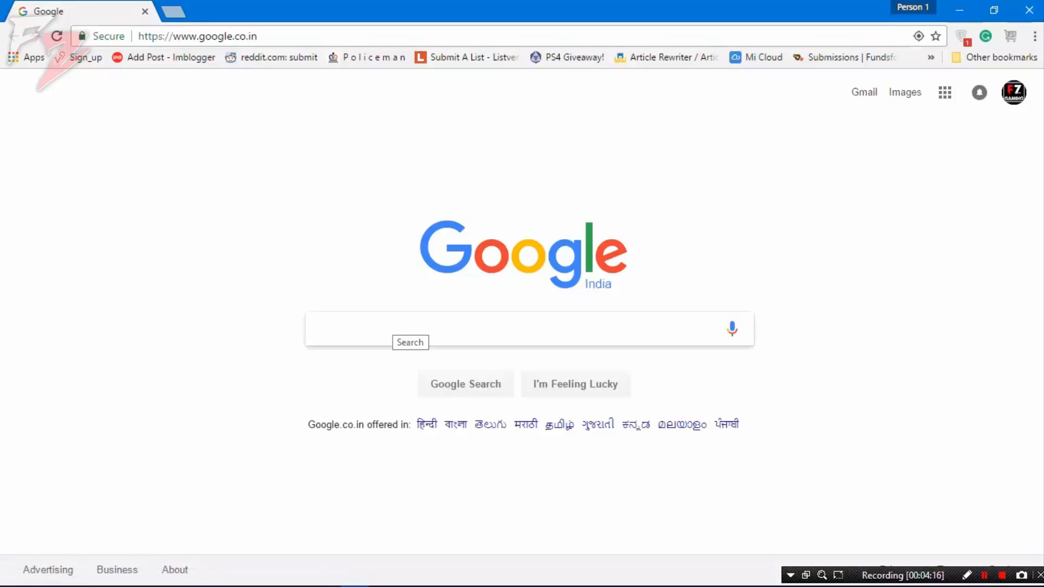
# Switch to the Chrome browser and search Google for "deer obj"
pyautogui.write('dder')
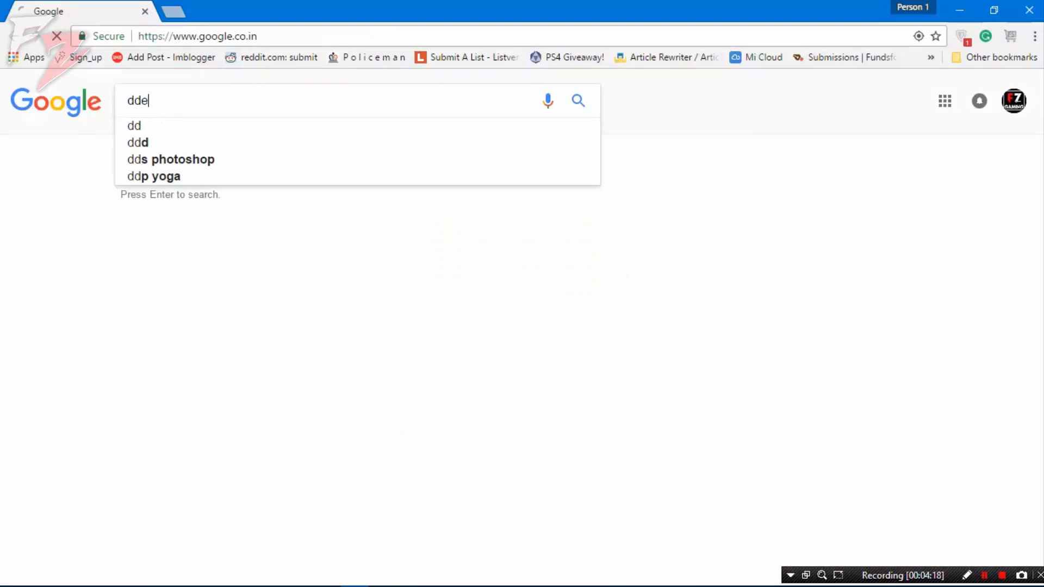
pyautogui.press('BackSpace')
pyautogui.press('BackSpace')
pyautogui.press('BackSpace')
pyautogui.write('er')
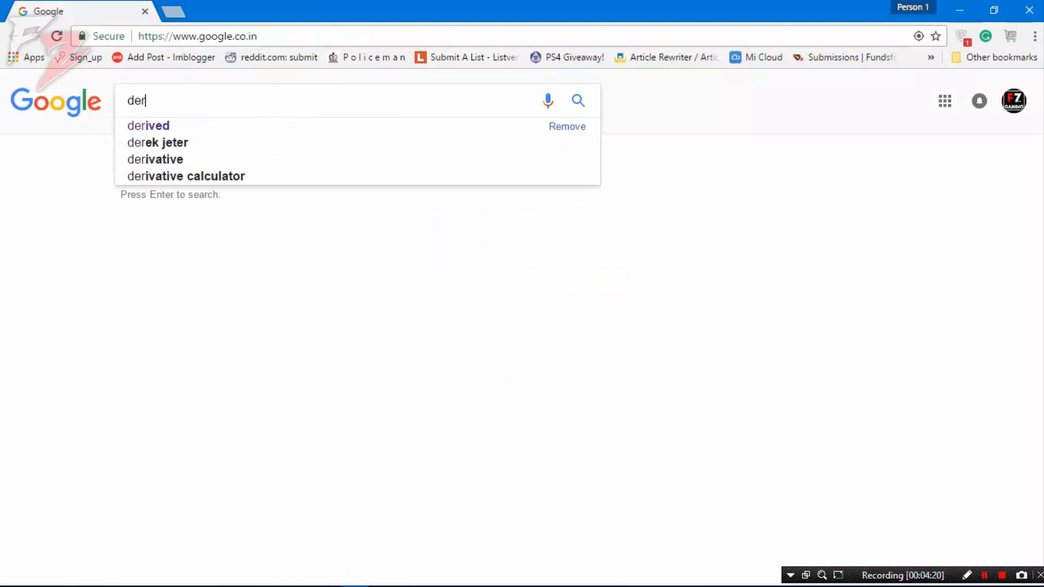
pyautogui.press('BackSpace')
pyautogui.write('er obj')
pyautogui.press('Return')
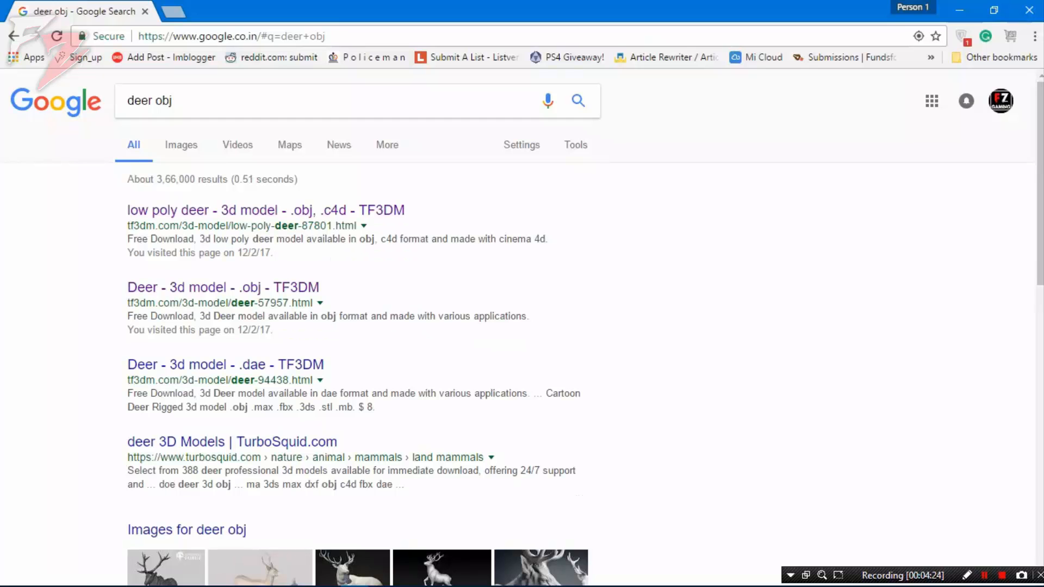
# Open the TF3DM result "Deer - 3d model - .obj" in a separate tab and the "low poly deer" result in the current one
pyautogui.scroll(-3, 358, 326)
pyautogui.scroll(3, 359, 327)
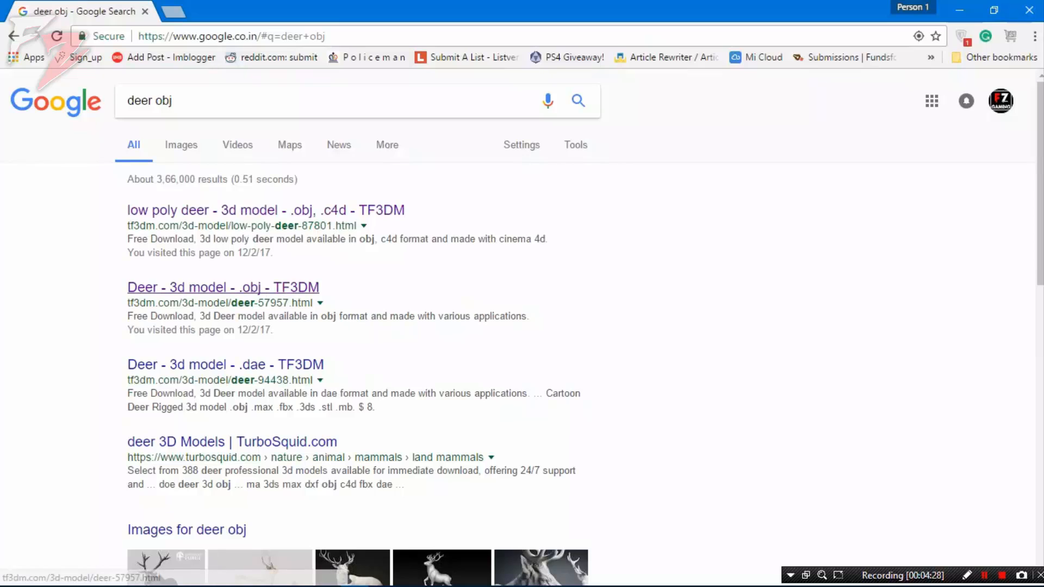
pyautogui.middleClick(223, 287)
pyautogui.click(244, 211)
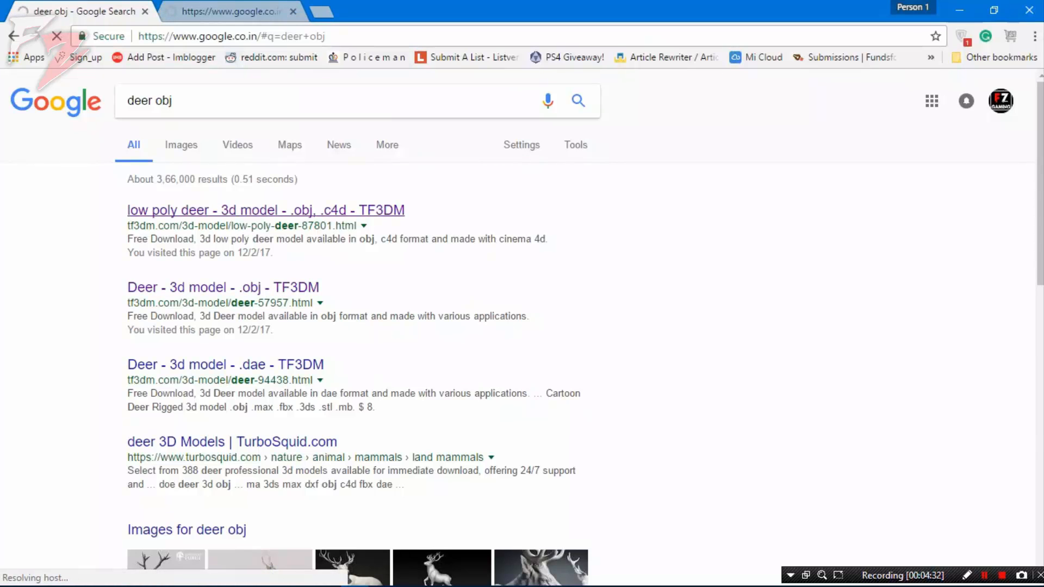
pyautogui.click(218, 12)
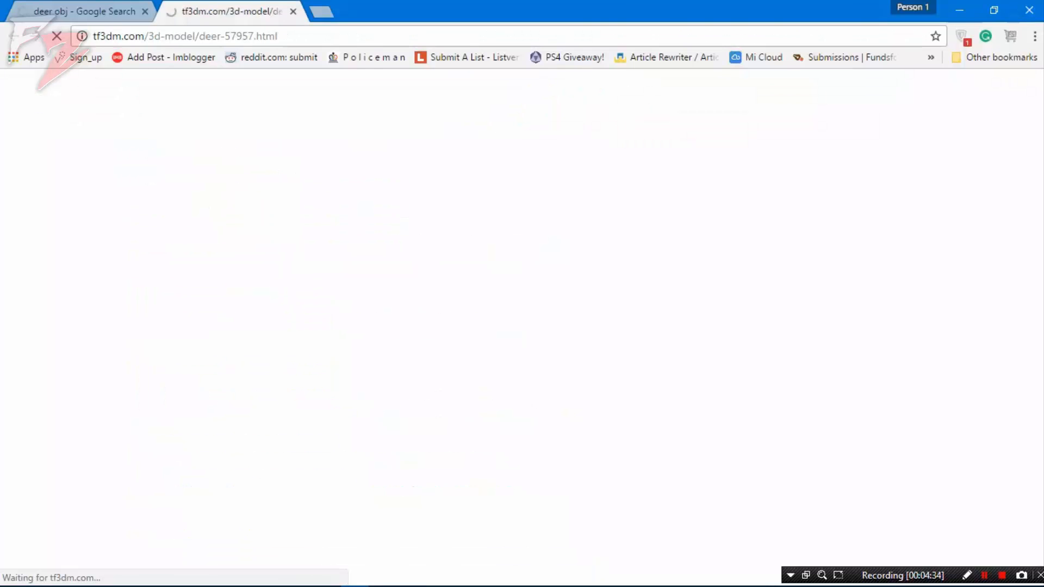
# Download the .obj version of the Deer 3d model from its TF3DM page
pyautogui.scroll(-10, 489, 164)
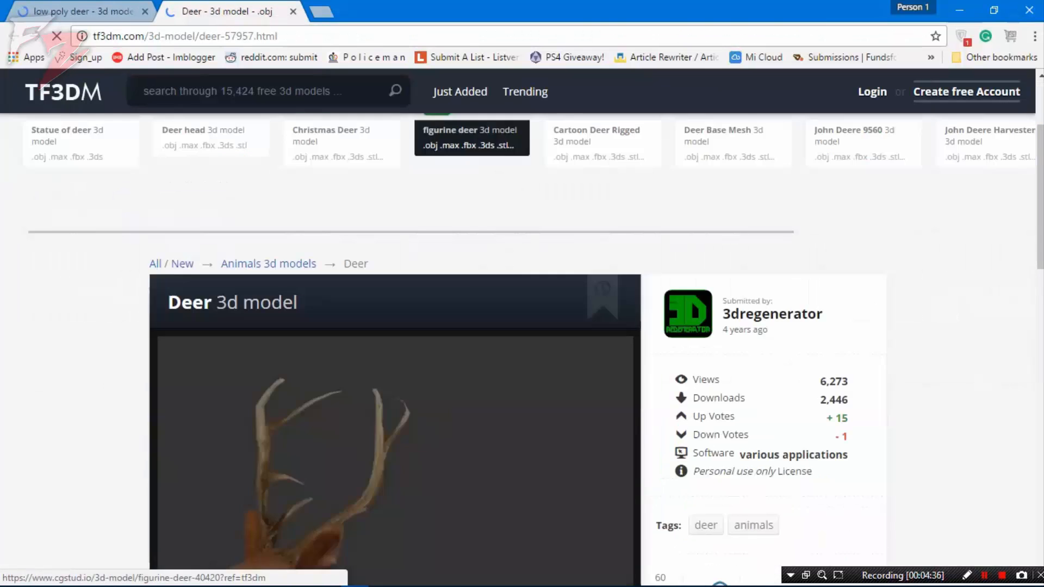
pyautogui.scroll(-4, 517, 348)
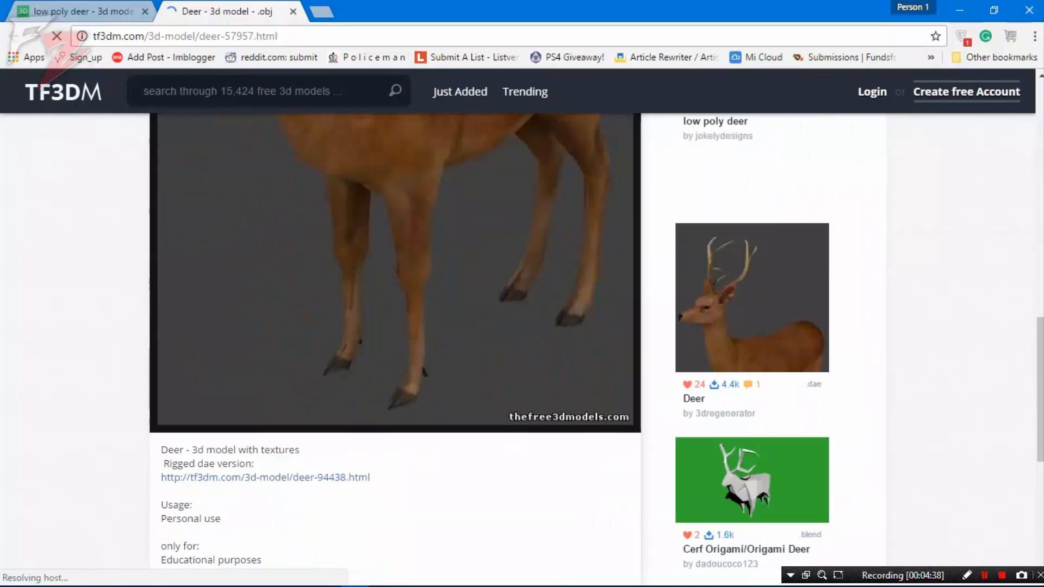
pyautogui.scroll(4, 517, 348)
pyautogui.scroll(-8, 395, 348)
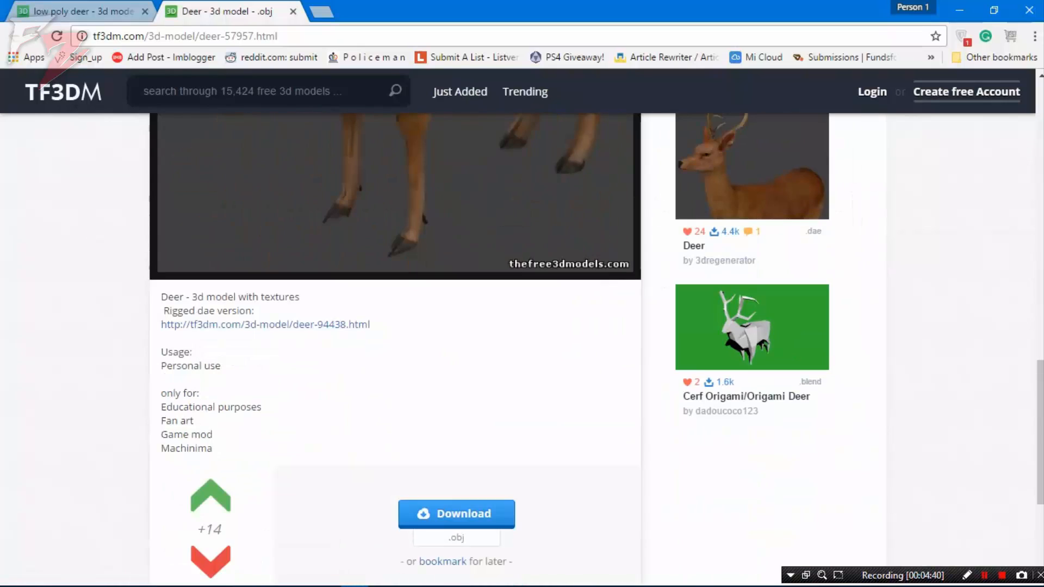
pyautogui.click(457, 438)
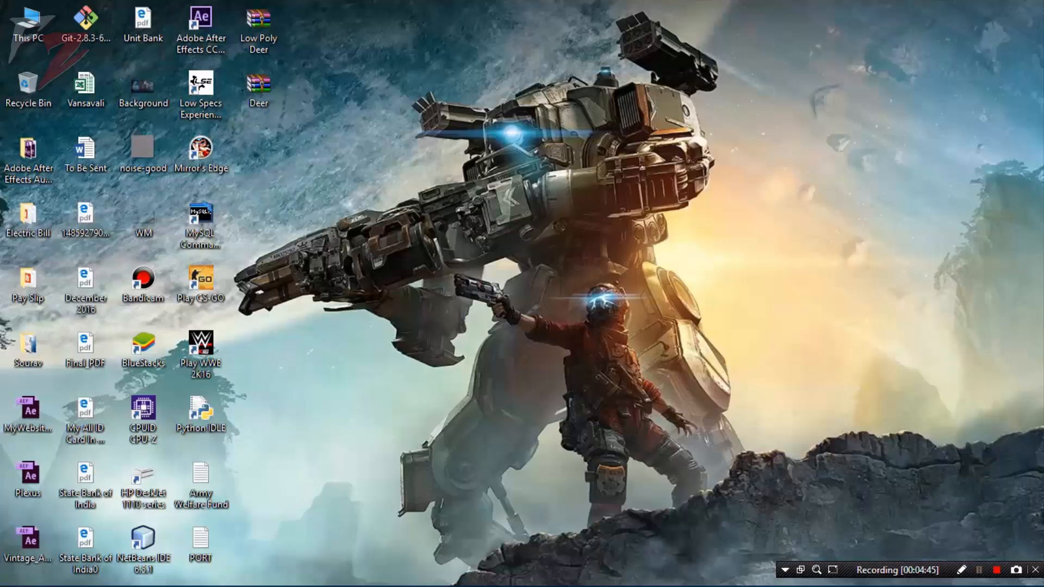
pyautogui.moveTo(304, 165); pyautogui.dragTo(245, 2)
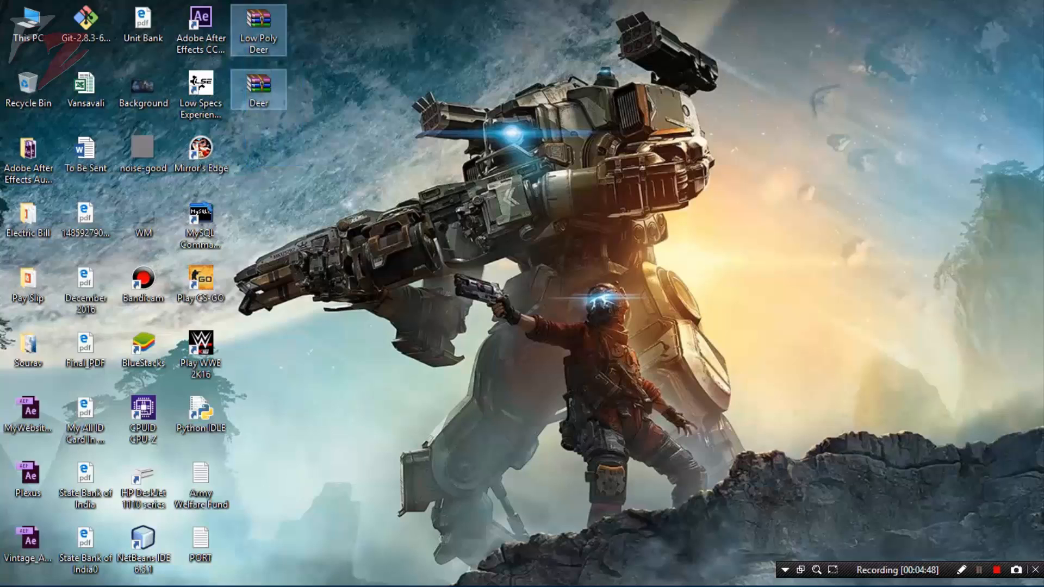
pyautogui.click(321, 71)
pyautogui.rightClick(265, 26)
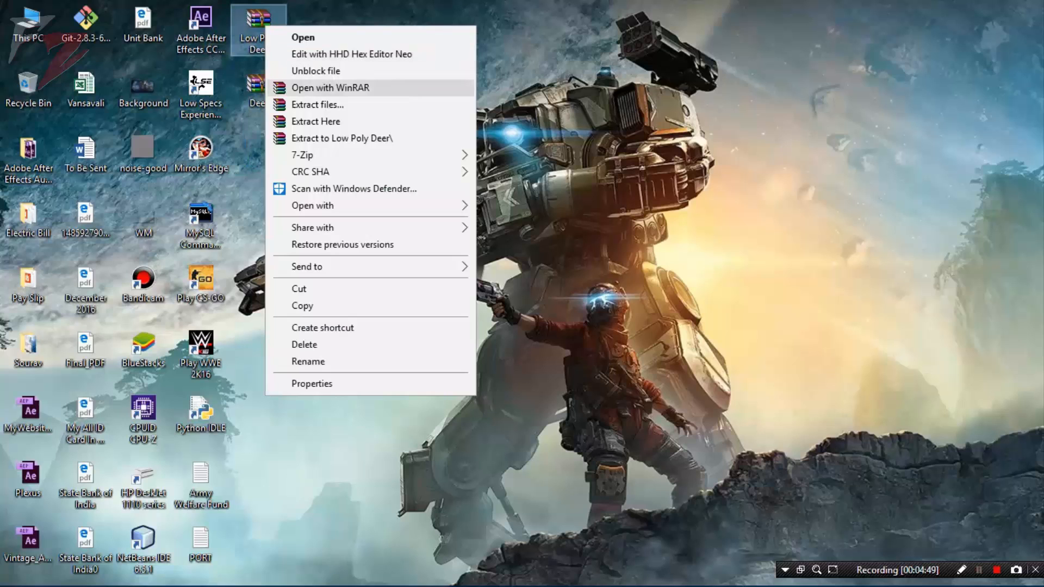
pyautogui.click(316, 71)
pyautogui.rightClick(271, 64)
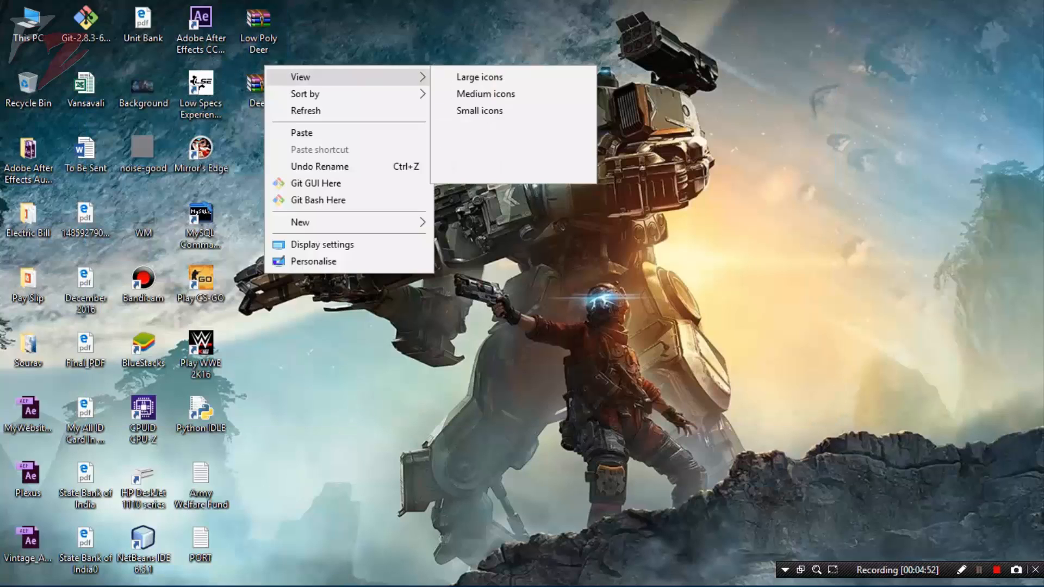
pyautogui.click(282, 108)
# Unblock the downloaded Deer archive in its file properties and apply the change
pyautogui.rightClick(260, 78)
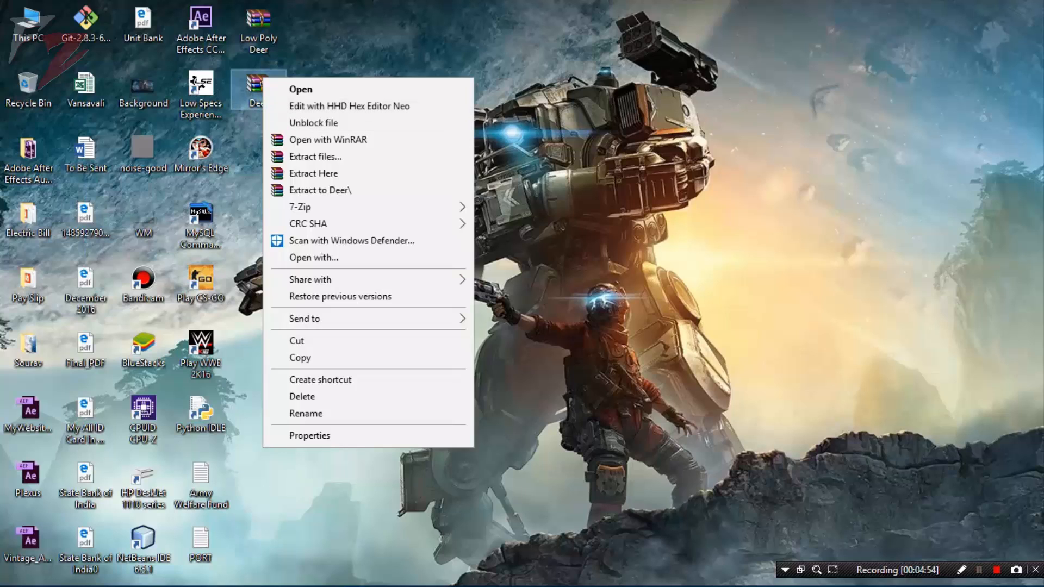
pyautogui.click(294, 435)
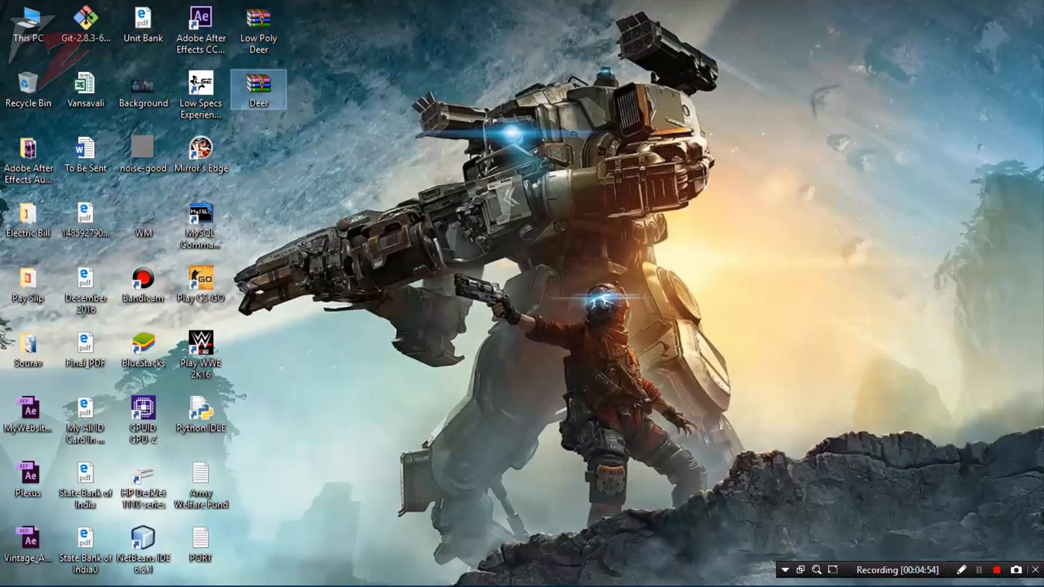
pyautogui.click(477, 392)
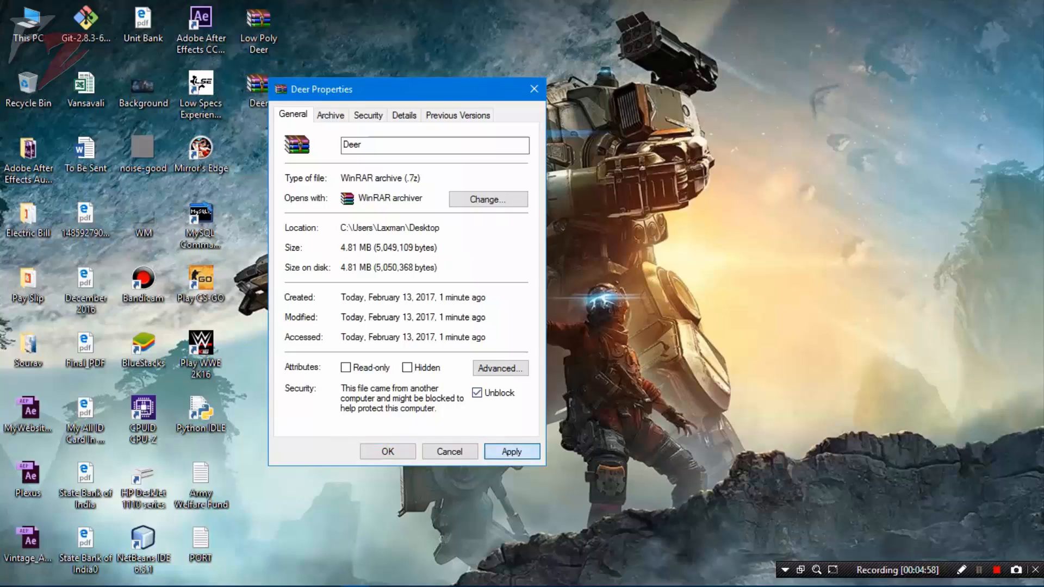
pyautogui.click(512, 451)
pyautogui.click(388, 451)
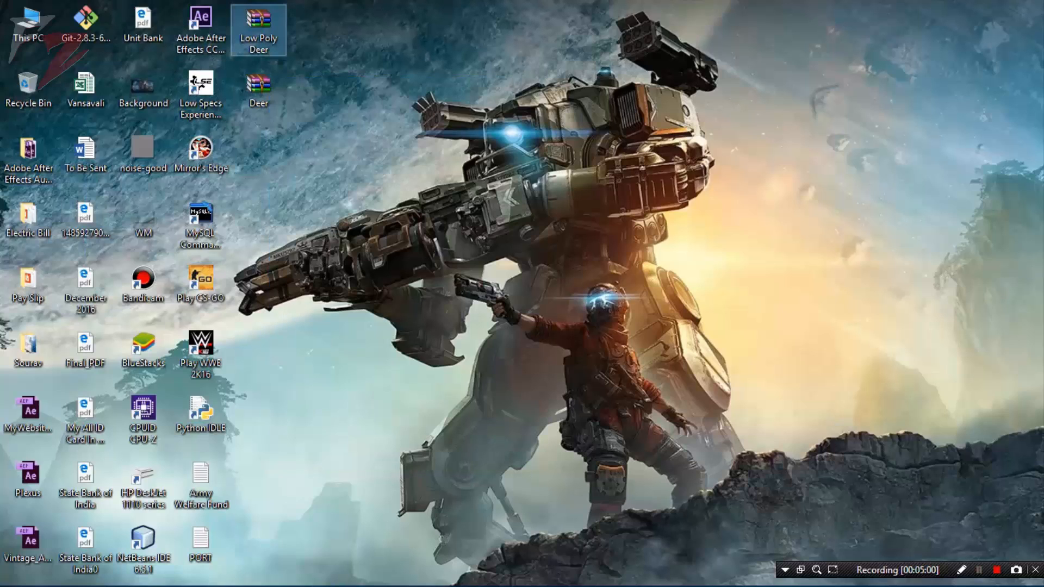
# Extract the Low Poly Deer and Deer archives together into a folder named Desktop
pyautogui.click(259, 30)
pyautogui.rightClick(262, 76)
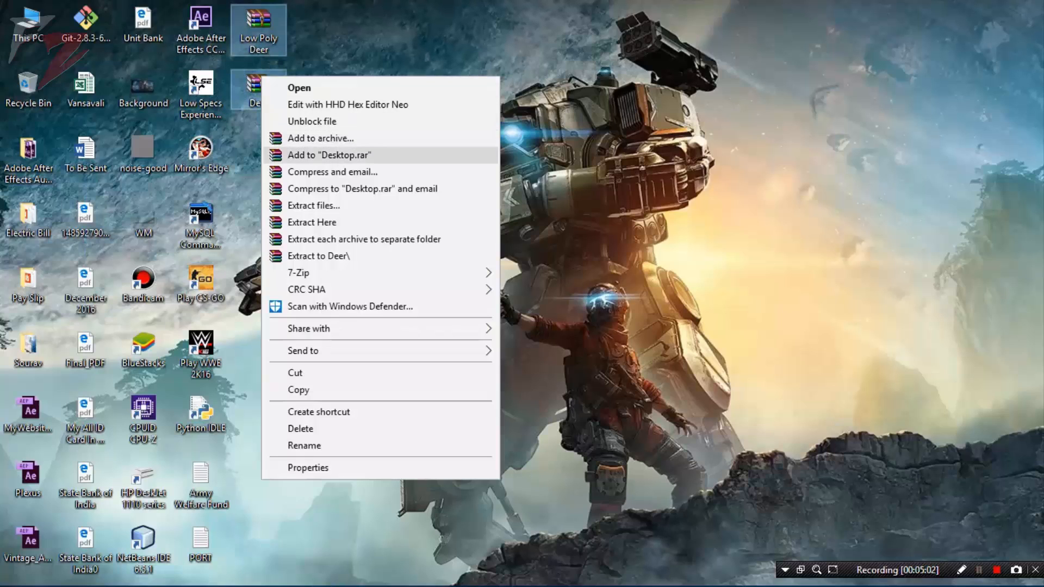
pyautogui.click(311, 222)
pyautogui.click(569, 457)
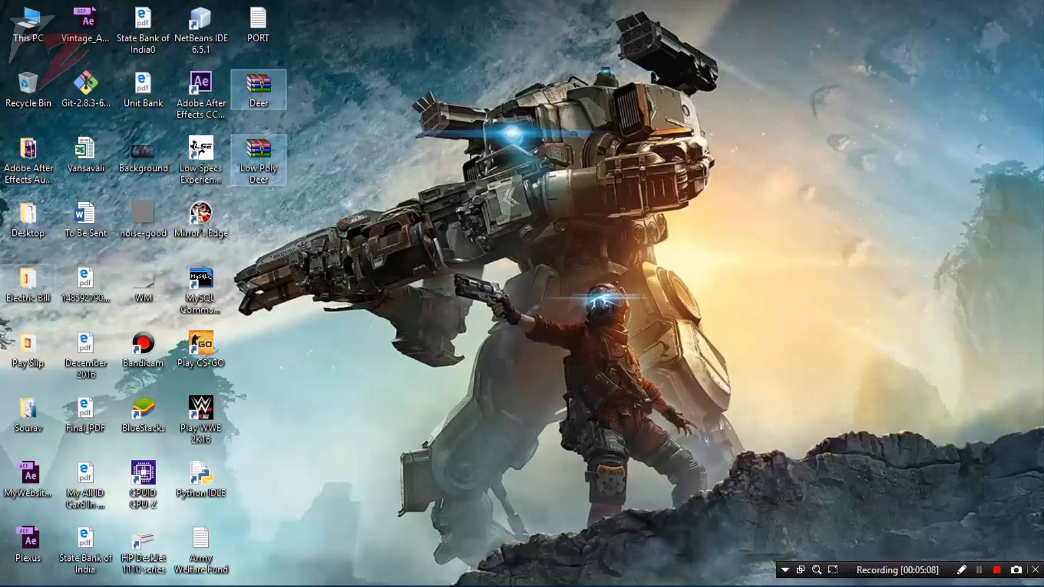
# Open the Deer subfolder inside the extracted Desktop folder and turn on the display of file name extensions
pyautogui.doubleClick(27, 215)
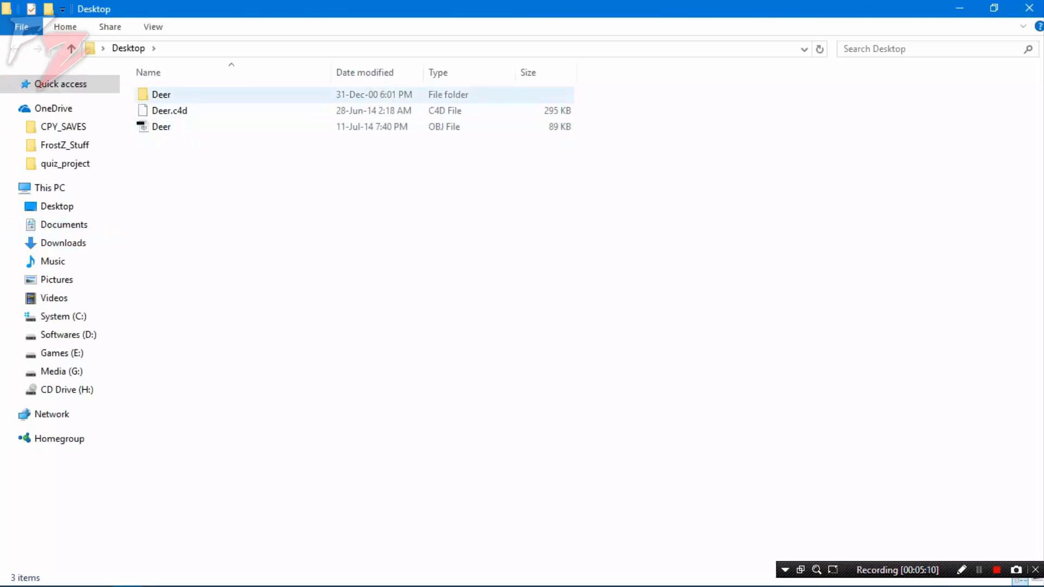
pyautogui.doubleClick(163, 95)
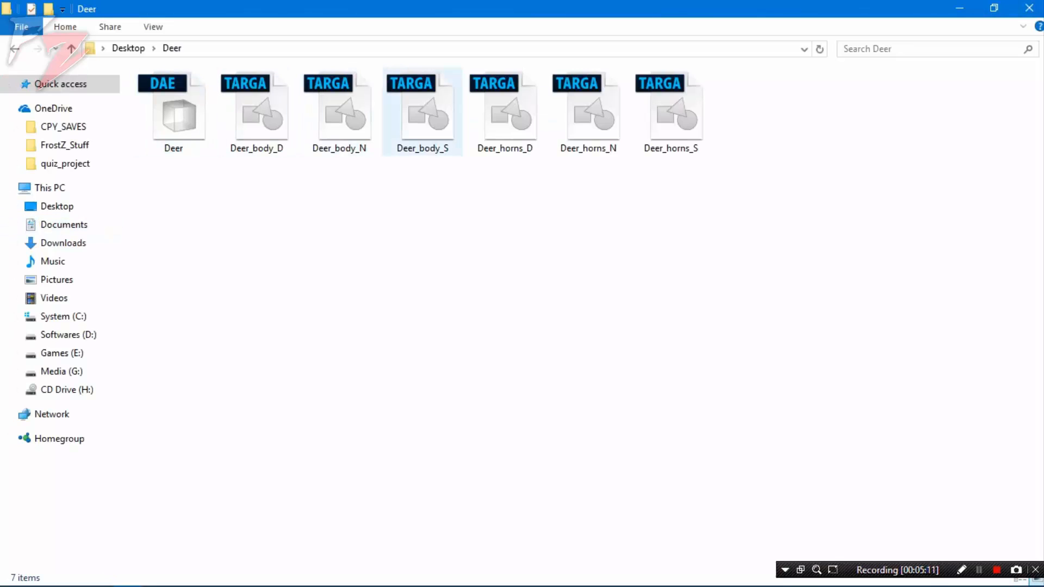
pyautogui.click(175, 115)
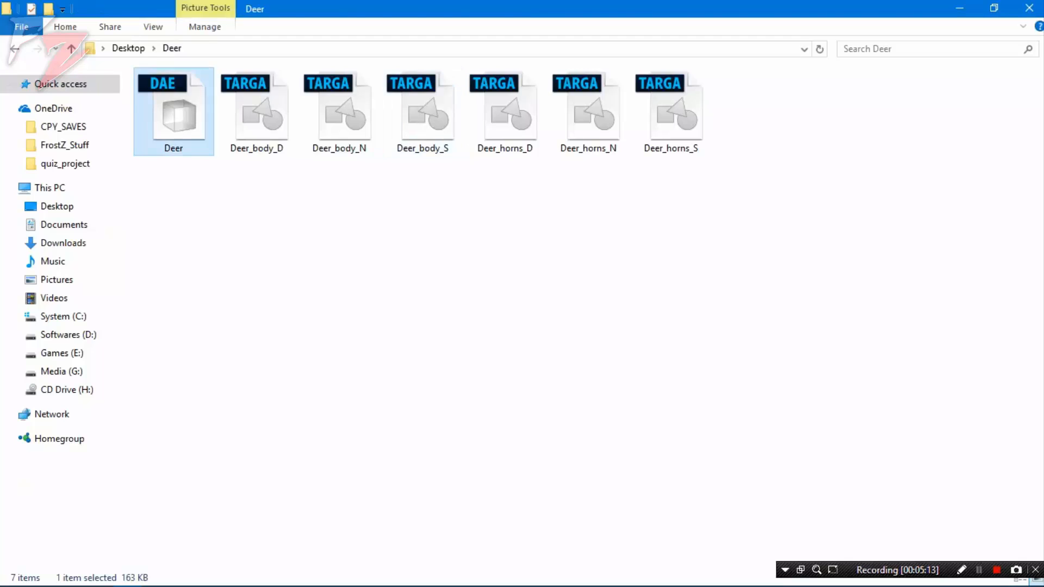
pyautogui.click(153, 27)
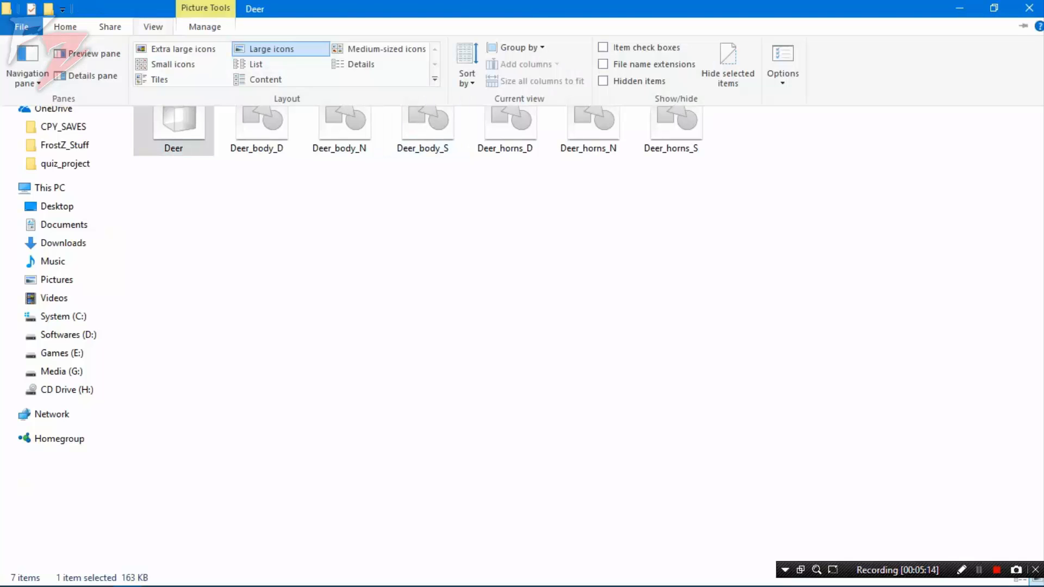
pyautogui.click(604, 64)
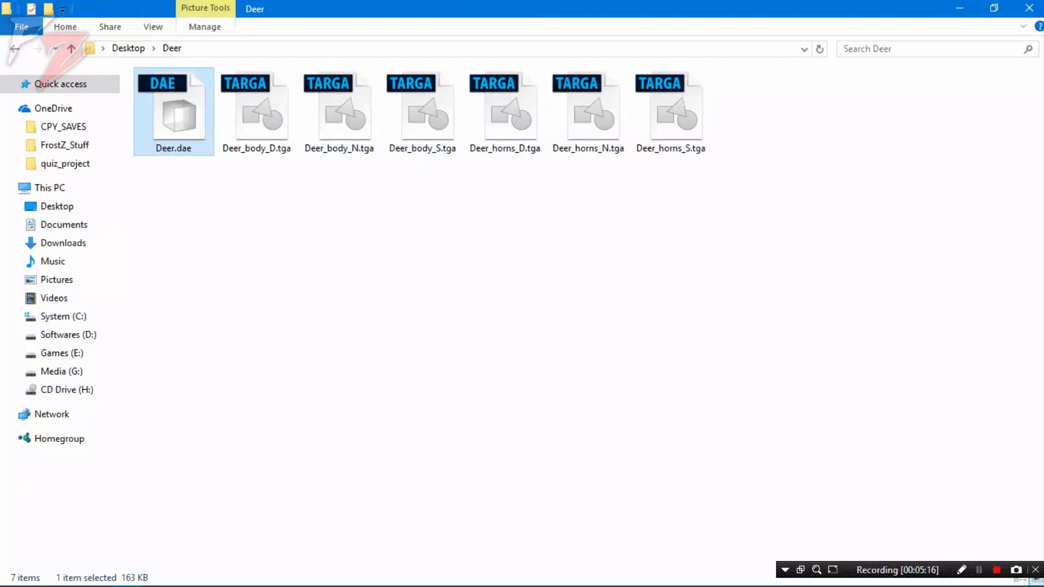
# Rename the file Deer.dae as Deer.obj and return to the parent Desktop folder
pyautogui.click(228, 201)
pyautogui.click(175, 117)
pyautogui.press('F2')
pyautogui.press('End')
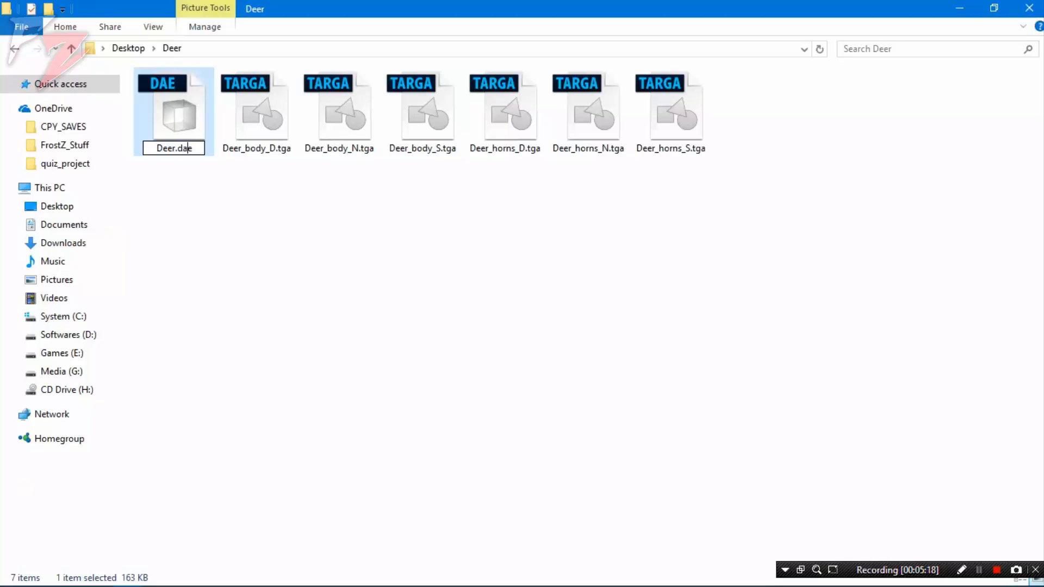
pyautogui.press('BackSpace')
pyautogui.press('BackSpace')
pyautogui.press('BackSpace')
pyautogui.write('obj')
pyautogui.press('Return')
pyautogui.hotkey('alt', 'Left')
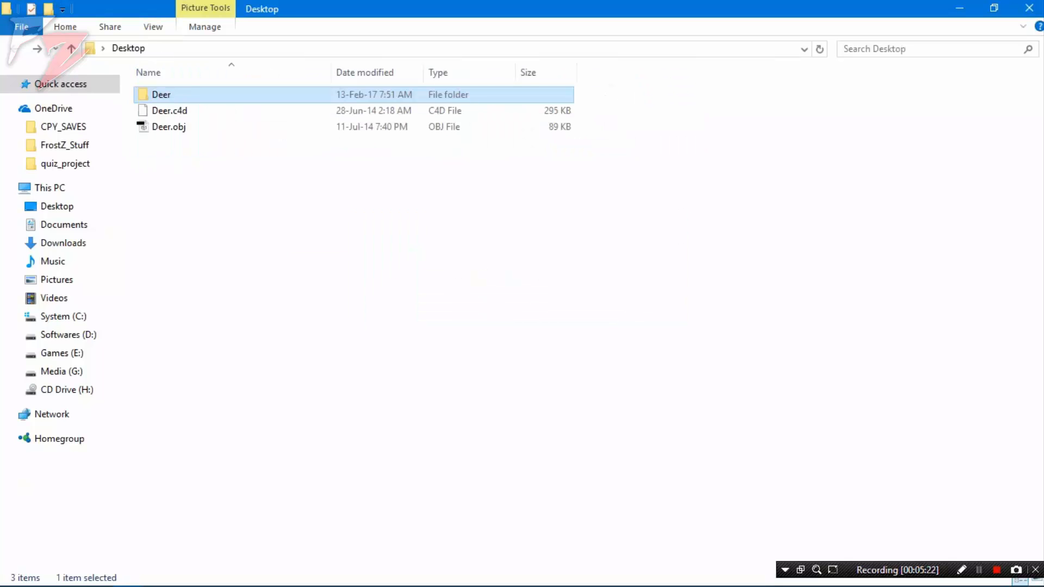
# Switch to After Effects and create a 10-second HDTV 1080 29.97 composition, keeping the default name Comp 1
pyautogui.press('super+d')
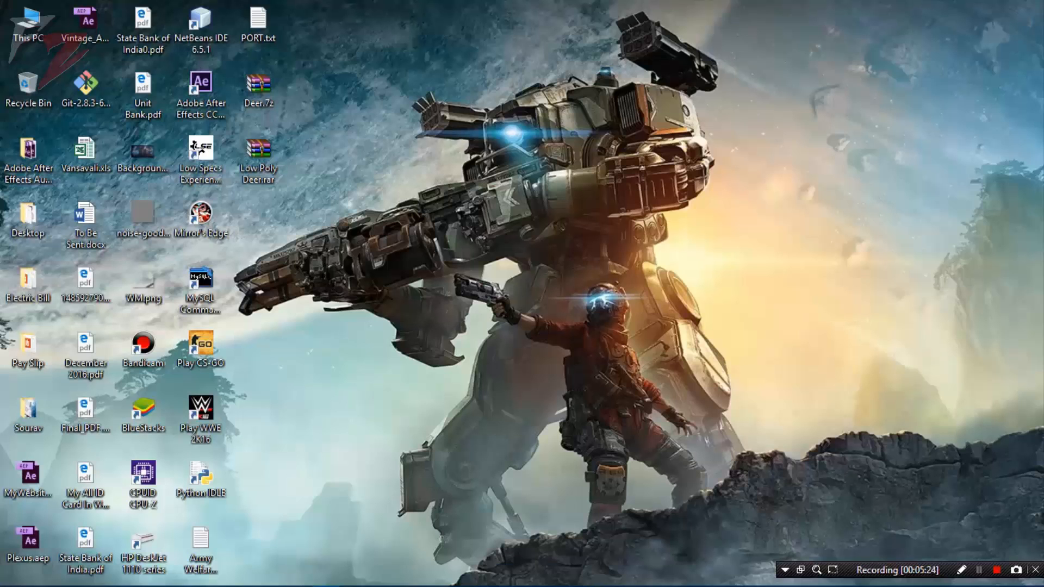
pyautogui.click(325, 575)
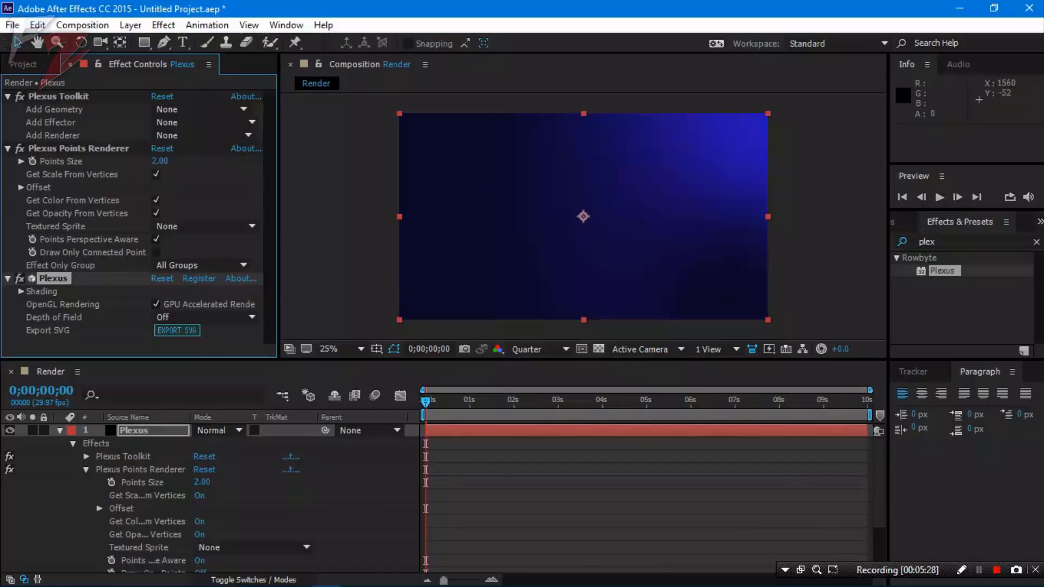
pyautogui.click(82, 25)
pyautogui.click(92, 66)
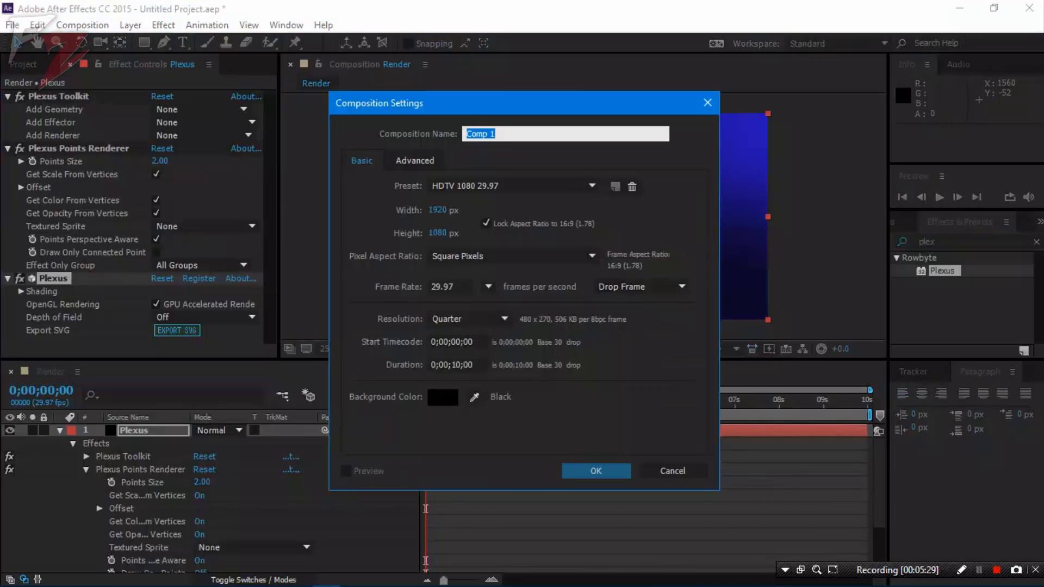
pyautogui.press('Return')
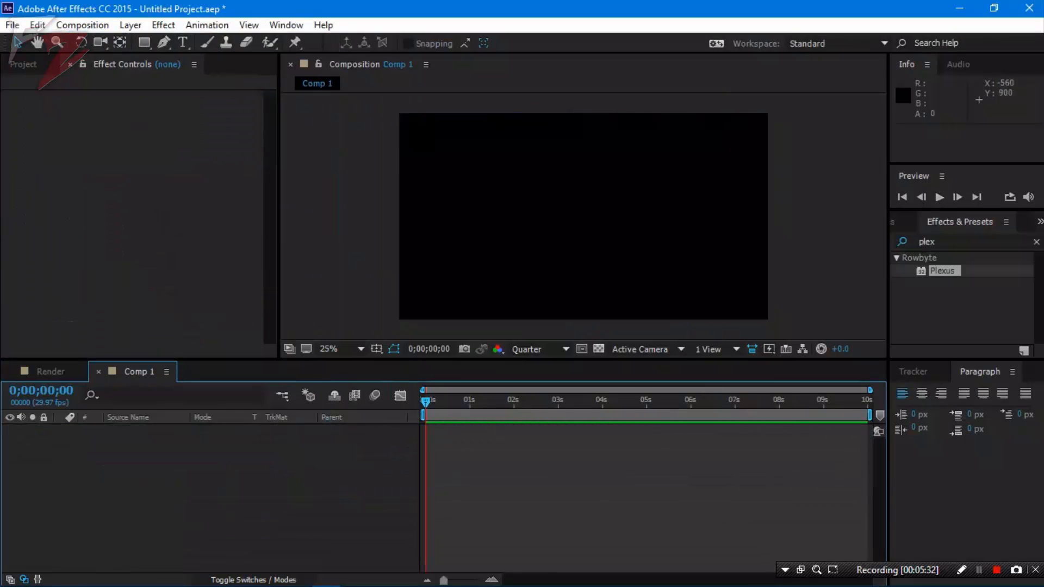
pyautogui.rightClick(146, 470)
pyautogui.moveTo(182, 325)
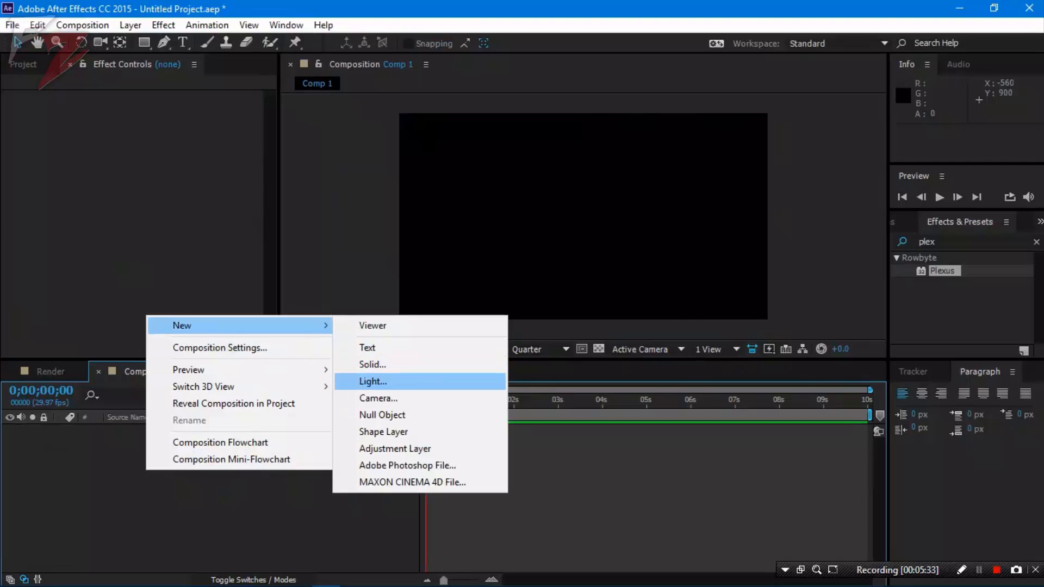
pyautogui.click(369, 381)
pyautogui.press('Escape')
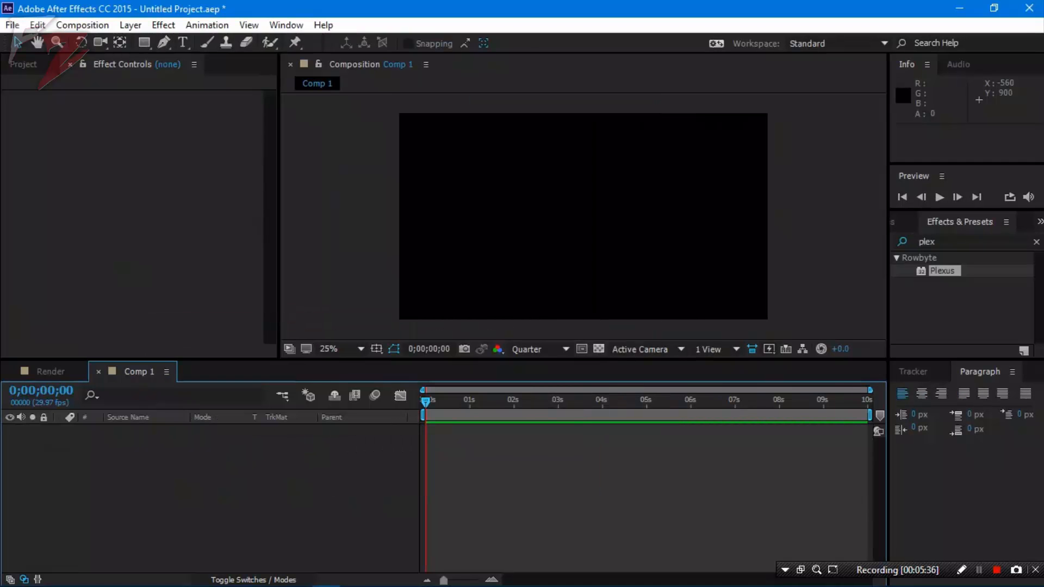
# Create a black 1920 x 1080 px solid named deer in Comp 1
pyautogui.hotkey('ctrl', 'y')
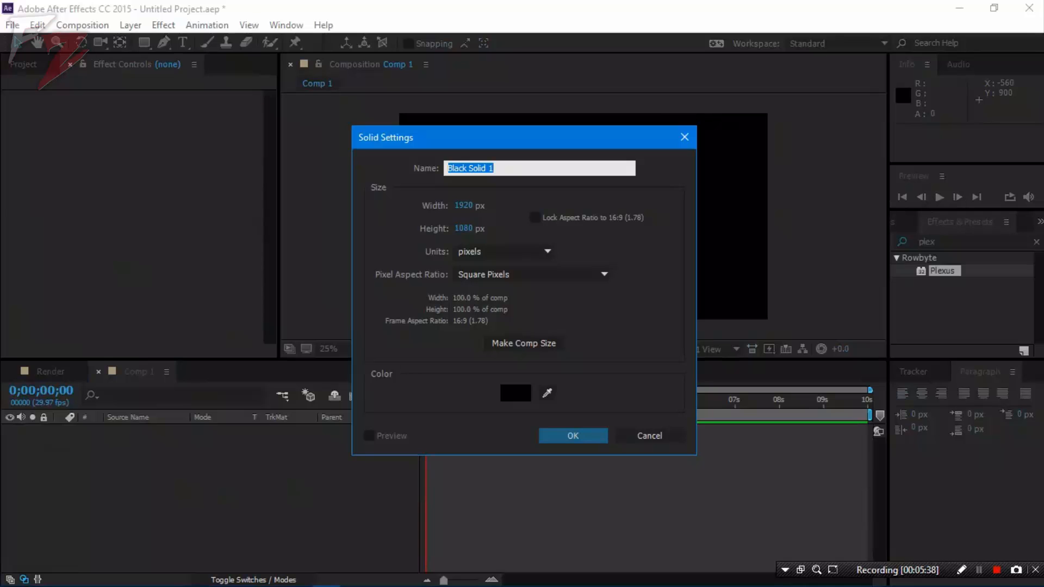
pyautogui.write('deer')
pyautogui.press('Return')
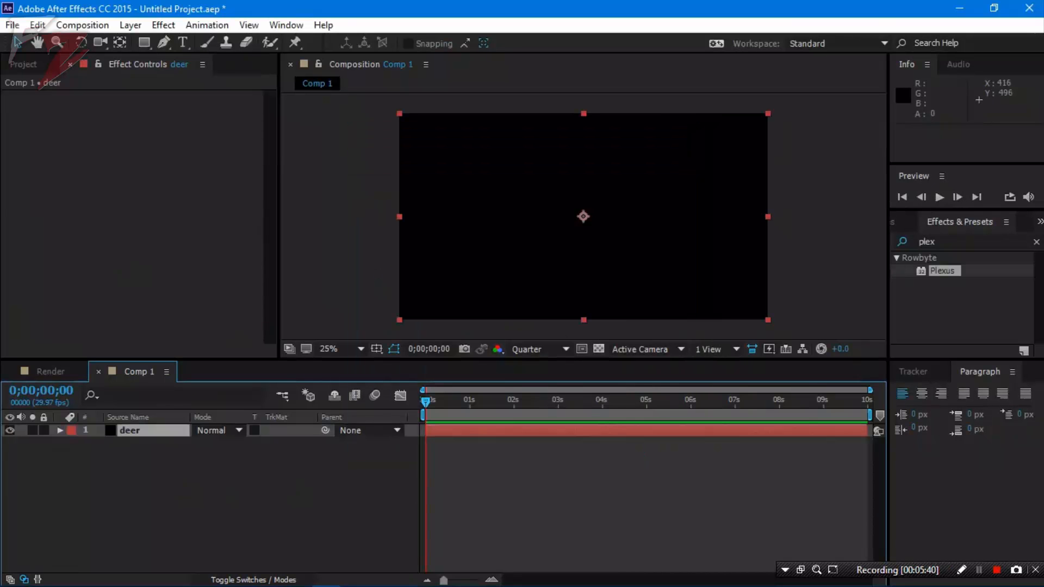
# Apply the Rowbyte Plexus effect to the deer solid
pyautogui.rightClick(128, 431)
pyautogui.moveTo(211, 289)
pyautogui.moveTo(354, 274)
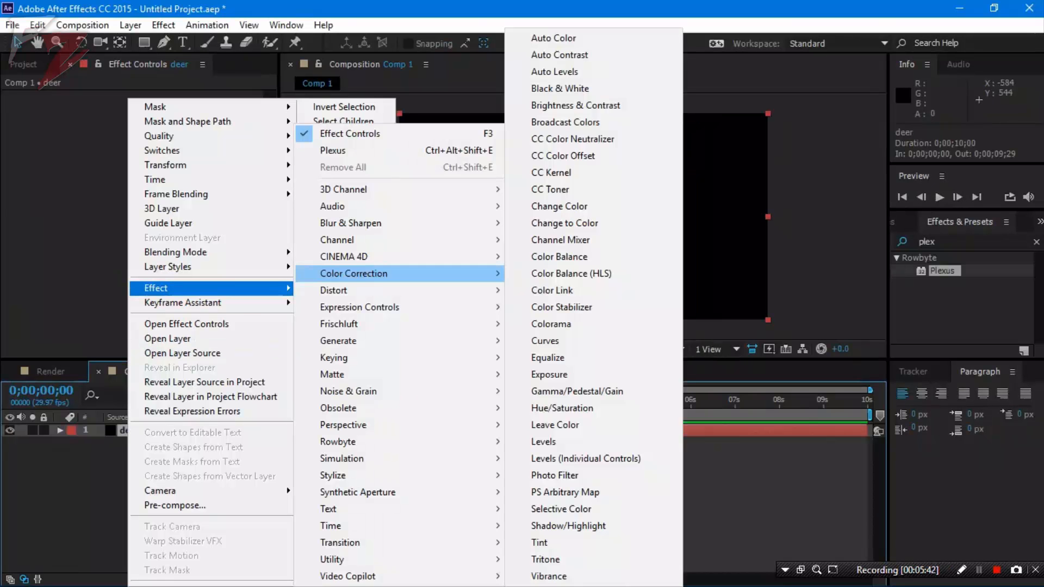
pyautogui.moveTo(943, 271); pyautogui.dragTo(544, 235)
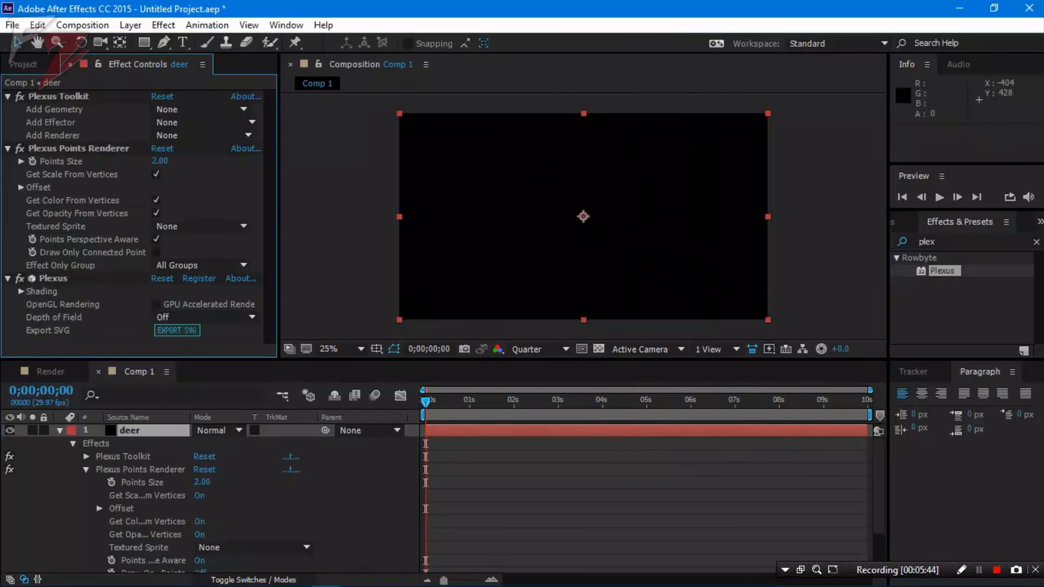
# Add an OBJ geometry to the deer layer's Plexus effect and import Deer.obj from the extracted Desktop folder
pyautogui.click(200, 109)
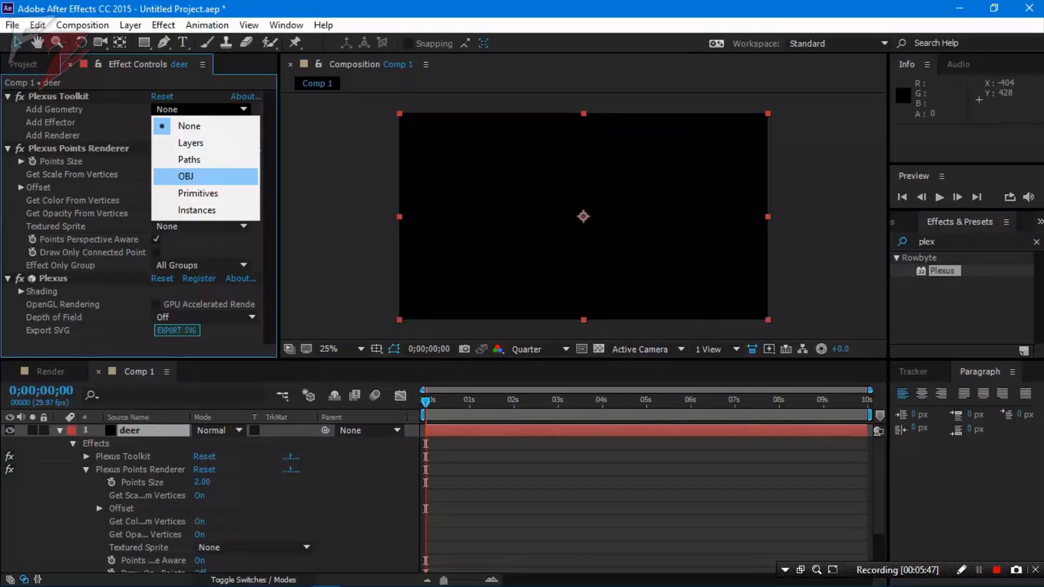
pyautogui.click(188, 176)
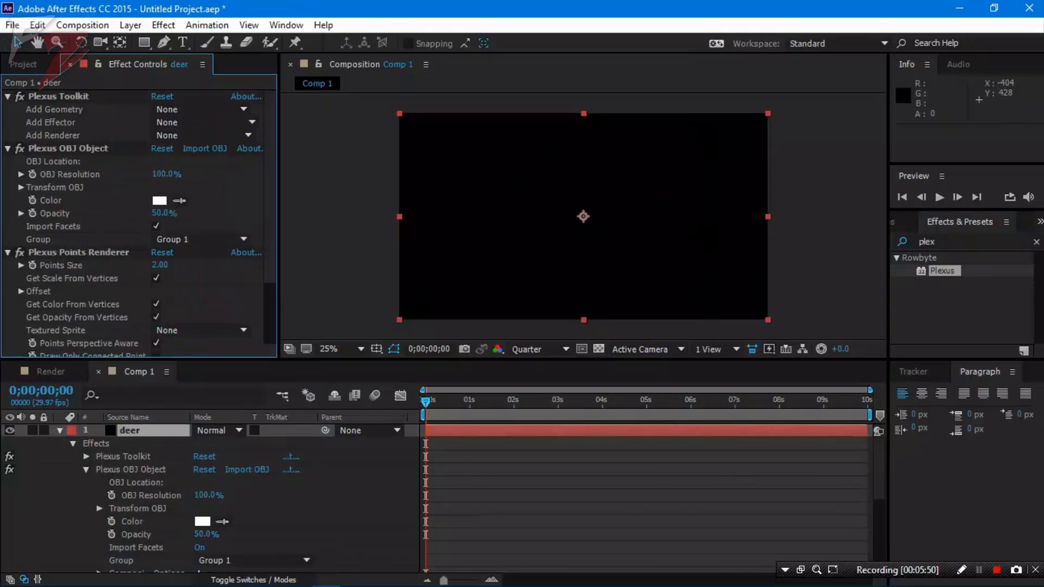
pyautogui.click(205, 149)
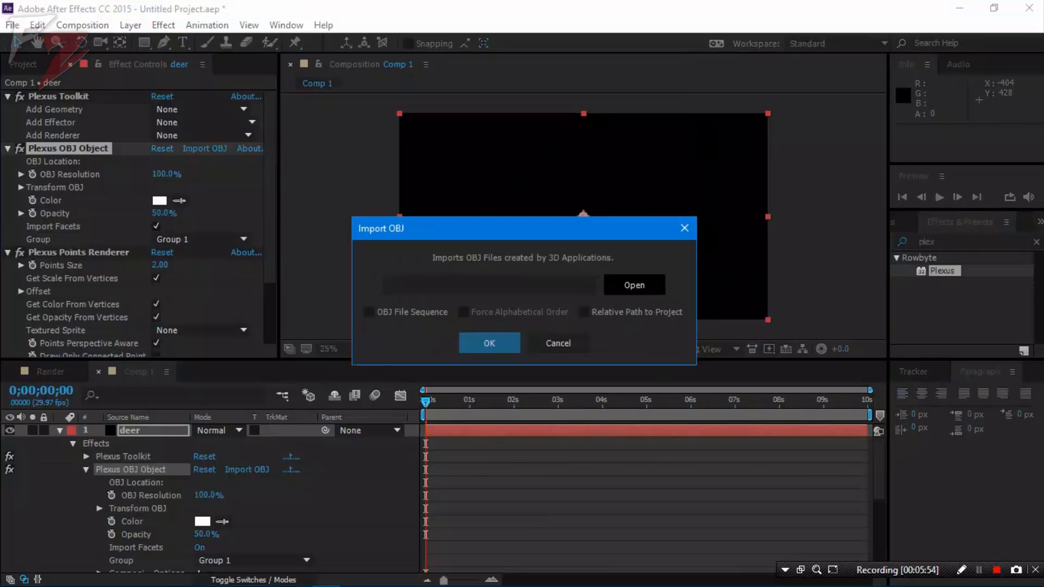
pyautogui.click(635, 285)
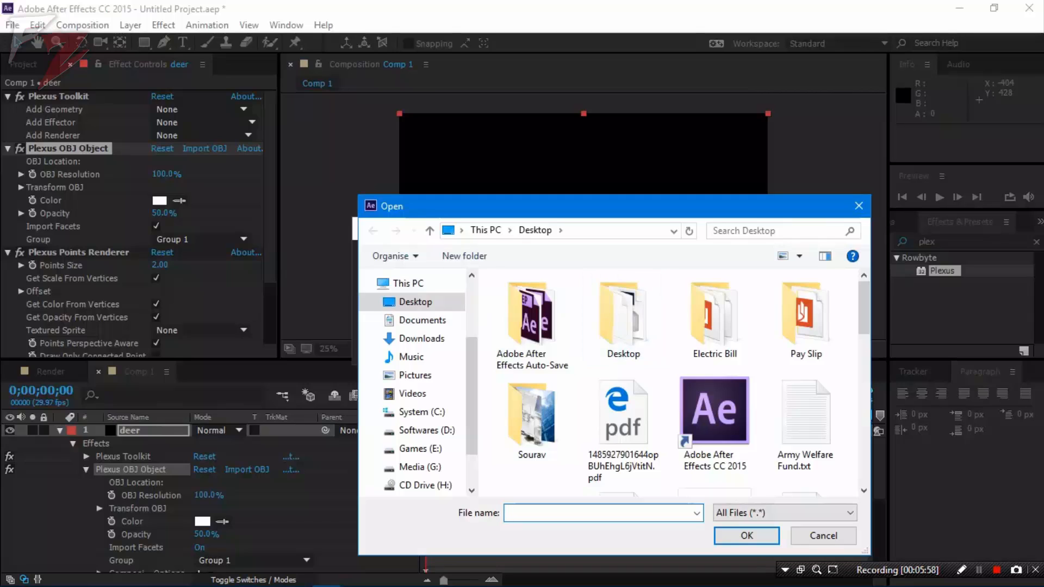
pyautogui.scroll(-1, 623, 327)
pyautogui.scroll(1, 623, 326)
pyautogui.doubleClick(623, 320)
pyautogui.click(609, 332)
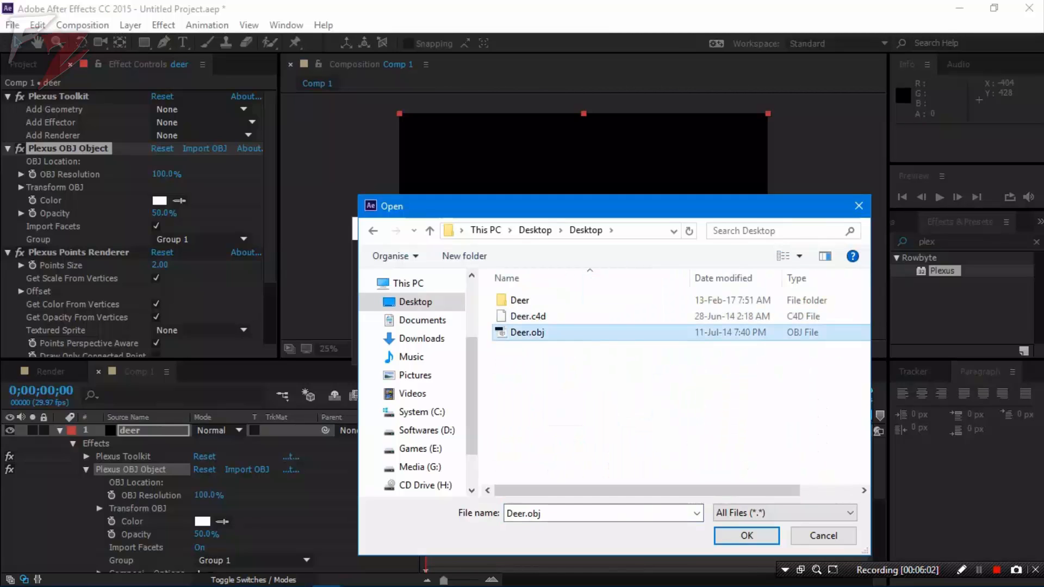
pyautogui.click(746, 535)
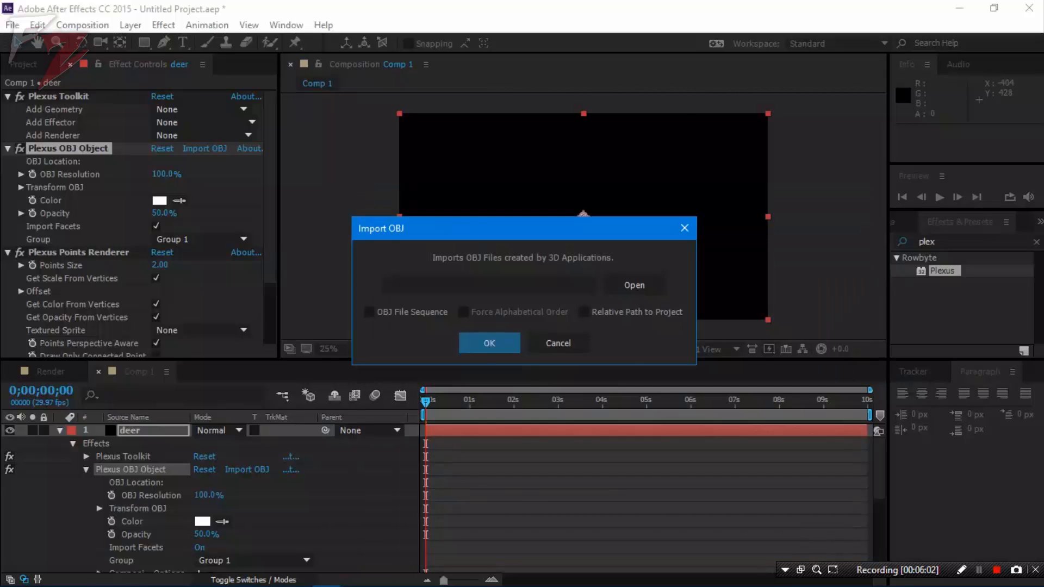
pyautogui.click(488, 342)
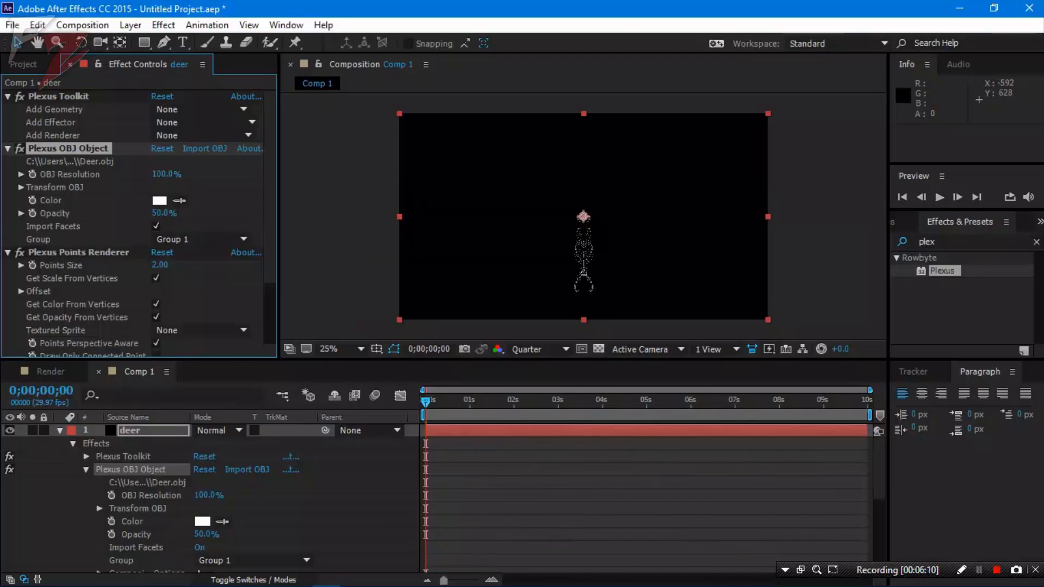
# Set the Plexus OBJ Object's opacity to 100% and the Plexus Points Renderer's points size to 2.50
pyautogui.moveTo(164, 213); pyautogui.dragTo(210, 213)
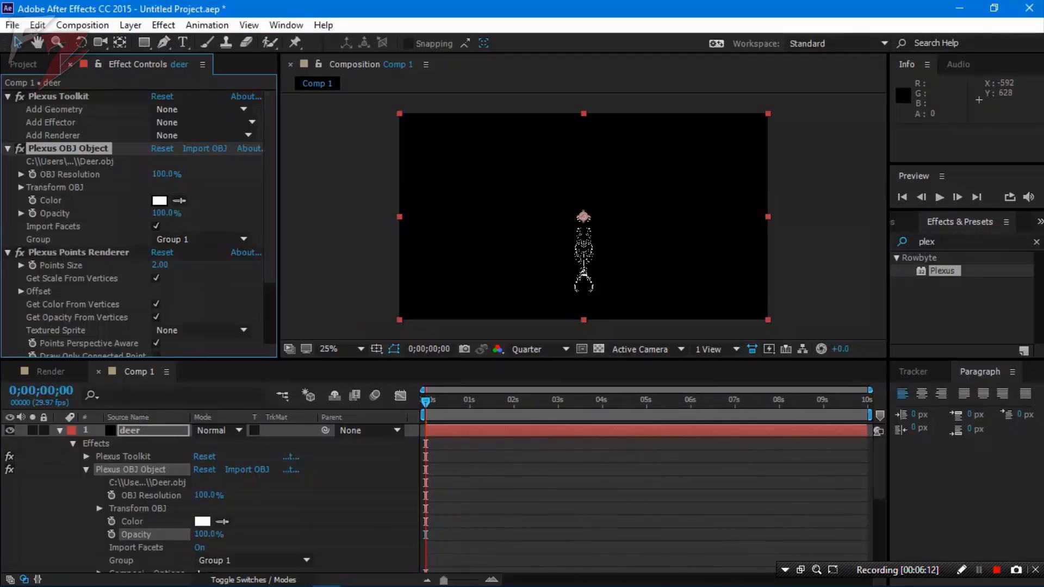
pyautogui.click(160, 265)
pyautogui.write('.5')
pyautogui.press('Return')
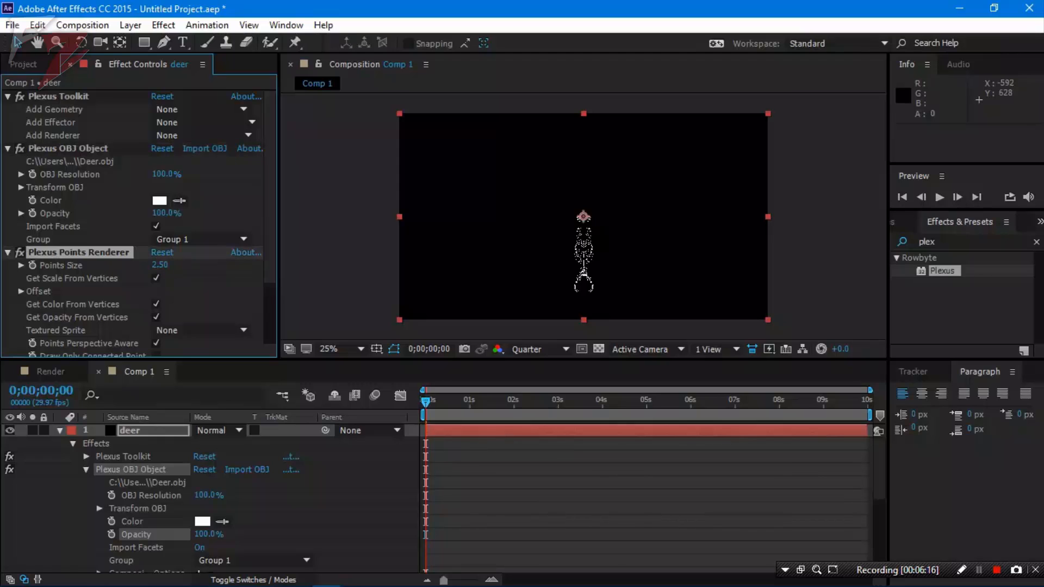
# Set the Plexus OBJ Object's X Rotate to 180° in its Transform OBJ settings
pyautogui.scroll(-2, 136, 223)
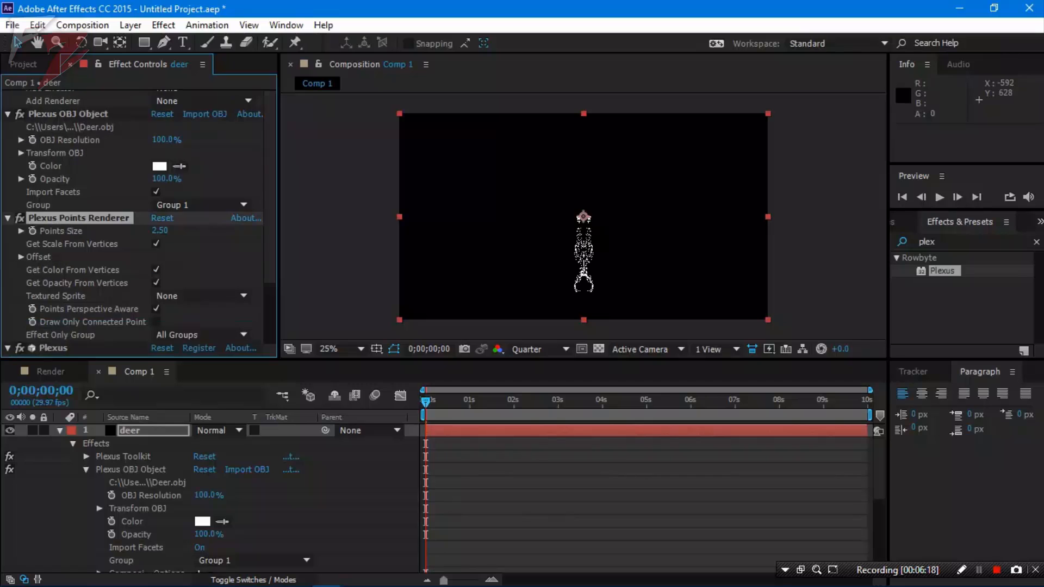
pyautogui.scroll(-2, 136, 223)
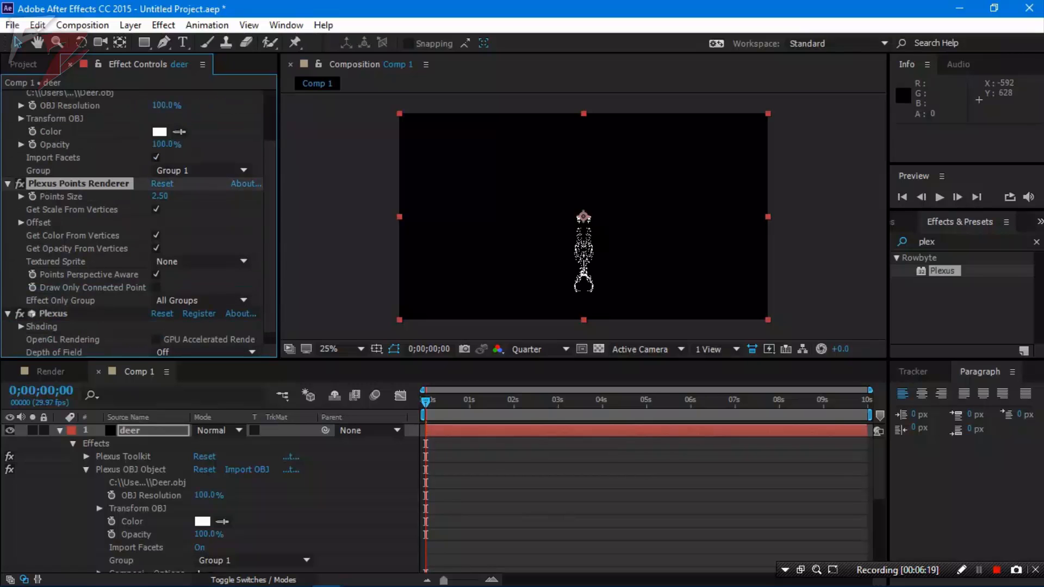
pyautogui.scroll(4, 136, 223)
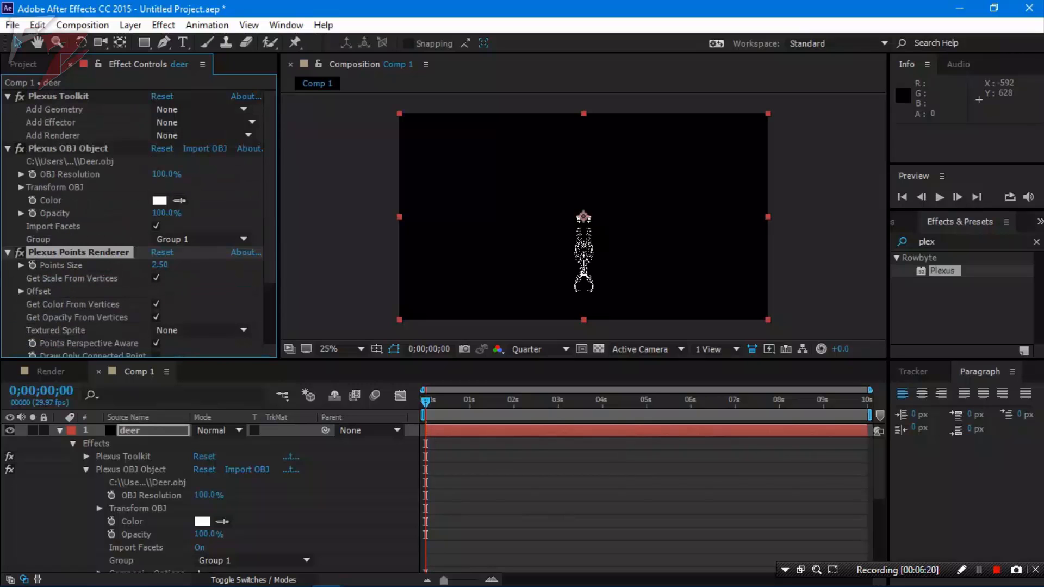
pyautogui.click(21, 188)
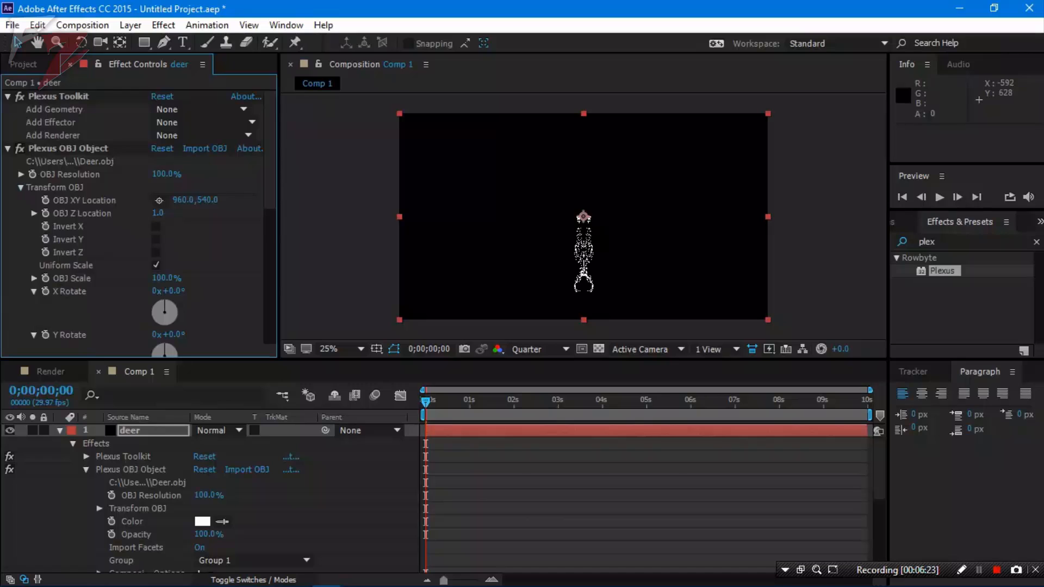
pyautogui.scroll(-3, 136, 223)
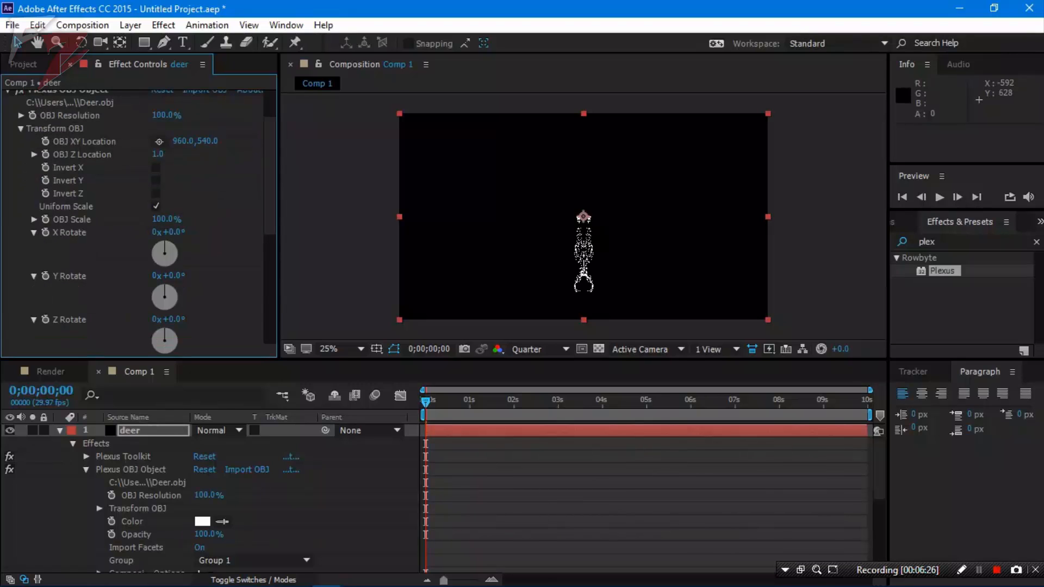
pyautogui.moveTo(165, 243); pyautogui.dragTo(172, 263)
pyautogui.click(179, 232)
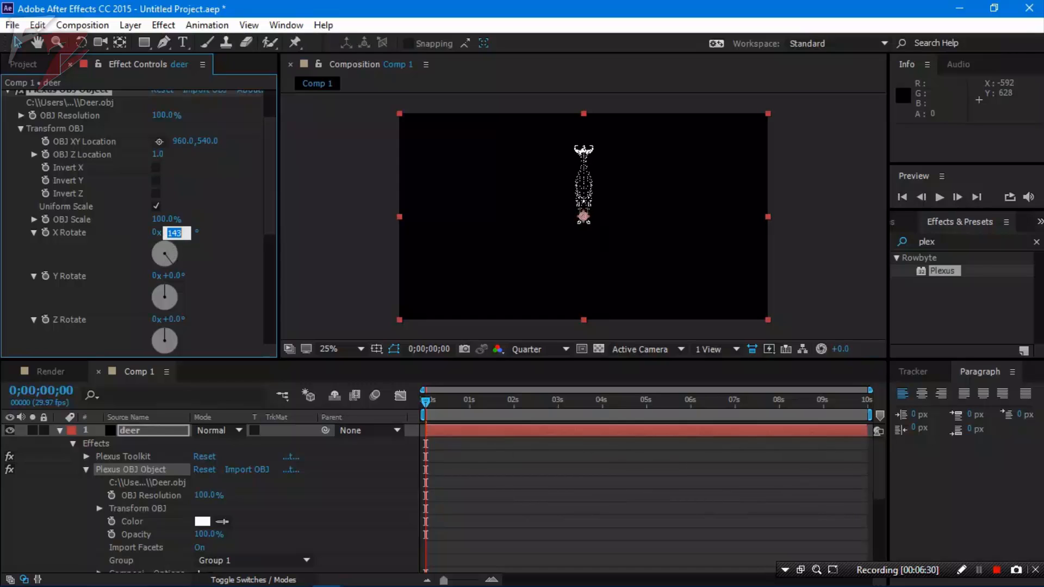
pyautogui.write('180')
pyautogui.press('Return')
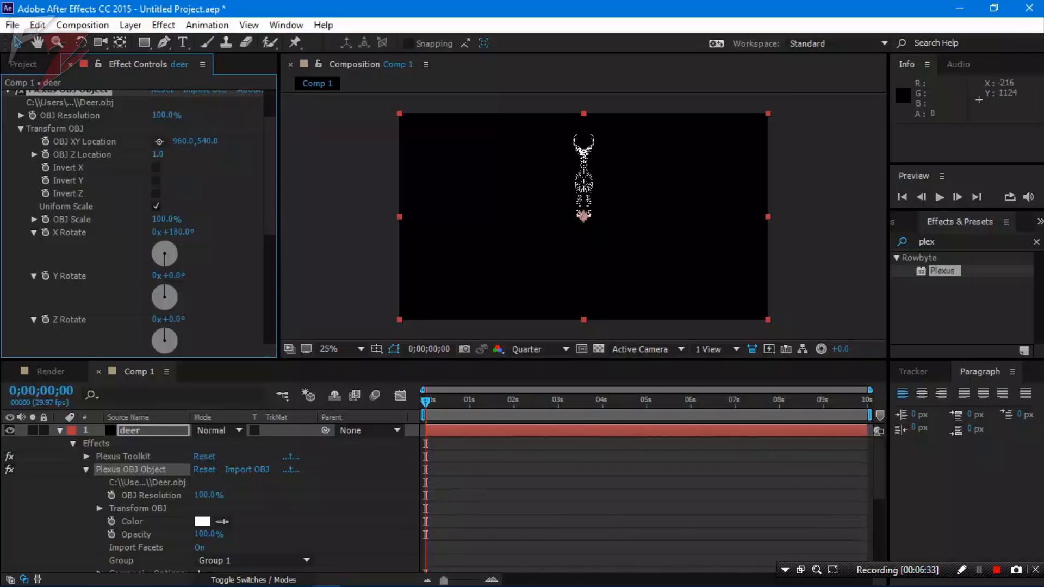
# Add a two-node 35mm camera to Comp 1 and orbit it to an angled view of the deer
pyautogui.click(59, 431)
pyautogui.rightClick(138, 485)
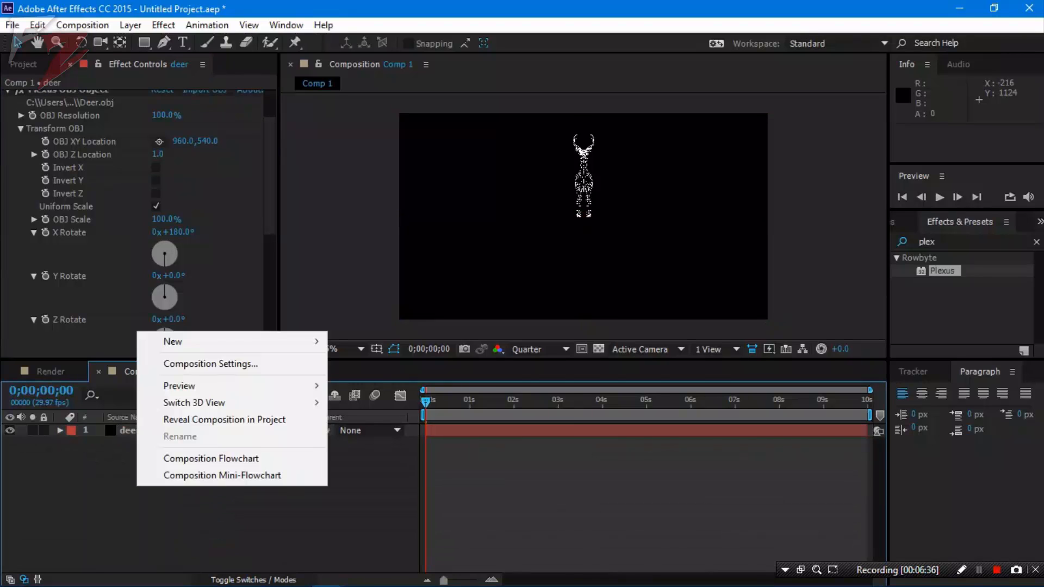
pyautogui.moveTo(218, 342)
pyautogui.click(369, 414)
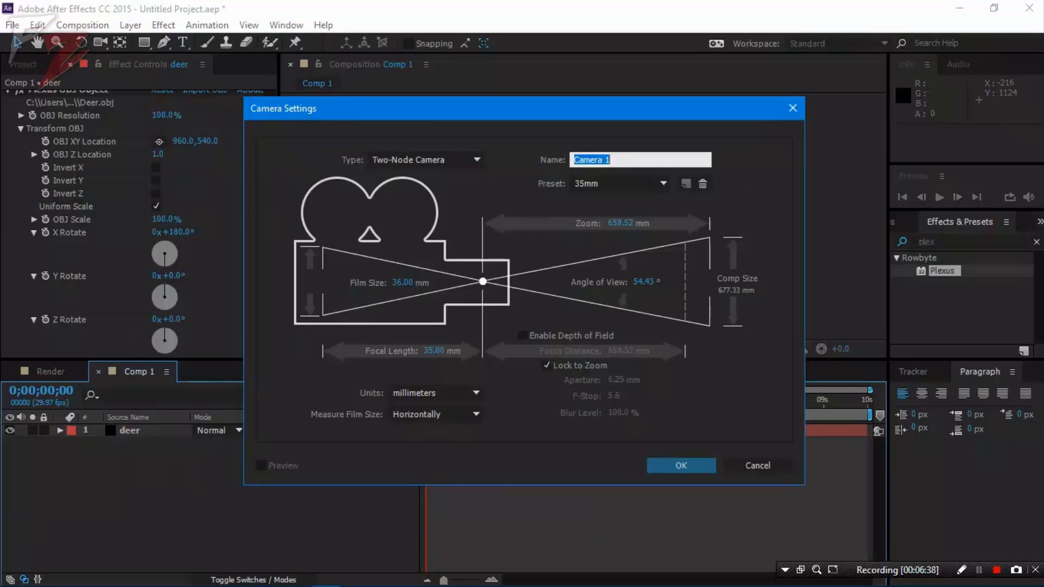
pyautogui.press('Return')
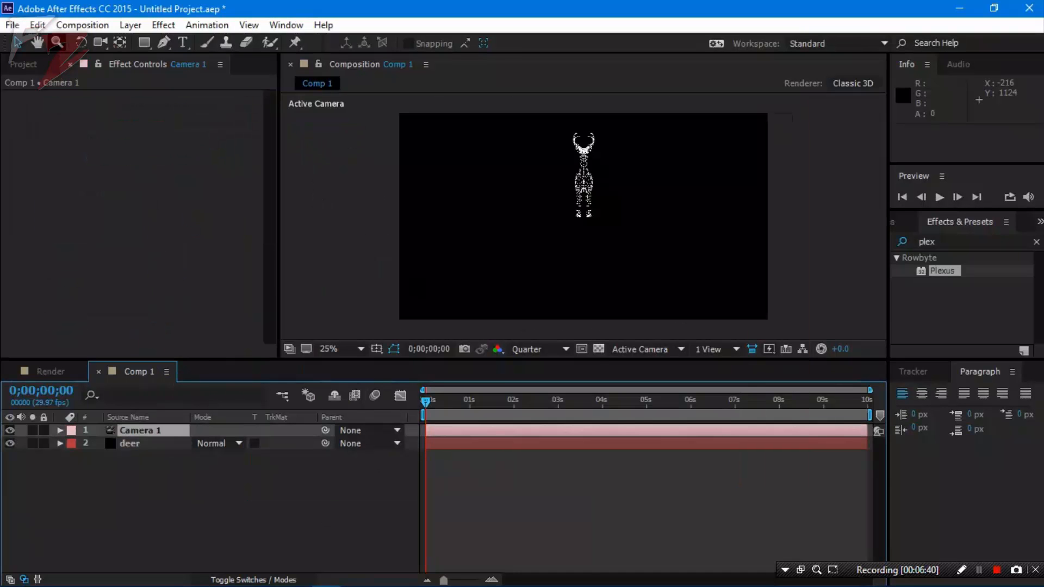
pyautogui.moveTo(101, 42); pyautogui.dragTo(157, 58)
pyautogui.moveTo(509, 163); pyautogui.dragTo(536, 174)
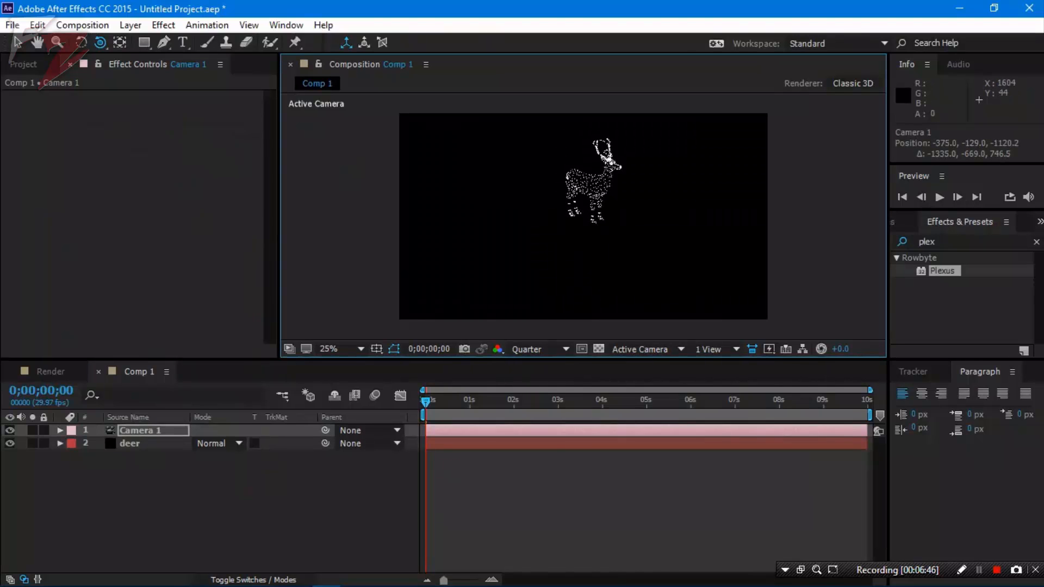
# Try to move the deer layer down in the frame and undo the move
pyautogui.click(131, 444)
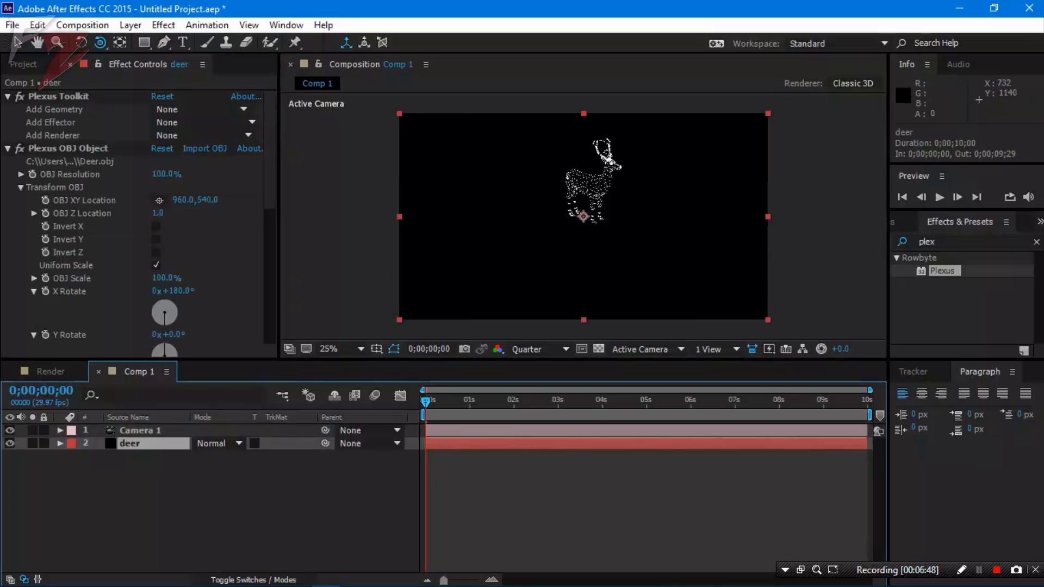
pyautogui.scroll(-2, 134, 223)
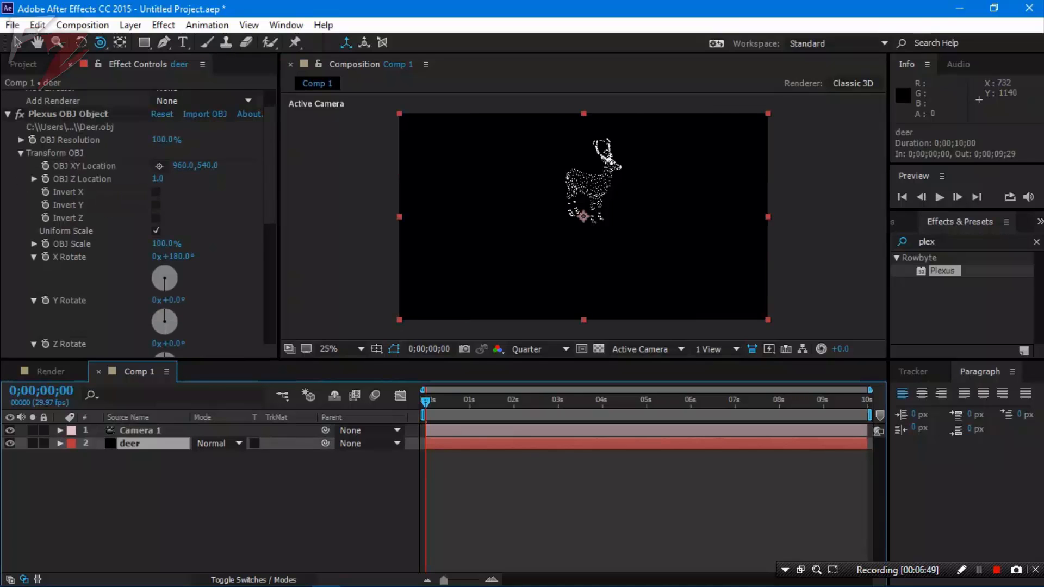
pyautogui.click(18, 43)
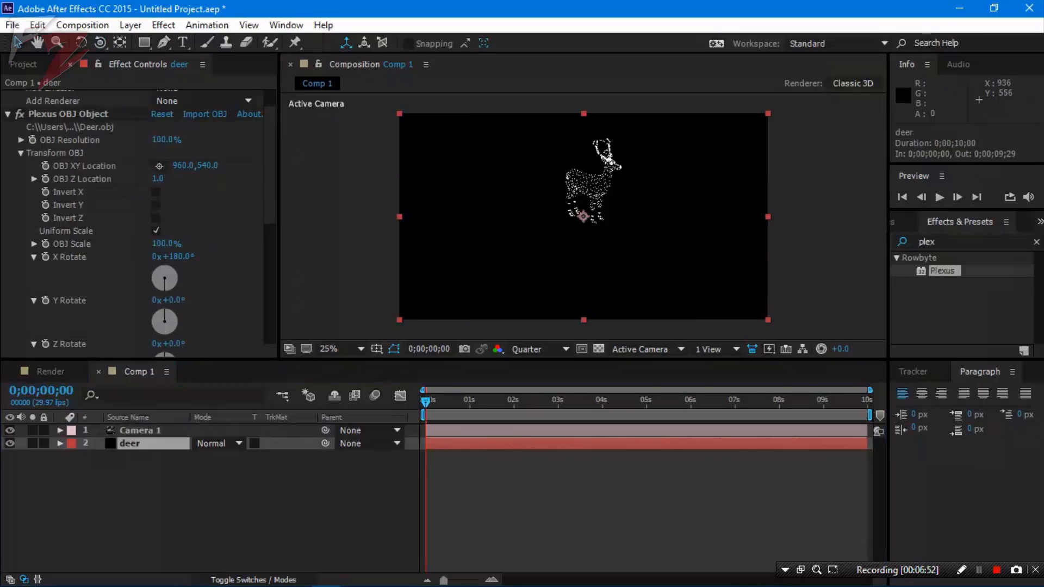
pyautogui.moveTo(579, 219); pyautogui.dragTo(580, 243)
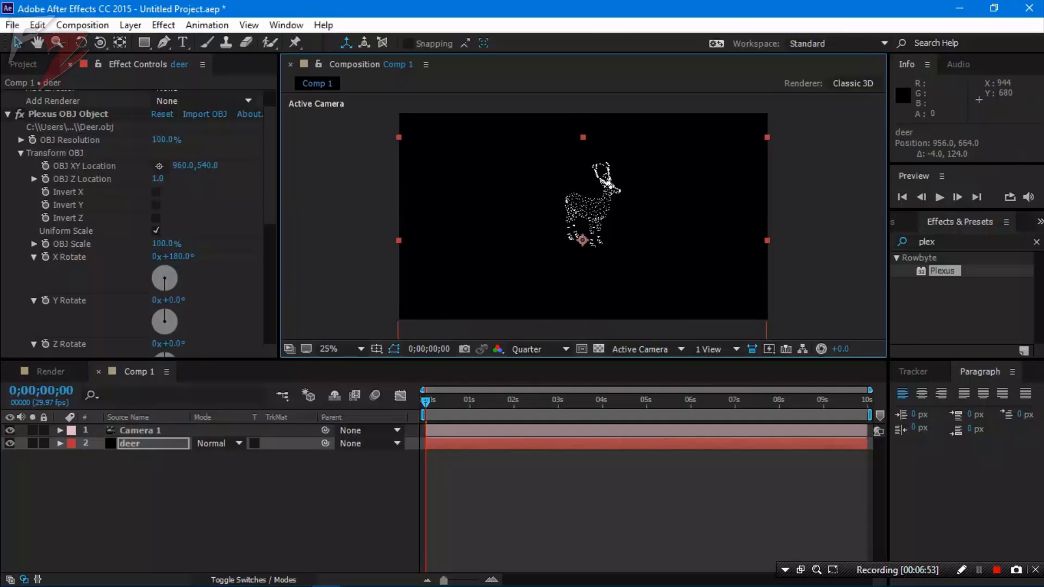
pyautogui.hotkey('ctrl', 'z')
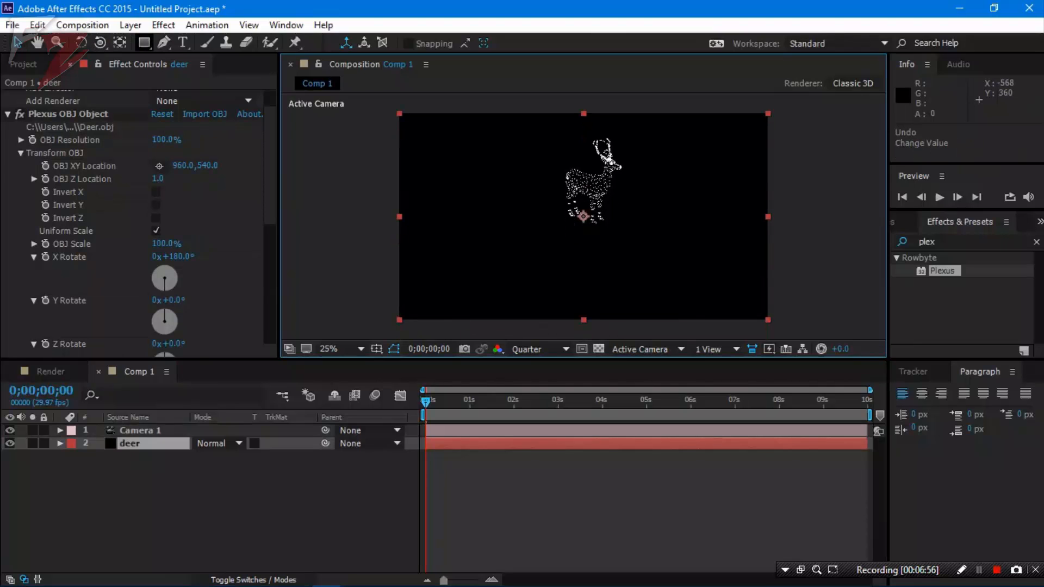
# Orbit the camera to the deer's side profile, try an OBJ Scale of 90% and set it back to 100%
pyautogui.click(100, 43)
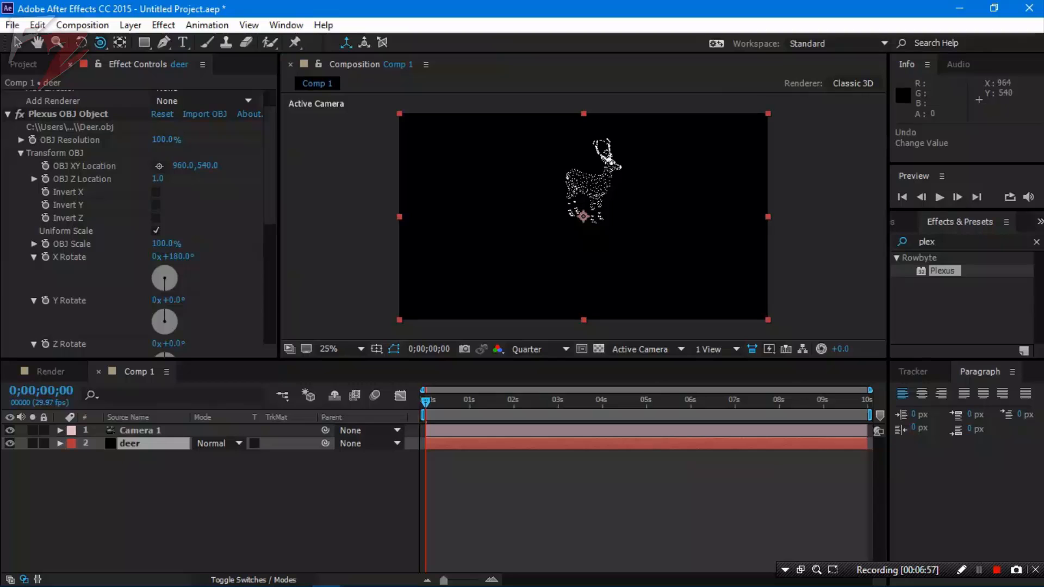
pyautogui.moveTo(606, 215); pyautogui.dragTo(502, 342)
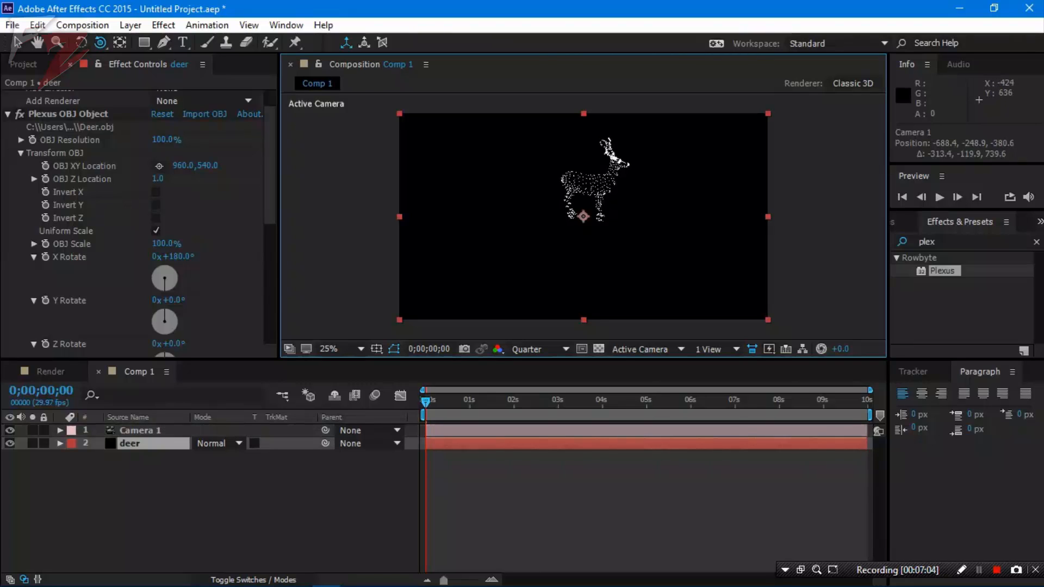
pyautogui.moveTo(167, 244)
pyautogui.mouseDown()
pyautogui.moveTo(189, 244)
pyautogui.moveTo(166, 244)
pyautogui.mouseUp()
pyautogui.click(166, 244)
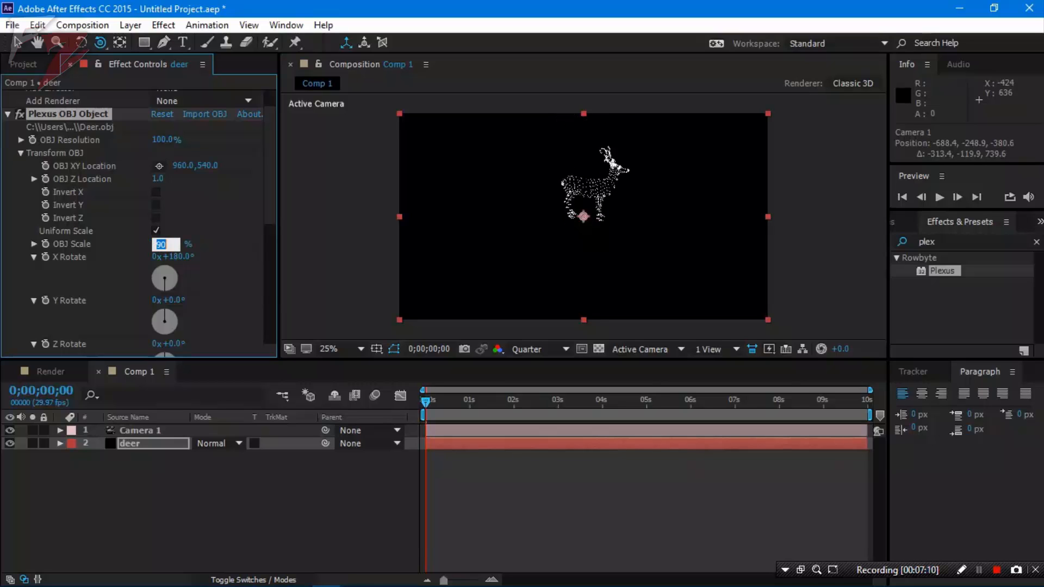
pyautogui.write('100')
pyautogui.press('Return')
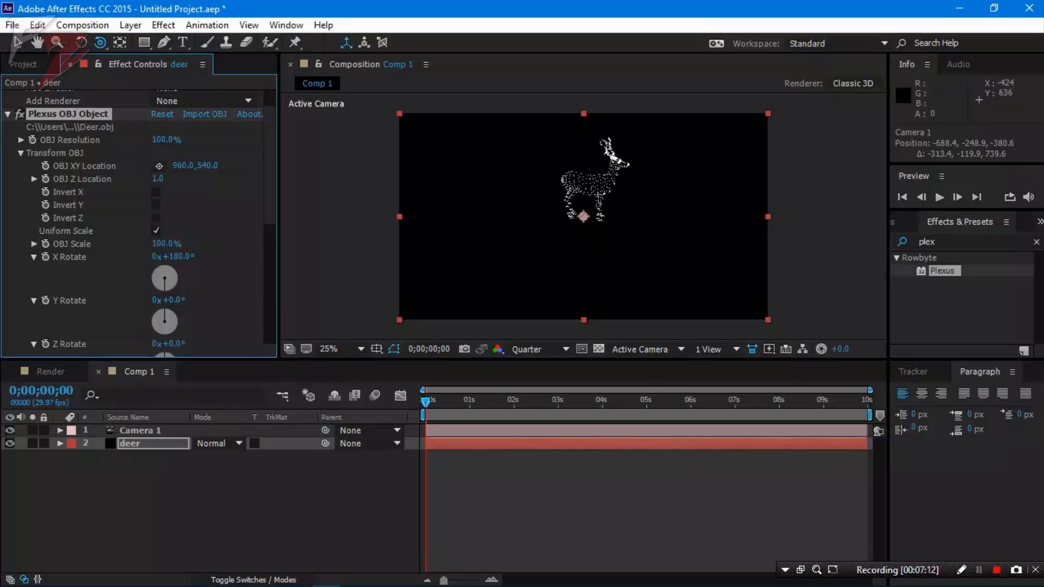
# Replace the Plexus OBJ Object's source file by importing Deer.obj from the Deer folder inside the Desktop folder
pyautogui.scroll(2, 155, 229)
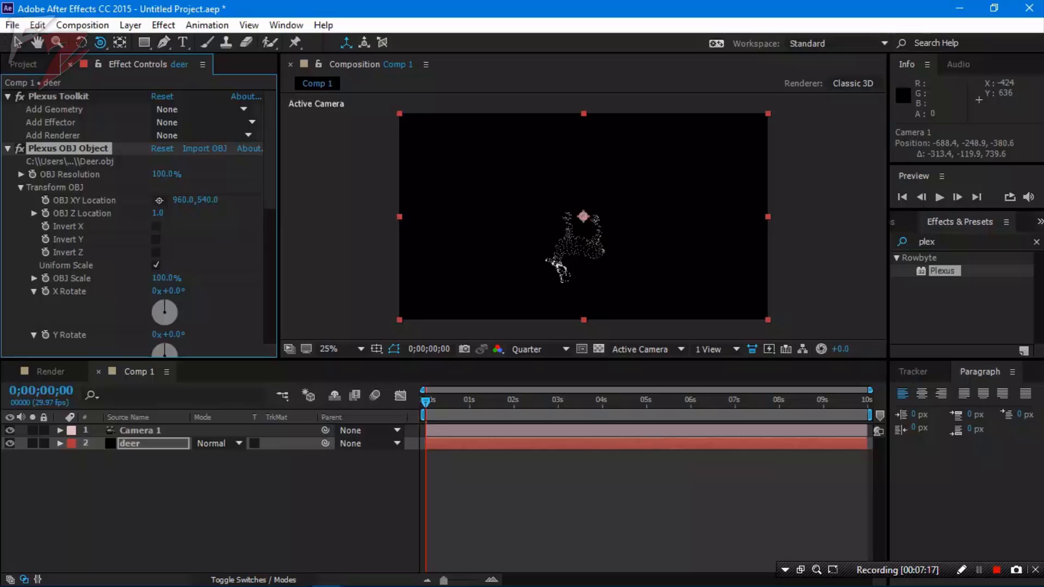
pyautogui.click(204, 149)
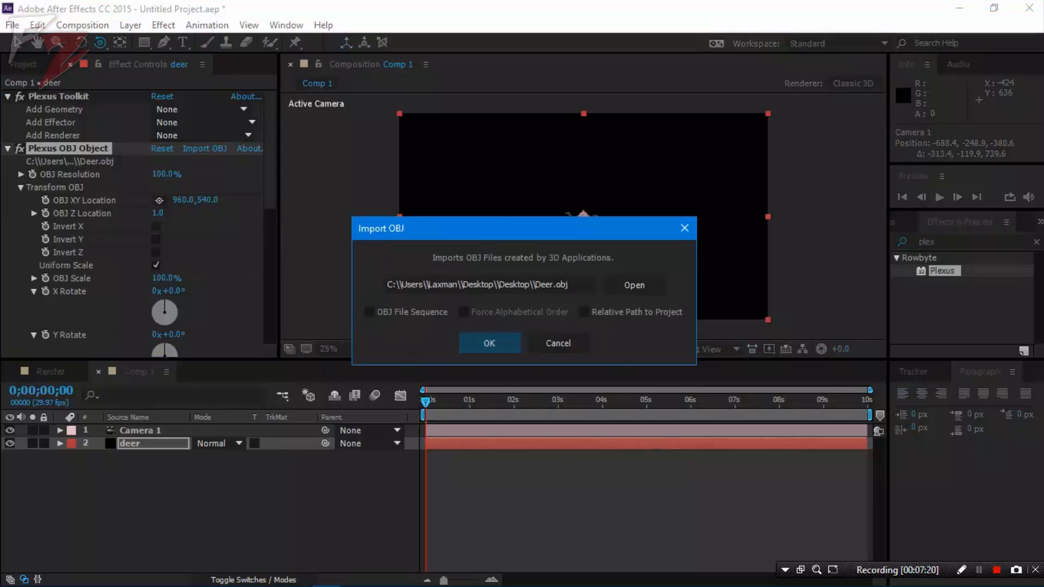
pyautogui.click(633, 285)
pyautogui.doubleClick(517, 298)
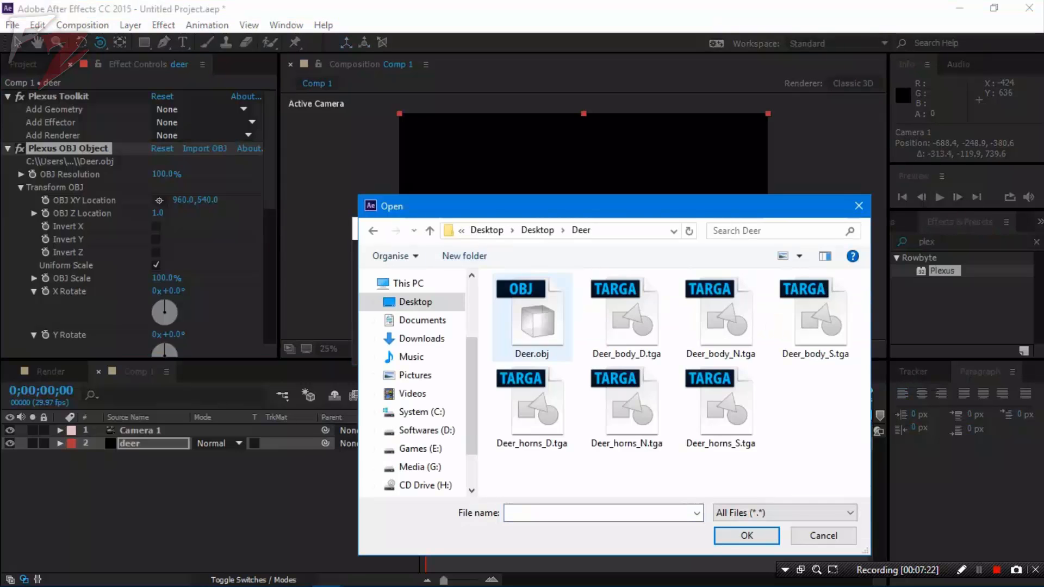
pyautogui.click(532, 318)
pyautogui.click(747, 536)
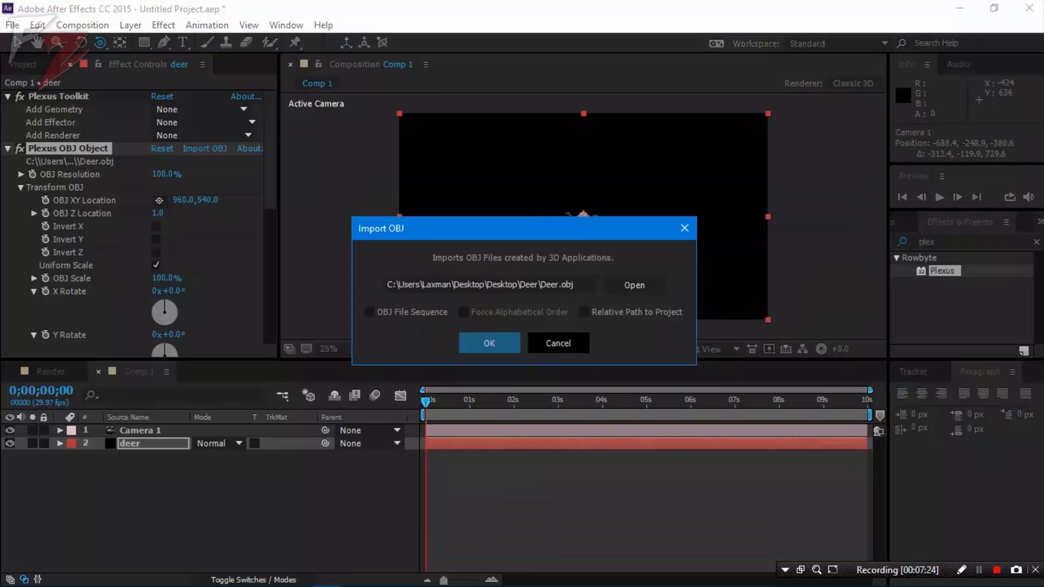
pyautogui.press('Return')
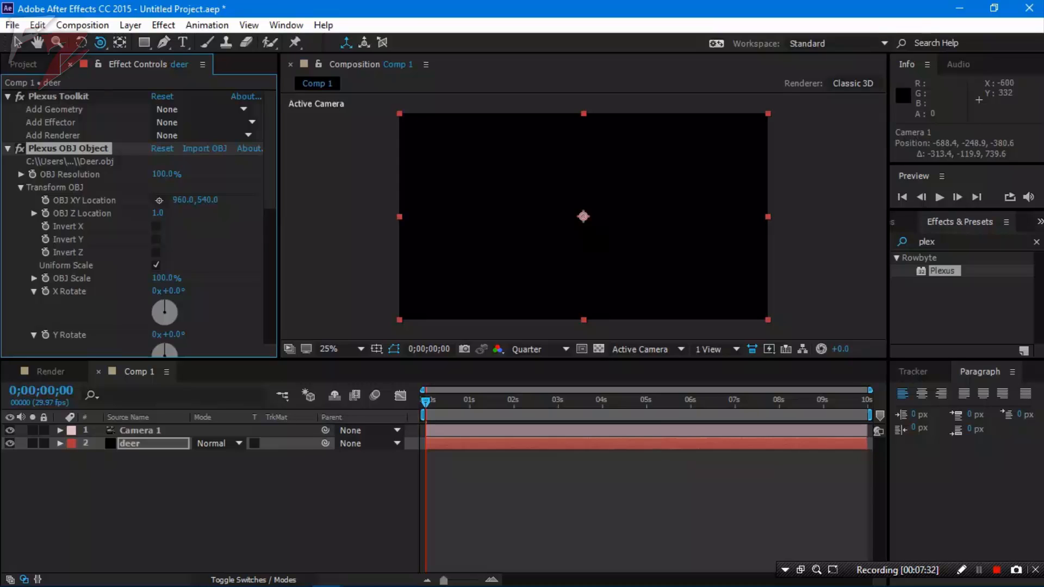
# Close Comp 1 and add a Primitives geometry to the Plexus layer's effect in the Render composition
pyautogui.click(99, 372)
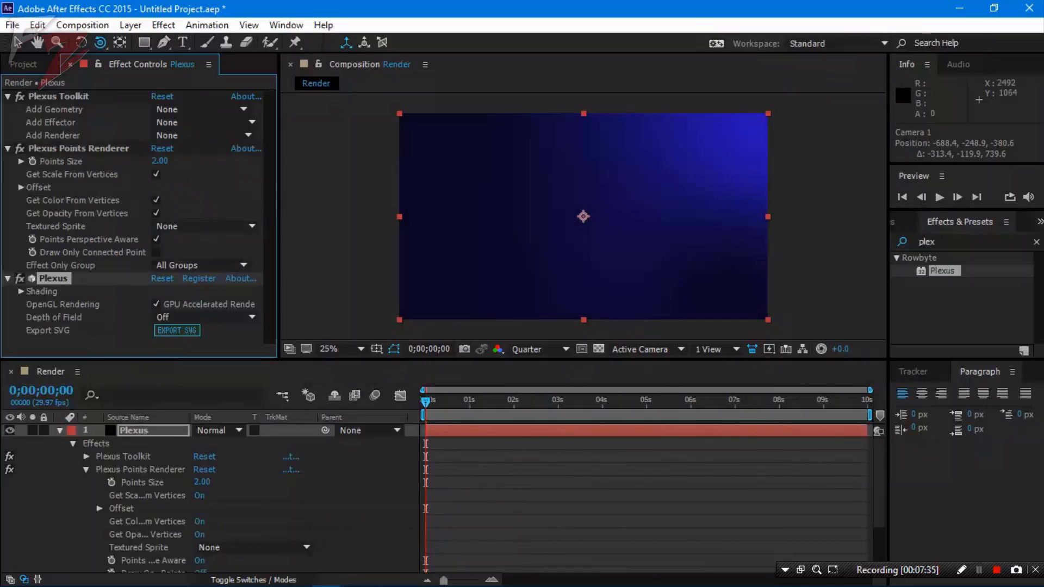
pyautogui.click(1037, 242)
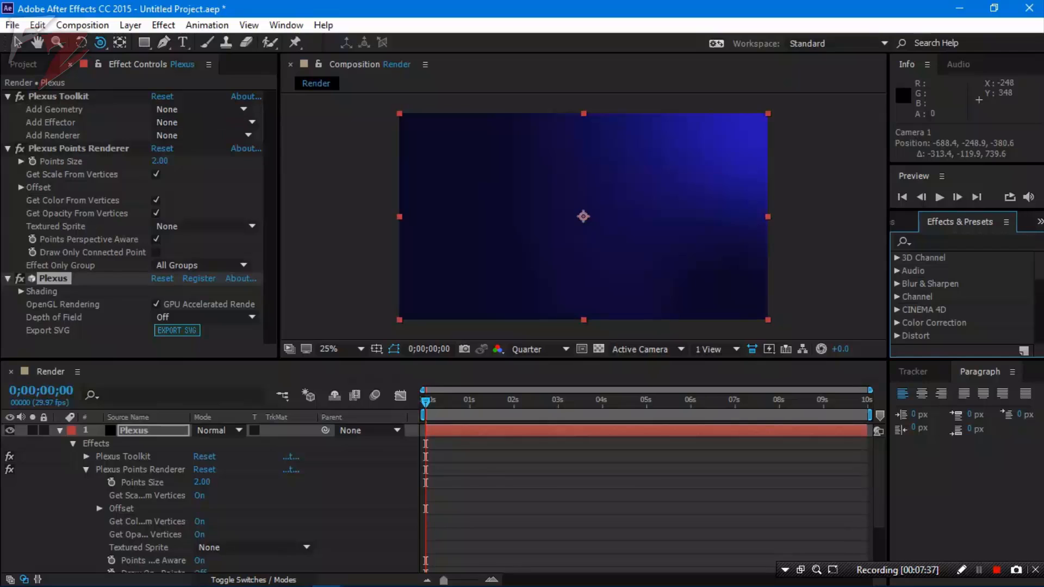
pyautogui.click(201, 109)
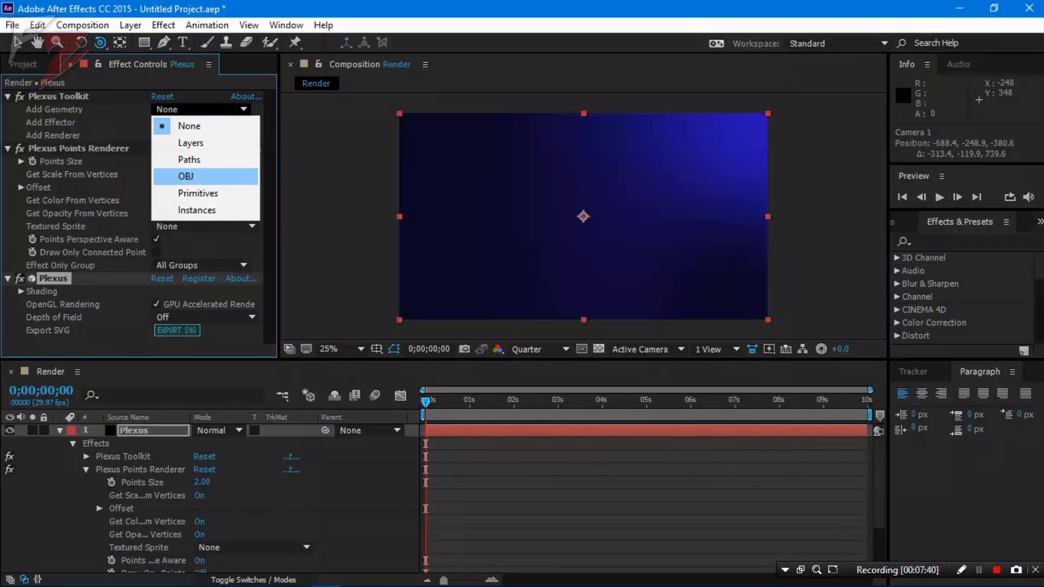
pyautogui.click(197, 193)
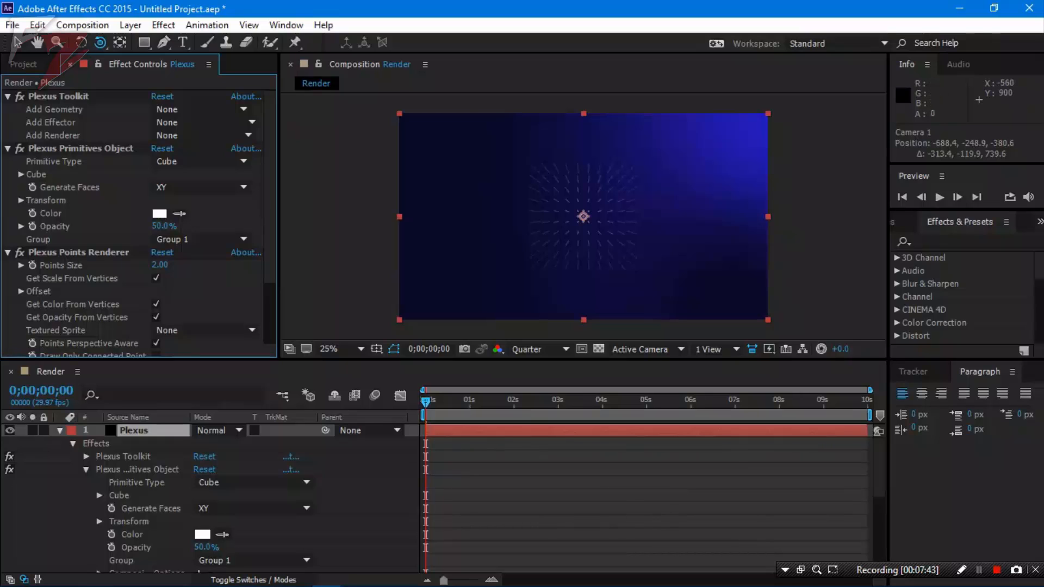
# Add a two-node 35mm camera named Cam1 to the Render composition and orbit it to view the cube at an angle
pyautogui.click(54, 484)
pyautogui.click(60, 430)
pyautogui.rightClick(168, 494)
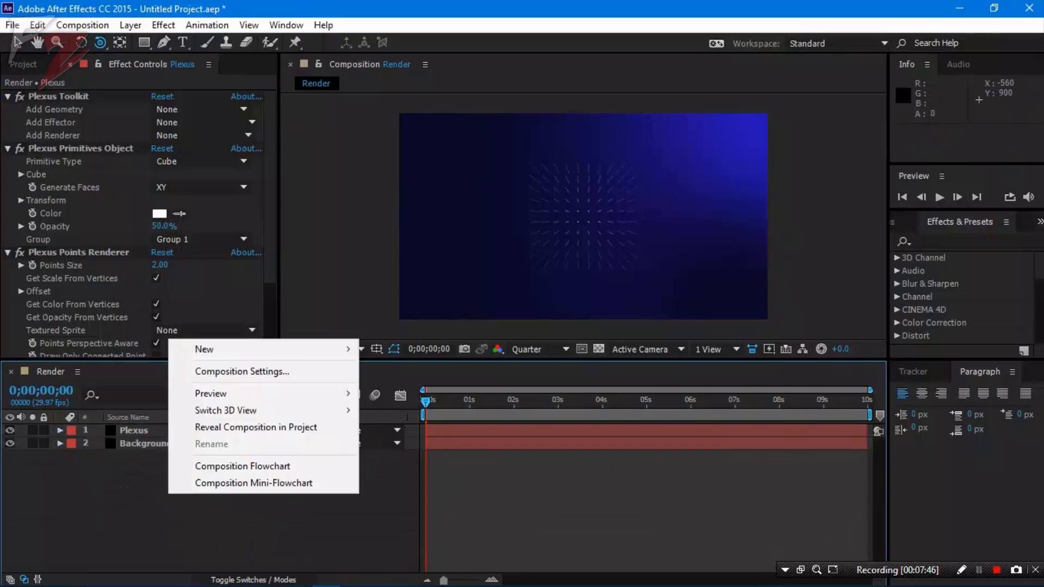
pyautogui.moveTo(271, 349)
pyautogui.click(392, 419)
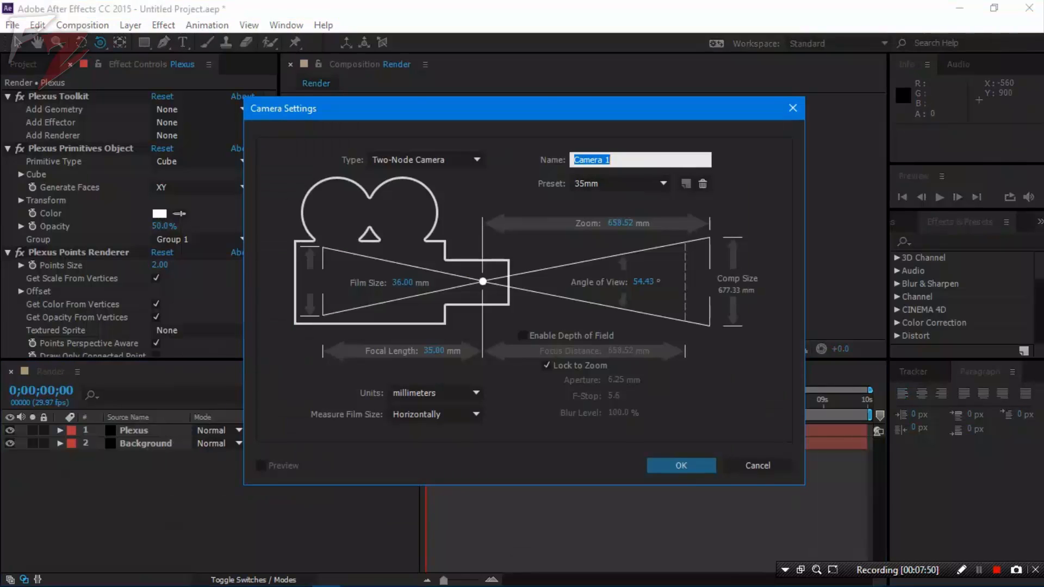
pyautogui.write('Cam12')
pyautogui.press('BackSpace')
pyautogui.press('Return')
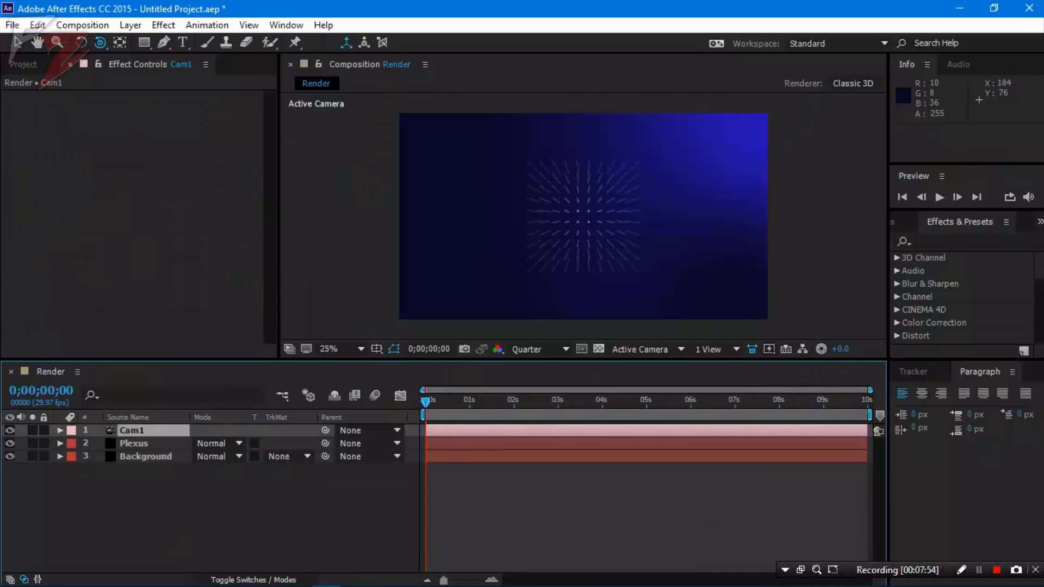
pyautogui.moveTo(546, 207); pyautogui.dragTo(190, 359)
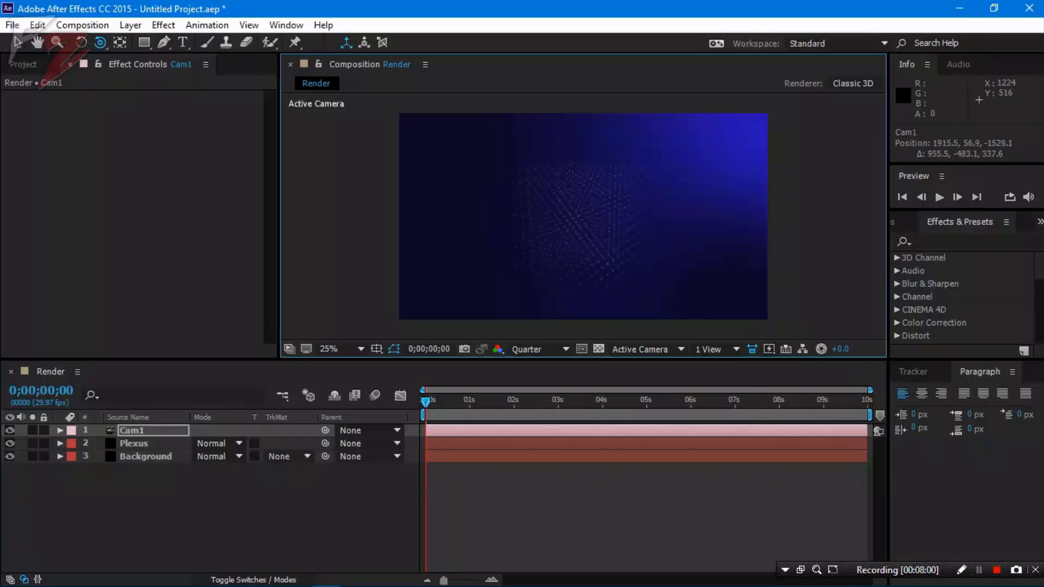
# Add a Noise effector to the Plexus layer's effect
pyautogui.click(135, 443)
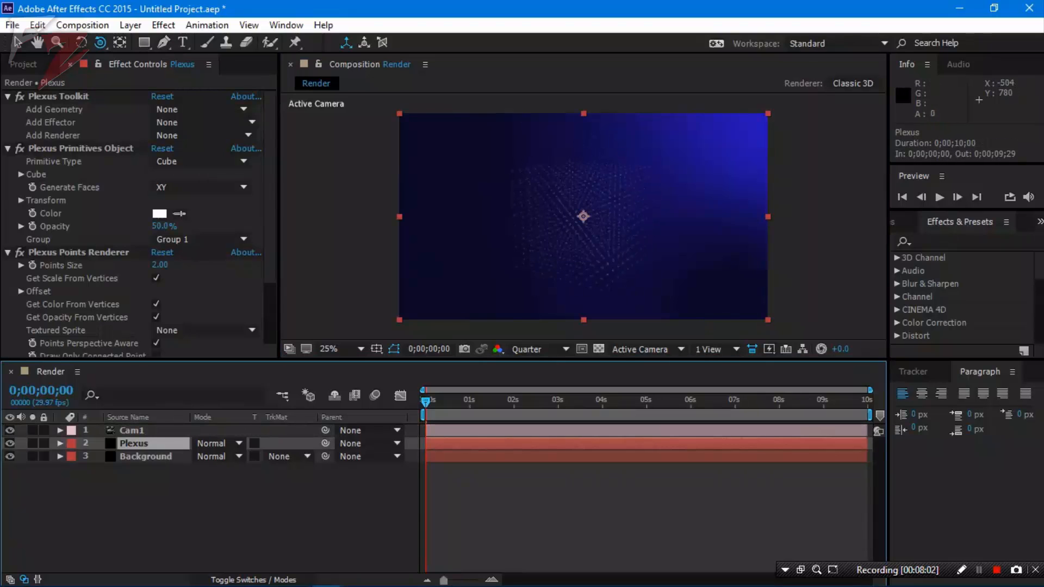
pyautogui.click(207, 123)
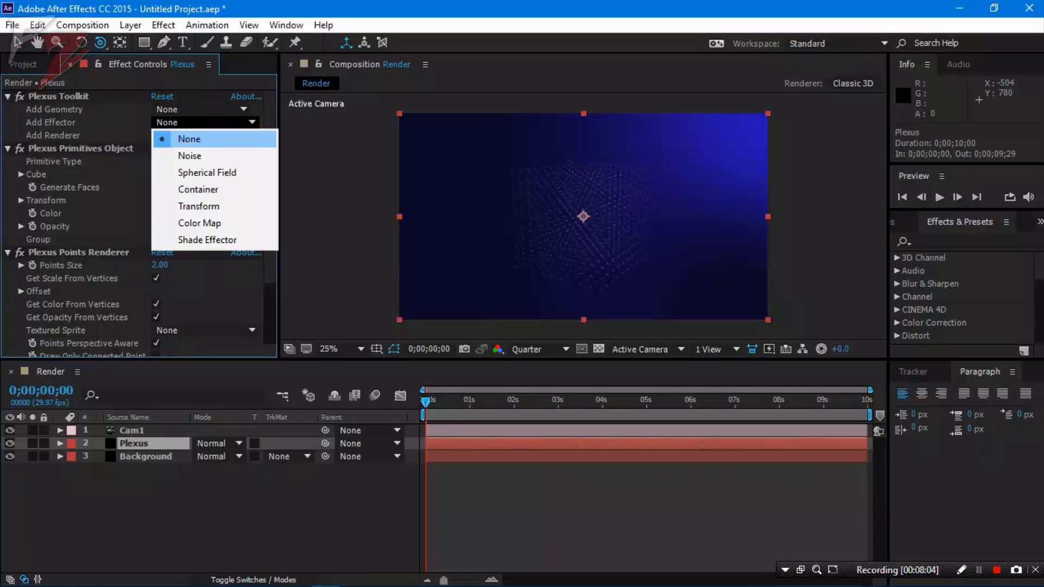
pyautogui.click(190, 156)
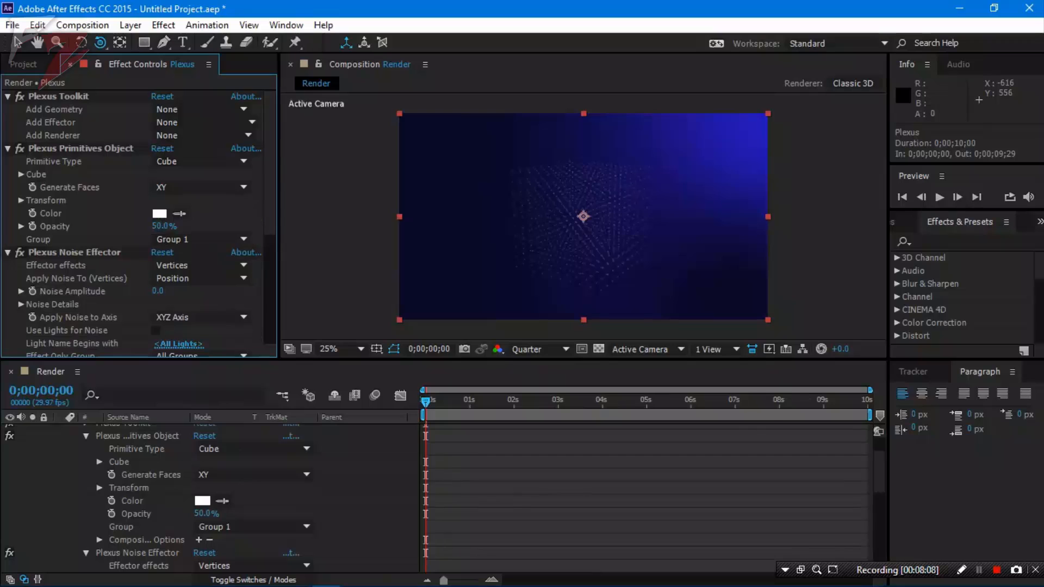
pyautogui.scroll(-1, 163, 240)
pyautogui.scroll(1, 202, 135)
# Add a Triangulation renderer to the Plexus effect and orbit Cam1 to view the cube from another side
pyautogui.click(201, 136)
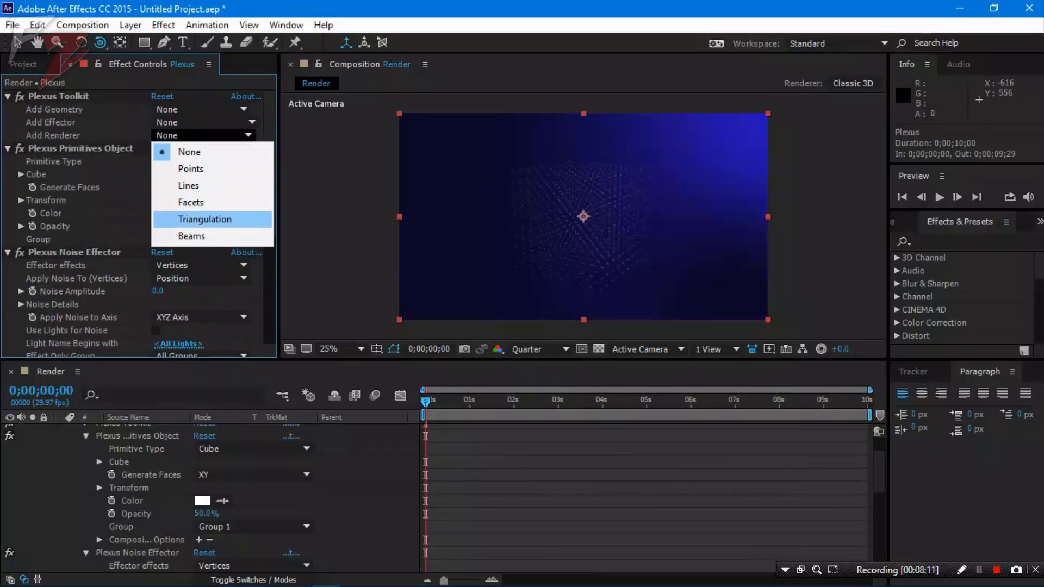
pyautogui.click(204, 219)
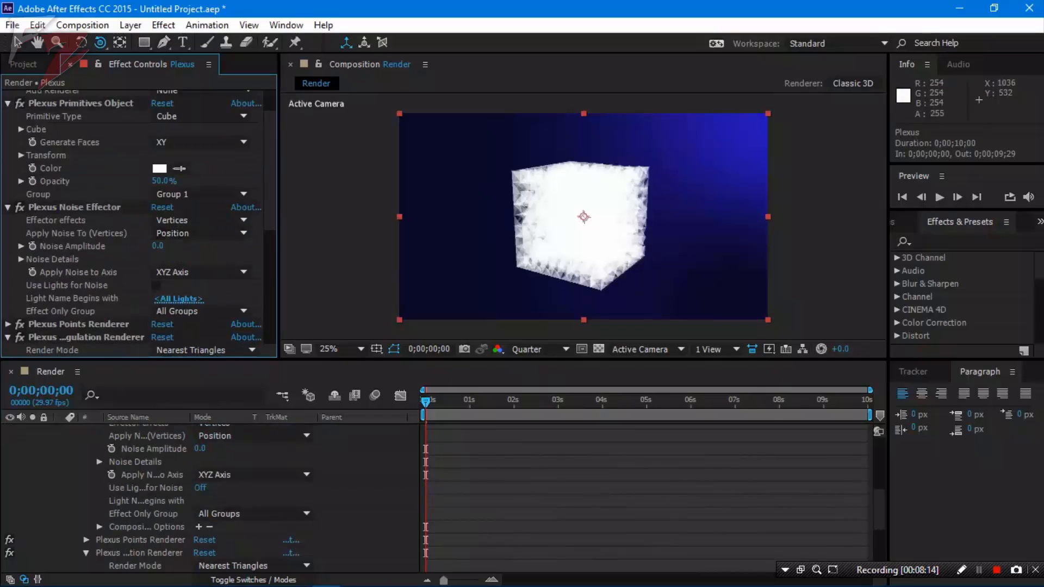
pyautogui.moveTo(609, 226); pyautogui.dragTo(576, 328)
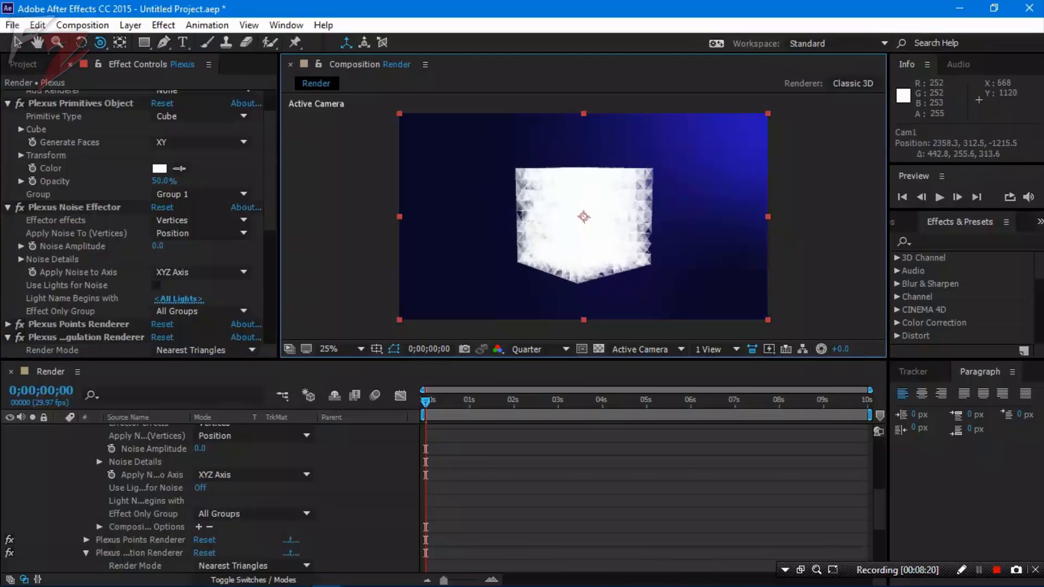
# Set the Plexus Triangulation Renderer's maximum number of triangles per vertex to 1 and orbit Cam1 around the cube
pyautogui.scroll(-3, 207, 247)
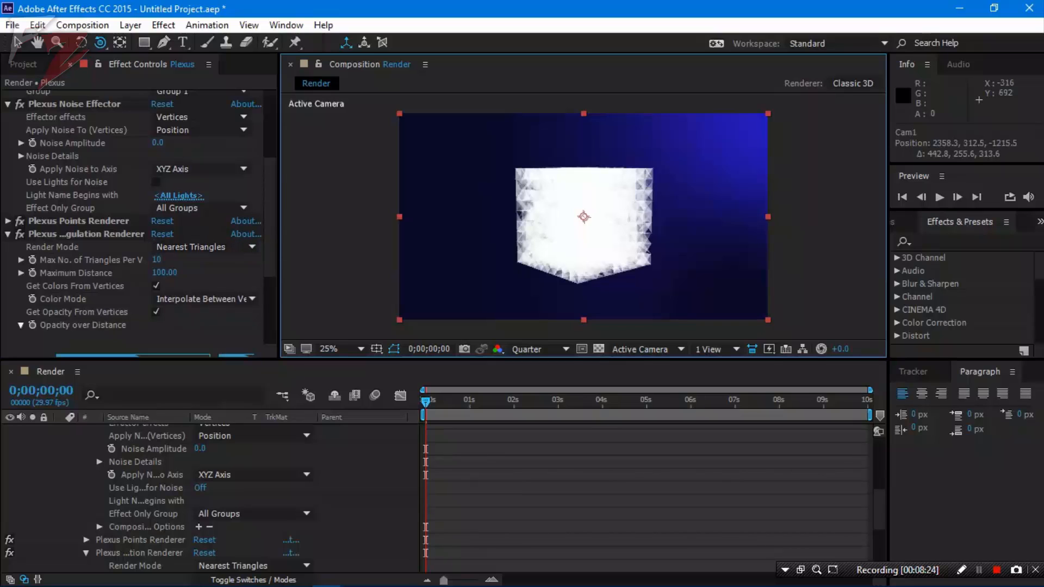
pyautogui.click(157, 260)
pyautogui.write('1')
pyautogui.press('Return')
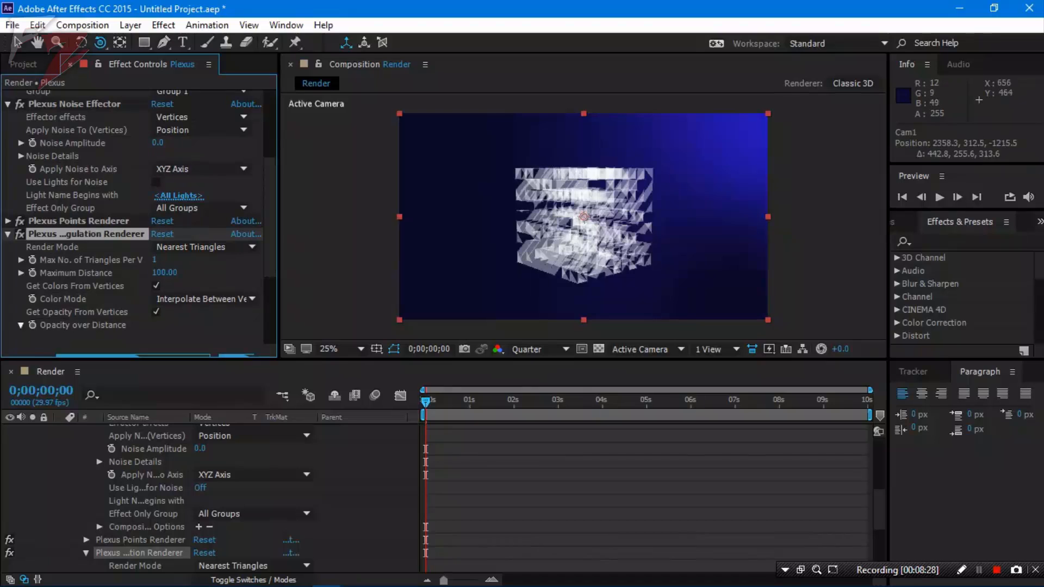
pyautogui.moveTo(525, 271)
pyautogui.mouseDown()
pyautogui.moveTo(518, 370)
pyautogui.moveTo(517, 275)
pyautogui.mouseUp()
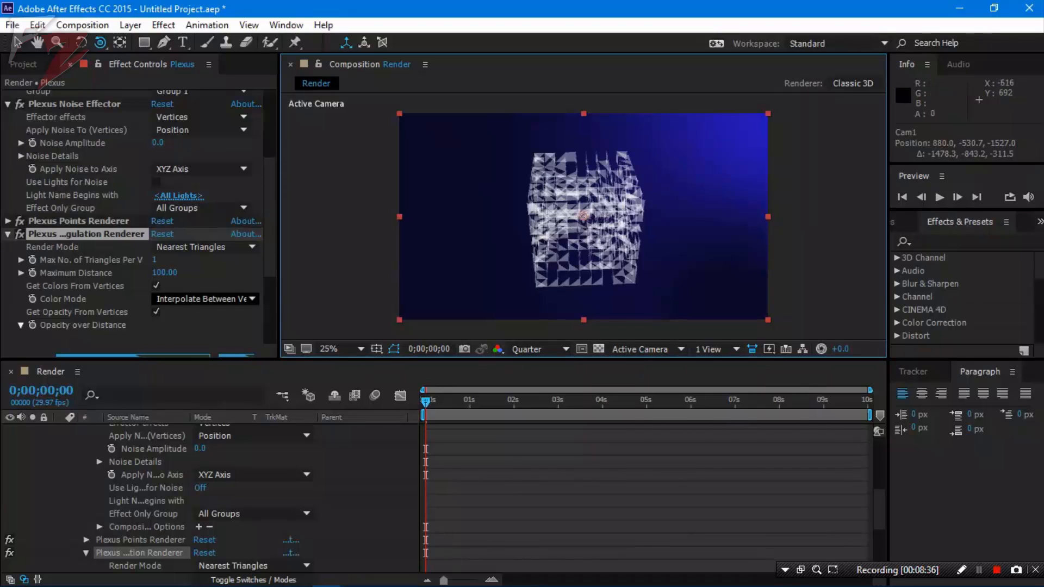
# Turn off Get Colors From Vertices in the Plexus Triangulation Renderer and set Triangles Color to bright green
pyautogui.click(8, 221)
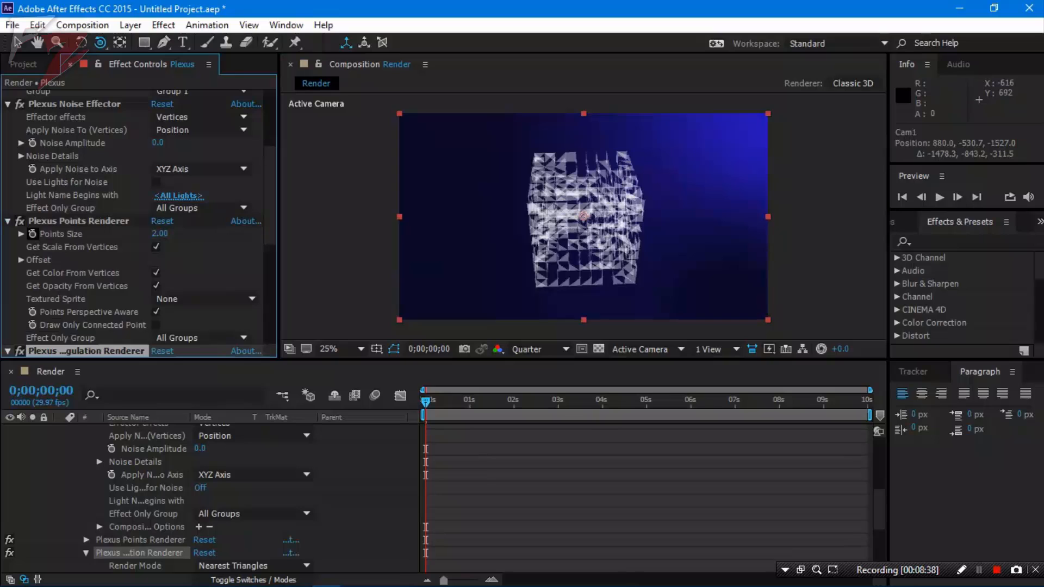
pyautogui.scroll(-3, 109, 234)
pyautogui.scroll(-4, 139, 223)
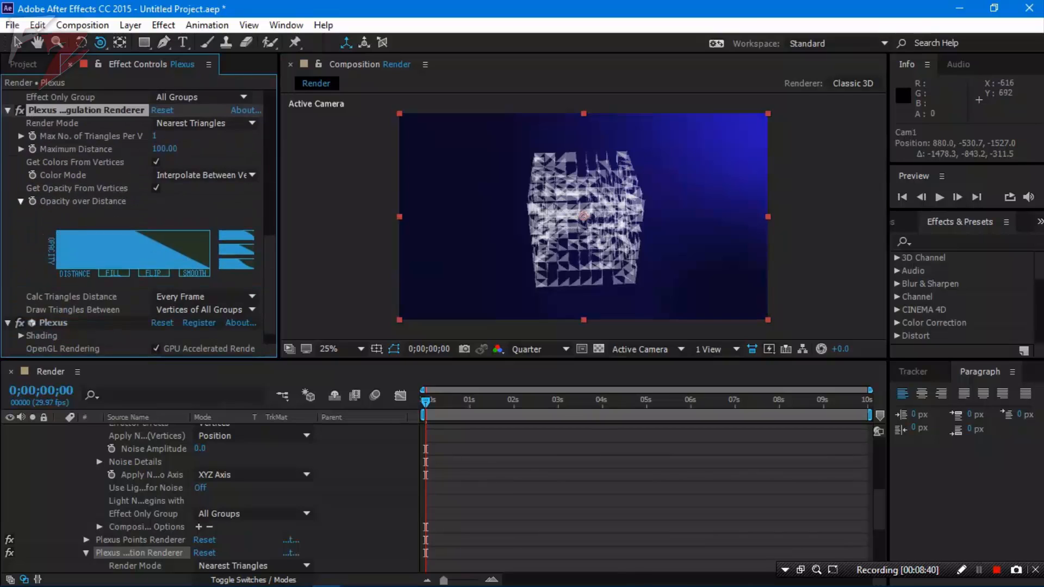
pyautogui.scroll(-1, 139, 223)
pyautogui.scroll(4, 139, 223)
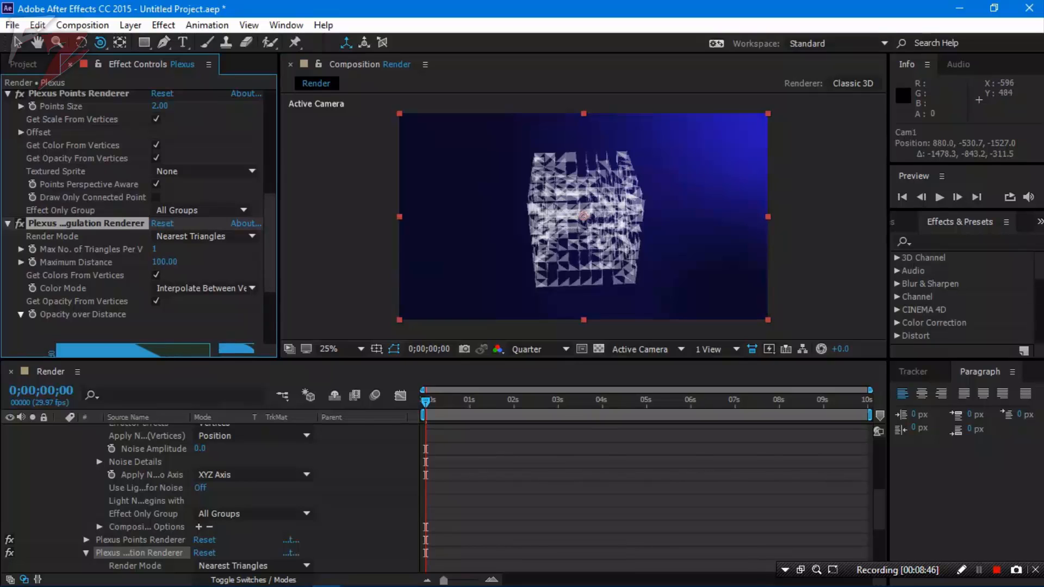
pyautogui.moveTo(279, 207)
pyautogui.mouseDown()
pyautogui.moveTo(370, 208)
pyautogui.moveTo(279, 207)
pyautogui.mouseUp()
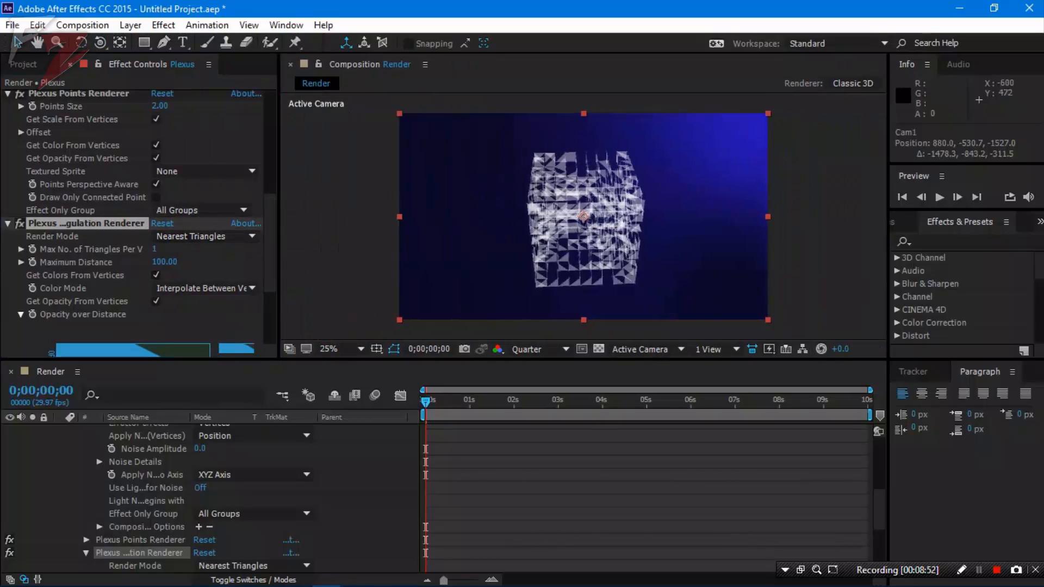
pyautogui.click(156, 275)
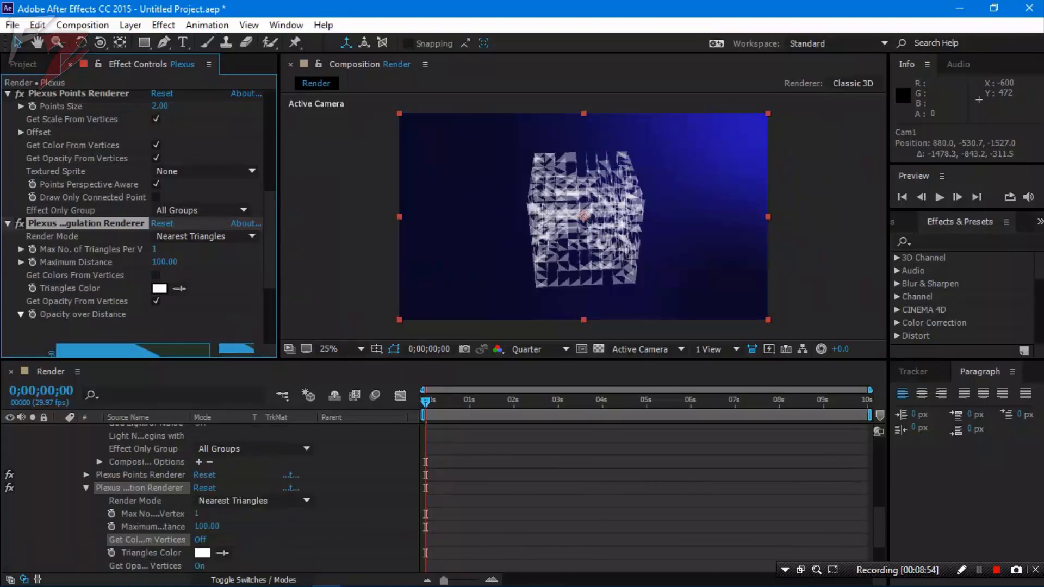
pyautogui.click(159, 289)
pyautogui.moveTo(229, 259); pyautogui.dragTo(229, 279)
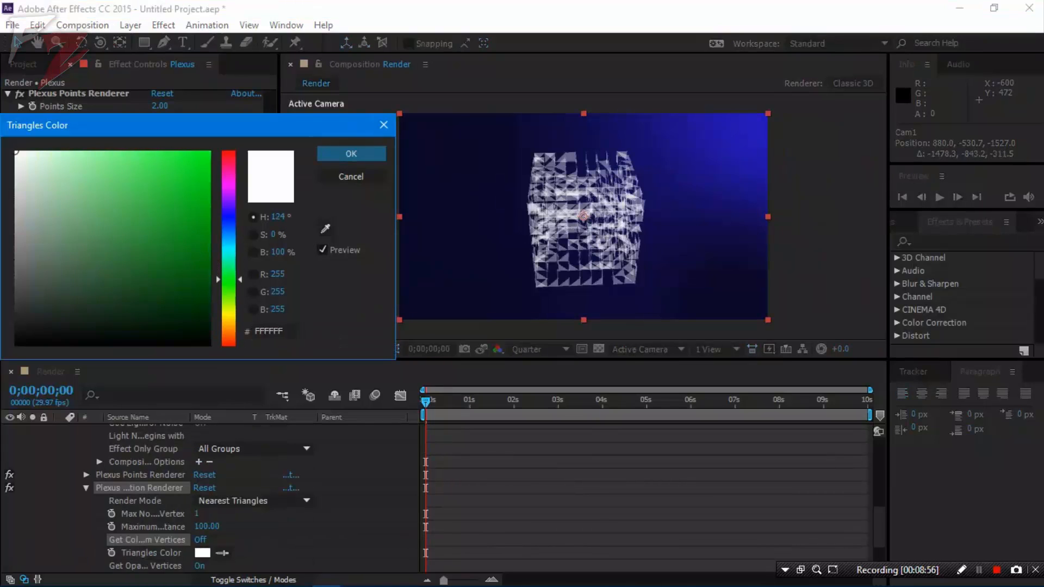
pyautogui.moveTo(191, 220); pyautogui.dragTo(211, 151)
pyautogui.click(352, 154)
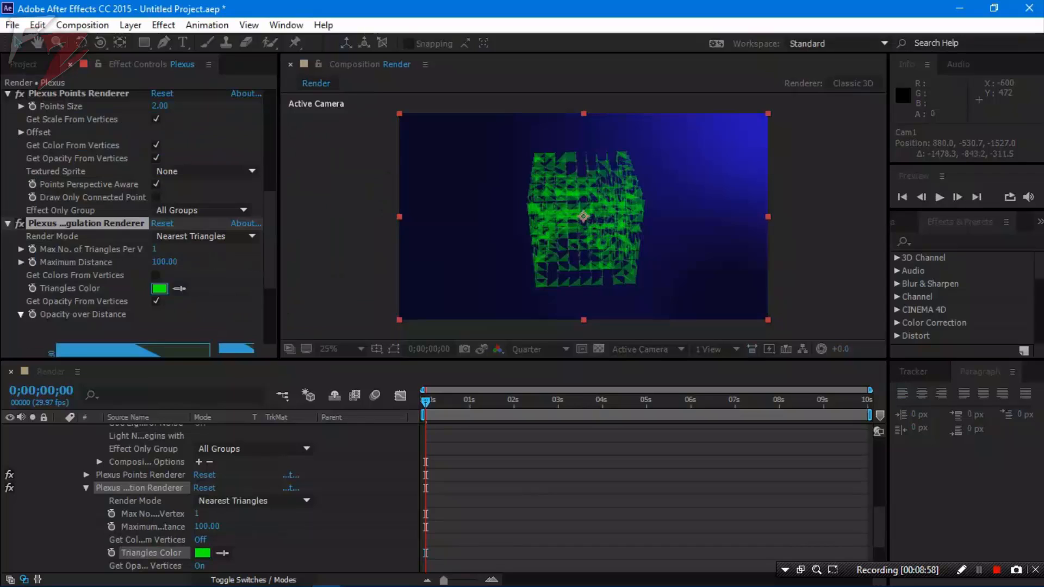
# Inspect the green cube up close at full preview resolution and return the preview to quarter resolution
pyautogui.scroll(5, 136, 218)
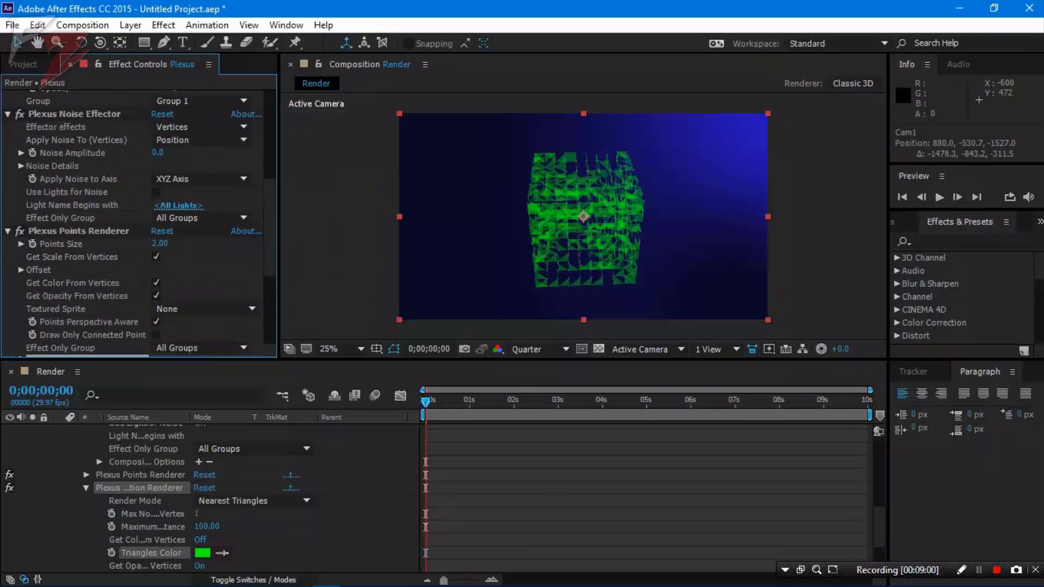
pyautogui.scroll(3, 140, 217)
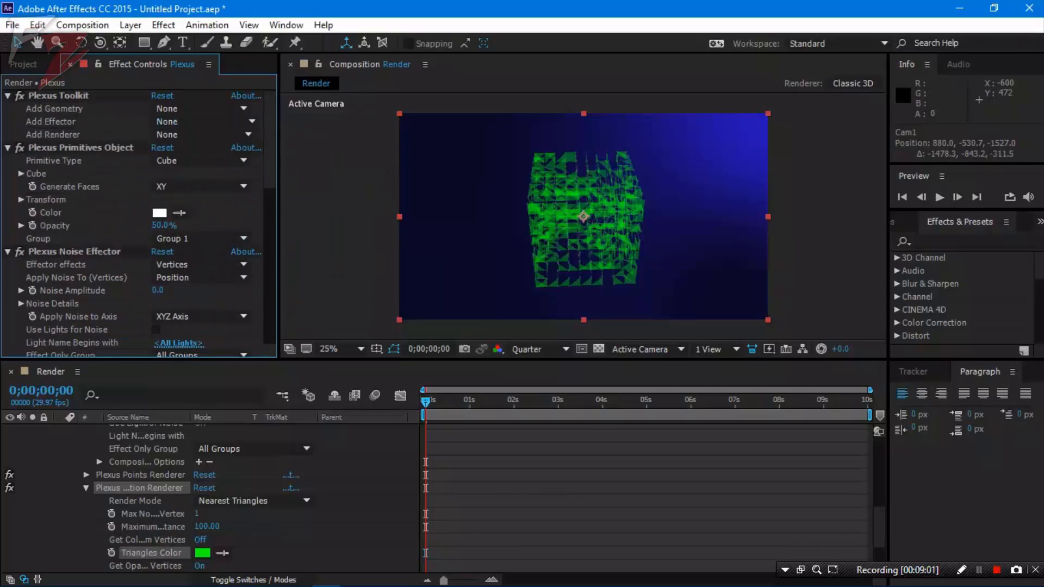
pyautogui.scroll(2, 584, 218)
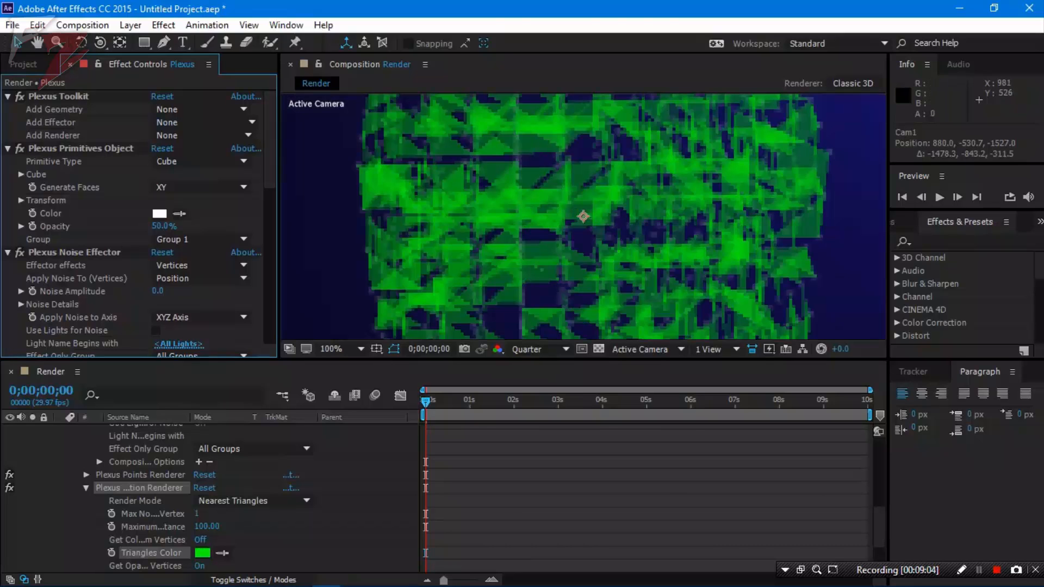
pyautogui.scroll(-2, 568, 272)
pyautogui.click(540, 350)
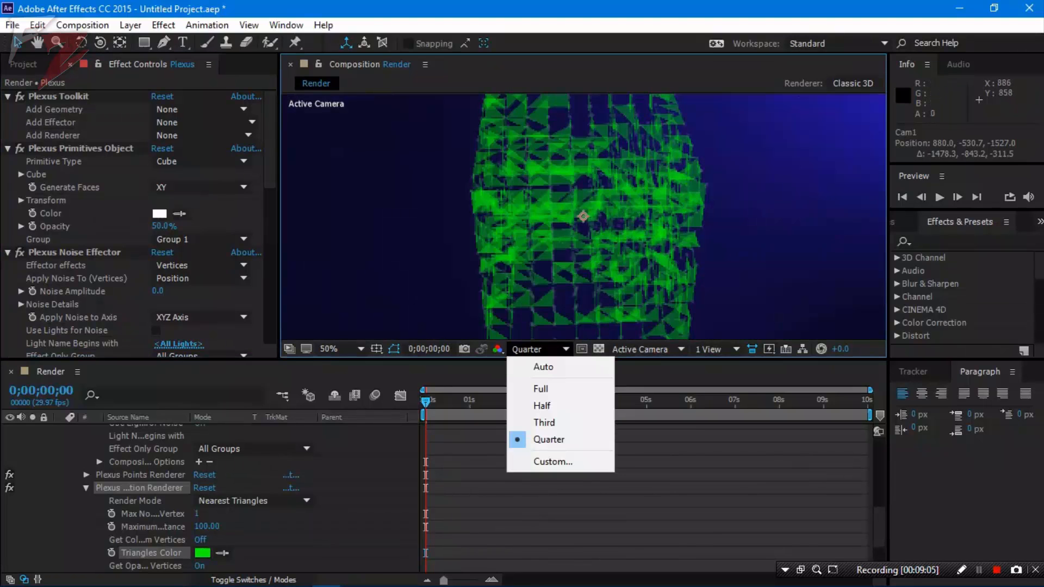
pyautogui.click(541, 388)
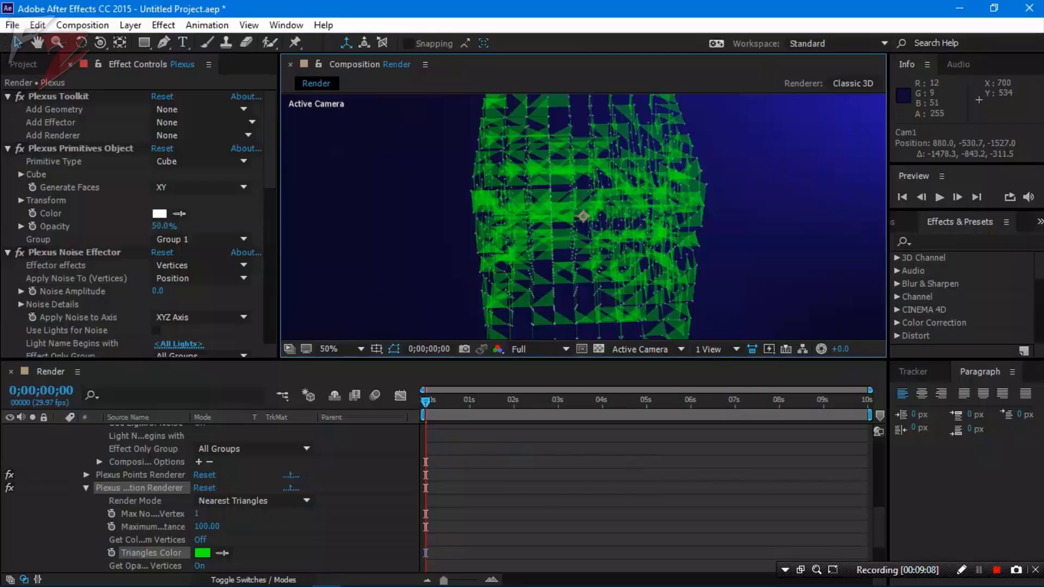
pyautogui.click(539, 349)
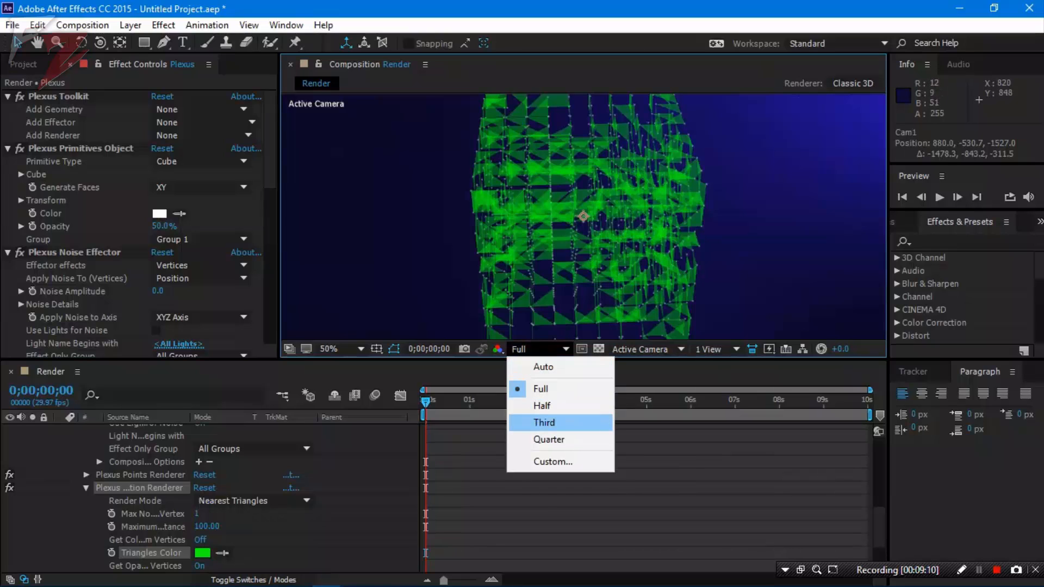
pyautogui.click(549, 439)
pyautogui.scroll(-1, 491, 190)
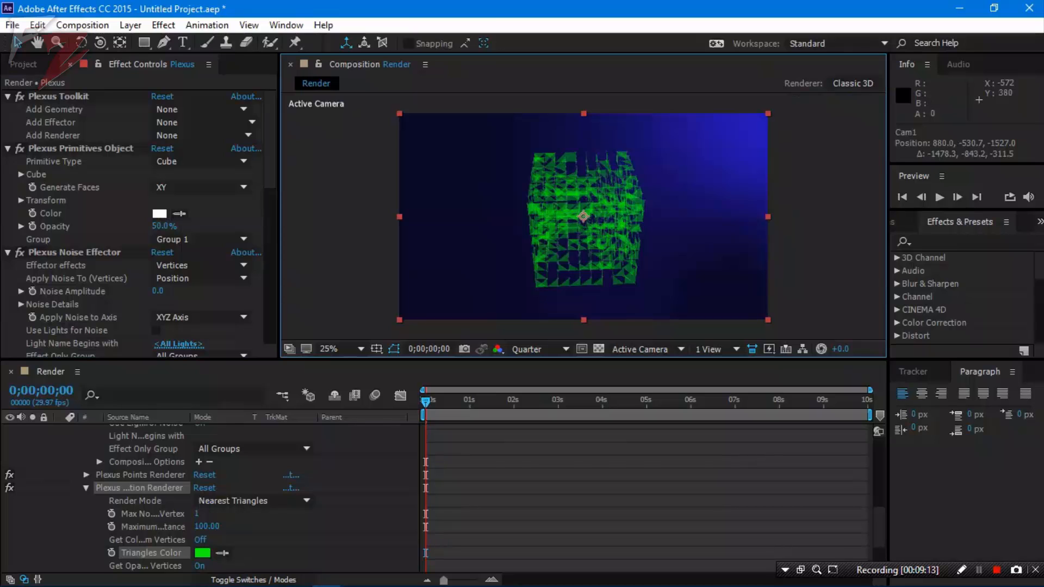
# Try a noise amplitude of 550 in the Plexus Noise Effector and reset it to 0
pyautogui.scroll(-1, 141, 223)
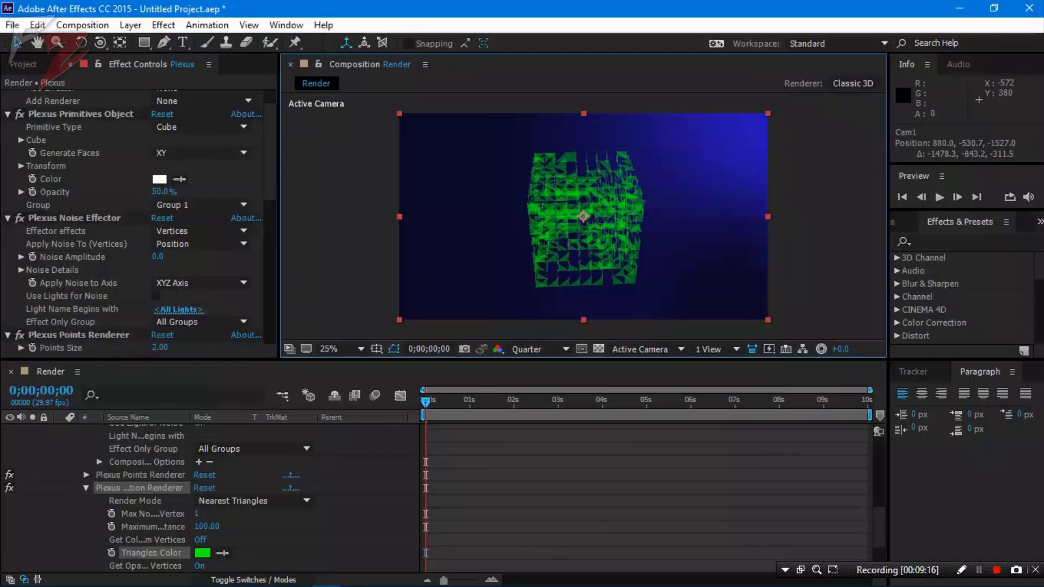
pyautogui.scroll(-3, 212, 495)
pyautogui.scroll(10, 212, 495)
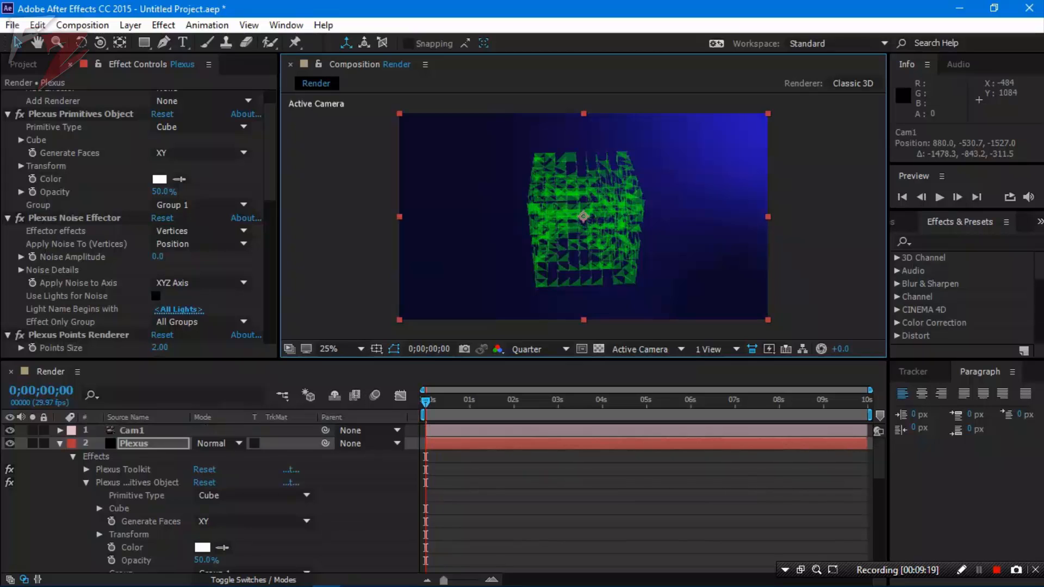
pyautogui.moveTo(157, 257); pyautogui.dragTo(643, 256)
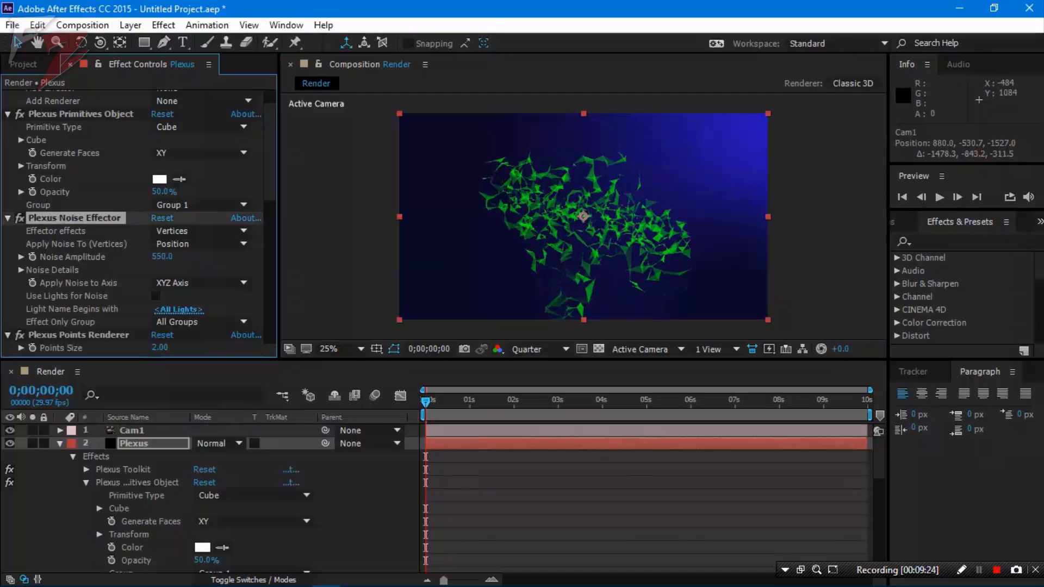
pyautogui.moveTo(457, 256); pyautogui.dragTo(150, 256)
pyautogui.click(162, 257)
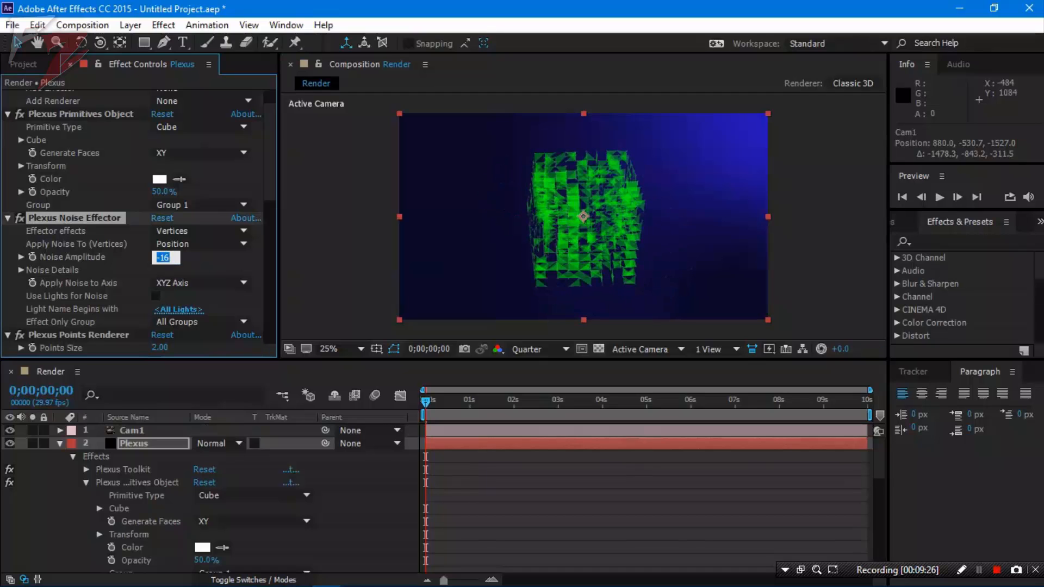
pyautogui.write('0')
pyautogui.press('Return')
# Set the Plexus Triangulation Renderer's maximum number of triangles per vertex to 2
pyautogui.scroll(-5, 202, 283)
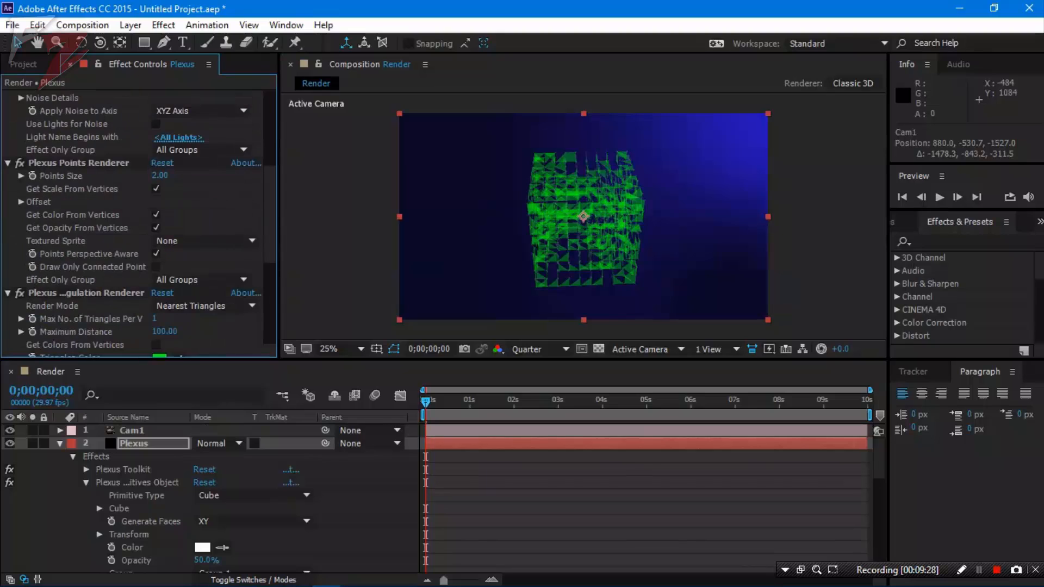
pyautogui.scroll(-2, 139, 223)
pyautogui.click(155, 285)
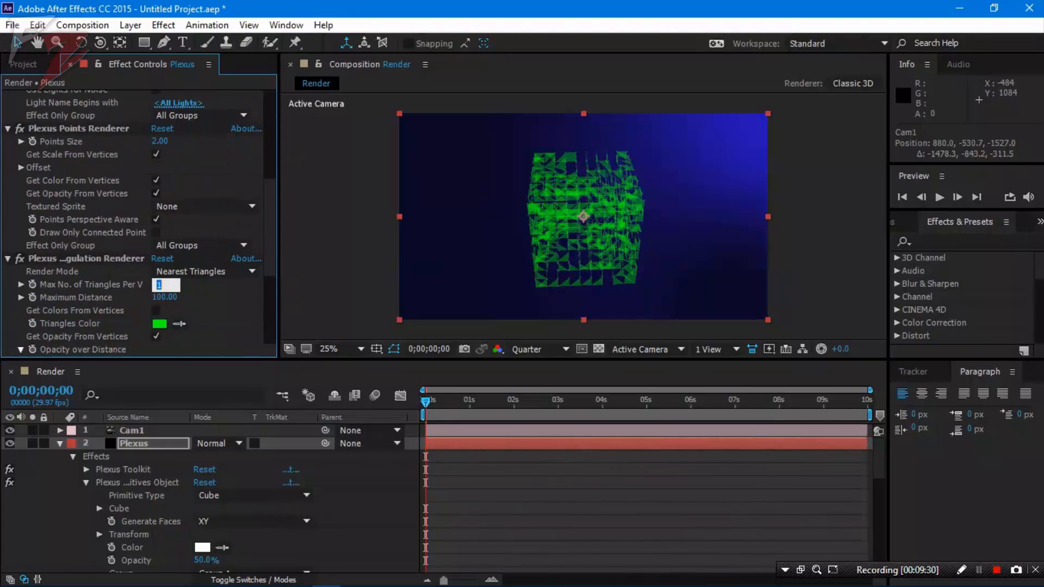
pyautogui.write('2')
pyautogui.press('Return')
# Set the Plexus Noise Effector's noise amplitude to 1381 to scatter the cube's triangles
pyautogui.scroll(4, 201, 175)
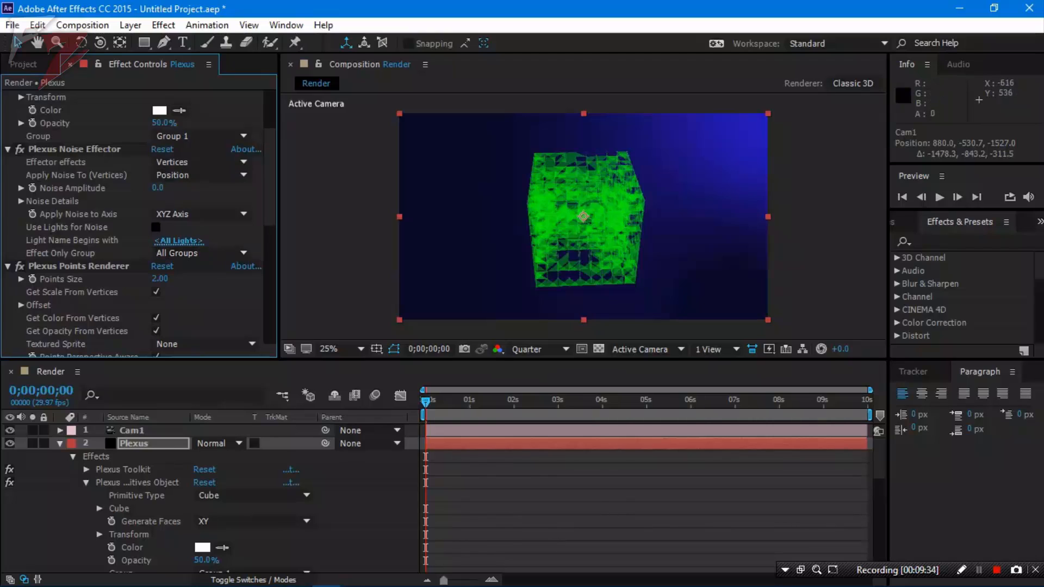
pyautogui.scroll(2, 201, 184)
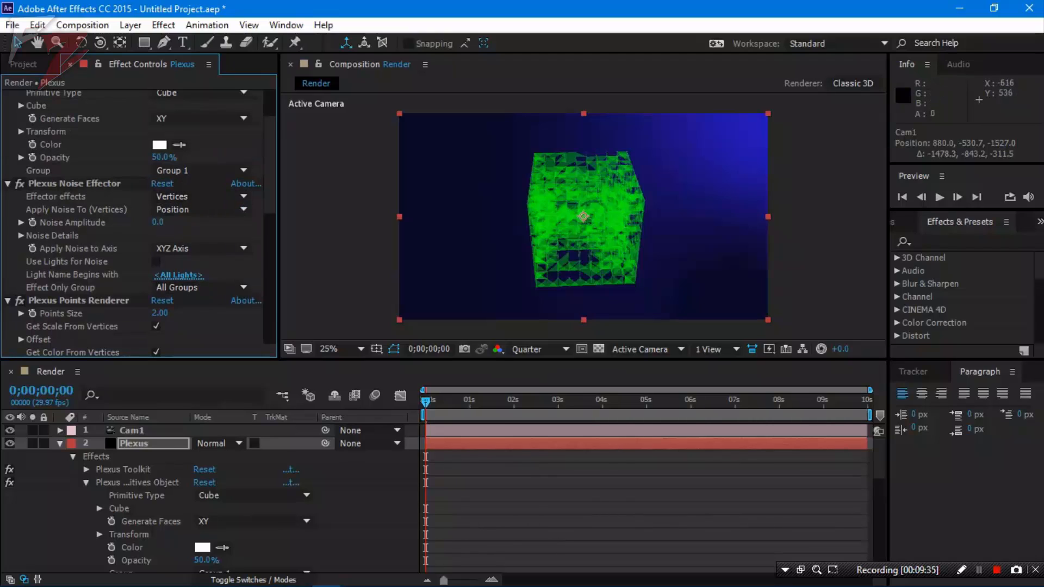
pyautogui.moveTo(158, 222); pyautogui.dragTo(1041, 222)
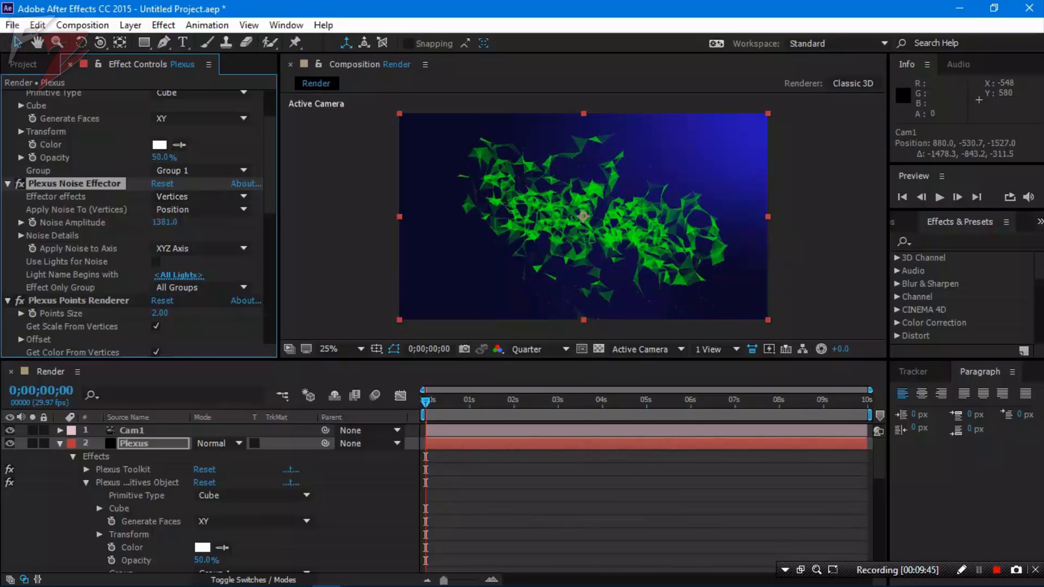
# Move Cam1 forward with the Track Z Camera Tool until the green triangles fill the frame
pyautogui.click(132, 430)
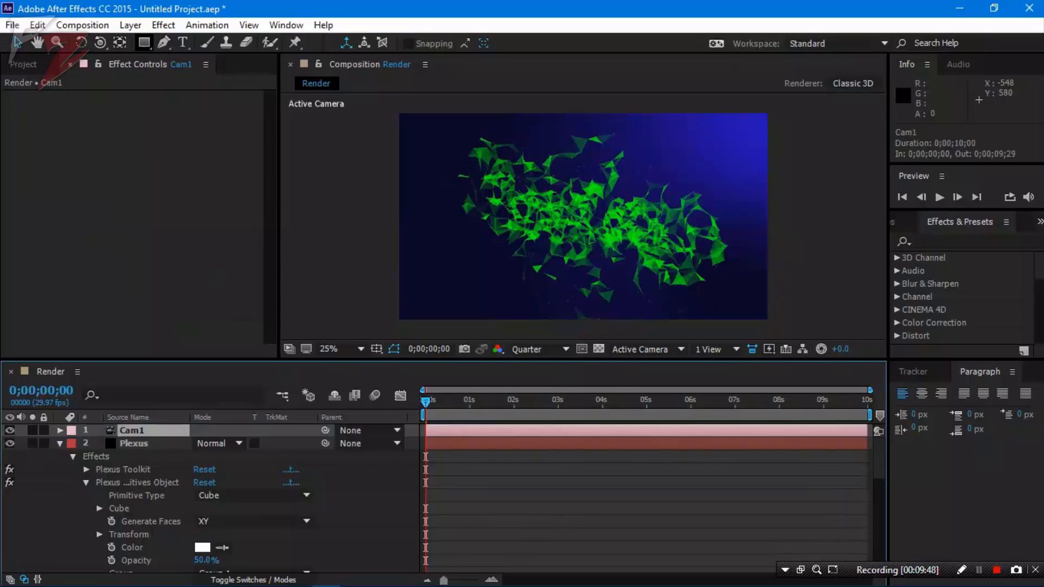
pyautogui.click(100, 43)
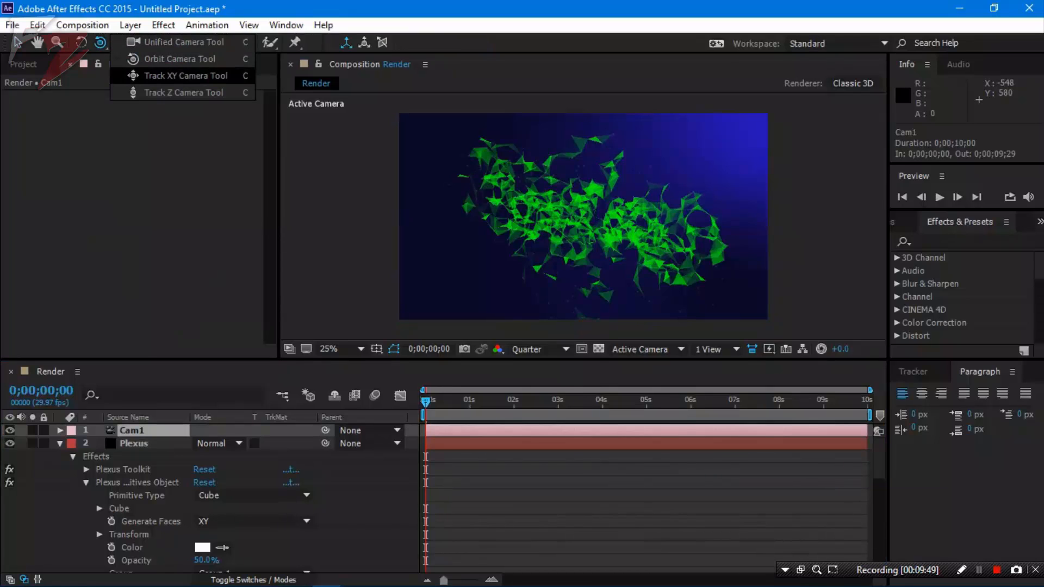
pyautogui.moveTo(163, 76); pyautogui.dragTo(163, 93)
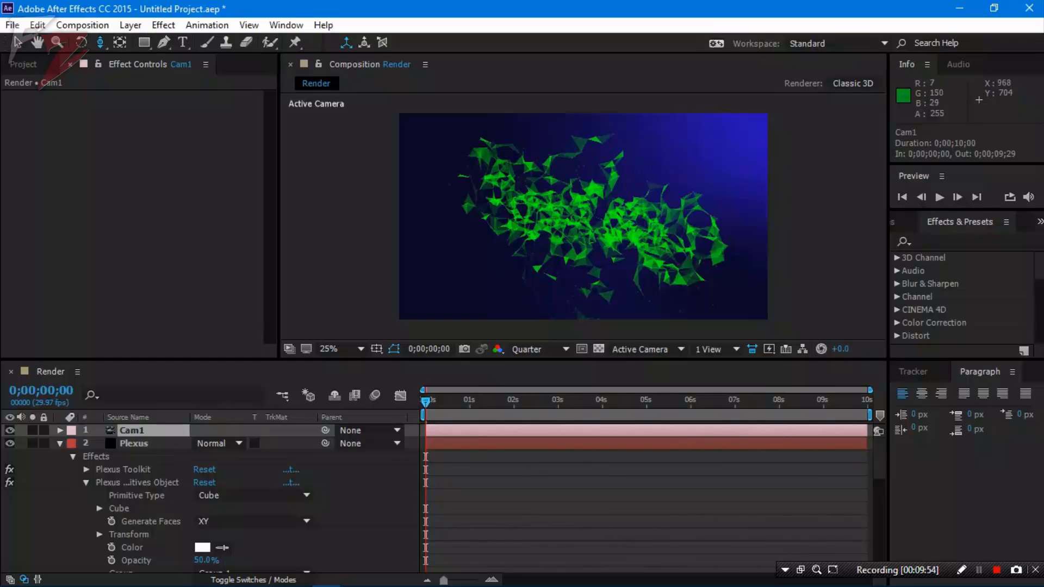
pyautogui.moveTo(585, 250); pyautogui.dragTo(391, 310)
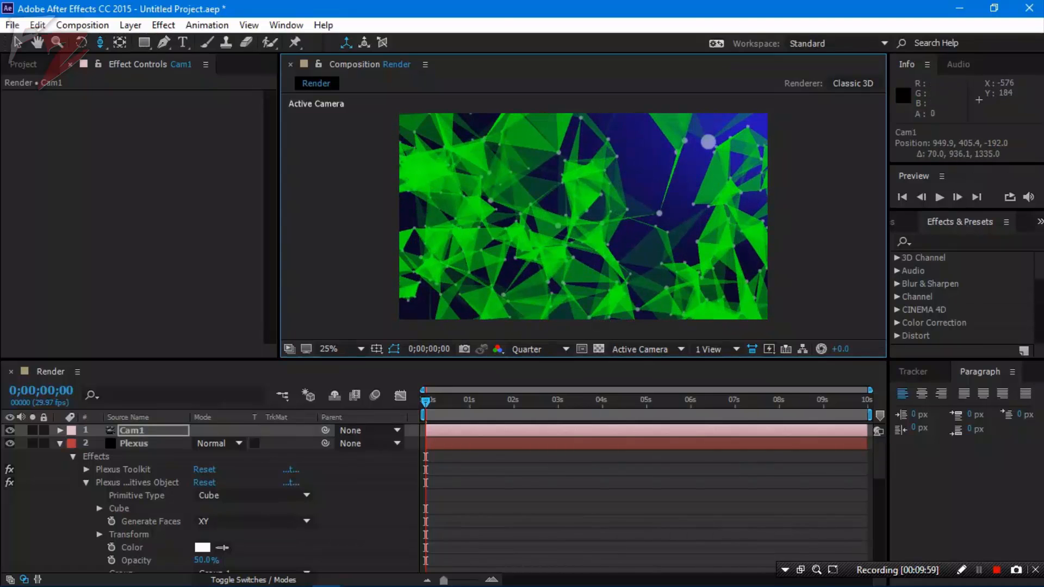
# Set the Plexus noise amplitude to 2242 and orbit Cam1 so open background remains beside the triangles
pyautogui.click(134, 444)
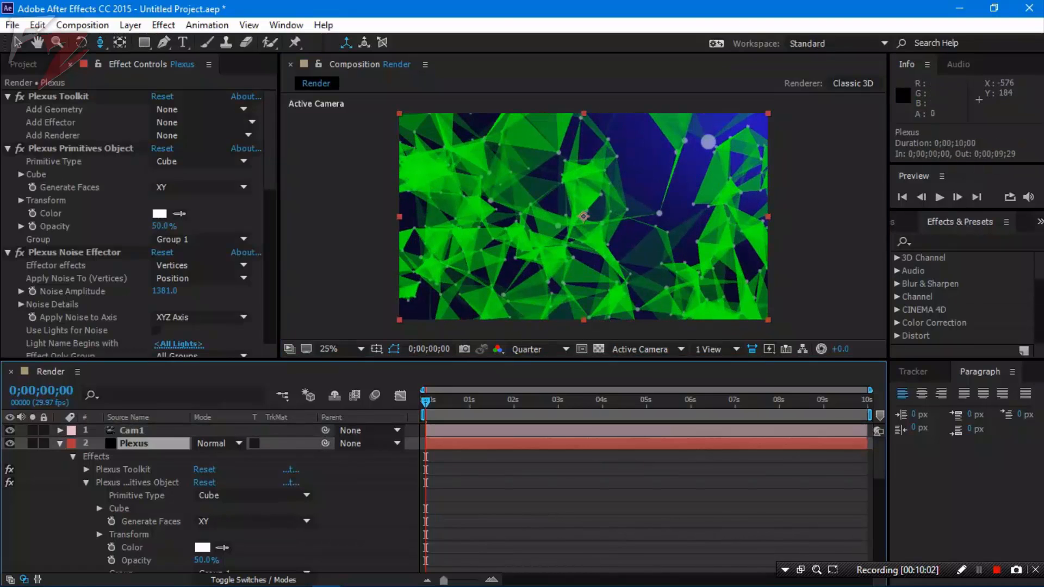
pyautogui.moveTo(164, 291); pyautogui.dragTo(821, 291)
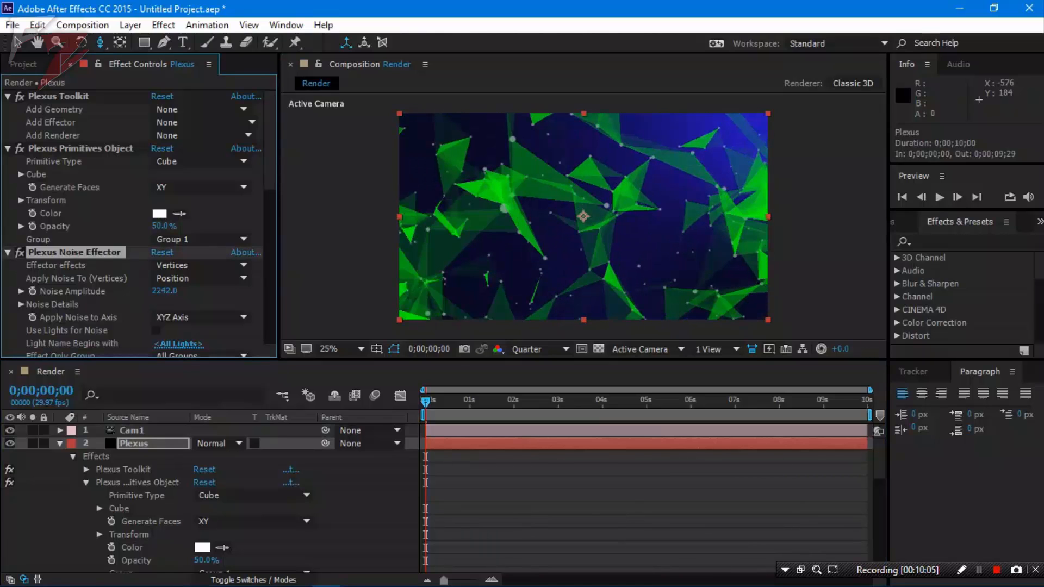
pyautogui.moveTo(100, 42); pyautogui.dragTo(163, 58)
pyautogui.moveTo(651, 186); pyautogui.dragTo(413, 434)
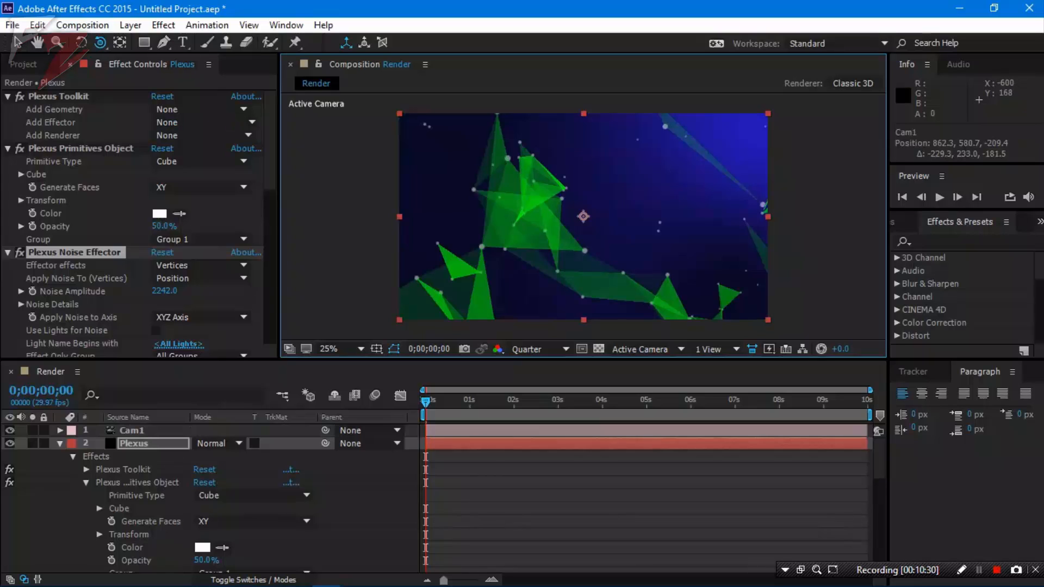
# Add a white text layer reading "FrostZTech" over the open blue background beside the triangles
pyautogui.click(17, 42)
pyautogui.click(182, 42)
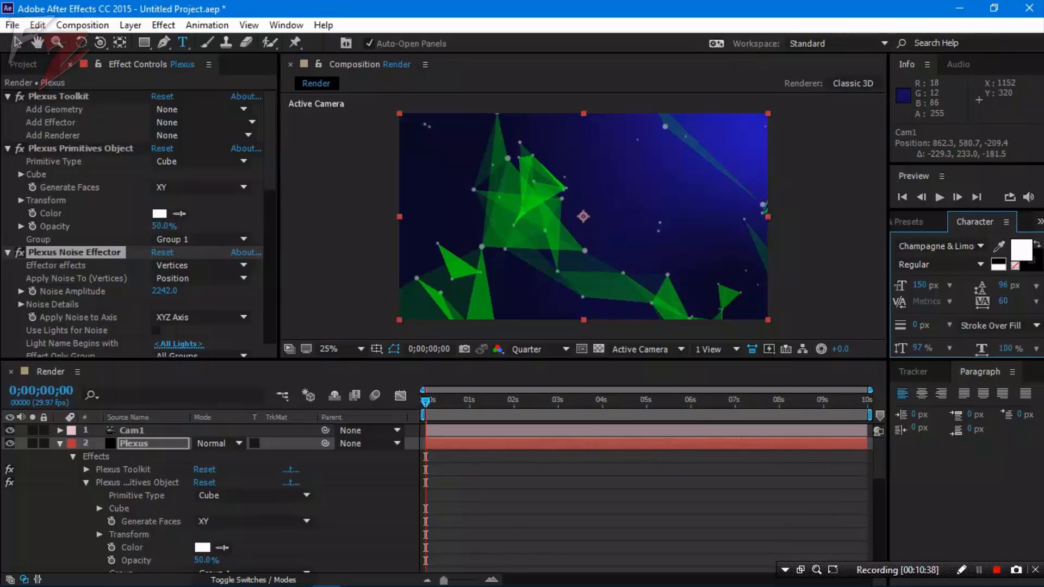
pyautogui.click(634, 173)
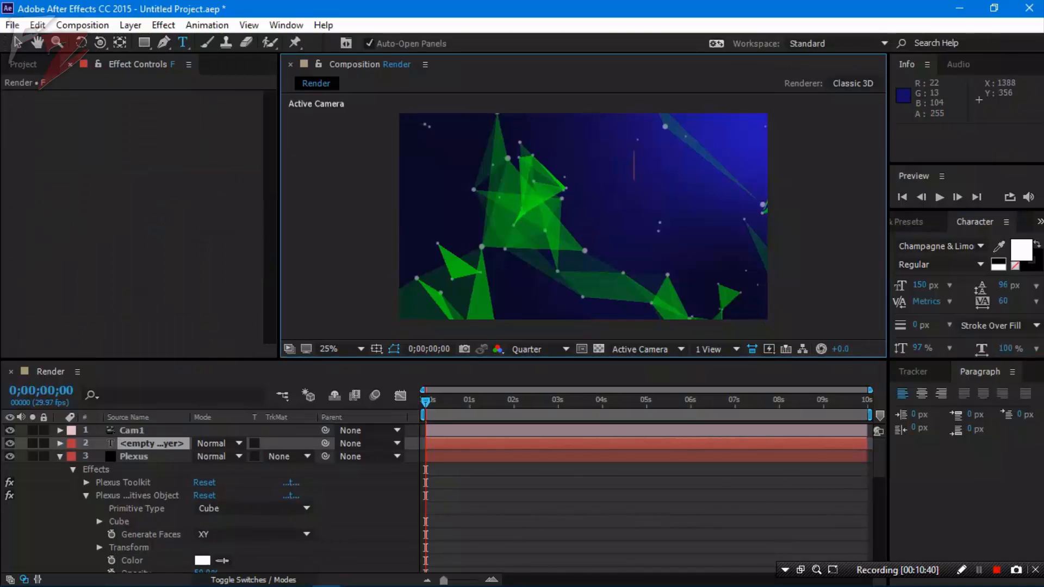
pyautogui.write('FrostZ')
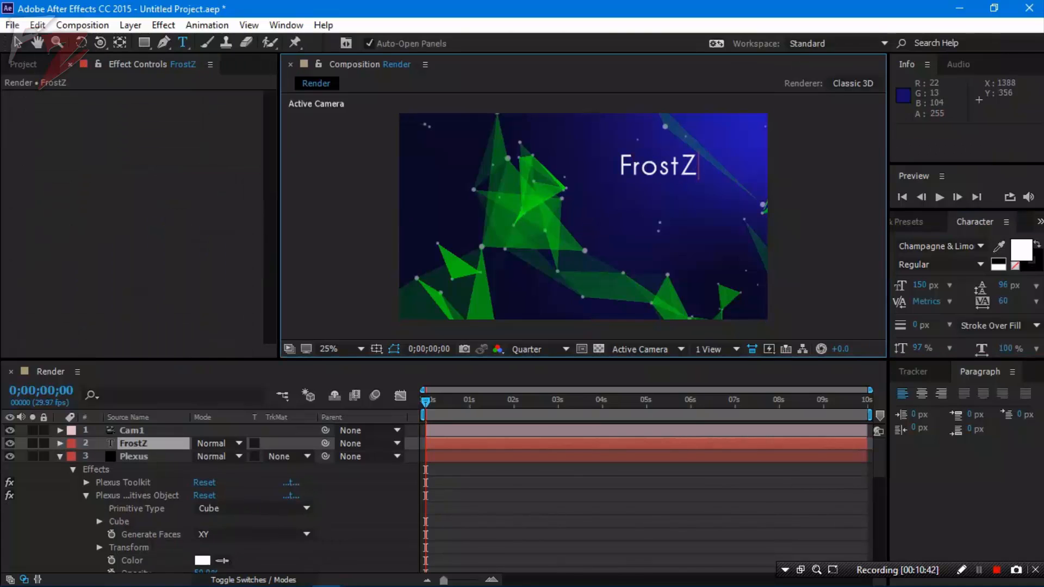
pyautogui.write('Tech')
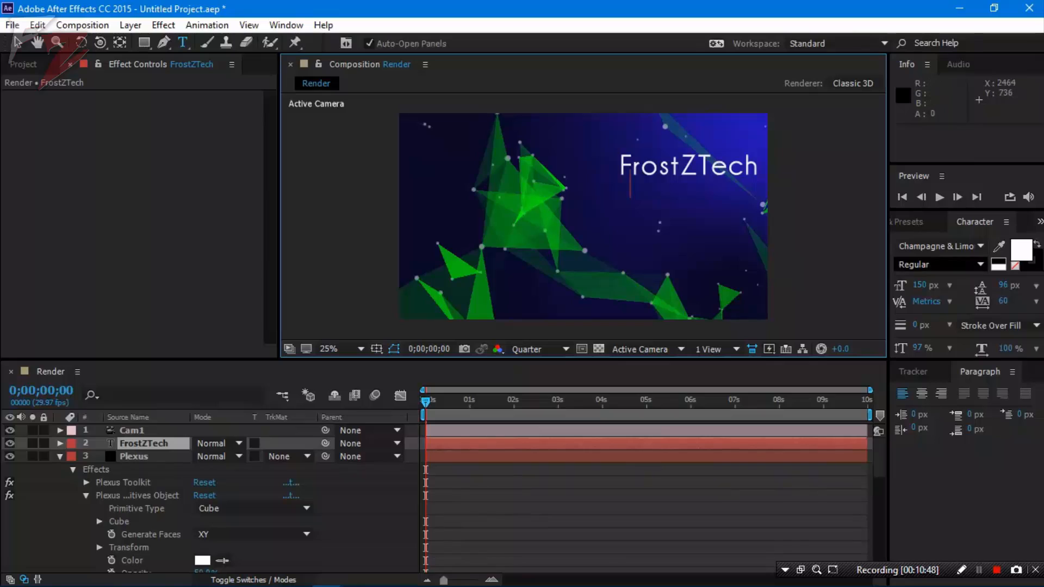
# Add a second line reading "Its all About" beneath FrostZTech at a font size of 115 px
pyautogui.click(919, 286)
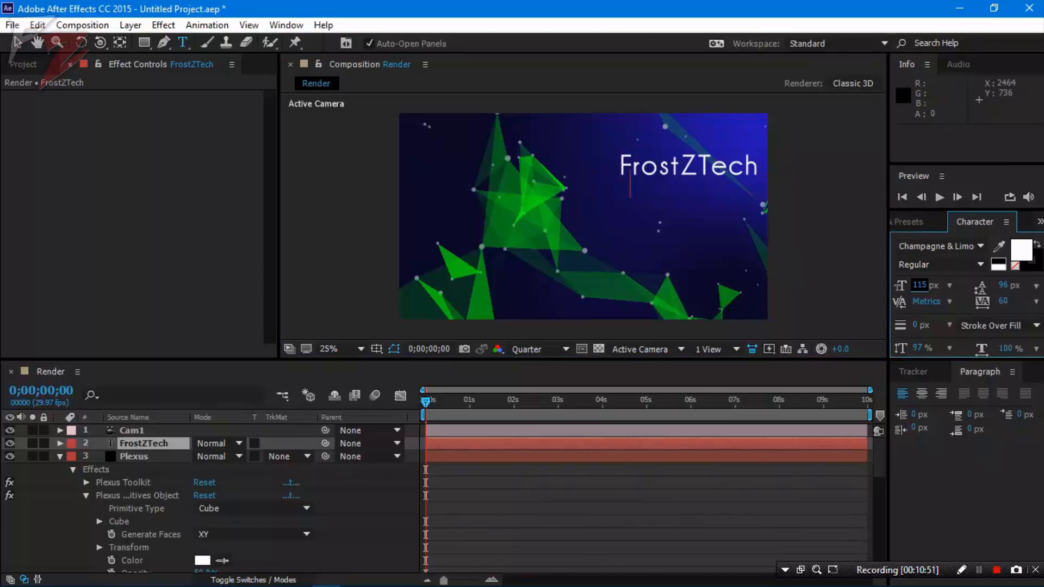
pyautogui.write('A')
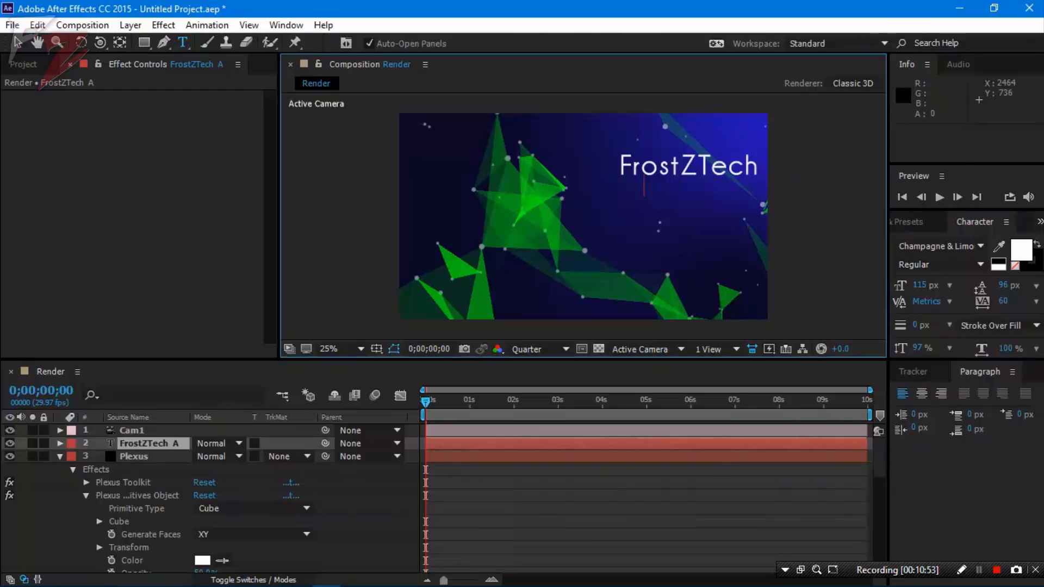
pyautogui.write('ITs')
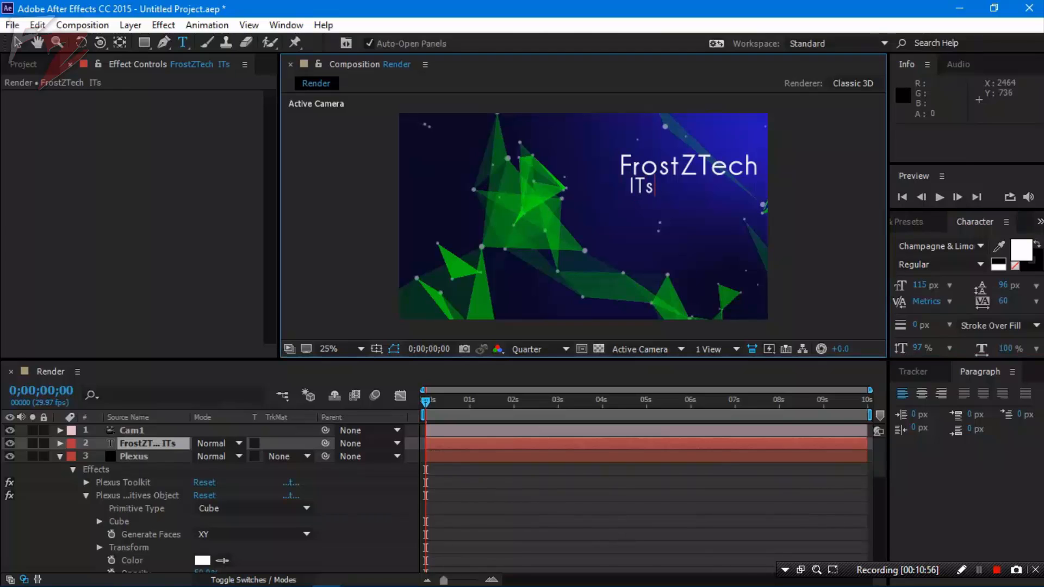
pyautogui.press('BackSpace')
pyautogui.press('BackSpace')
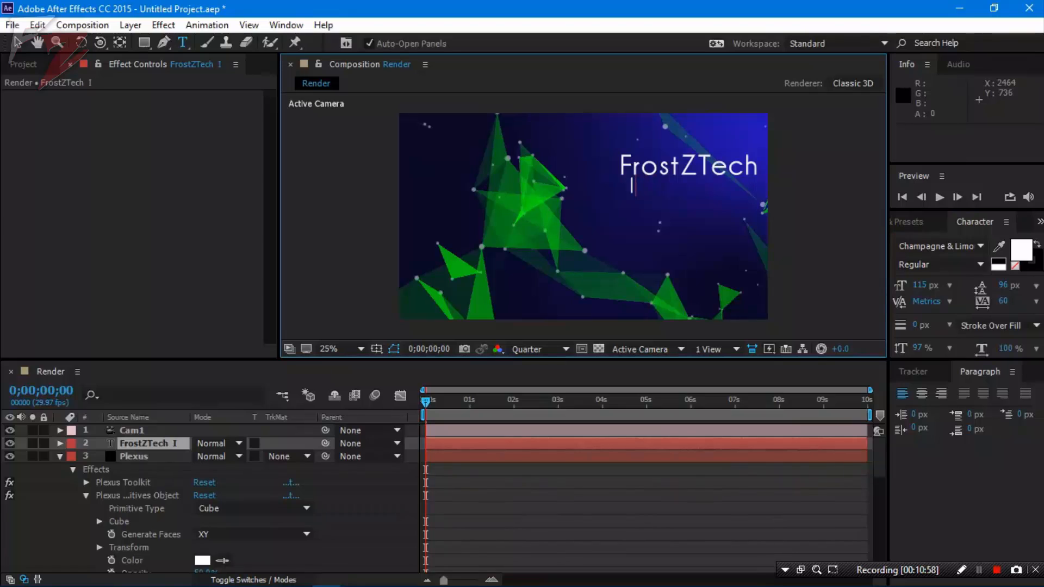
pyautogui.write('ts Al')
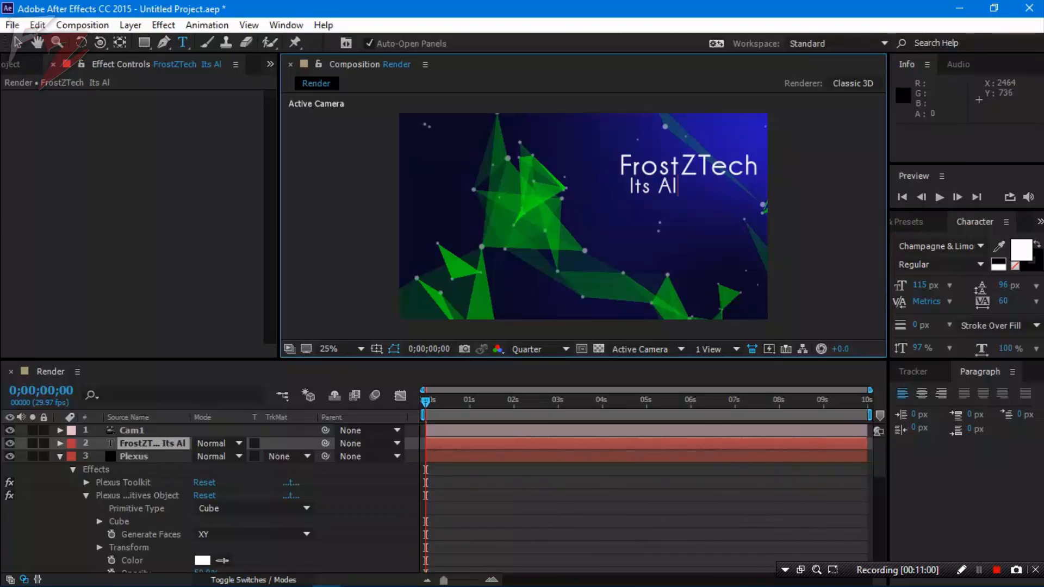
pyautogui.press('BackSpace')
pyautogui.press('BackSpace')
pyautogui.write('all')
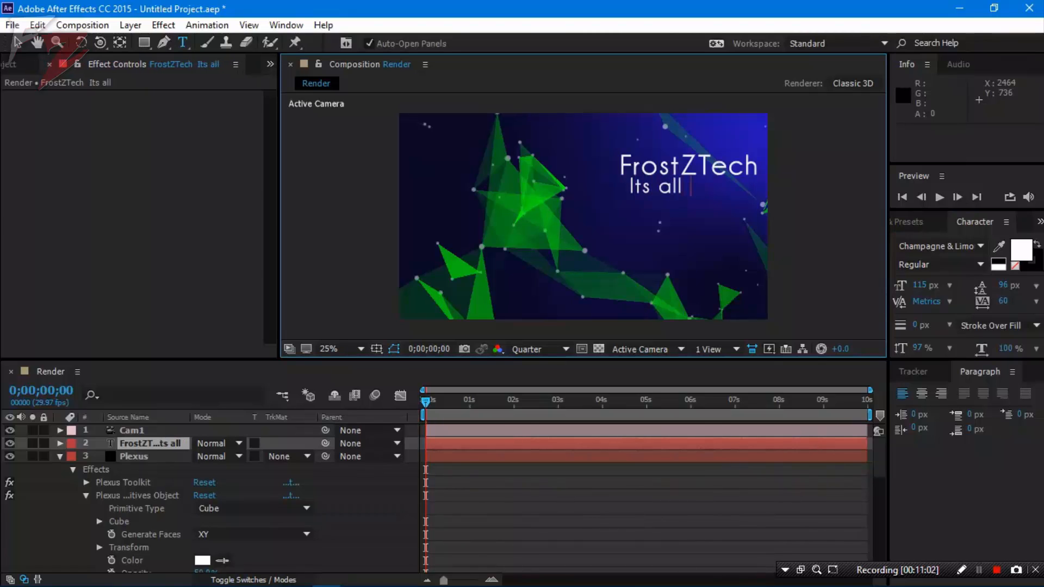
pyautogui.write(' About')
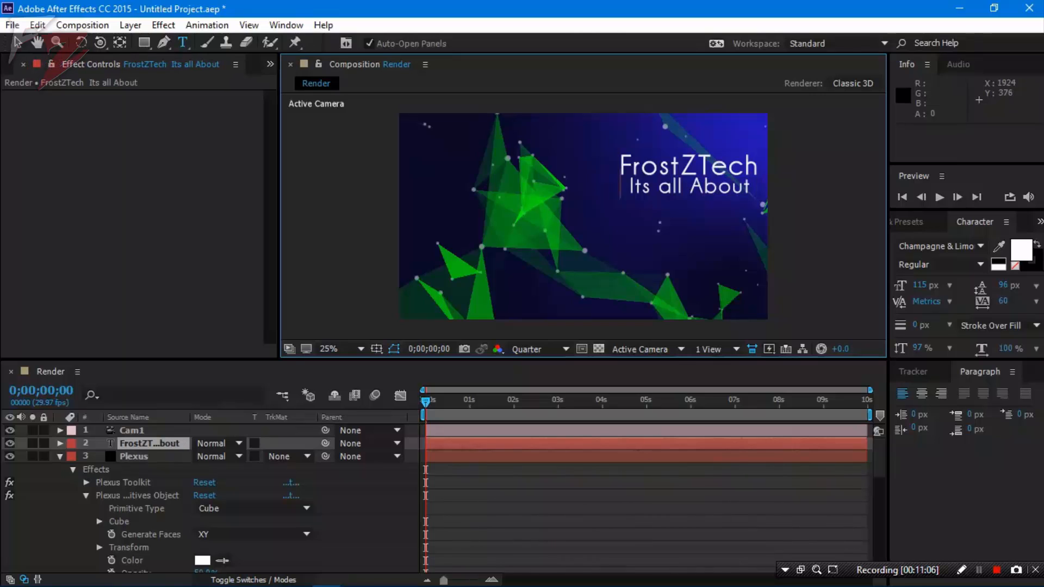
# Set the second text line's font size to 70 px and extend it to read "Its all About Tech+"
pyautogui.moveTo(620, 187); pyautogui.dragTo(767, 185)
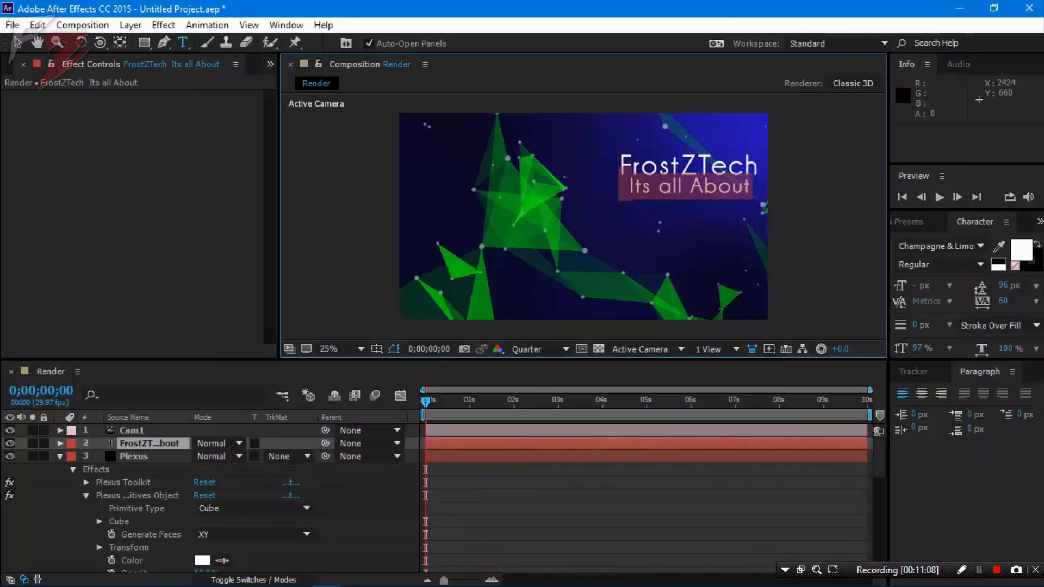
pyautogui.click(915, 286)
pyautogui.hotkey('shift', 'Down')
pyautogui.hotkey('shift', 'Down')
pyautogui.hotkey('shift', 'Down')
pyautogui.hotkey('shift', 'Down')
pyautogui.hotkey('shift', 'Down')
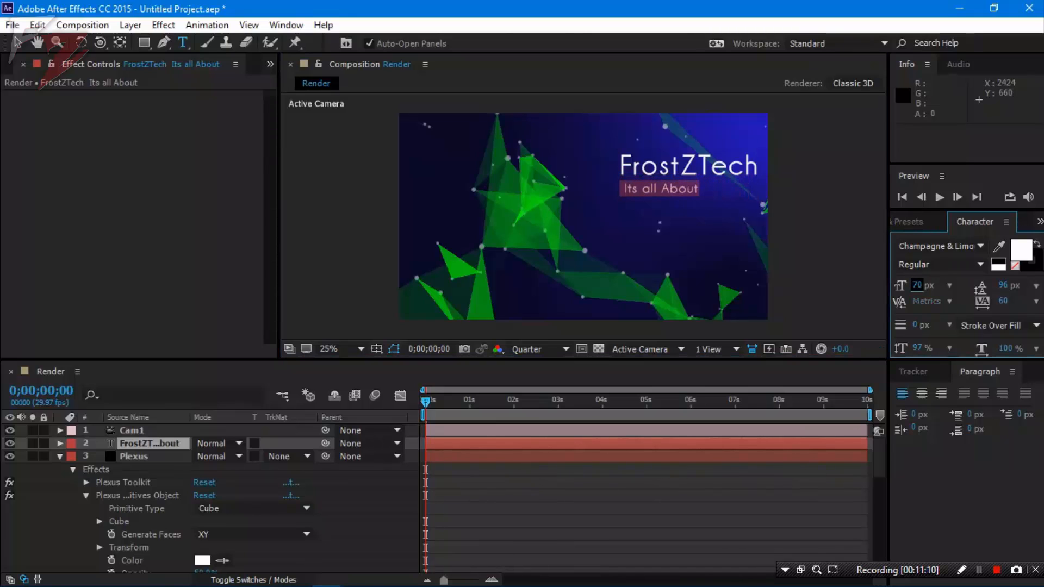
pyautogui.click(699, 188)
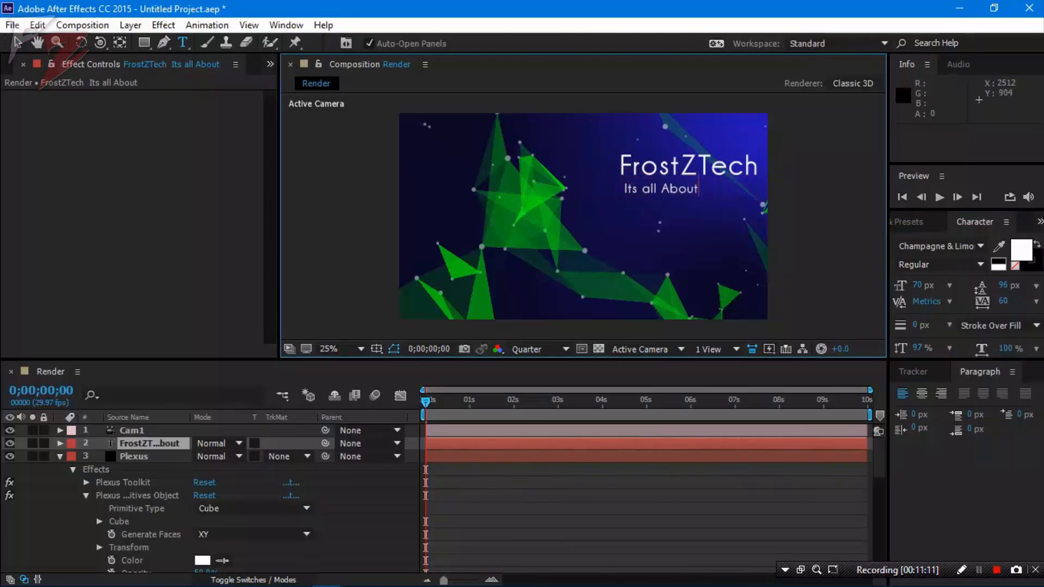
pyautogui.write('Tech+')
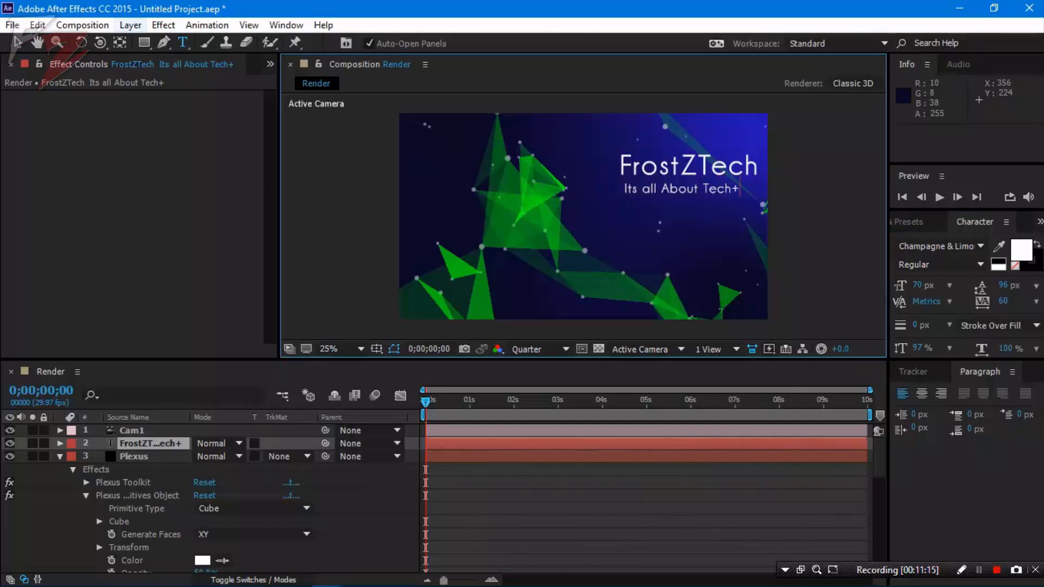
# Move the two-line title to about position 1096, 376 and play a short preview of the composition
pyautogui.click(18, 43)
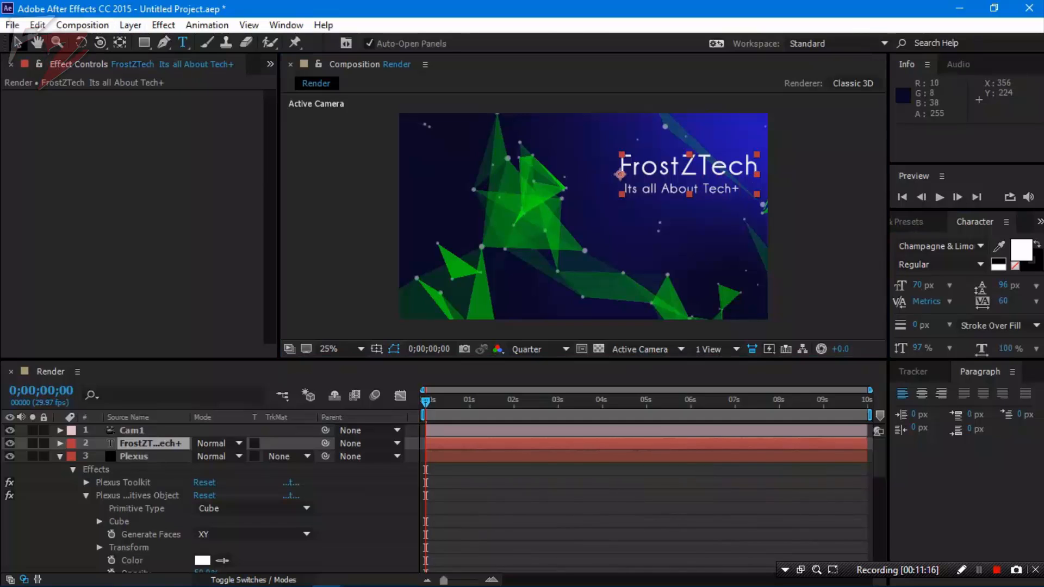
pyautogui.moveTo(696, 174); pyautogui.dragTo(684, 184)
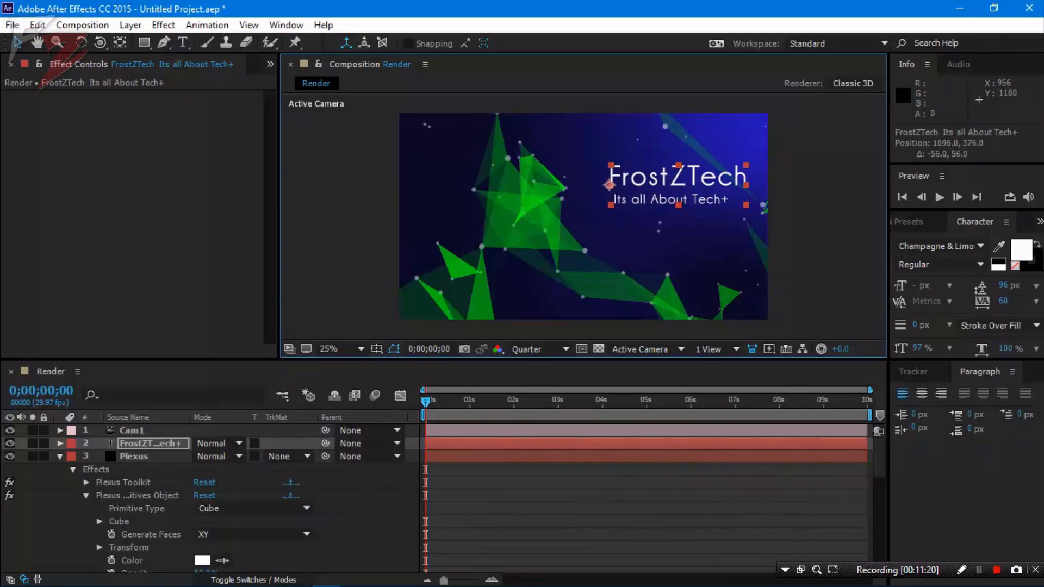
pyautogui.press('space')
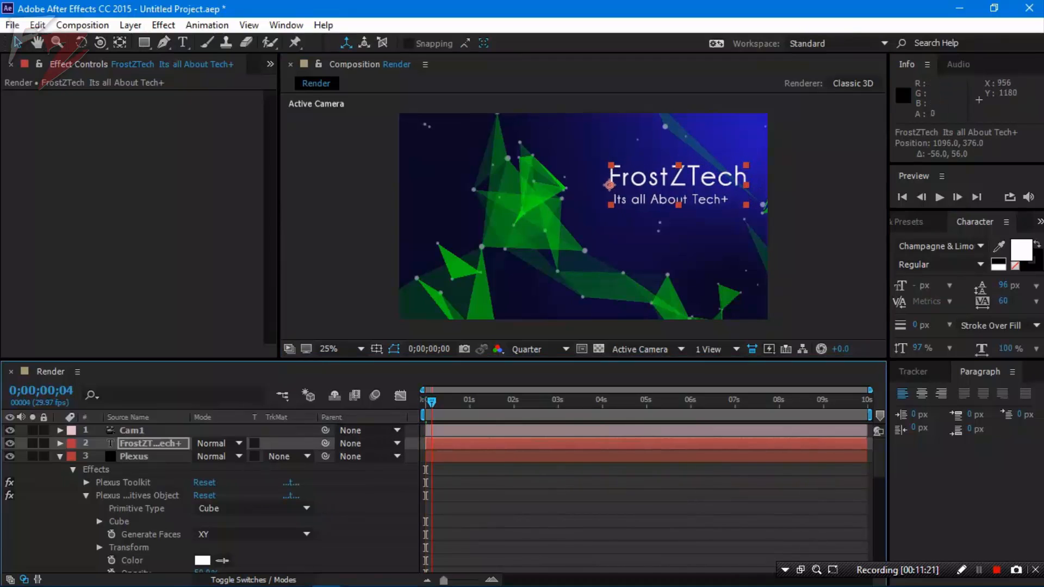
pyautogui.press('space')
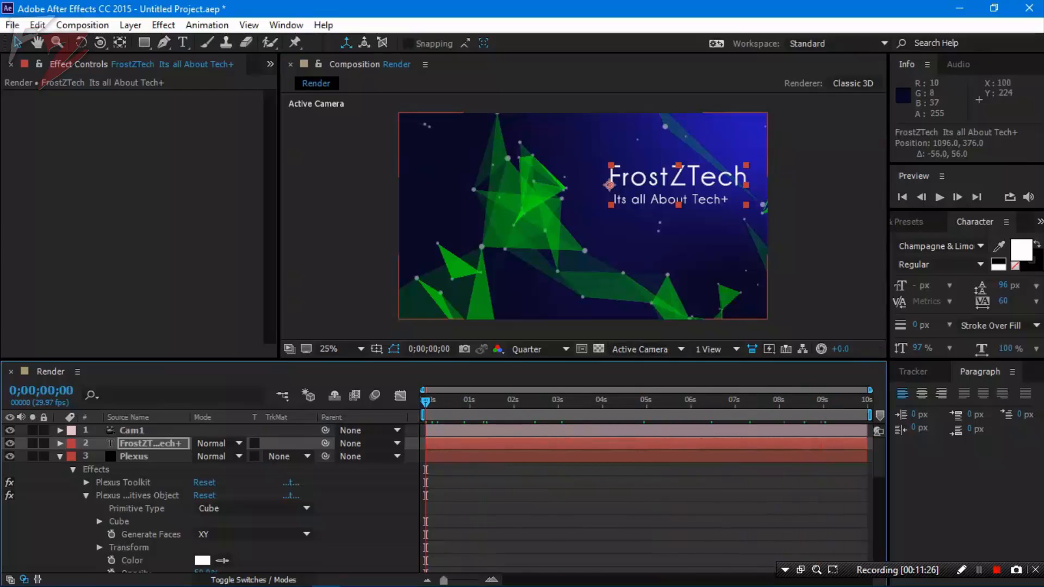
# Keyframe the Plexus layer's Noise Amplitude from 2242 at the first frame to 3245 at 0;00;09;29
pyautogui.click(134, 456)
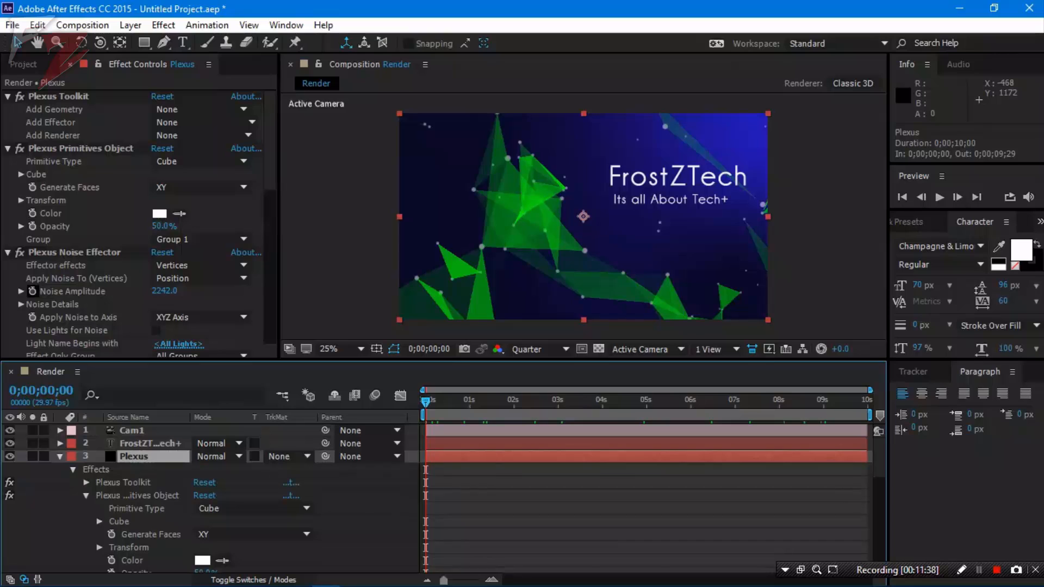
pyautogui.click(33, 291)
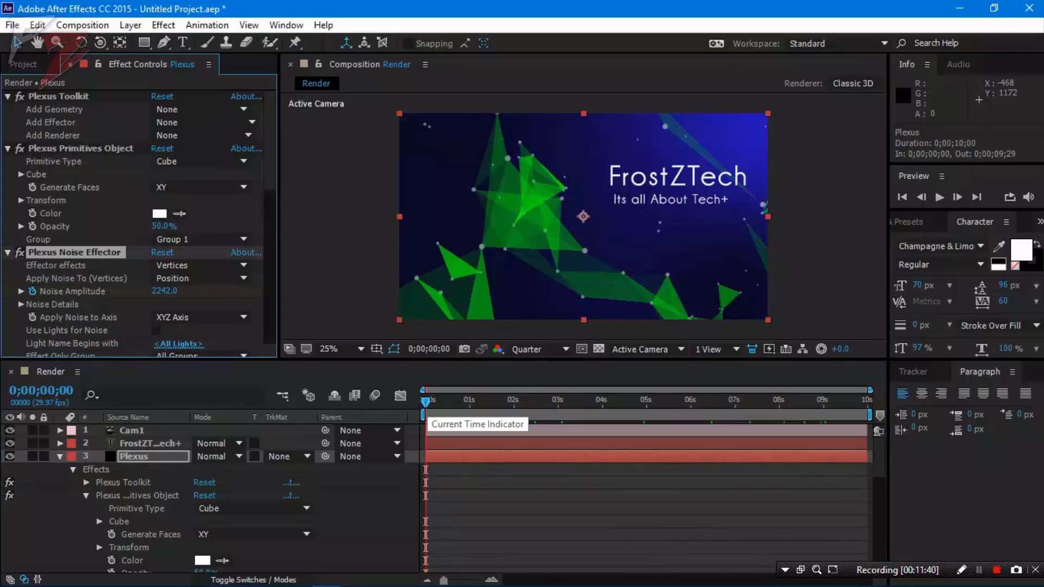
pyautogui.moveTo(426, 403); pyautogui.dragTo(587, 402)
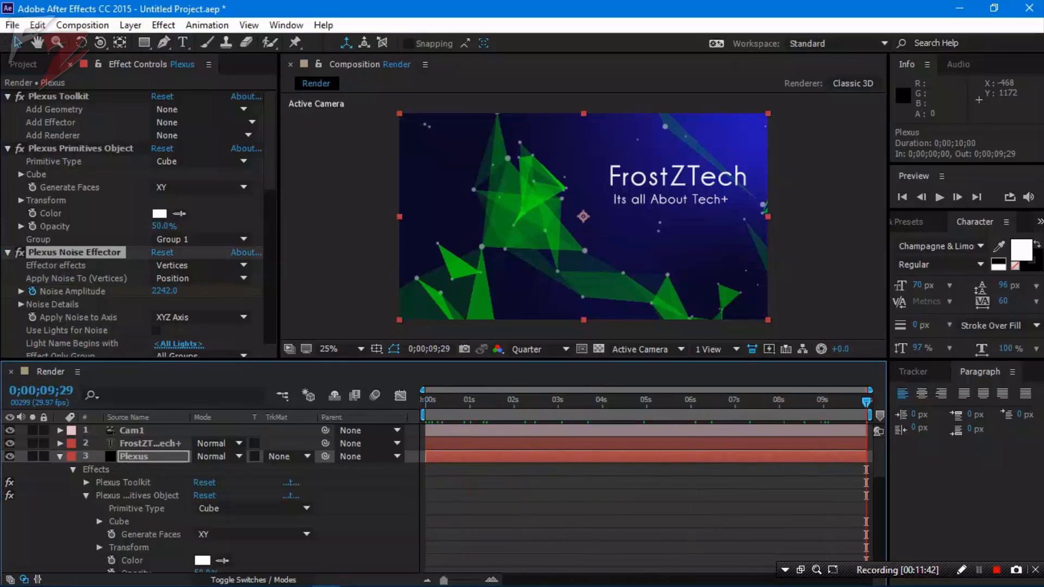
pyautogui.moveTo(164, 291); pyautogui.dragTo(710, 291)
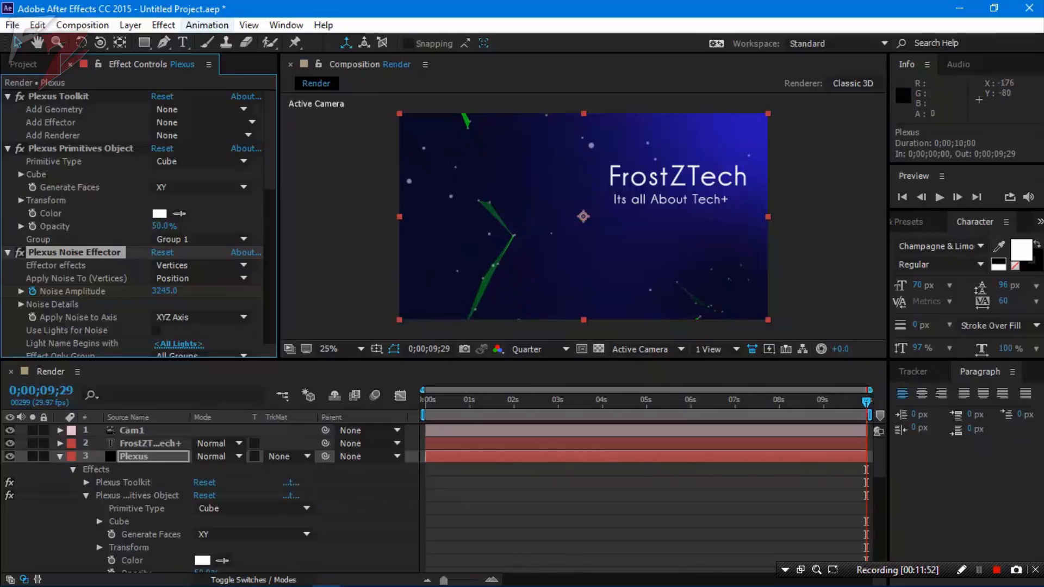
# Reposition Cam1 with the Track XY Camera Tool to about 922.8, 848.2, -185.6 and preview the animation from the first frame
pyautogui.click(100, 43)
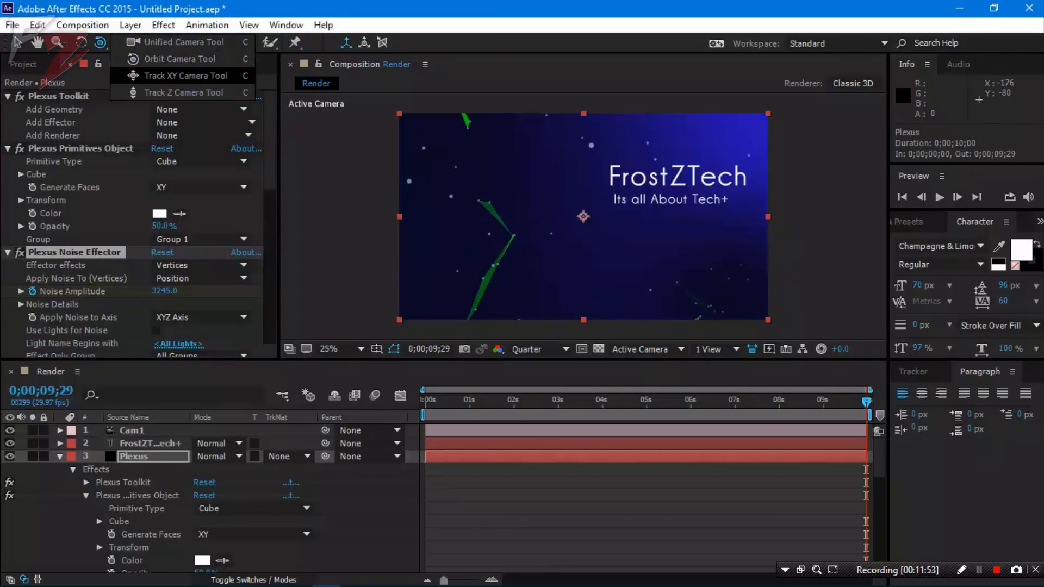
pyautogui.click(158, 77)
pyautogui.moveTo(442, 324); pyautogui.dragTo(464, 266)
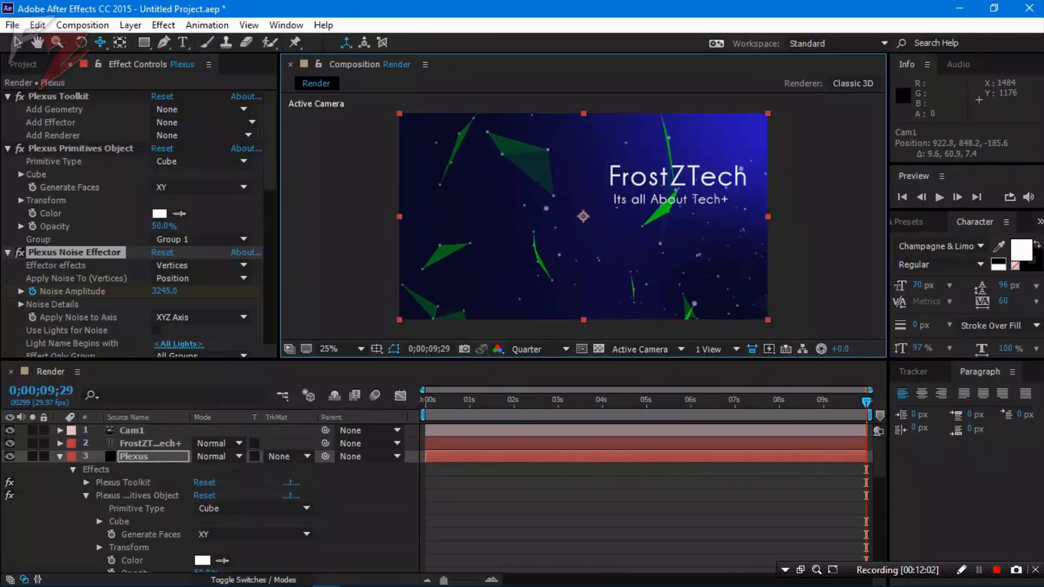
pyautogui.press('space')
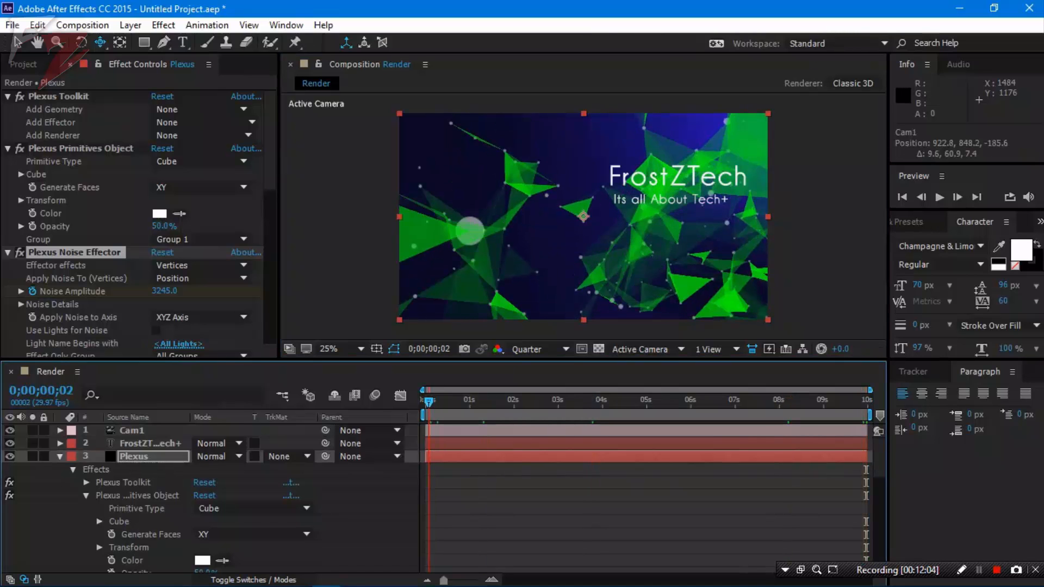
pyautogui.moveTo(426, 401); pyautogui.dragTo(425, 401)
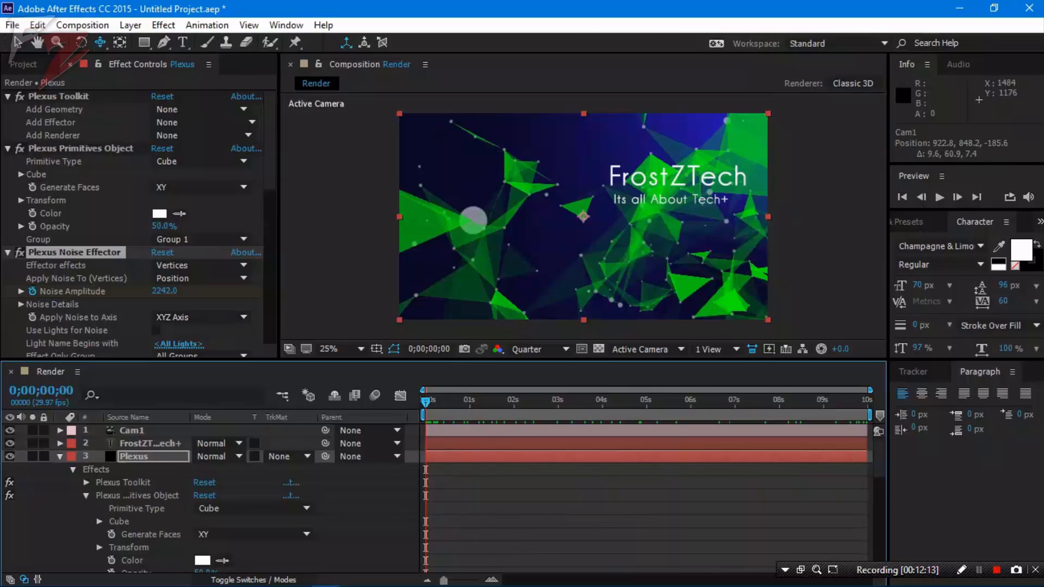
# Play back the full animation, and orbit Cam1 at the first frame to about 790.3, 815.6, -20.9
pyautogui.scroll(-3, 136, 223)
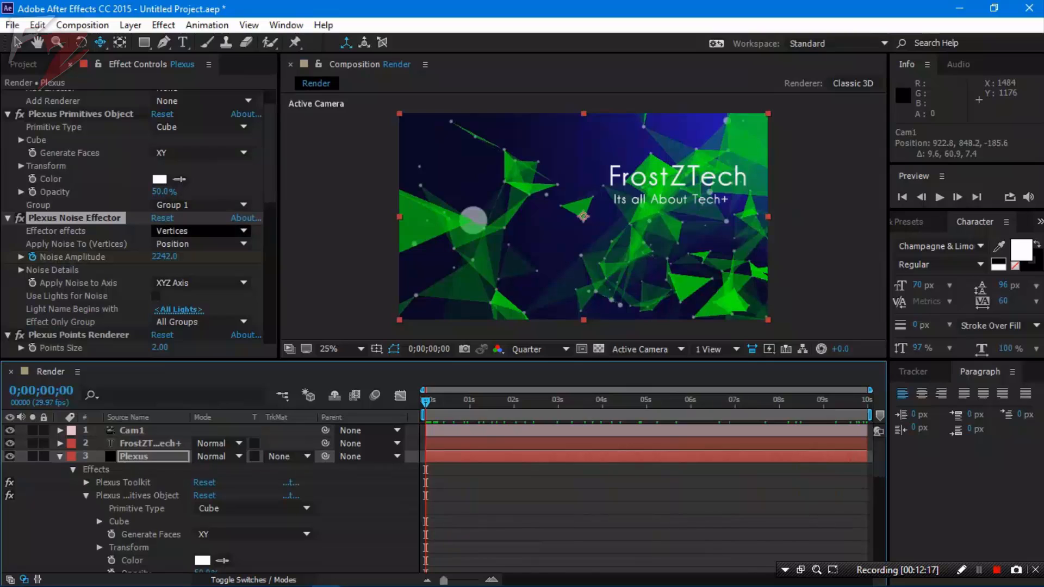
pyautogui.scroll(-6, 206, 231)
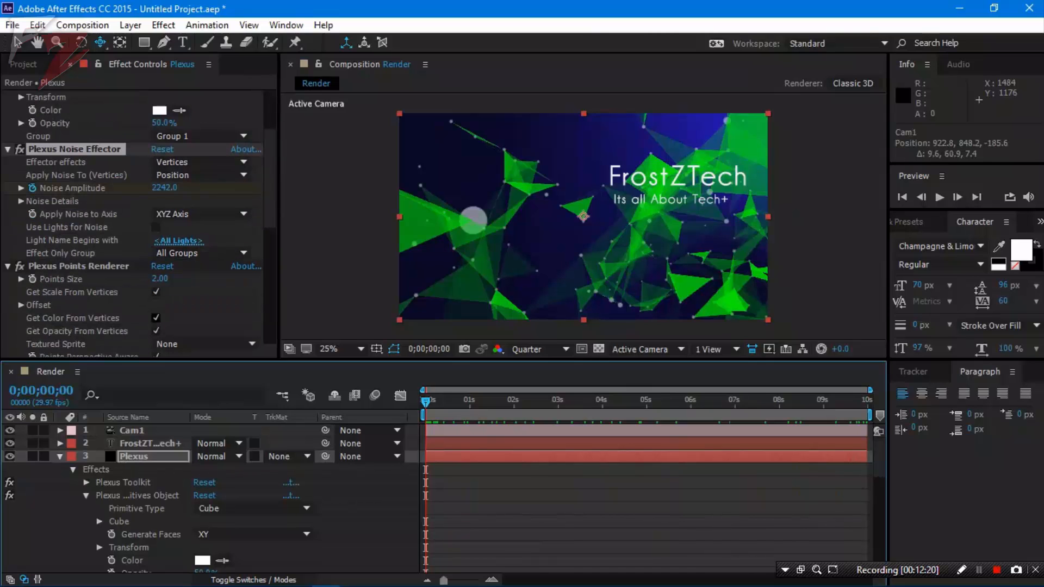
pyautogui.scroll(-15, 136, 218)
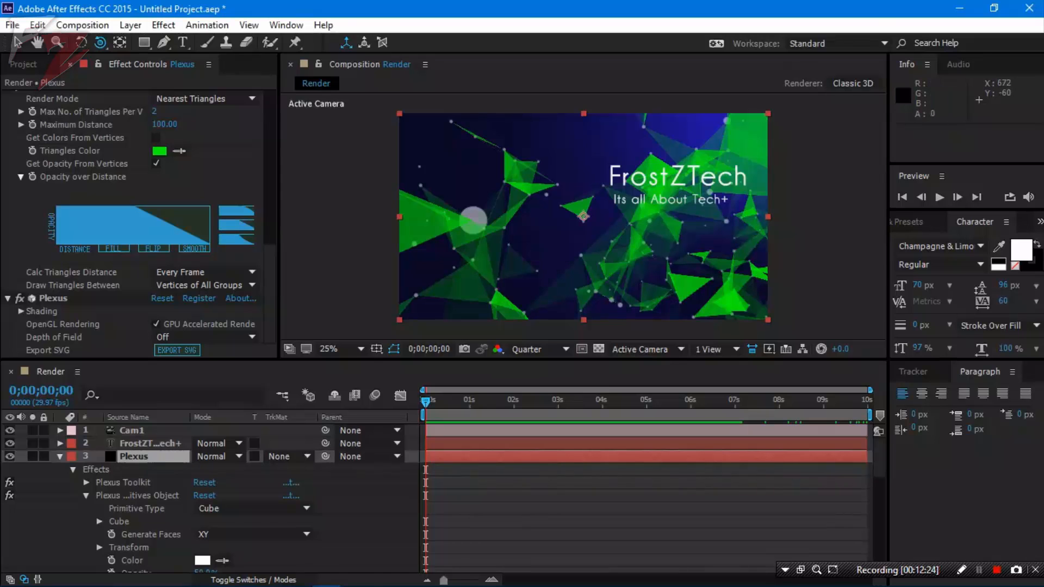
pyautogui.click(495, 9)
pyautogui.press('space')
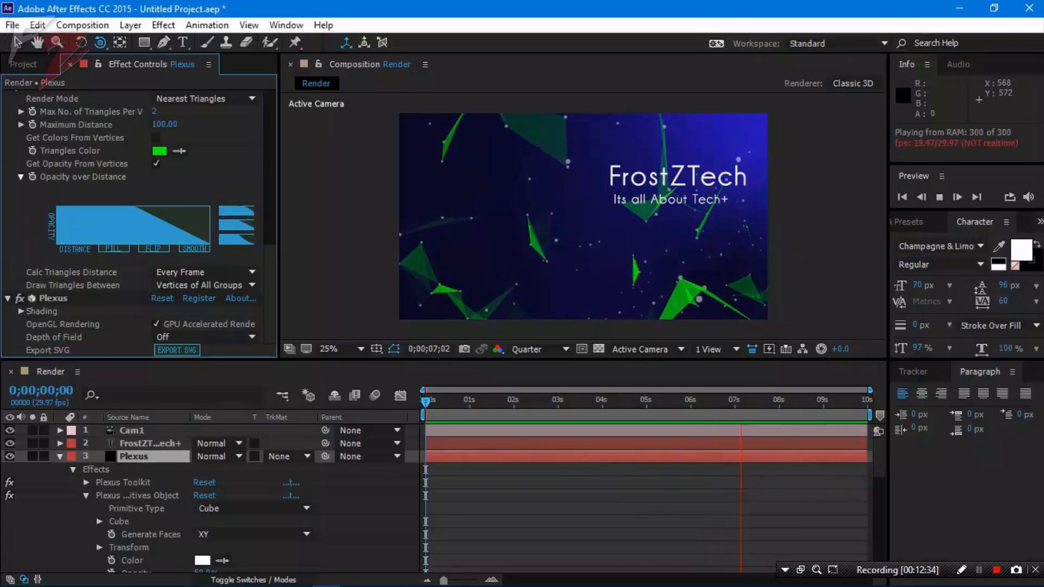
pyautogui.click(473, 219)
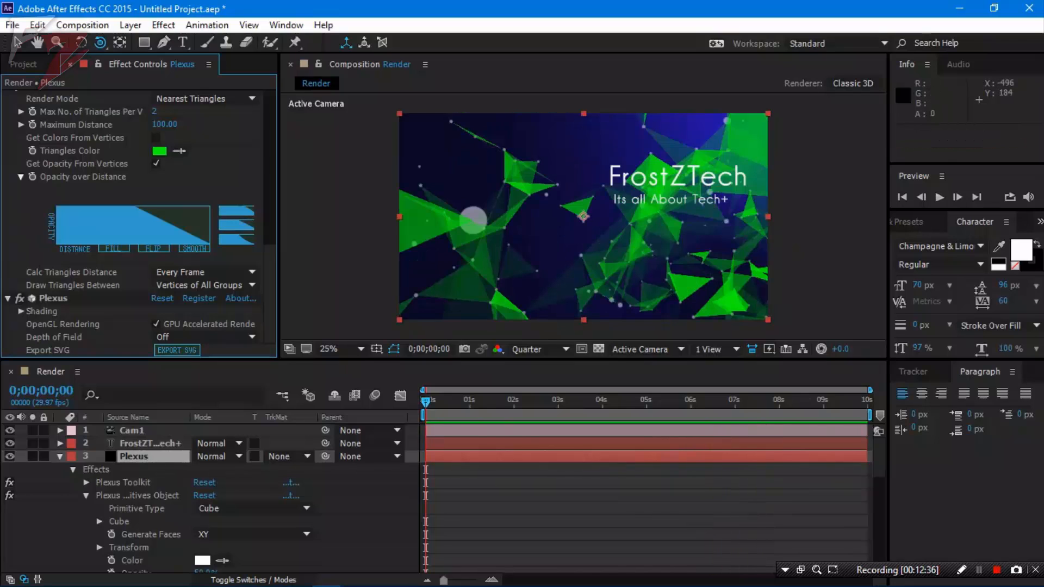
pyautogui.moveTo(462, 245); pyautogui.dragTo(564, 437)
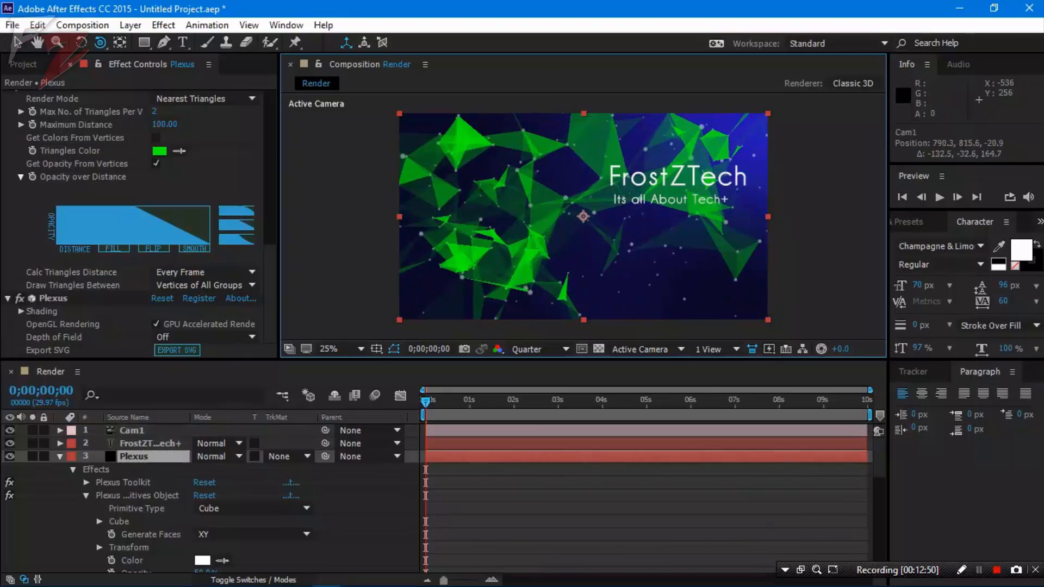
# Move the FrostZTech title down to the darker open area below the triangles, at about position 1108, 880
pyautogui.click(151, 444)
pyautogui.press('v')
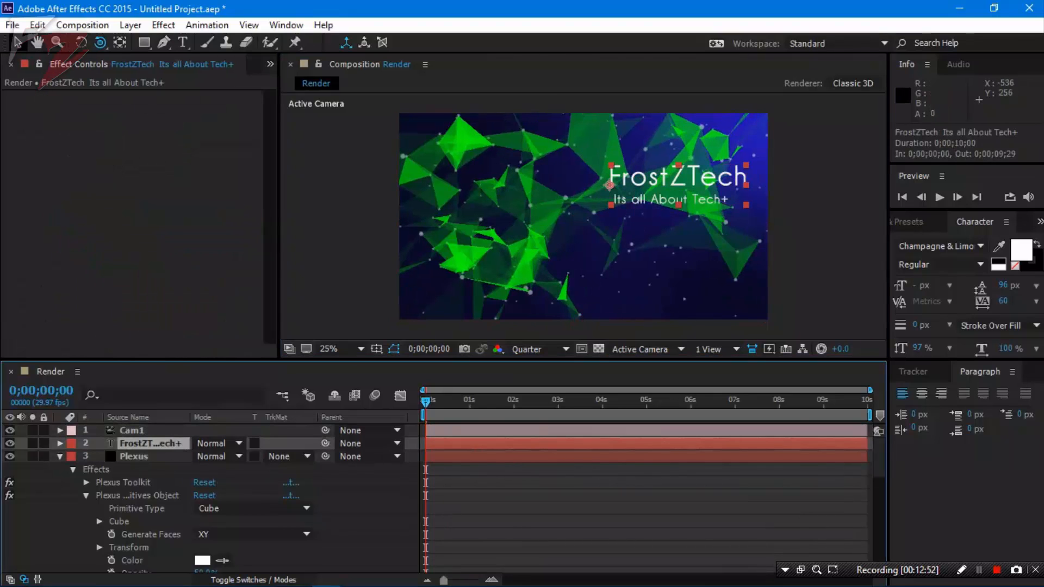
pyautogui.moveTo(680, 189); pyautogui.dragTo(682, 286)
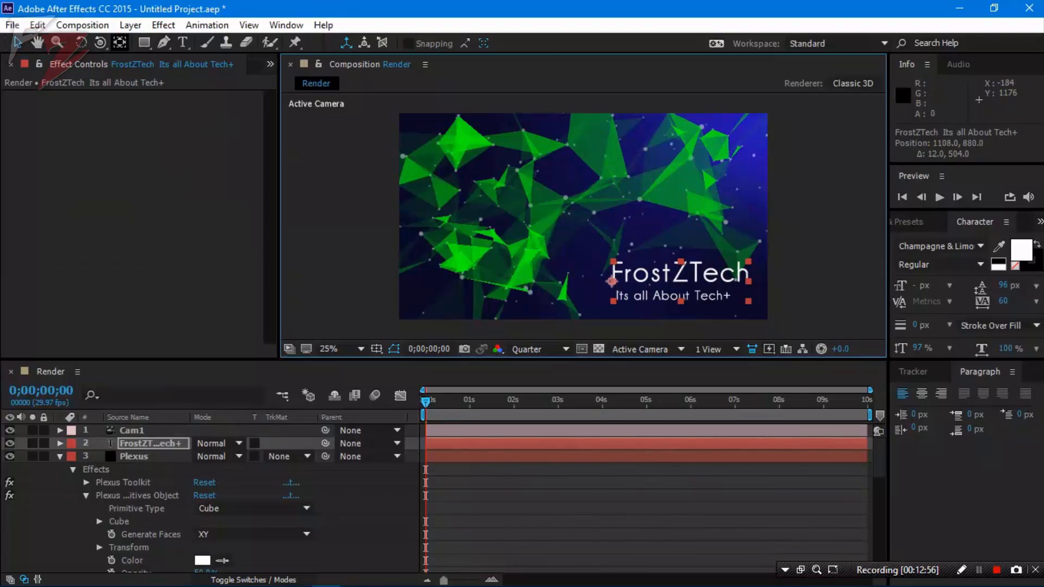
# Preview the animation from the first frame, and move the current time to 0;00;02;29
pyautogui.click(100, 43)
pyautogui.press('space')
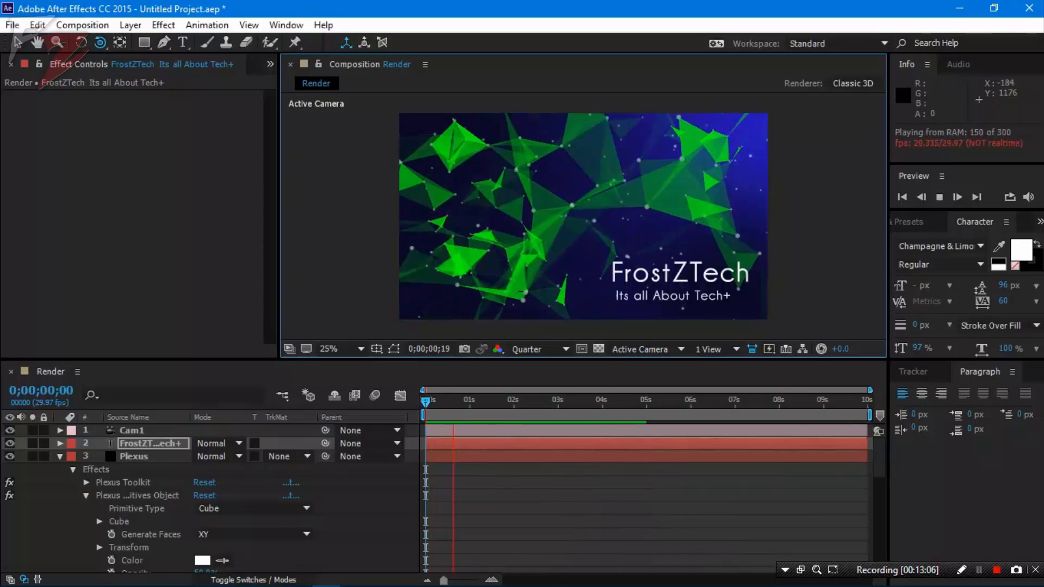
pyautogui.press('space')
pyautogui.moveTo(535, 401); pyautogui.dragTo(557, 401)
pyautogui.press('space')
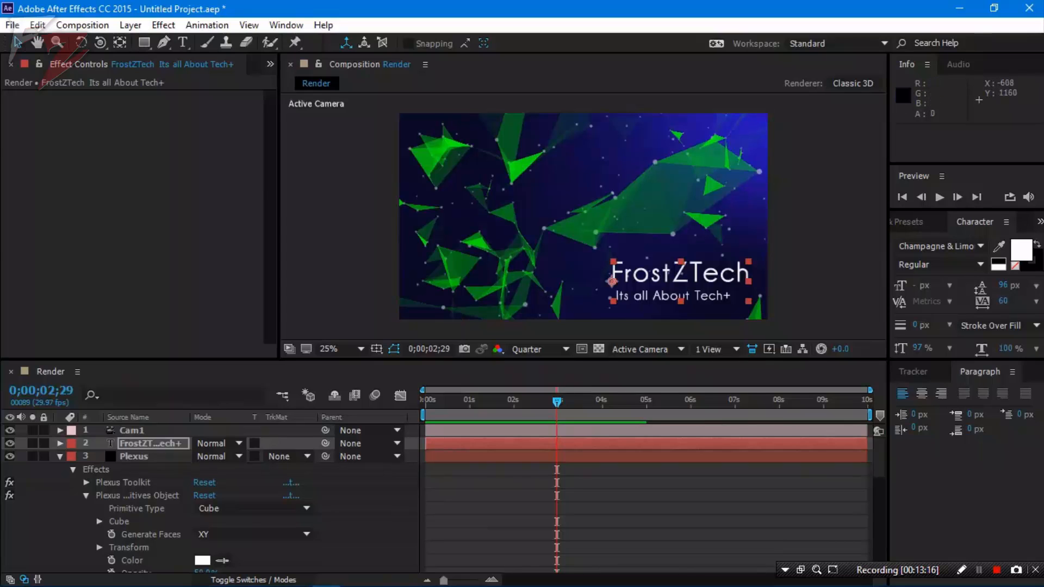
# Try red shades FA0000 and FF0000 as the Plexus Primitives Object color on the Plexus layer, and set it back to white
pyautogui.click(134, 457)
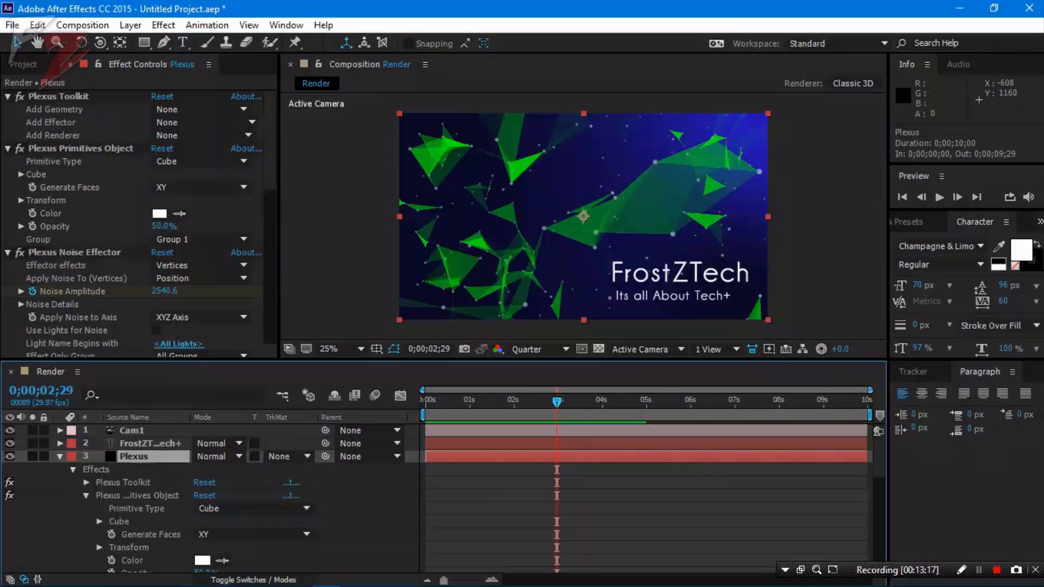
pyautogui.click(81, 149)
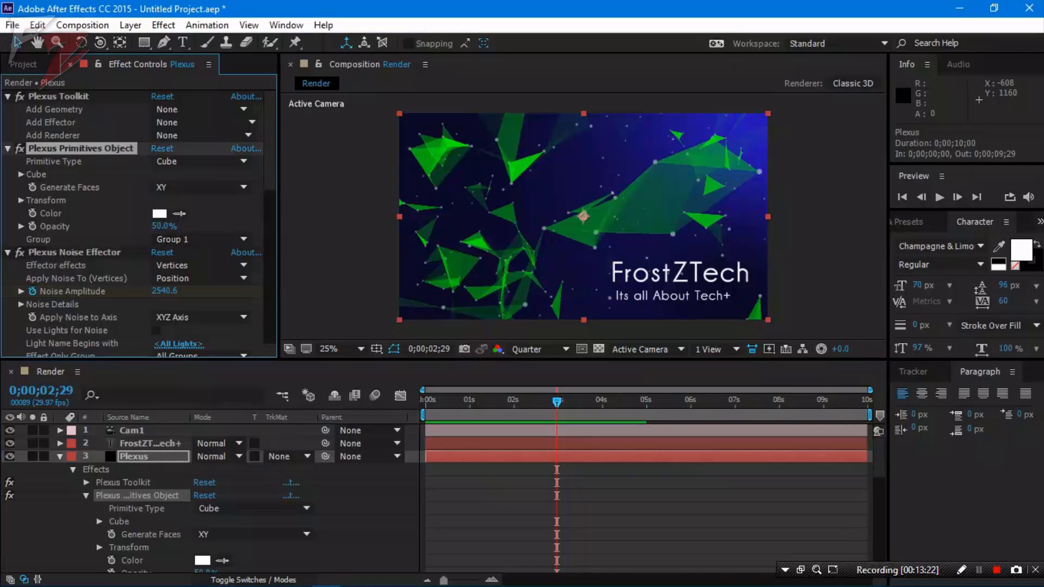
pyautogui.scroll(-3, 138, 223)
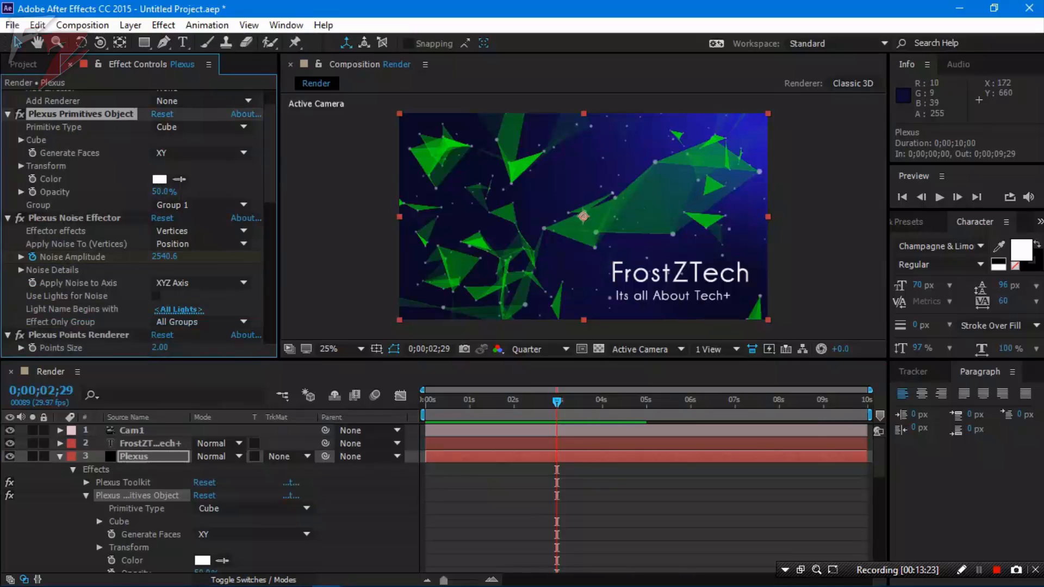
pyautogui.click(159, 180)
pyautogui.moveTo(186, 223); pyautogui.dragTo(193, 191)
pyautogui.moveTo(208, 158); pyautogui.dragTo(208, 155)
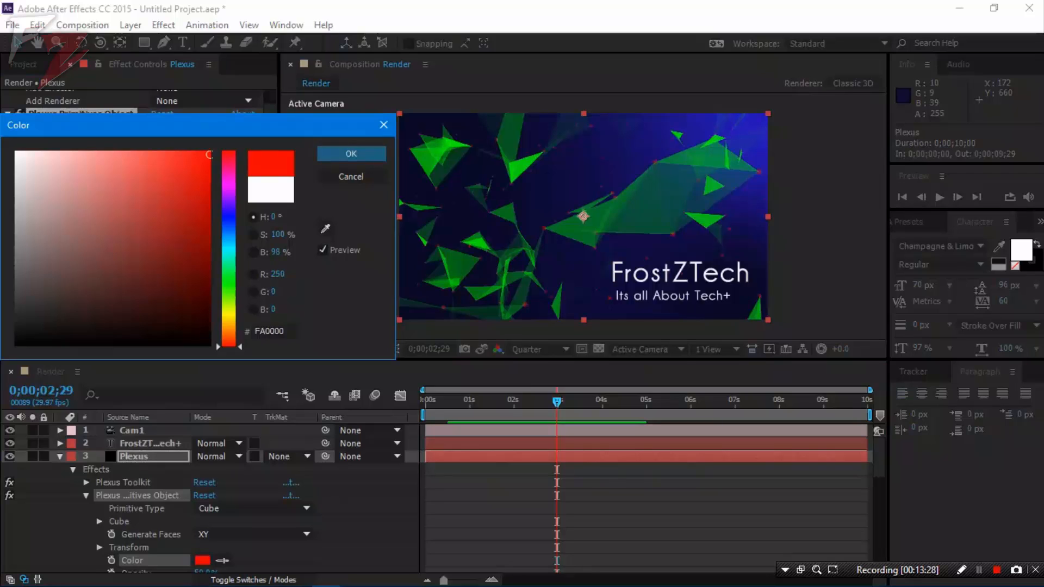
pyautogui.moveTo(209, 155); pyautogui.dragTo(16, 152)
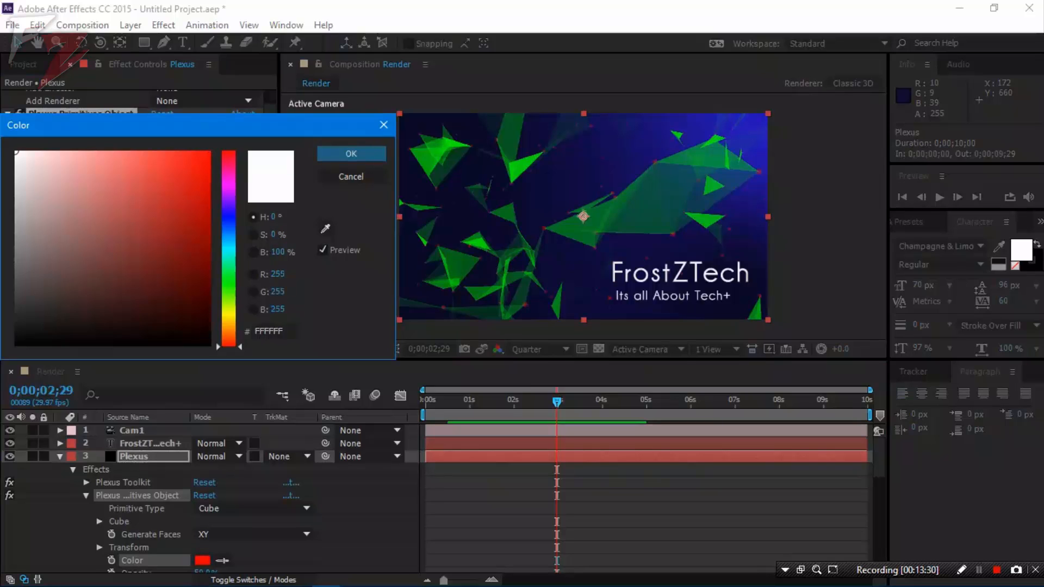
pyautogui.moveTo(228, 182)
pyautogui.mouseDown()
pyautogui.moveTo(229, 313)
pyautogui.moveTo(228, 152)
pyautogui.moveTo(228, 344)
pyautogui.moveTo(228, 152)
pyautogui.mouseUp()
pyautogui.click(210, 152)
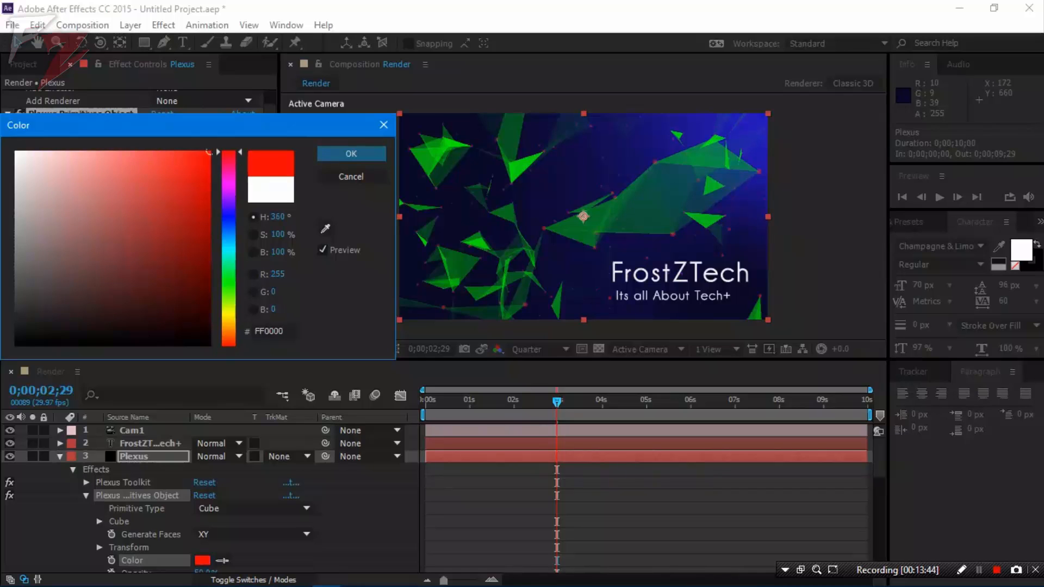
pyautogui.moveTo(163, 155); pyautogui.dragTo(15, 151)
pyautogui.click(351, 154)
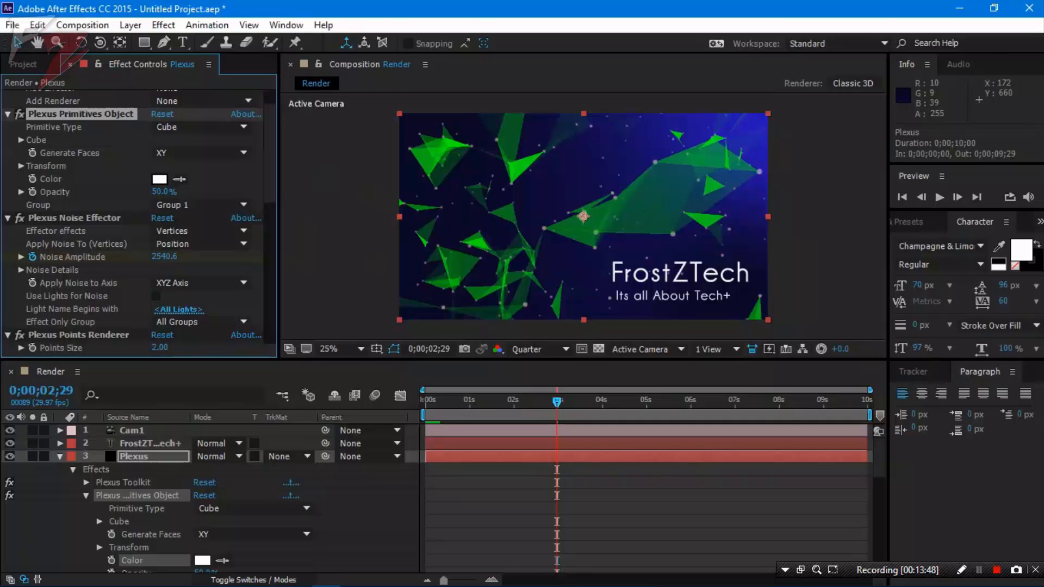
# Set the Plexus Triangulation Renderer's render mode to Mesh Triangulation and preview the animation
pyautogui.scroll(-5, 140, 223)
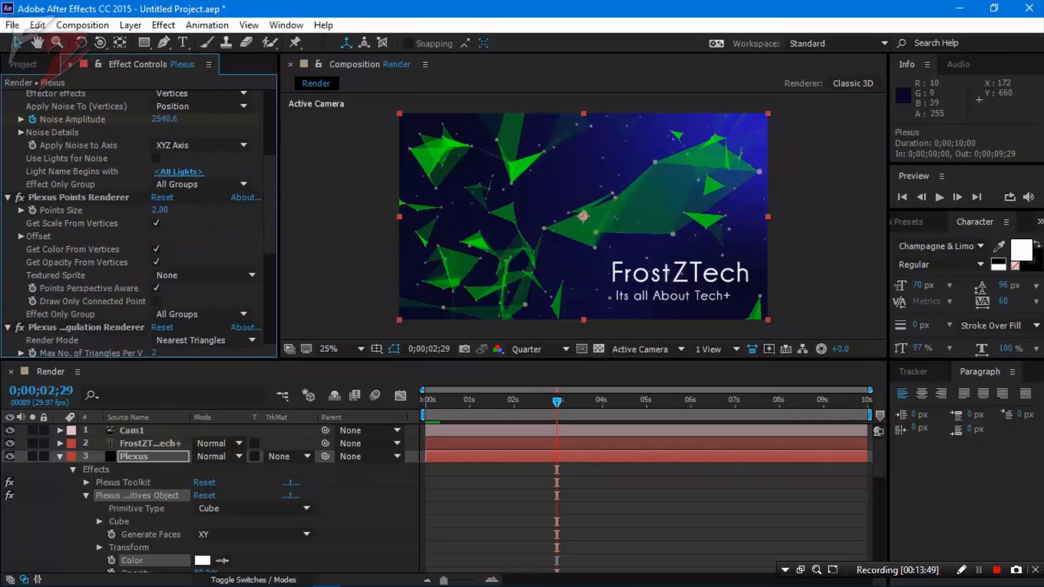
pyautogui.scroll(-7, 141, 223)
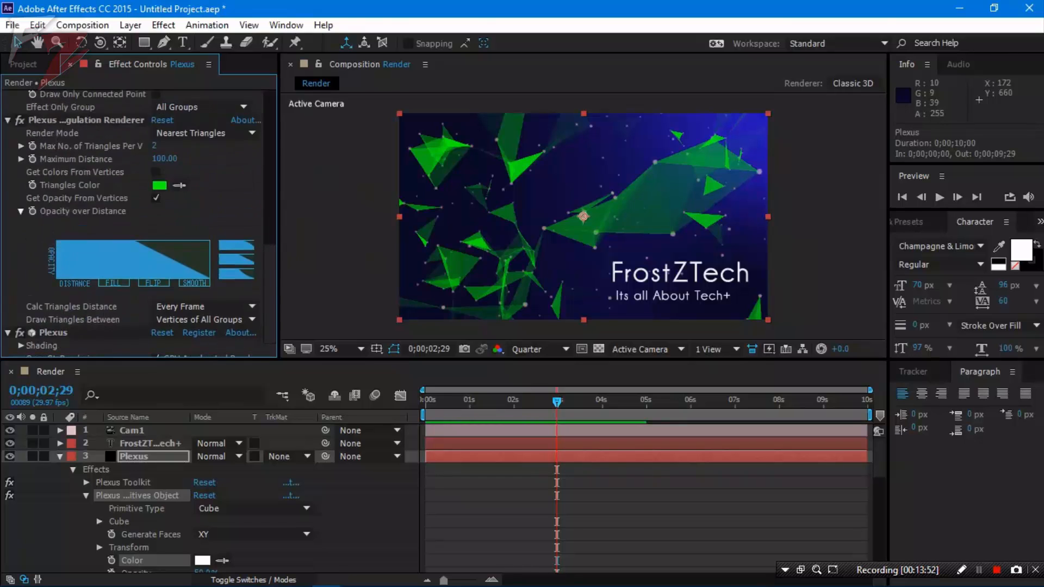
pyautogui.scroll(3, 140, 223)
pyautogui.click(205, 202)
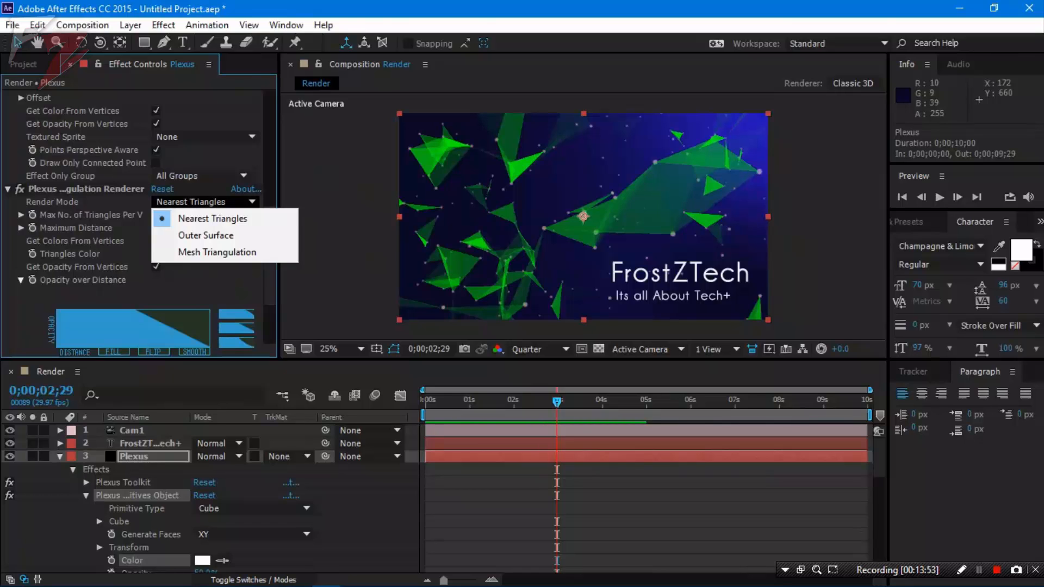
pyautogui.click(217, 252)
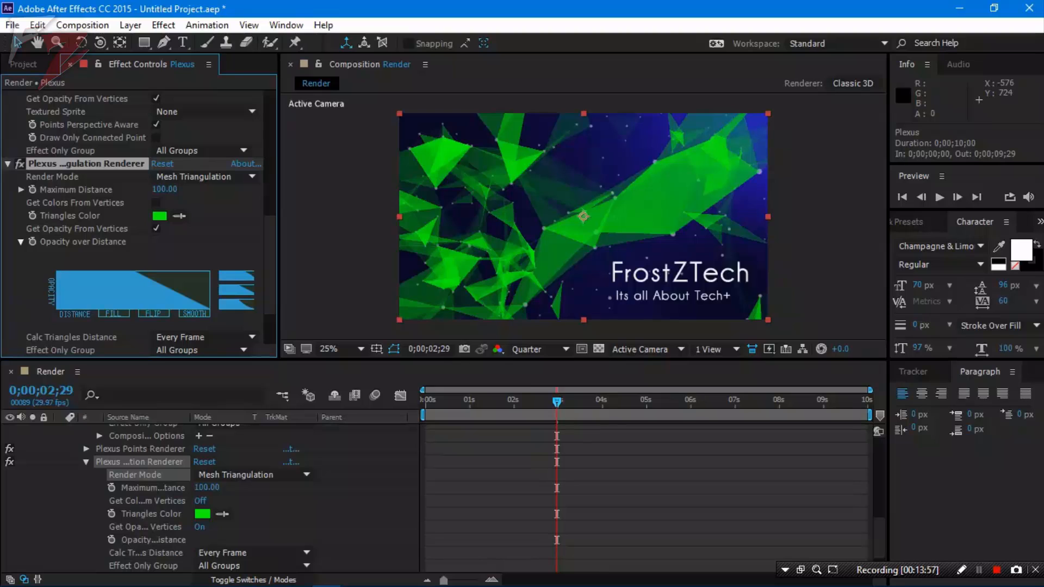
pyautogui.press('space')
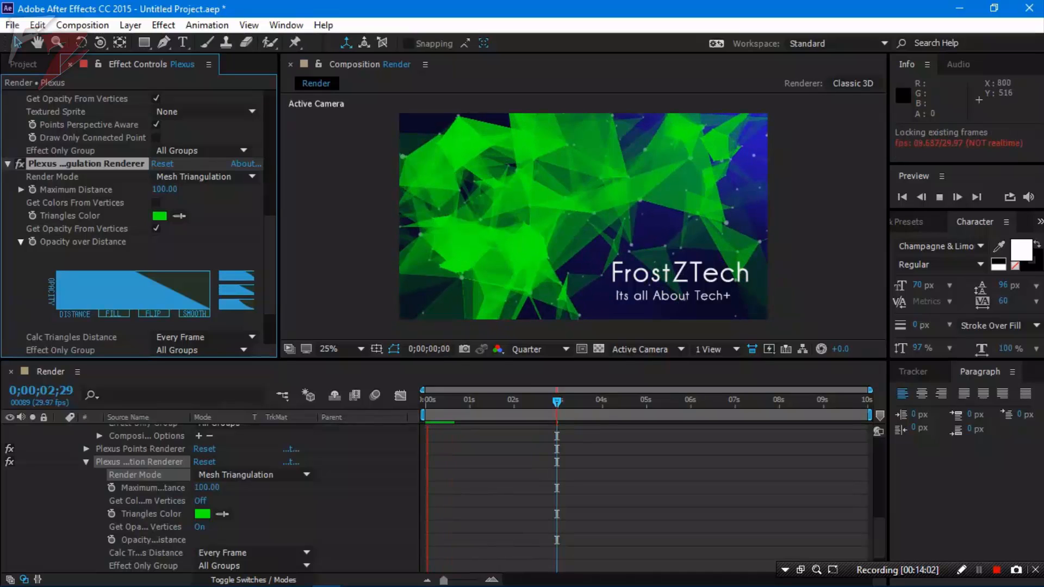
# Switch the Triangulation Renderer's render mode to Nearest Triangles and stop the preview
pyautogui.click(204, 177)
pyautogui.click(180, 191)
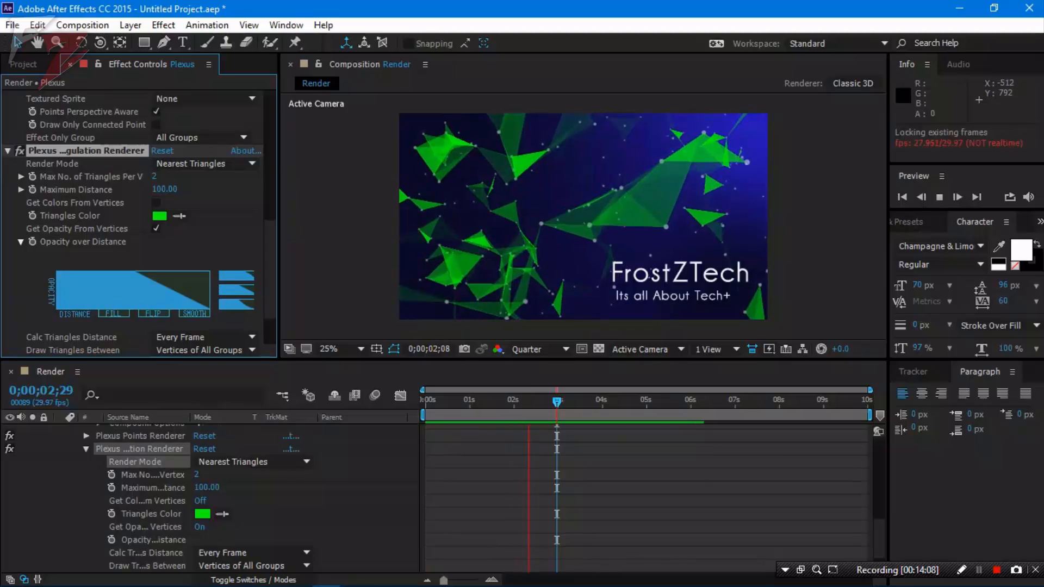
pyautogui.press('space')
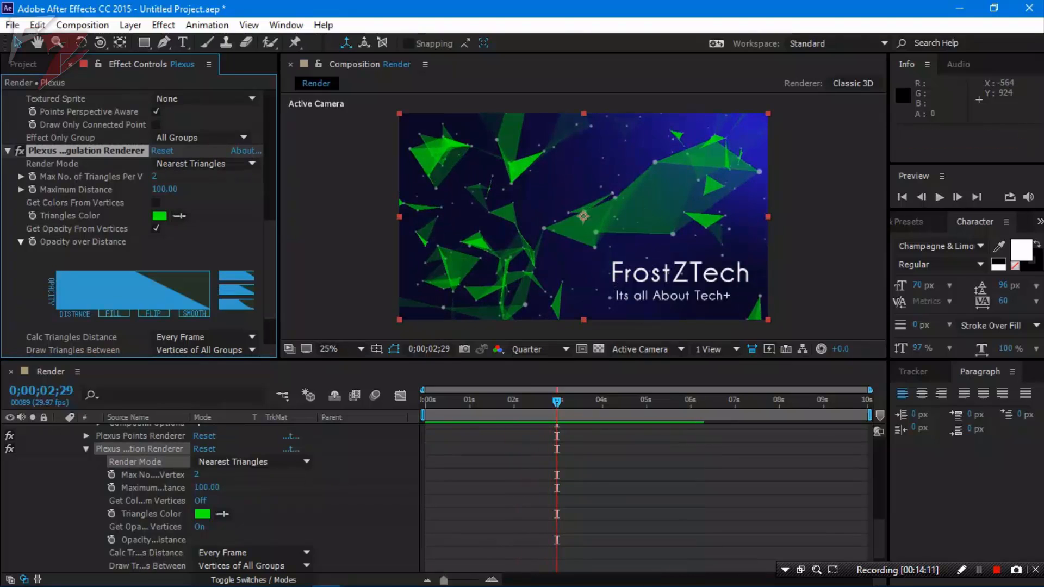
# Try the Outer Surface render mode on the Triangulation Renderer, and return it to Nearest Triangles
pyautogui.click(204, 163)
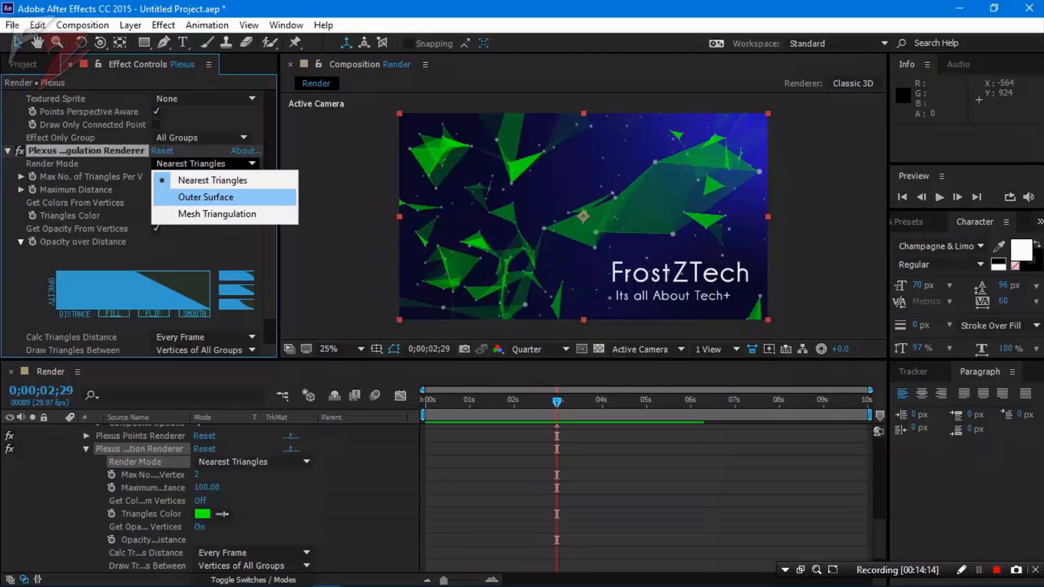
pyautogui.click(201, 196)
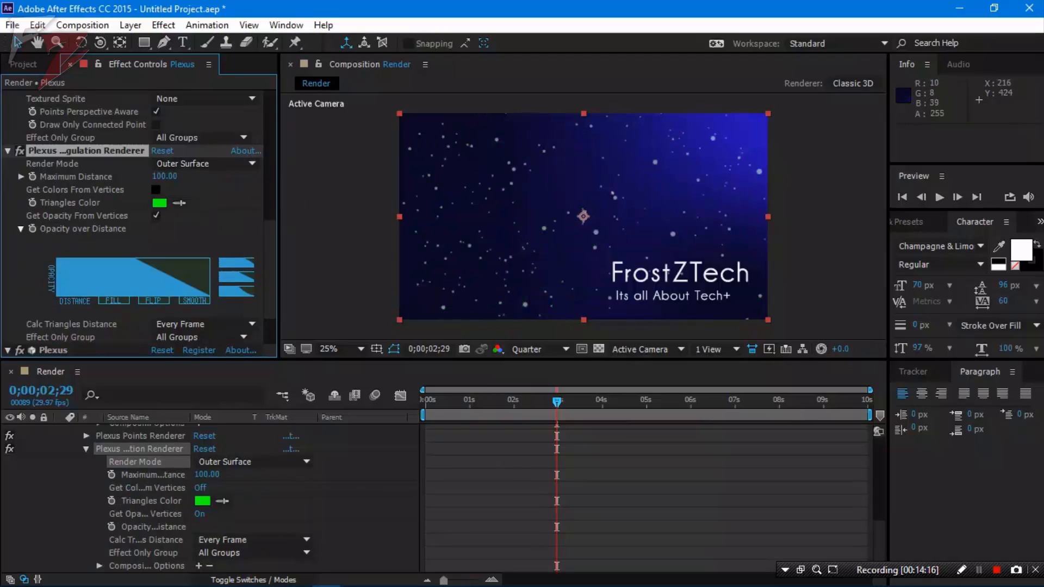
pyautogui.click(204, 163)
pyautogui.click(201, 180)
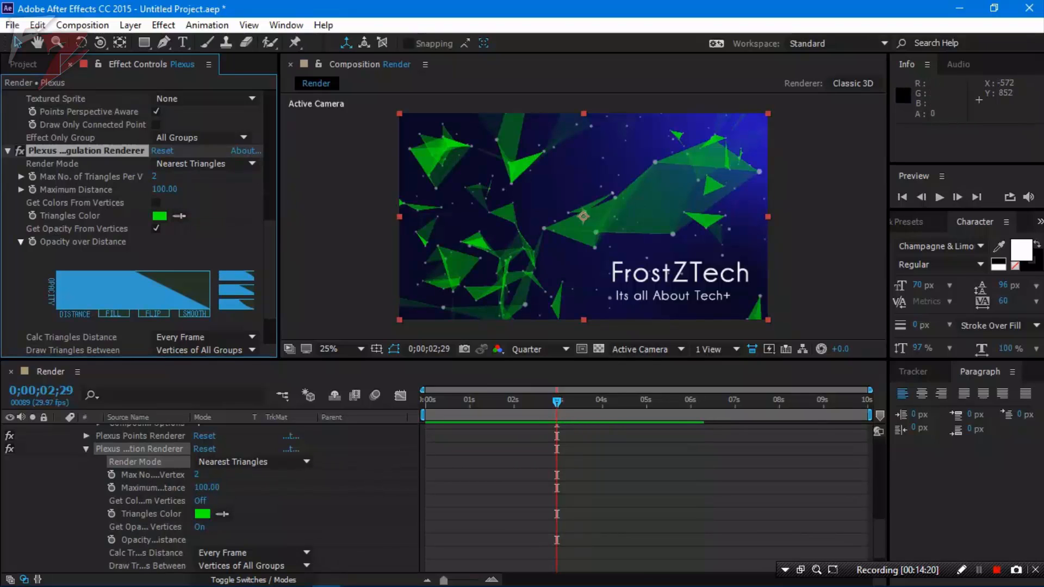
# Set the Plexus effect's depth of field to Camera Settings and its DoF blur type to HQ Sampling(OpenGL Only)
pyautogui.scroll(-3, 138, 223)
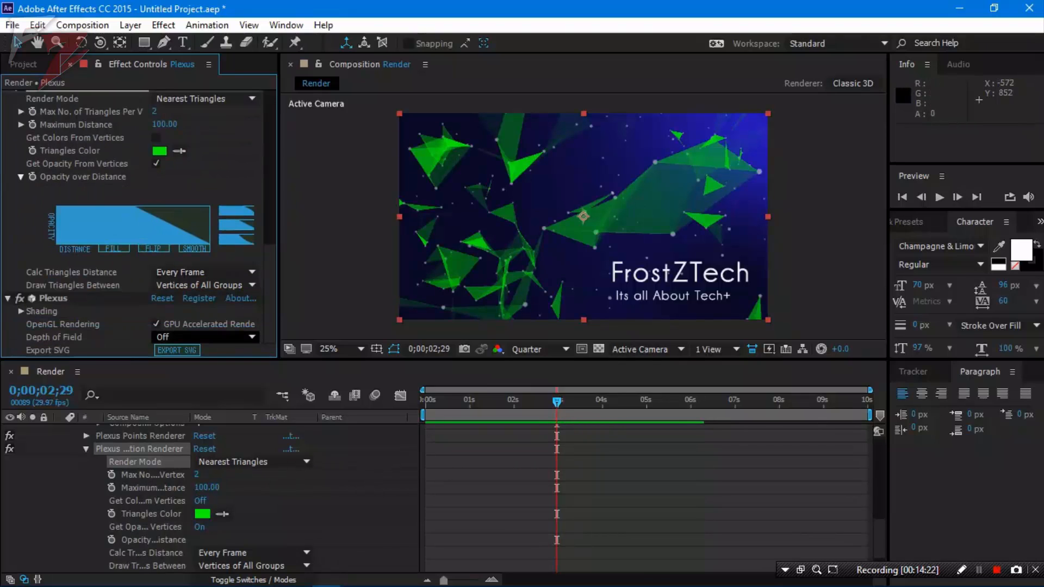
pyautogui.click(204, 337)
pyautogui.click(211, 370)
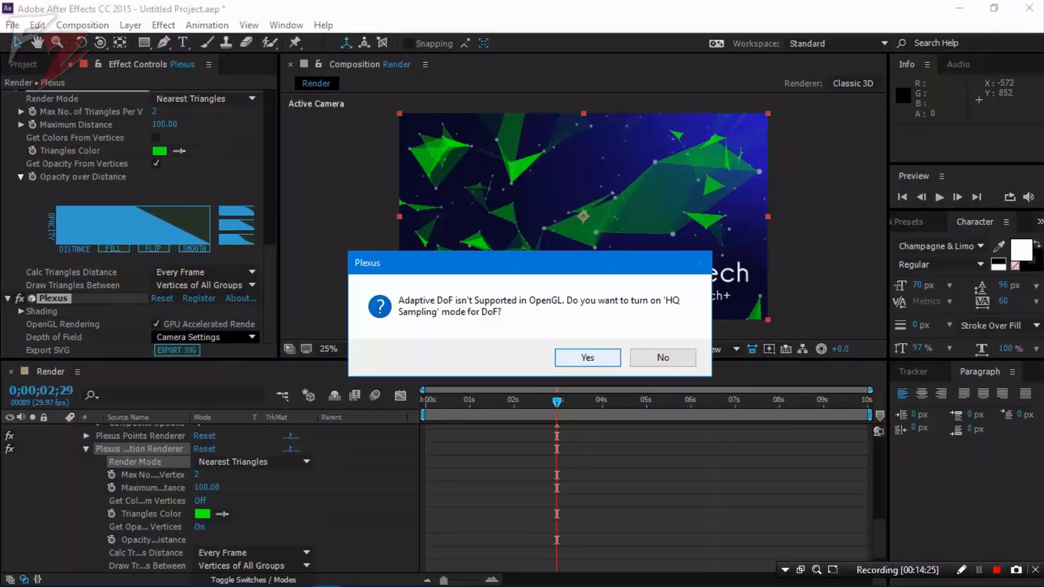
pyautogui.click(587, 358)
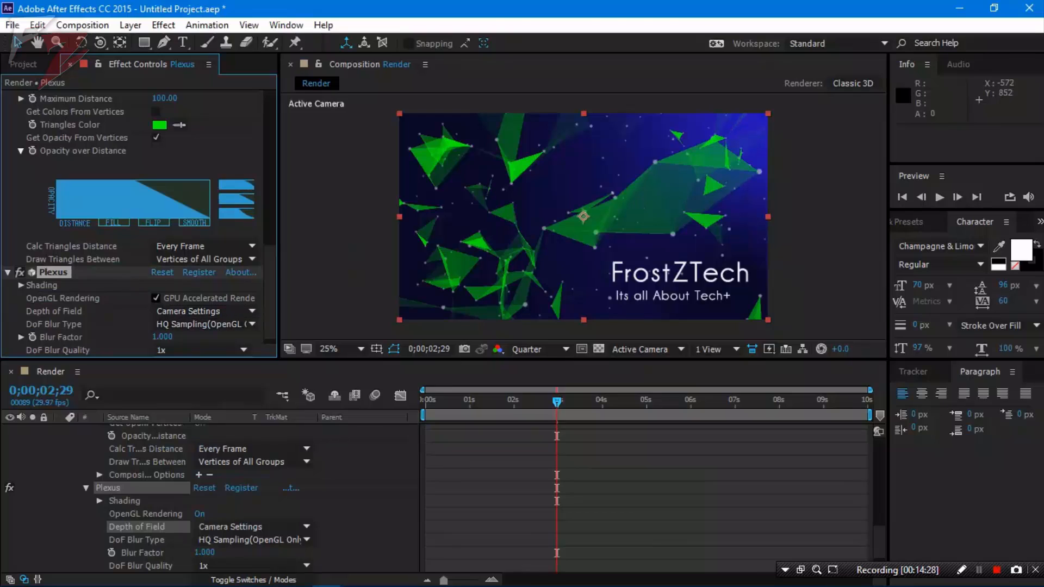
pyautogui.scroll(-1, 204, 310)
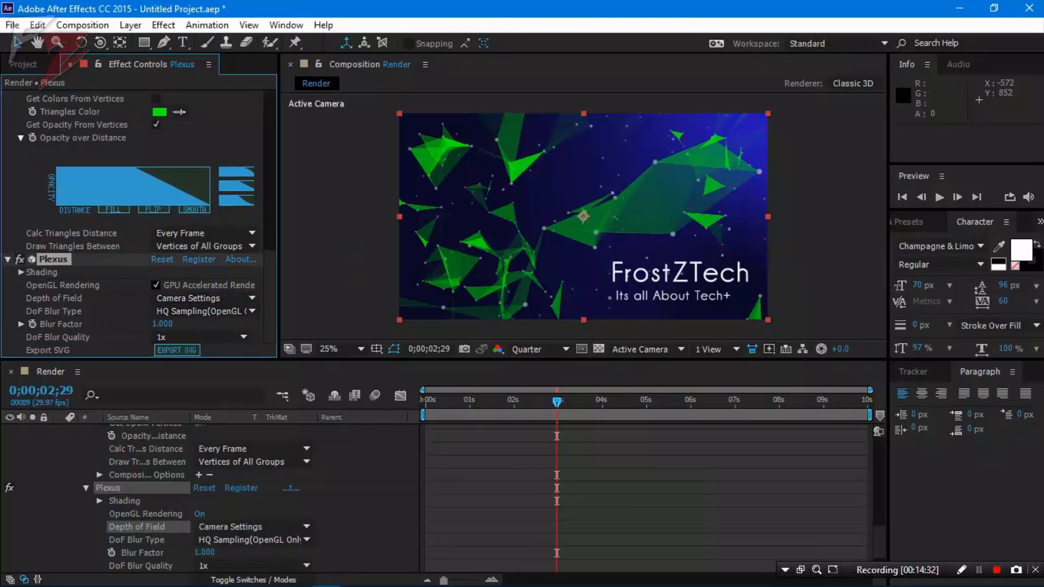
pyautogui.click(201, 311)
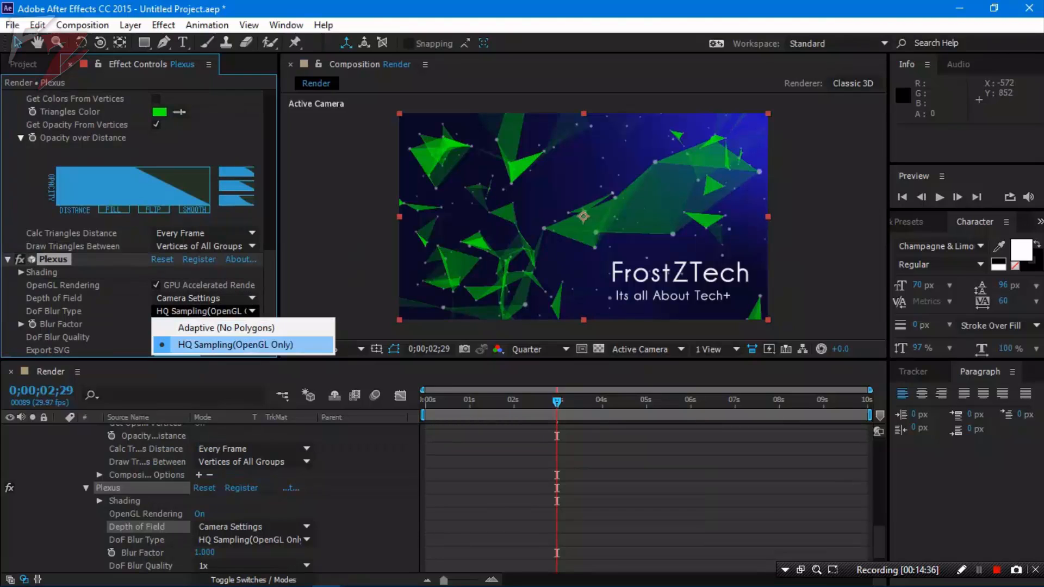
pyautogui.click(235, 345)
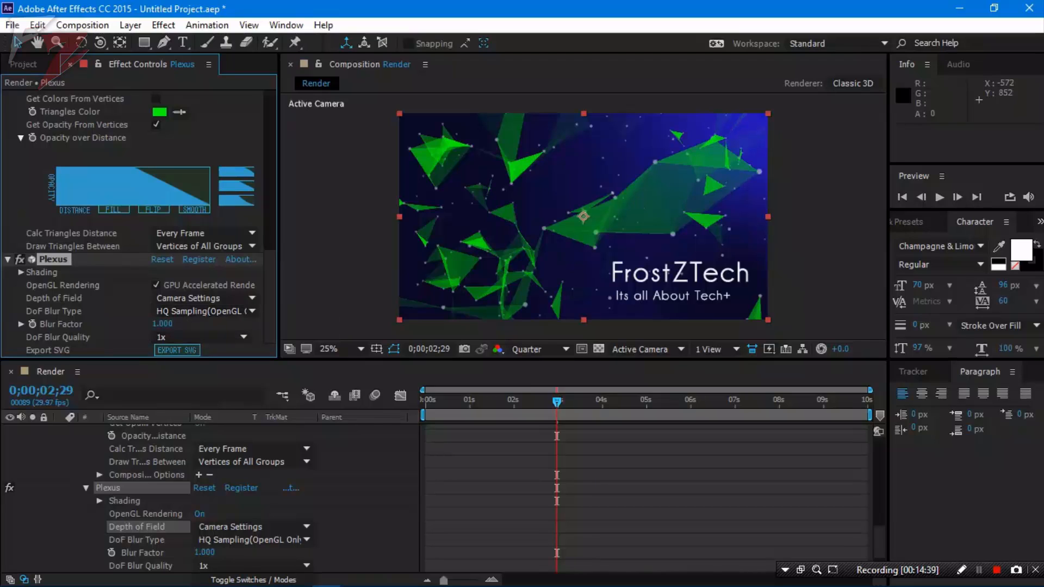
# Try a DoF blur quality of 2x on the Plexus effect, and return it to 1x
pyautogui.click(201, 337)
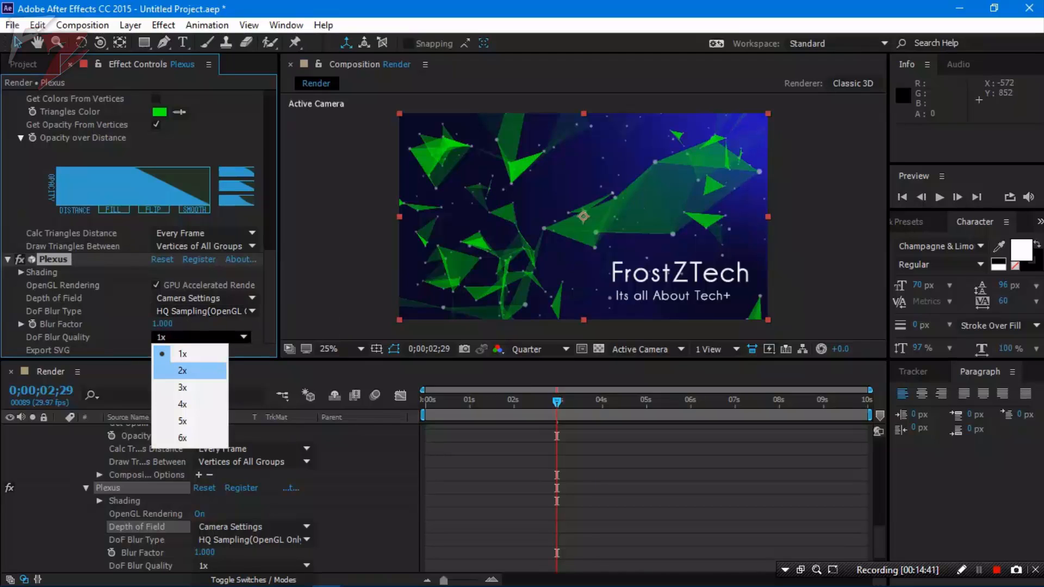
pyautogui.click(182, 370)
pyautogui.click(201, 338)
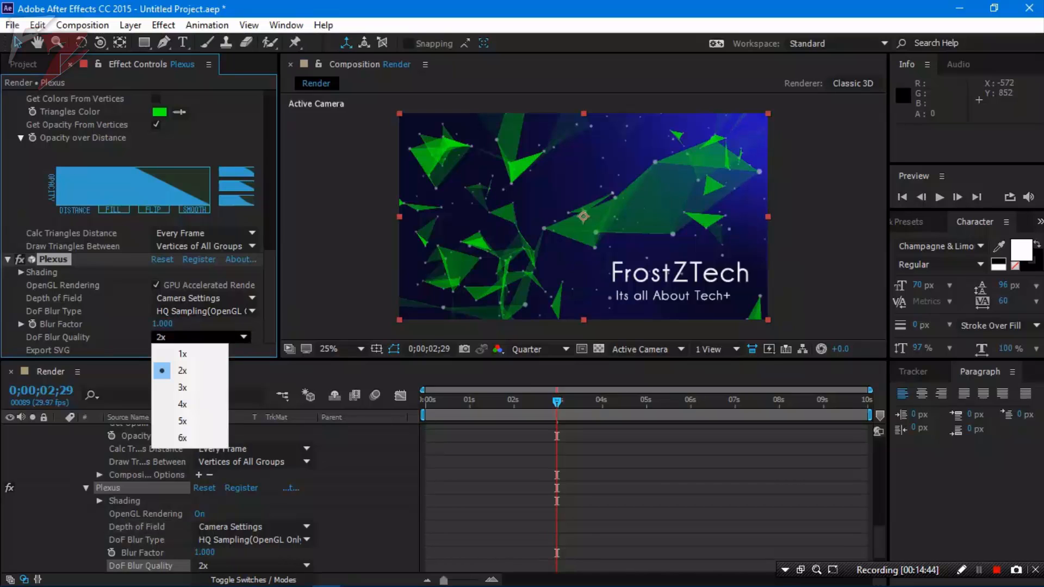
pyautogui.click(182, 354)
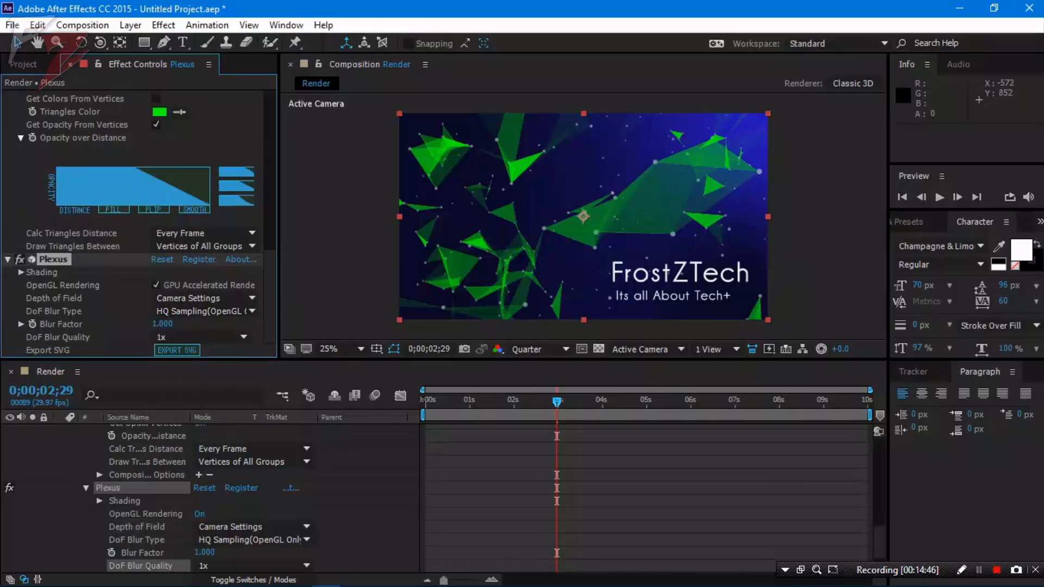
# Reveal the camera options of the Cam1 layer and turn on its depth of field
pyautogui.scroll(10, 206, 500)
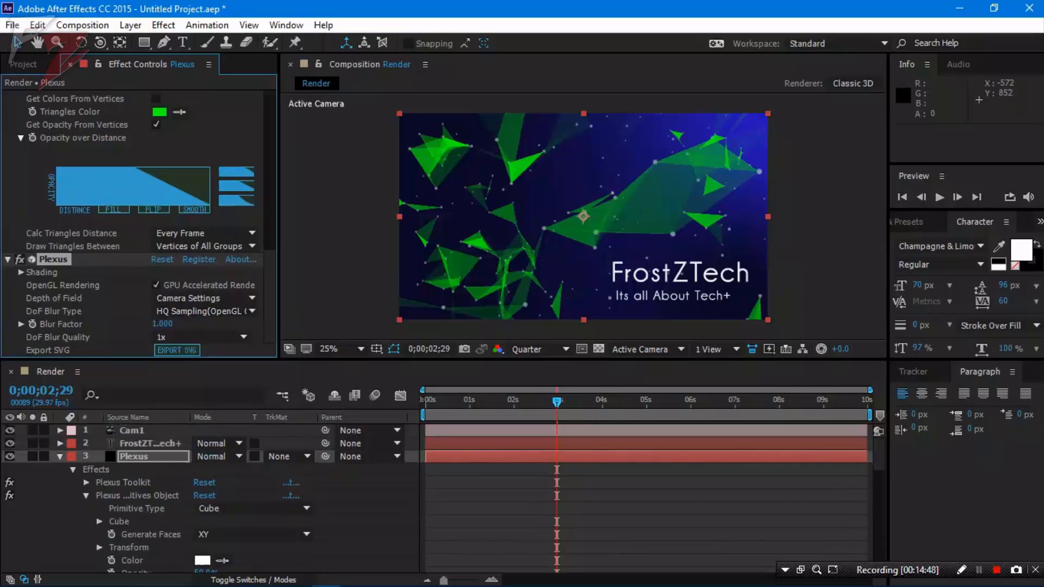
pyautogui.click(132, 431)
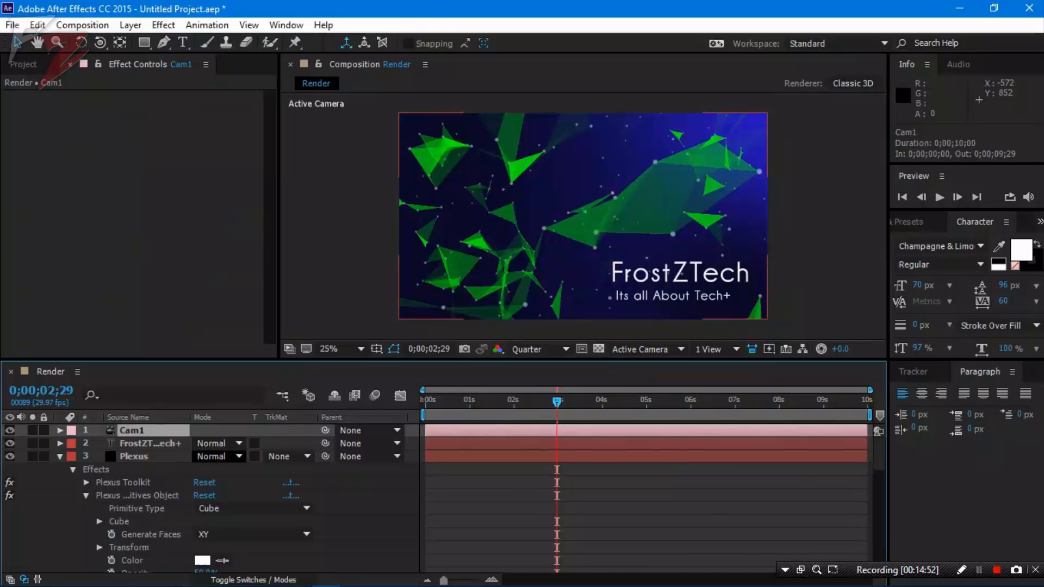
pyautogui.press('a')
pyautogui.press('a')
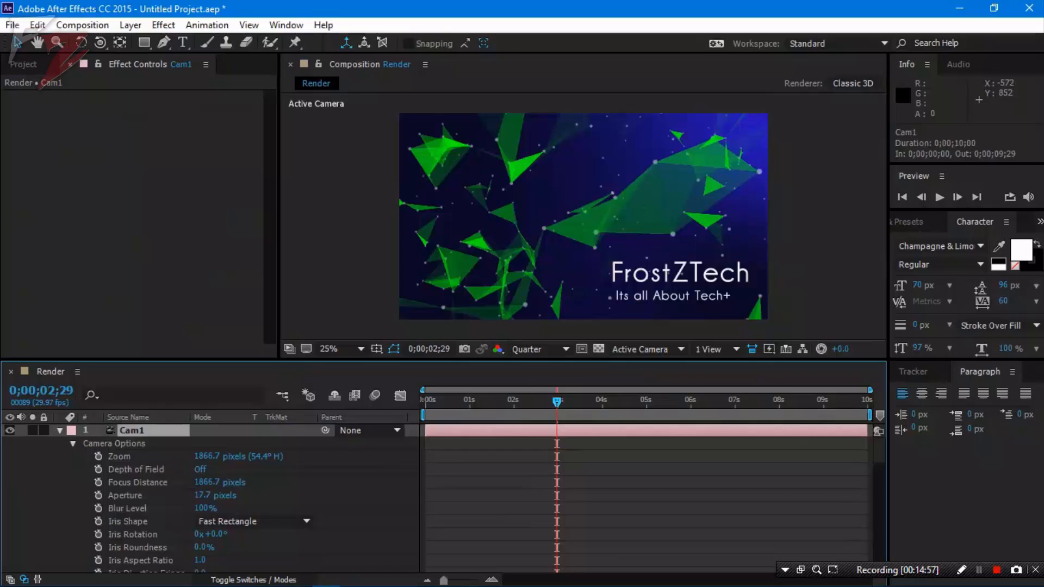
pyautogui.click(201, 470)
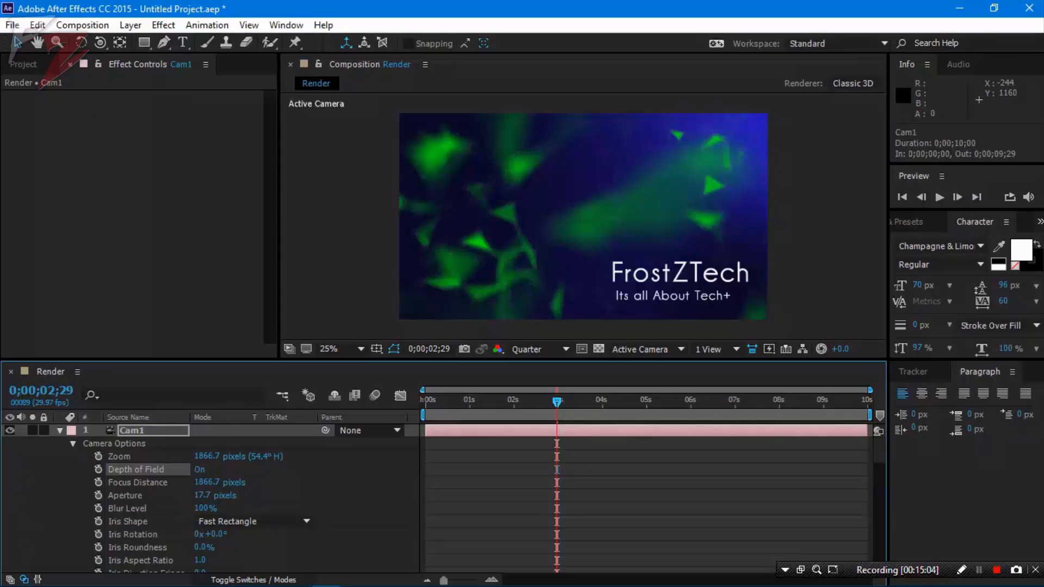
# Set Cam1's aperture to 100 pixels and its focus distance to 400 pixels
pyautogui.click(203, 496)
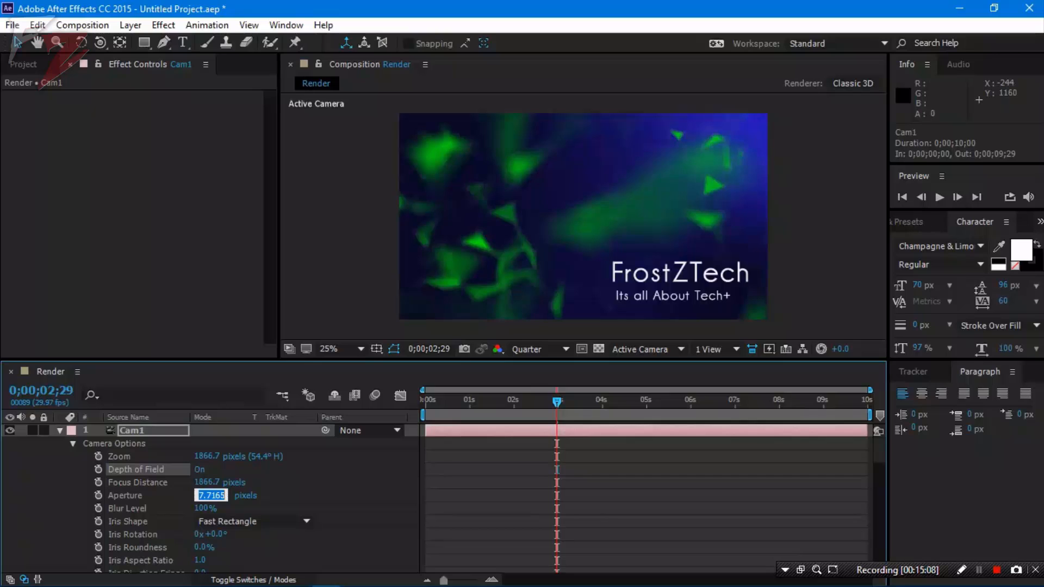
pyautogui.write('100')
pyautogui.press('Return')
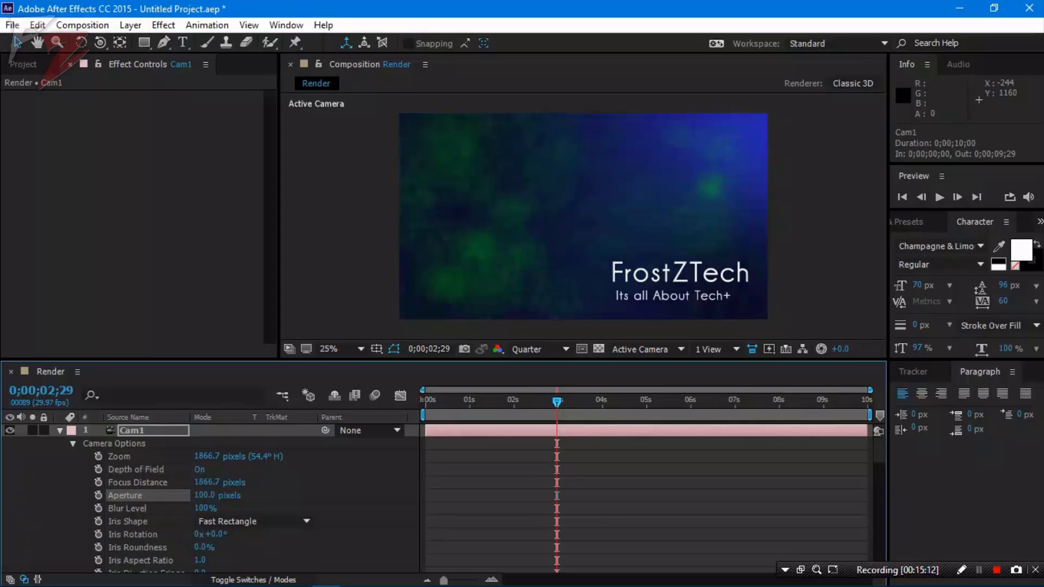
pyautogui.click(208, 482)
pyautogui.write('40')
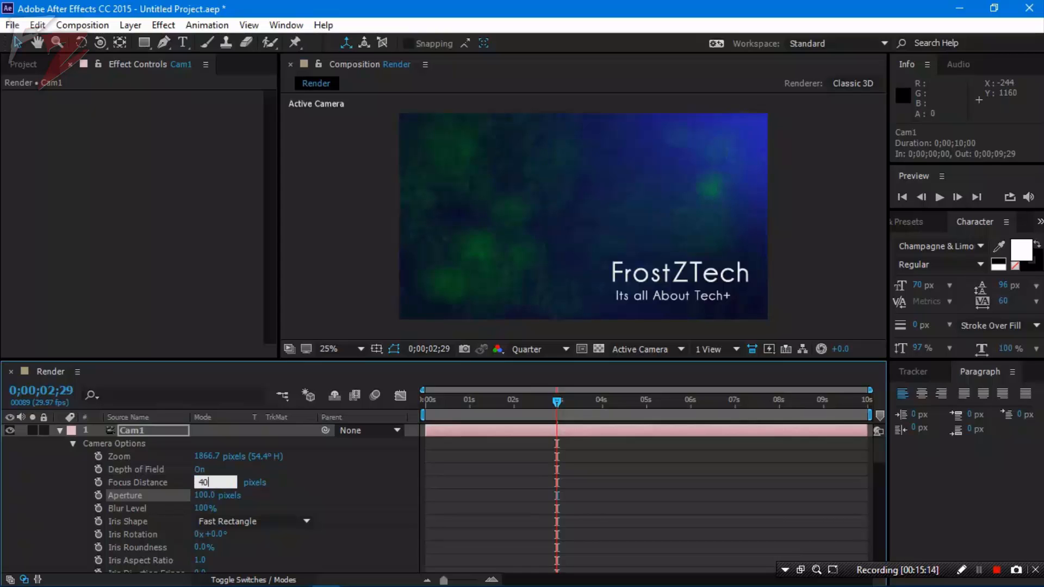
pyautogui.write('0')
pyautogui.press('Return')
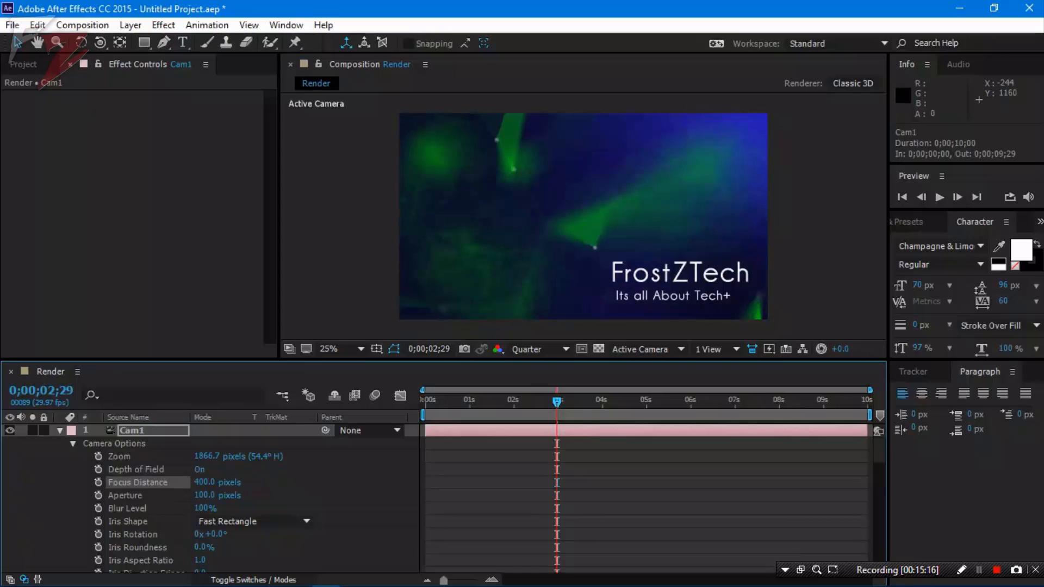
# Increase Cam1's aperture to 1000 pixels
pyautogui.click(205, 495)
pyautogui.write('100')
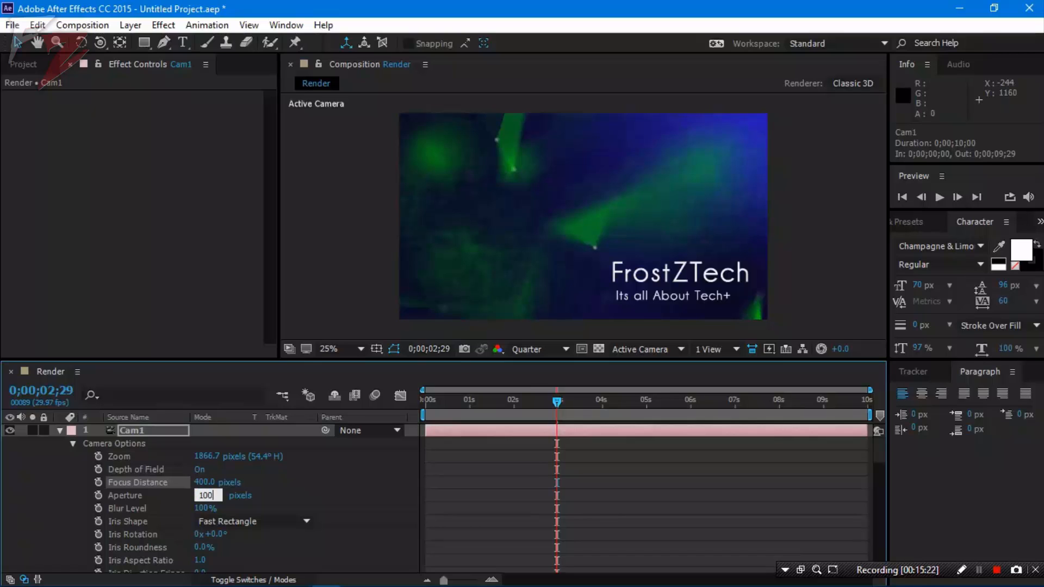
pyautogui.press('Return')
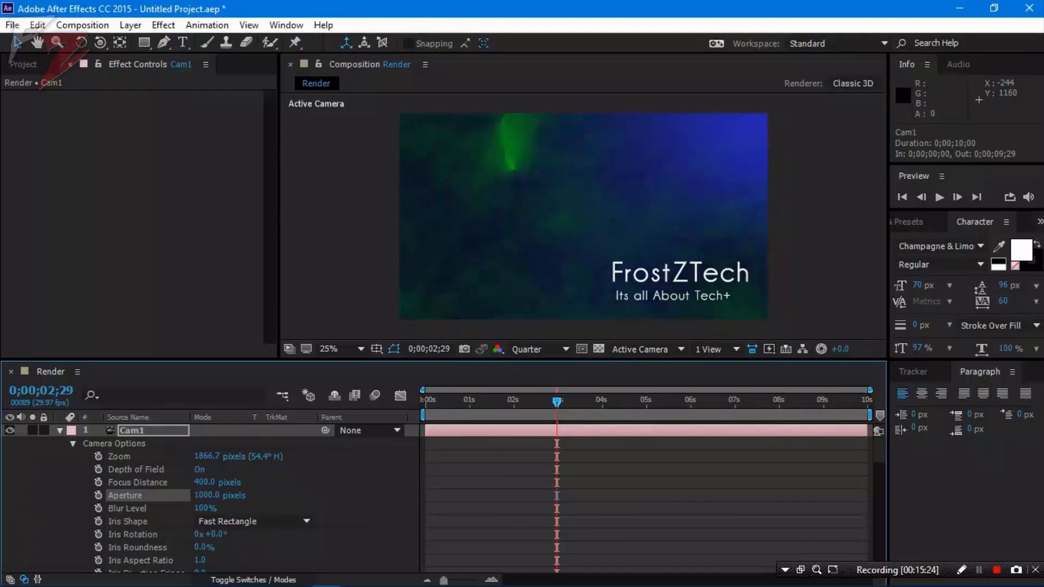
# Set Cam1's aperture to 2000 pixels and its focus distance to 4000 pixels
pyautogui.click(206, 496)
pyautogui.write('2000')
pyautogui.hotkey('shift', 'Tab')
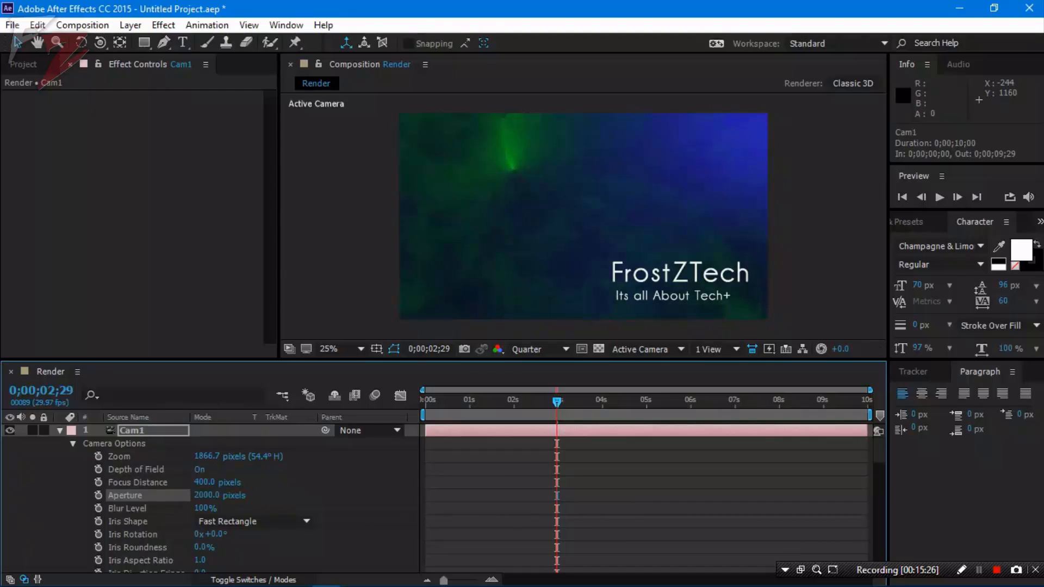
pyautogui.press('Right')
pyautogui.press('Return')
# Set Cam1's focus distance to 100 pixels and its aperture to 1000 pixels
pyautogui.click(208, 483)
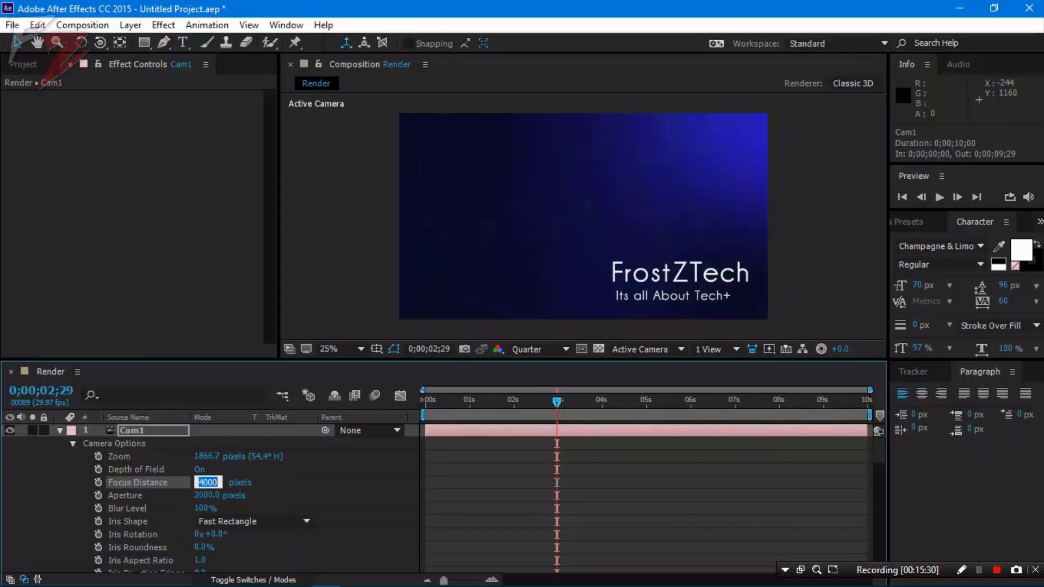
pyautogui.write('100')
pyautogui.press('Tab')
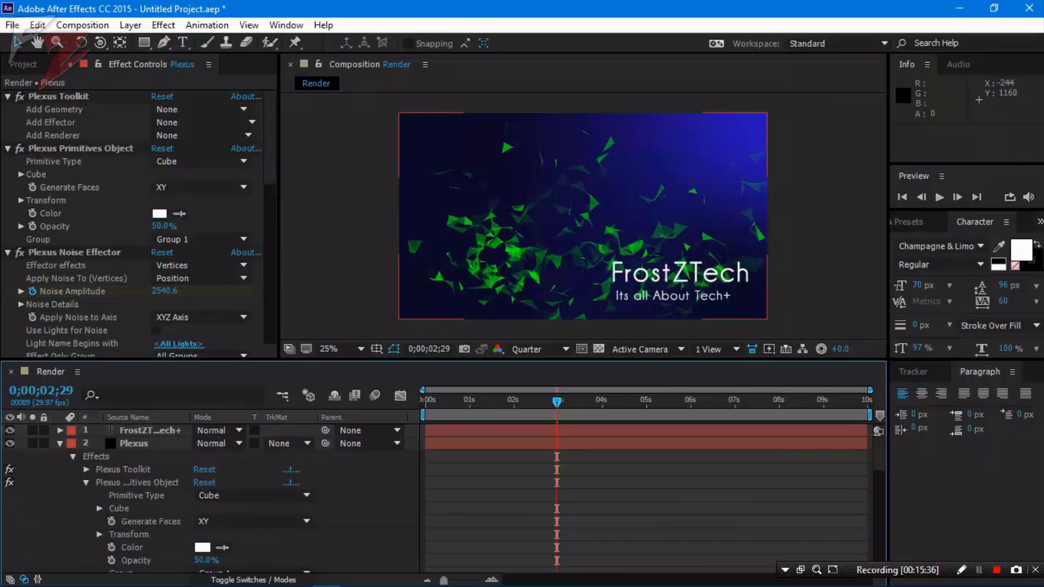
# Restore the deleted Cam1 layer, reveal its camera options and set its focus distance to 1000 pixels
pyautogui.hotkey('ctrl', 'z')
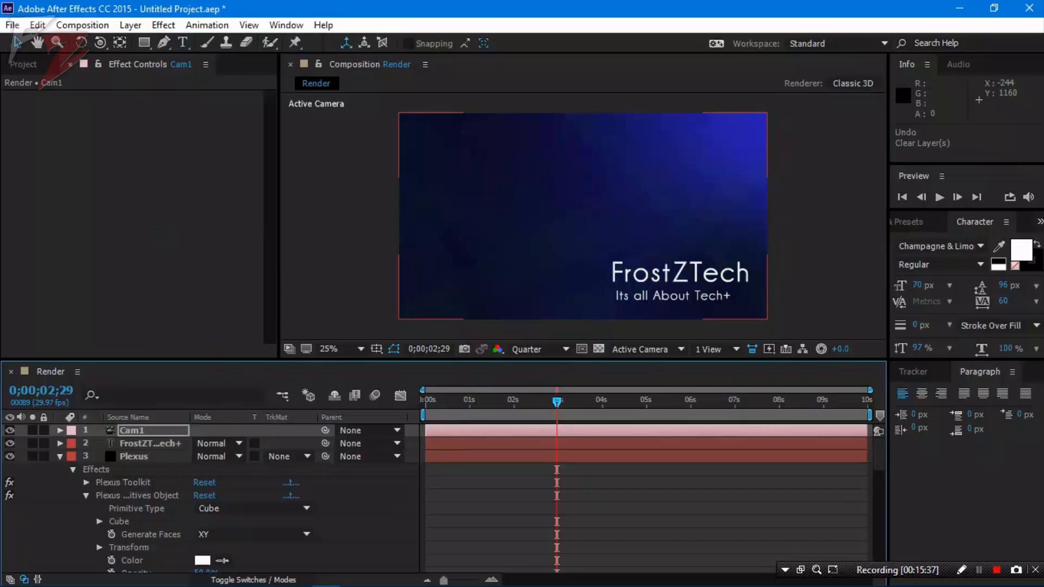
pyautogui.click(143, 431)
pyautogui.press('a')
pyautogui.press('a')
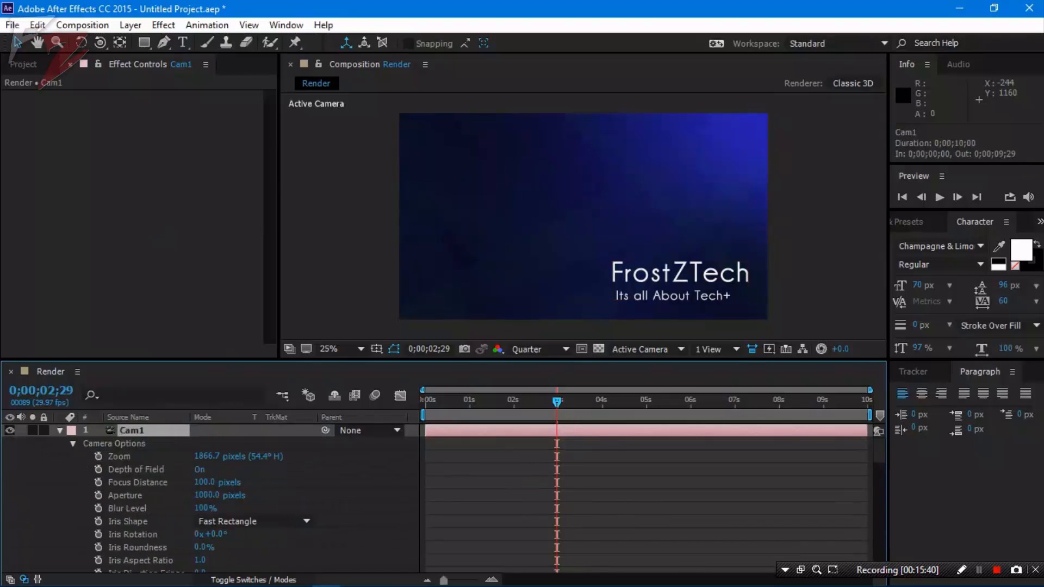
pyautogui.click(206, 483)
pyautogui.write('1000')
pyautogui.press('Return')
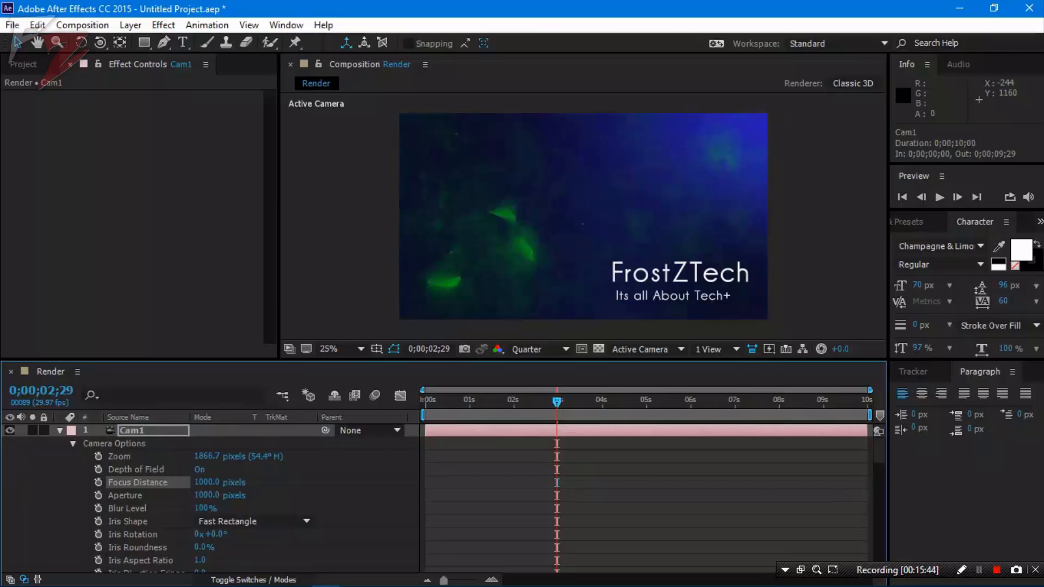
# Set Cam1's aperture to 0 pixels and its focus distance first to 0 and finally to 21 pixels
pyautogui.moveTo(206, 495); pyautogui.dragTo(245, 495)
pyautogui.click(209, 495)
pyautogui.write('0')
pyautogui.press('Return')
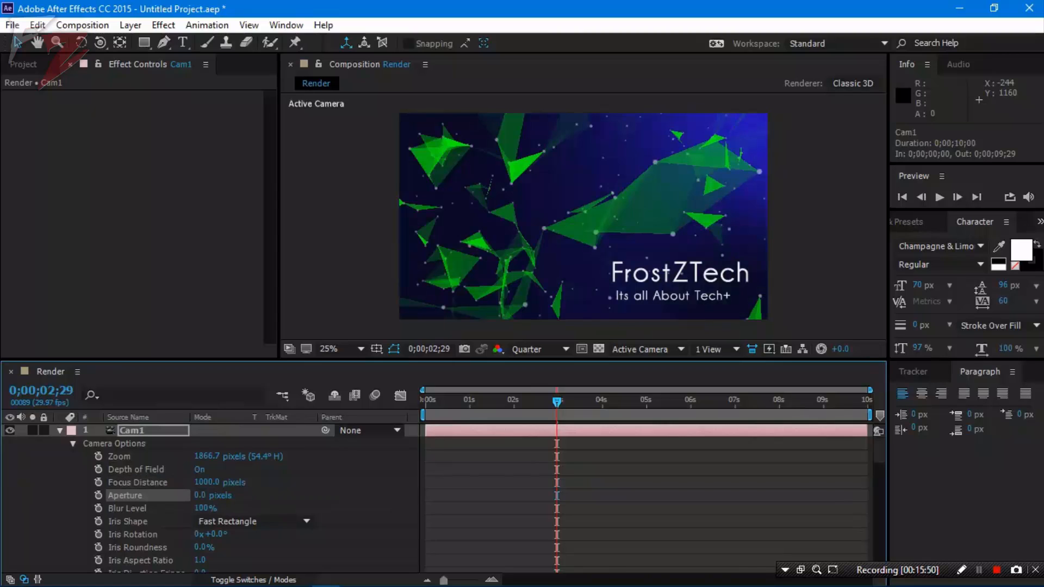
pyautogui.click(209, 483)
pyautogui.write('0')
pyautogui.press('Return')
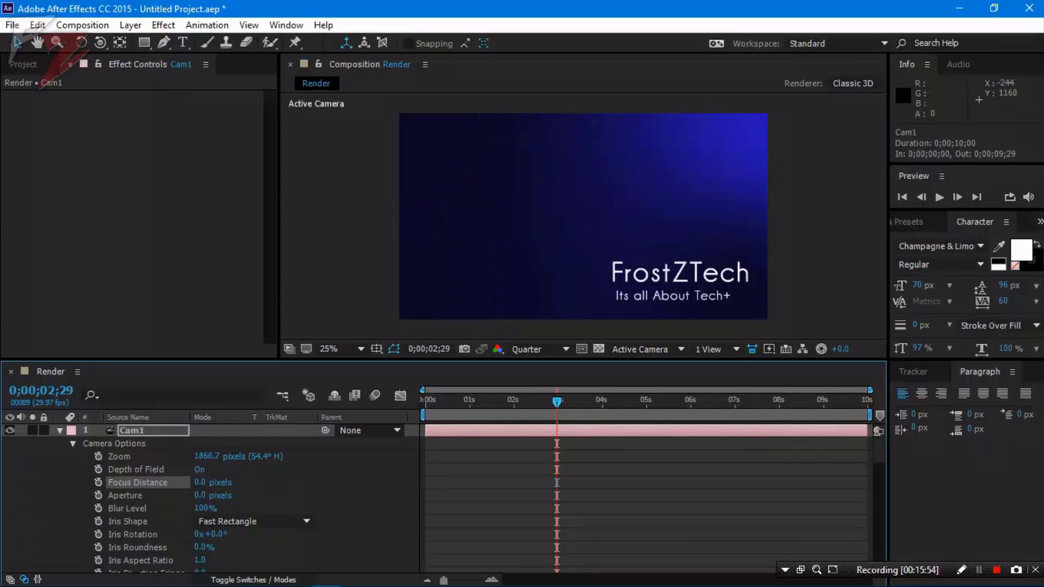
pyautogui.moveTo(200, 482); pyautogui.dragTo(212, 482)
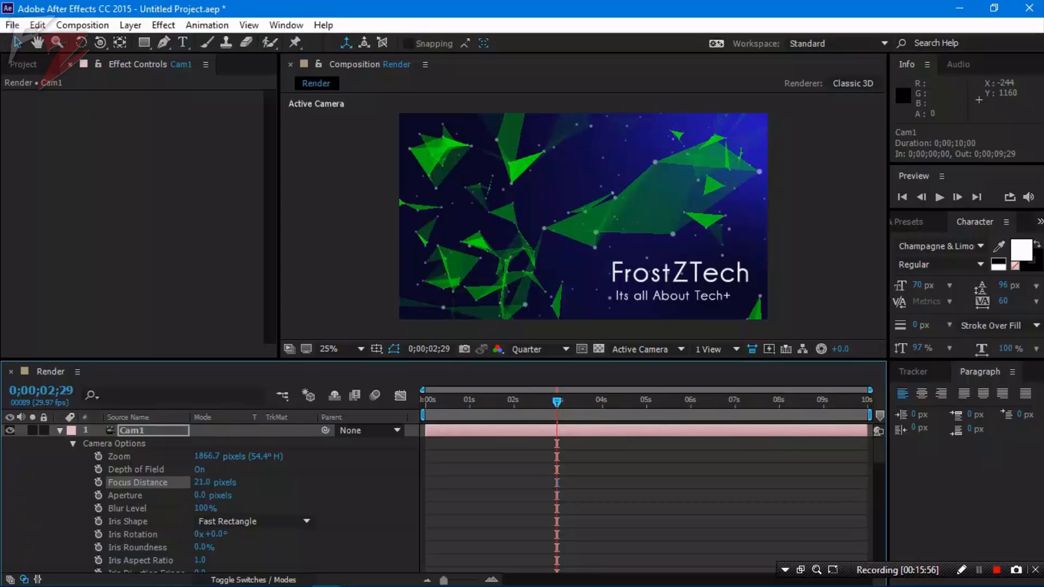
# Preview the composition and end the work area at 0;00;05;00
pyautogui.press('space')
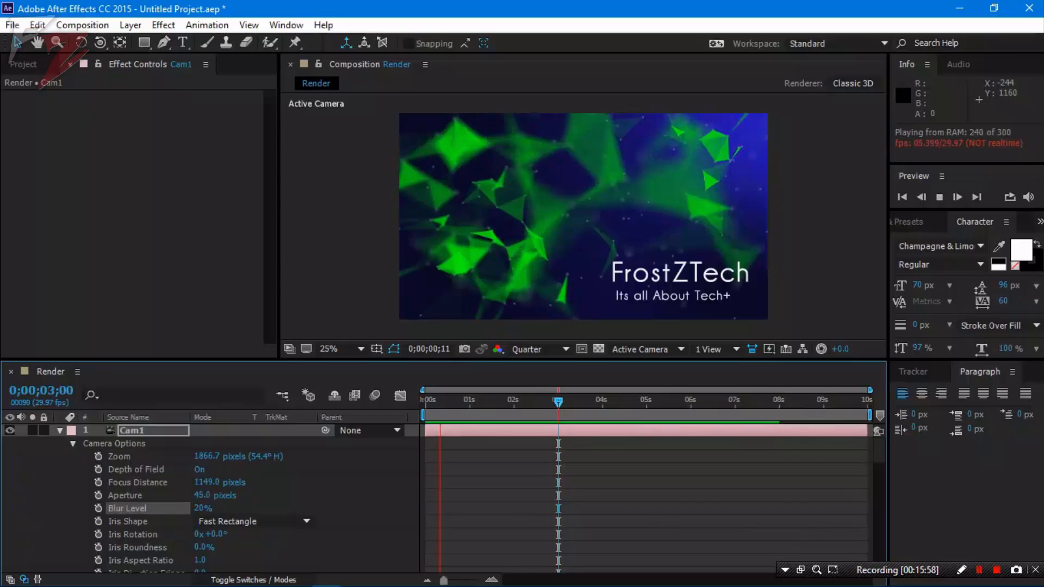
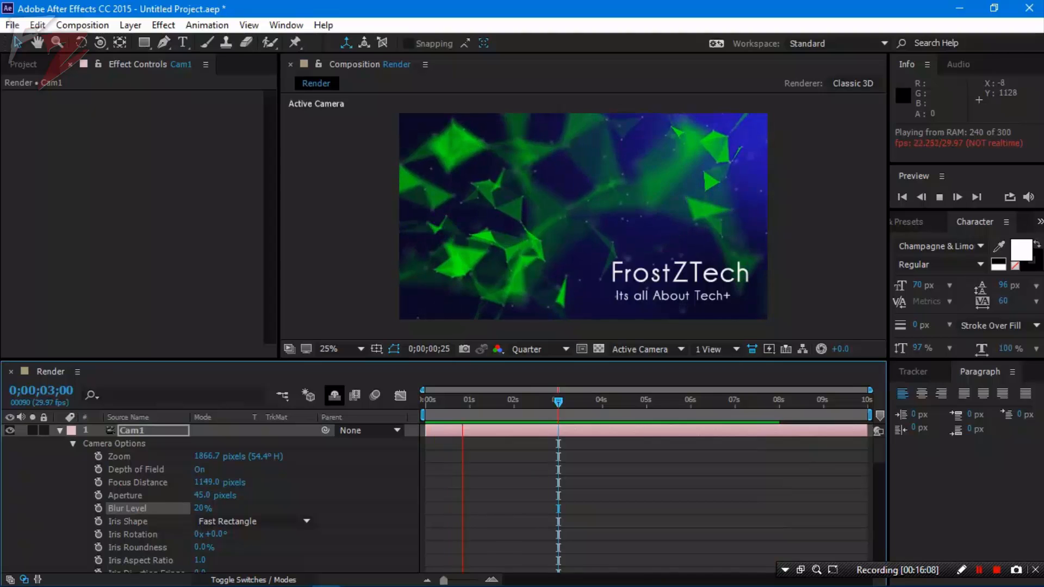
pyautogui.press('space')
pyautogui.press('space')
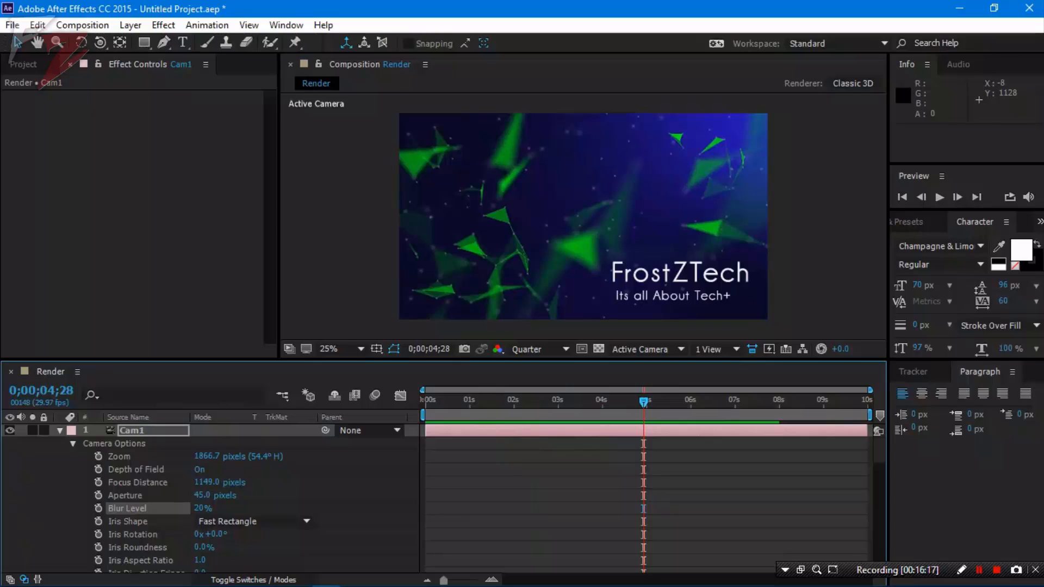
pyautogui.press('n')
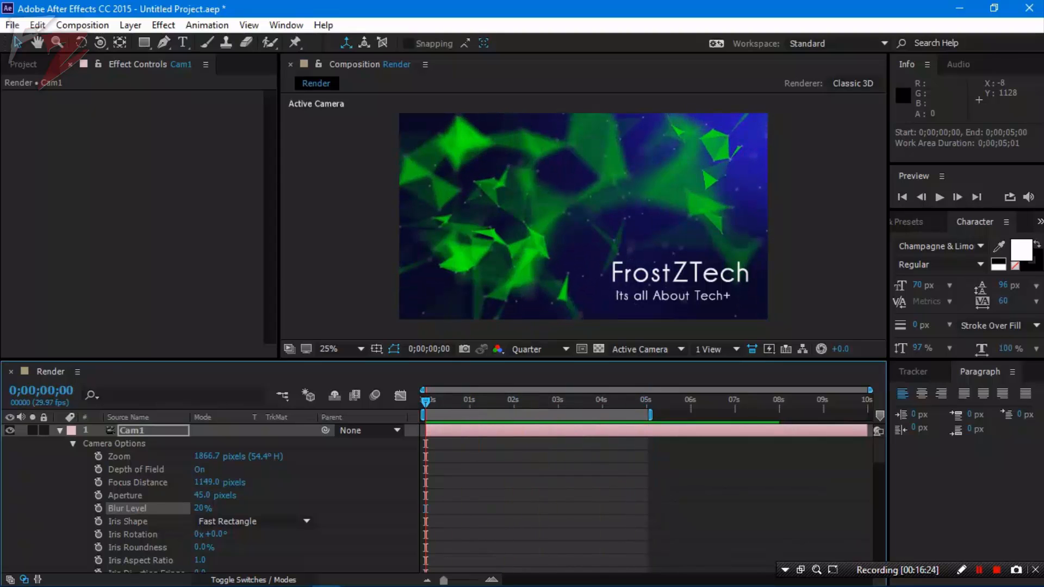
# Collapse Cam1's properties so the timeline lists only the layers
pyautogui.scroll(-5, 212, 501)
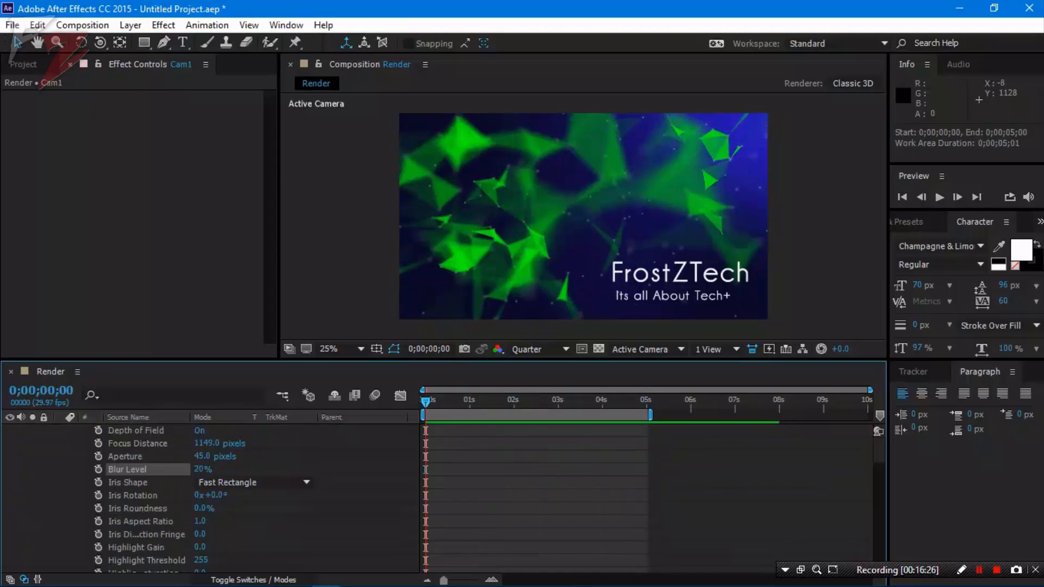
pyautogui.scroll(5, 212, 500)
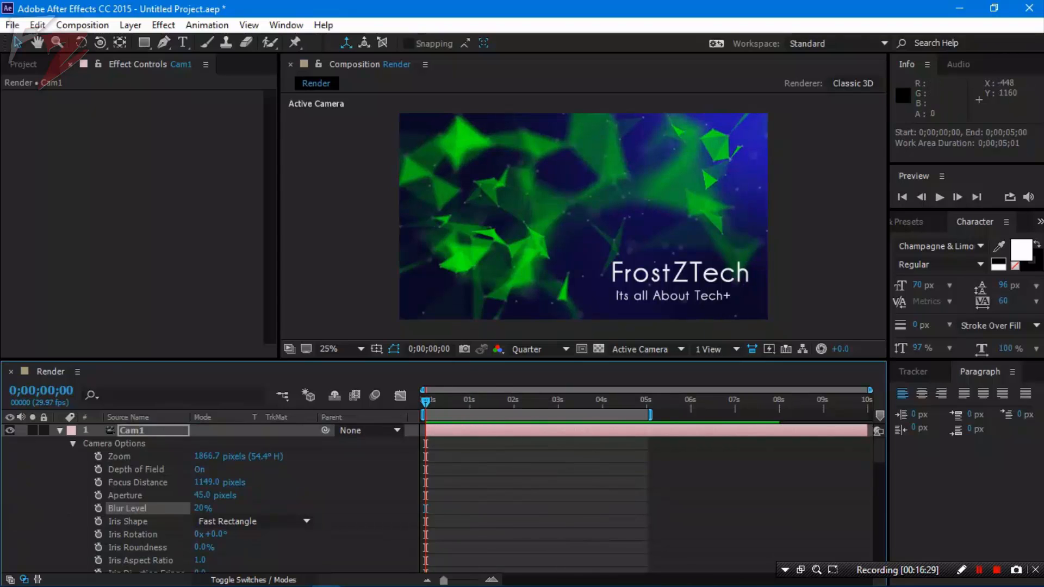
pyautogui.click(60, 431)
pyautogui.click(60, 457)
pyautogui.click(142, 516)
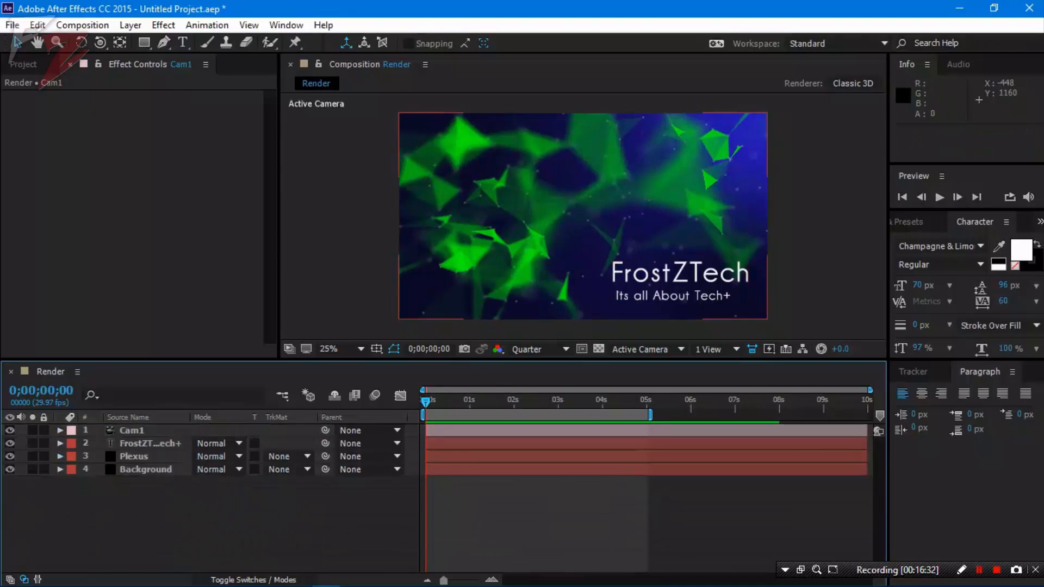
# Create a new black 1920 x 1080 px solid named E3D directly above the FrostZTech text layer
pyautogui.click(148, 443)
pyautogui.rightClick(105, 495)
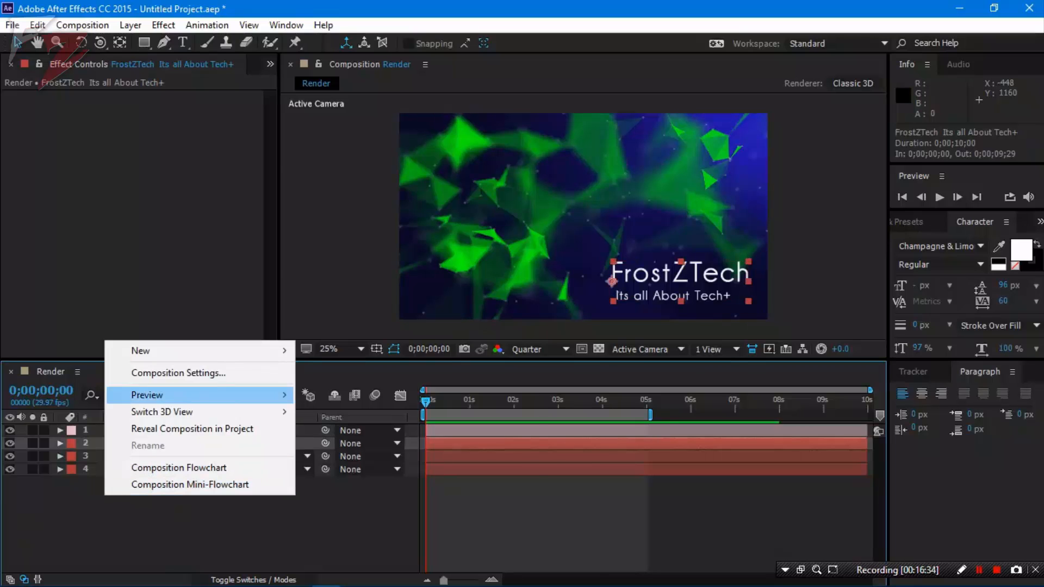
pyautogui.moveTo(147, 350)
pyautogui.click(326, 390)
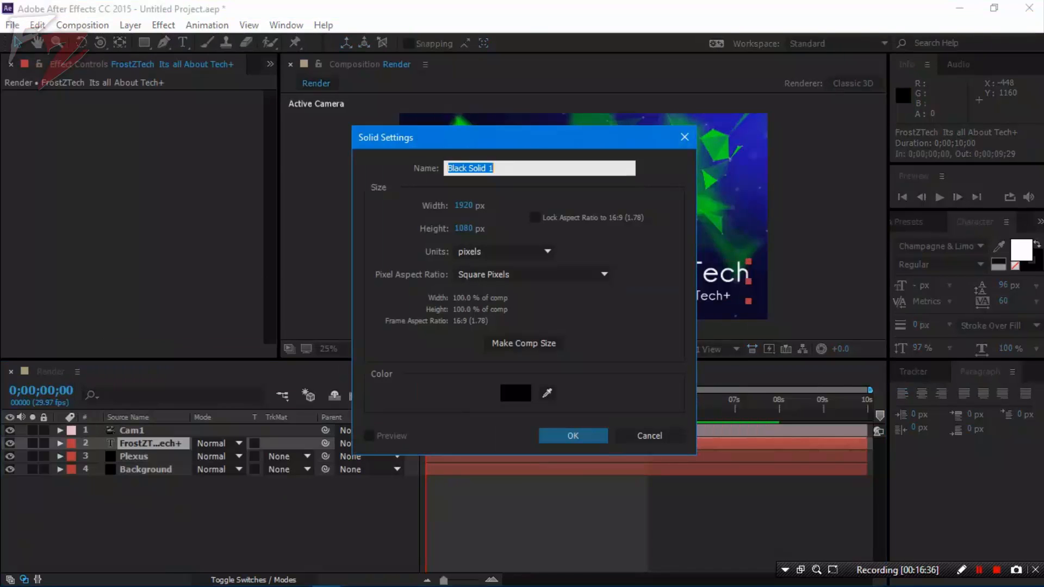
pyautogui.write('E3D')
pyautogui.press('Return')
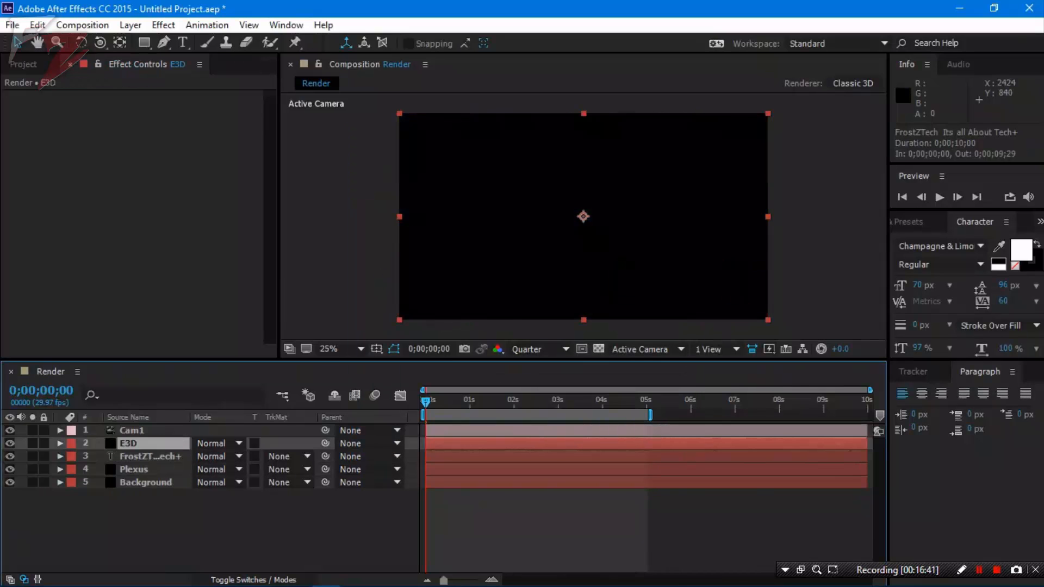
# Find the Video Copilot Element effect and apply it to the E3D layer
pyautogui.click(909, 222)
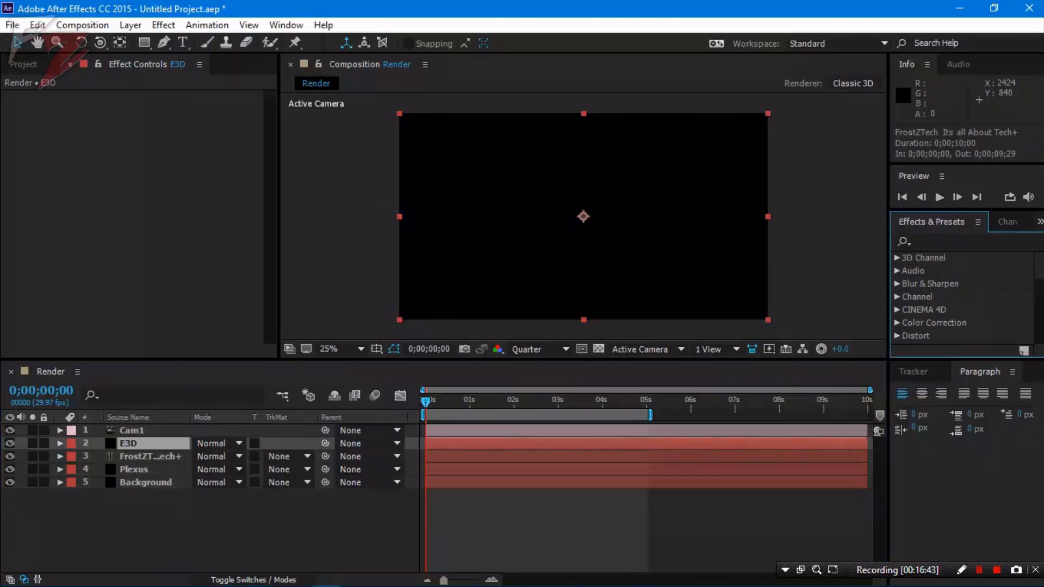
pyautogui.click(936, 242)
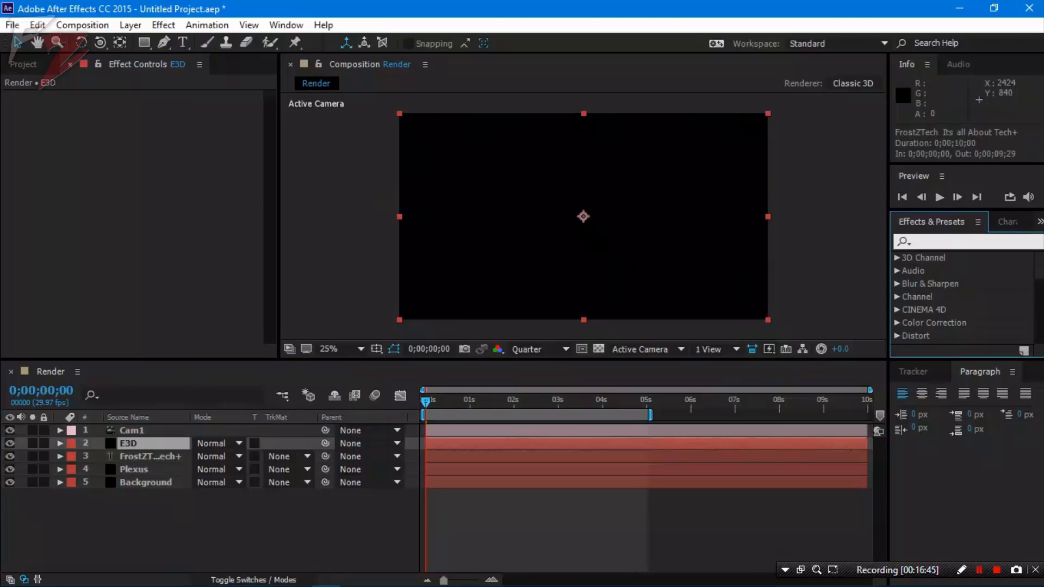
pyautogui.write('eleme')
pyautogui.write('nt')
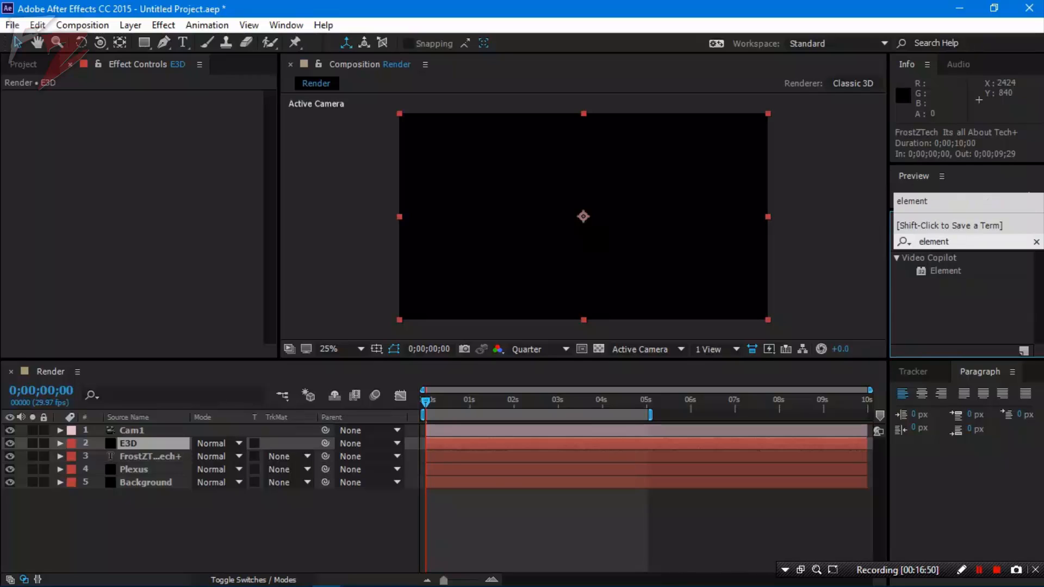
pyautogui.moveTo(945, 271); pyautogui.dragTo(494, 243)
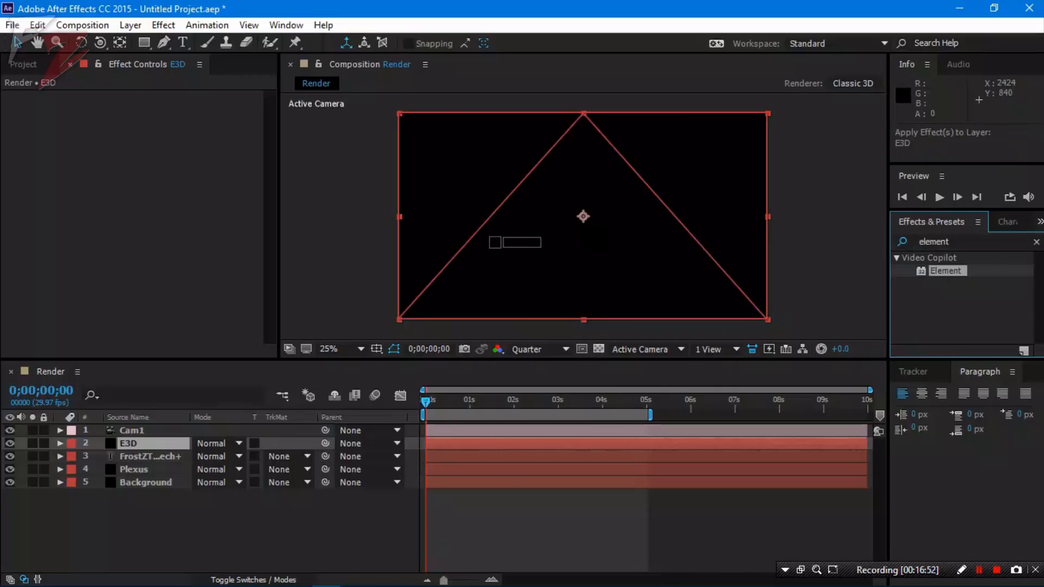
pyautogui.moveTo(494, 243); pyautogui.dragTo(495, 243)
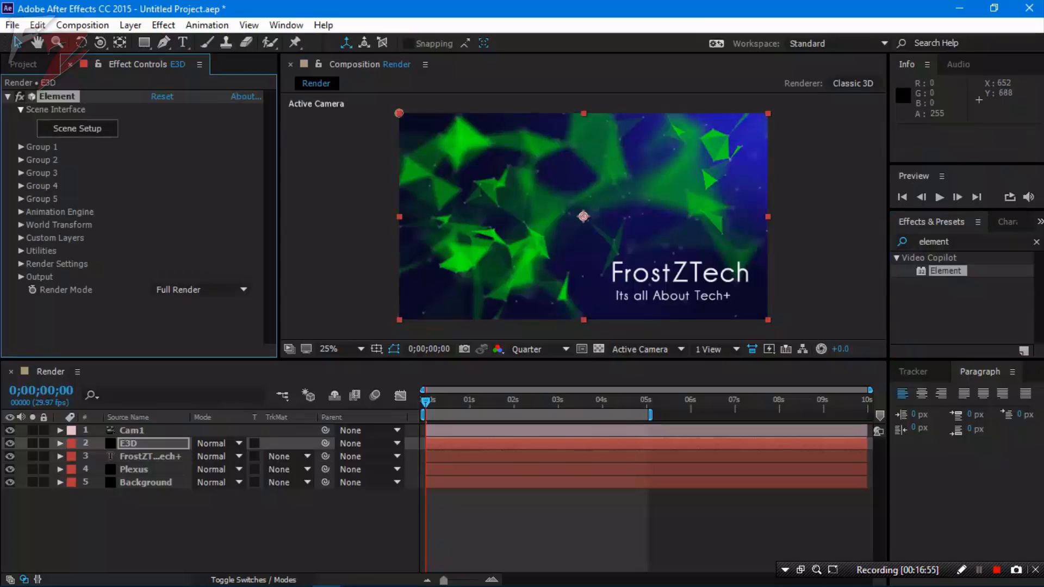
# Hide the FrostZTech text layer and select the E3D layer
pyautogui.click(150, 457)
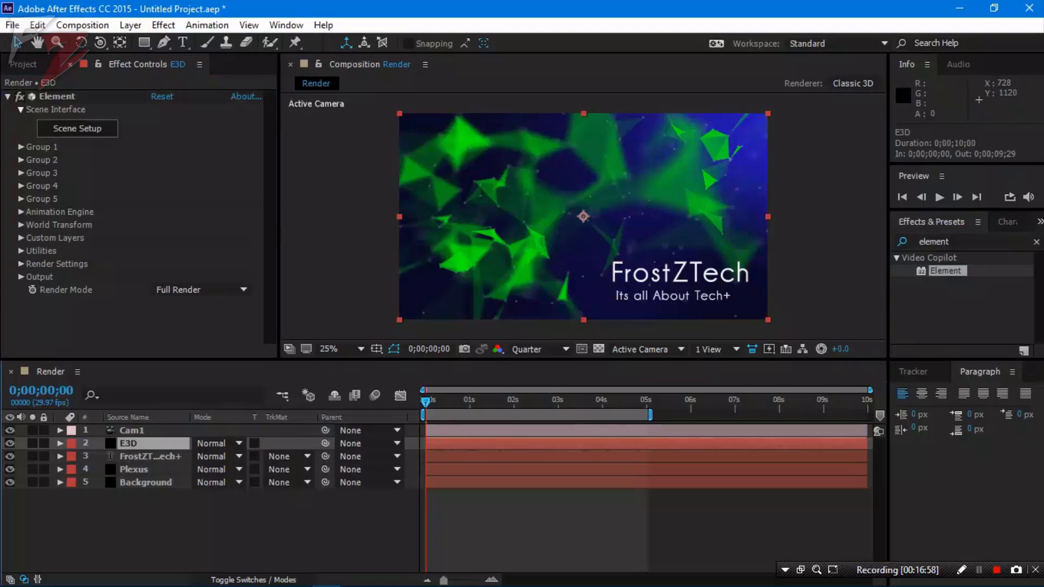
pyautogui.click(10, 456)
pyautogui.click(129, 444)
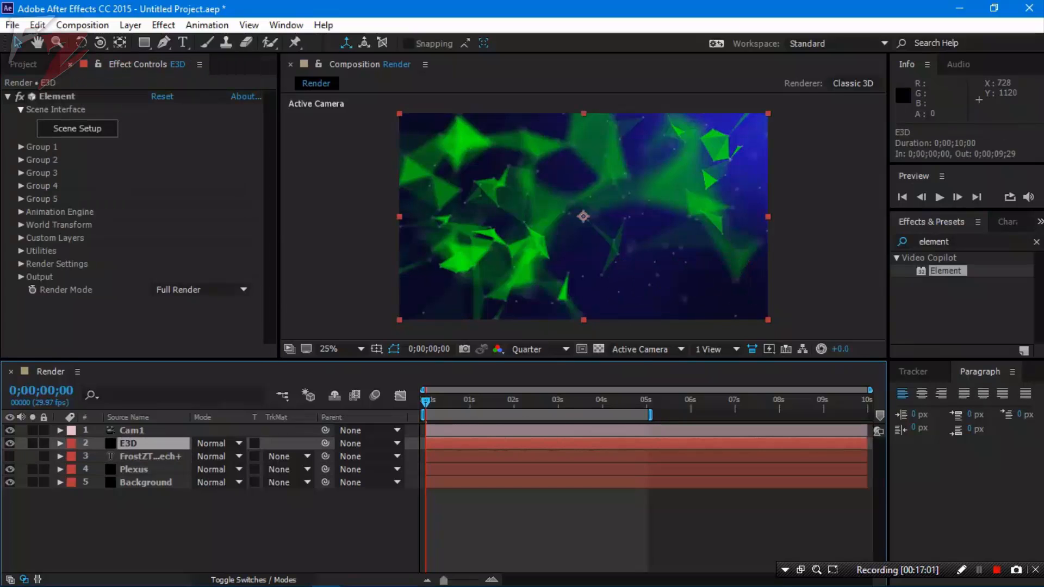
# Assign the FrostZTech text layer to Path Layer 1 of Element's custom text and masks, and open the Scene Setup
pyautogui.click(20, 237)
pyautogui.click(34, 250)
pyautogui.scroll(-4, 136, 245)
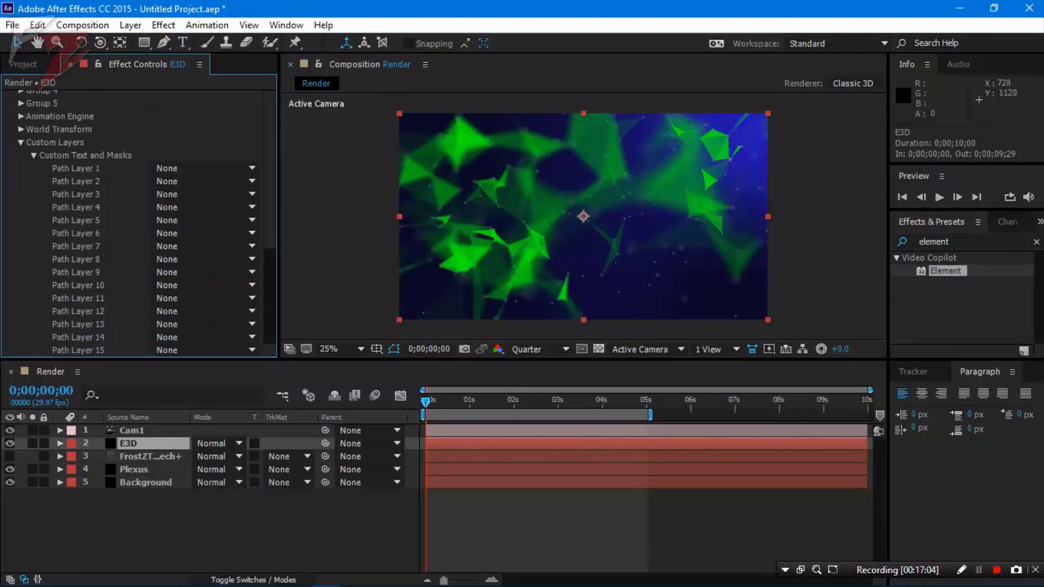
pyautogui.click(203, 168)
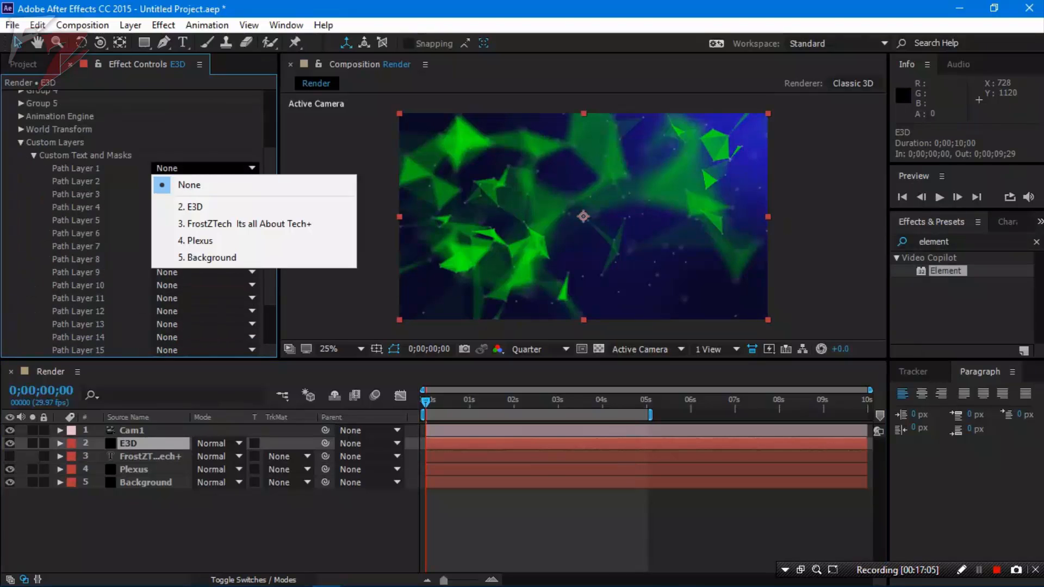
pyautogui.click(244, 224)
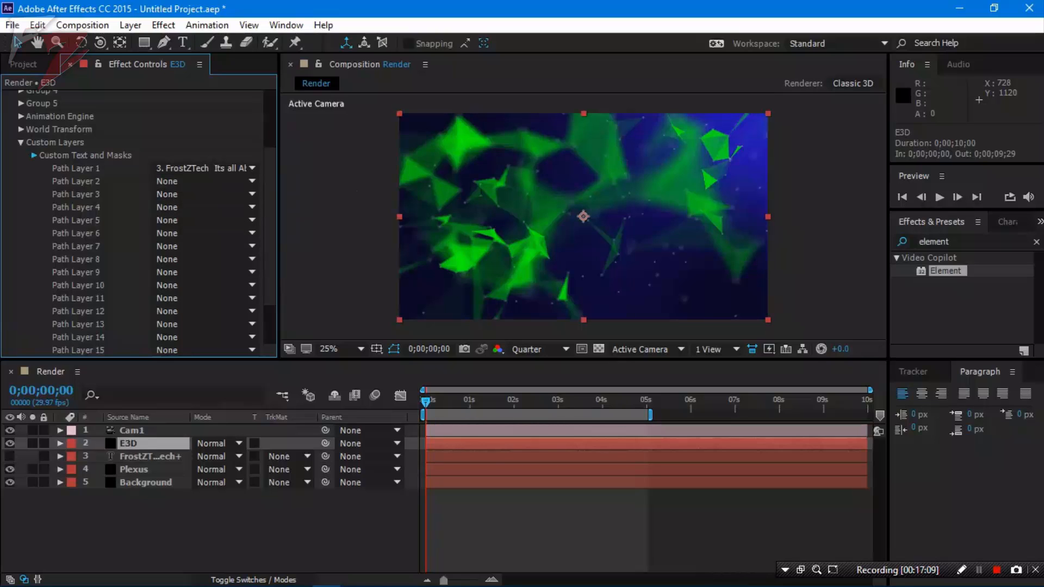
pyautogui.click(34, 155)
pyautogui.click(21, 238)
pyautogui.click(77, 129)
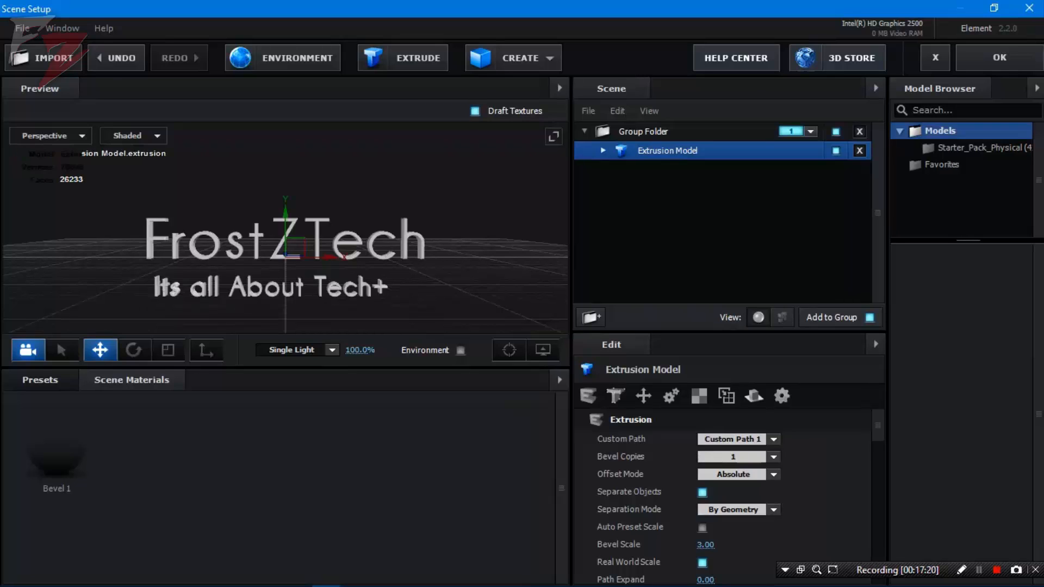
# Hide the grid in the scene preview and inspect the extruded title from several angles
pyautogui.moveTo(283, 245); pyautogui.dragTo(332, 261)
pyautogui.click(543, 350)
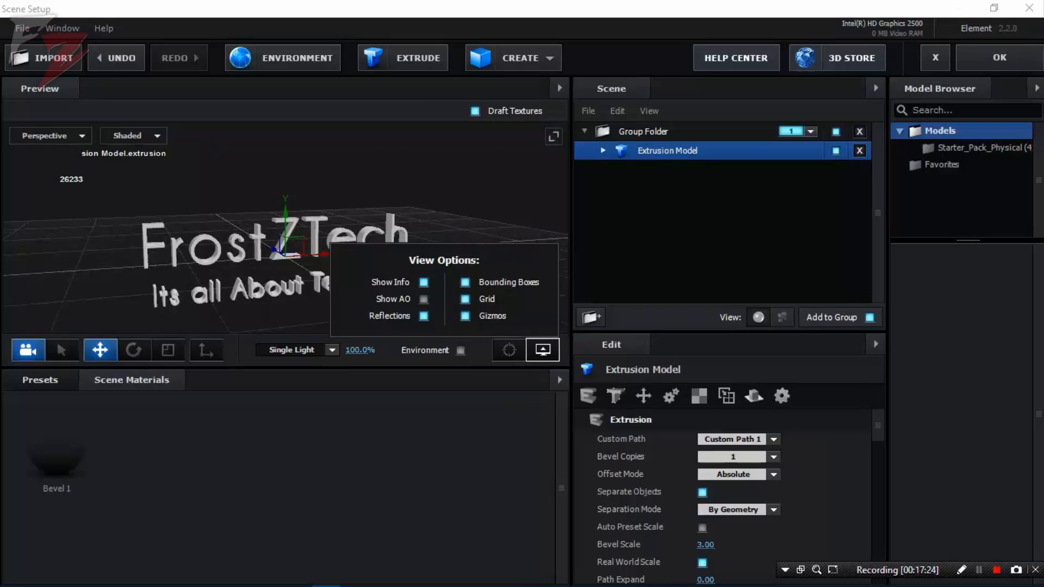
pyautogui.click(465, 299)
pyautogui.click(542, 350)
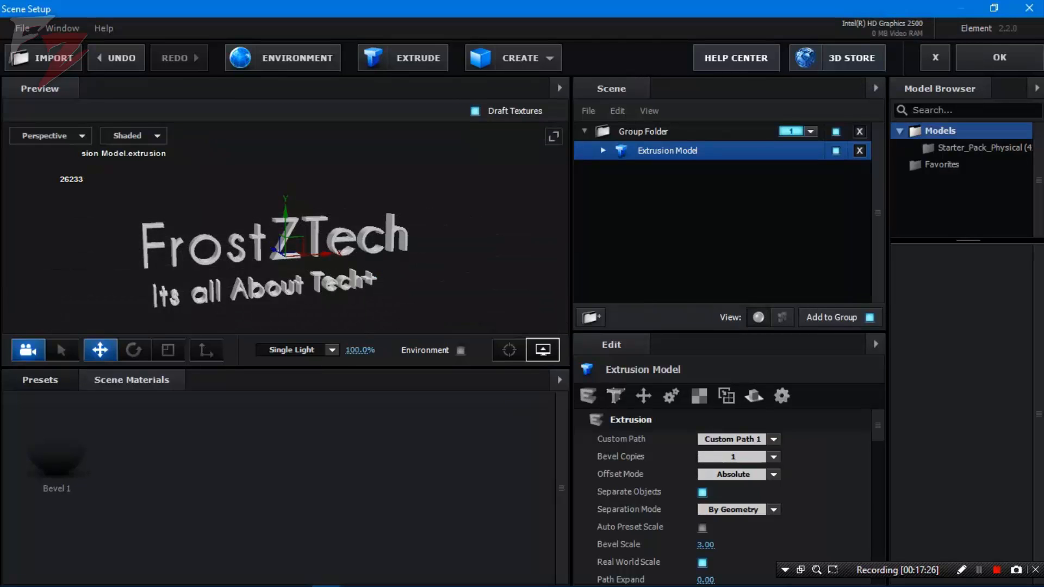
pyautogui.moveTo(326, 255); pyautogui.dragTo(369, 244)
pyautogui.scroll(3, 326, 240)
pyautogui.scroll(-2, 369, 244)
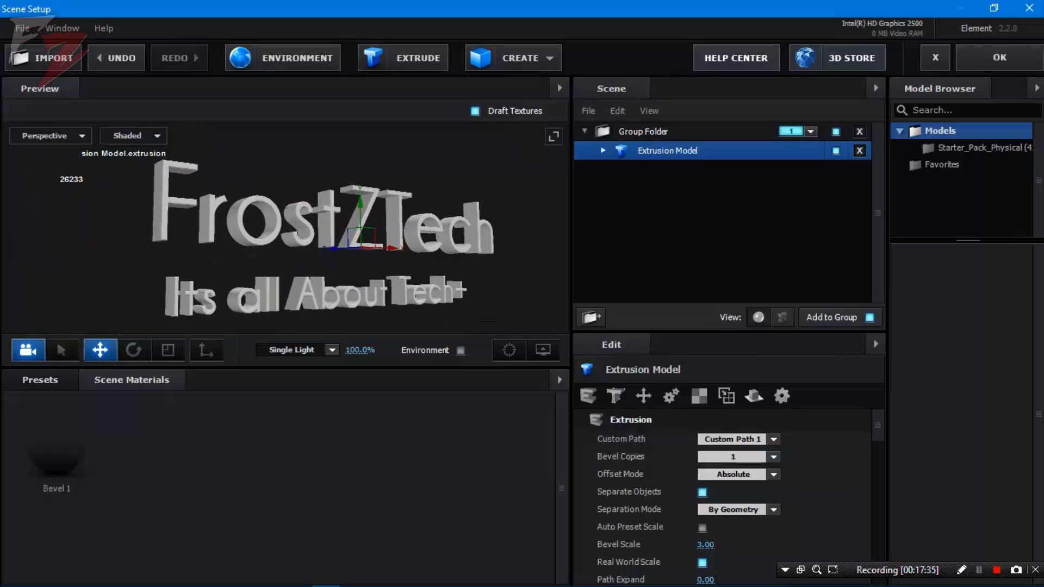
pyautogui.hotkey('ctrl', 'z')
pyautogui.hotkey('ctrl', 'z')
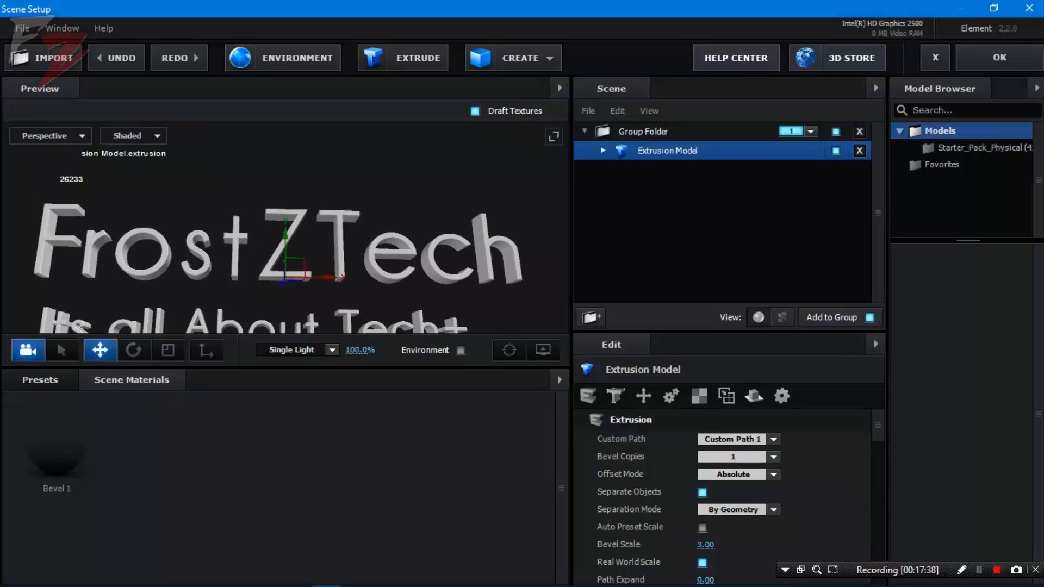
pyautogui.moveTo(285, 279); pyautogui.dragTo(409, 241)
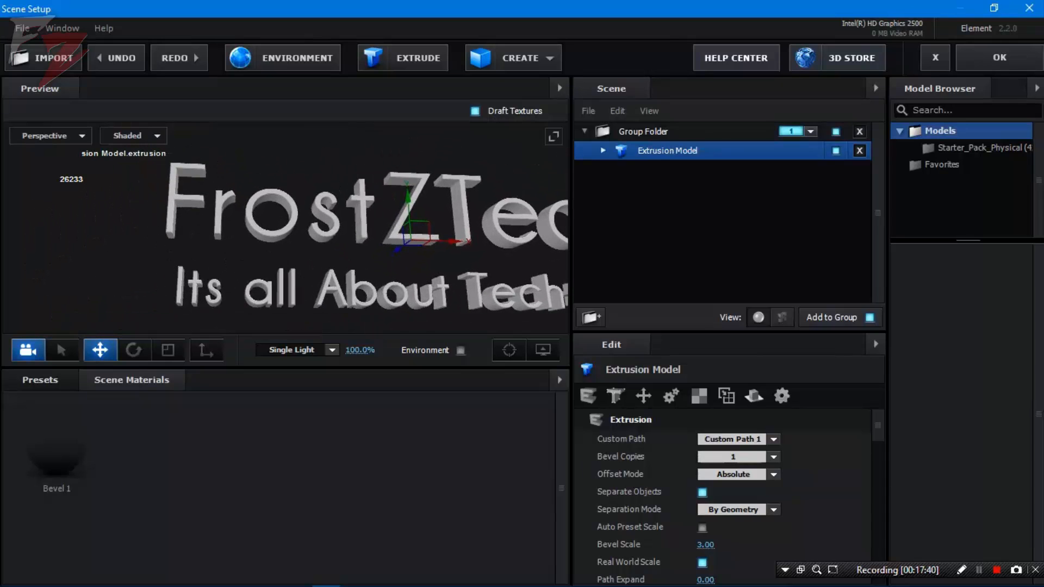
# Set Extrude to 1.50 and Expand Edges to 0.96 for Bevel 1 of the extrusion model
pyautogui.click(603, 151)
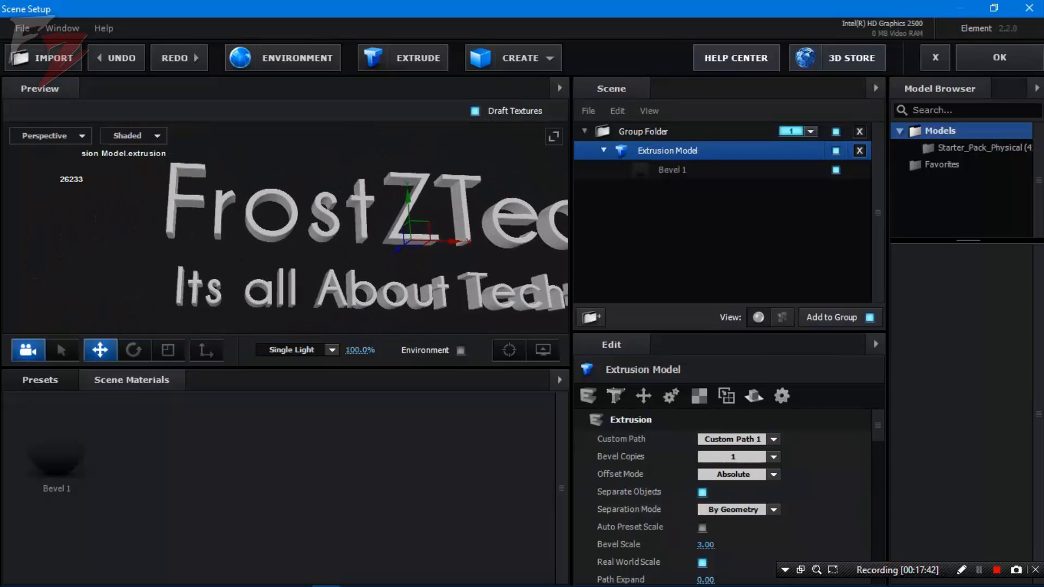
pyautogui.click(672, 169)
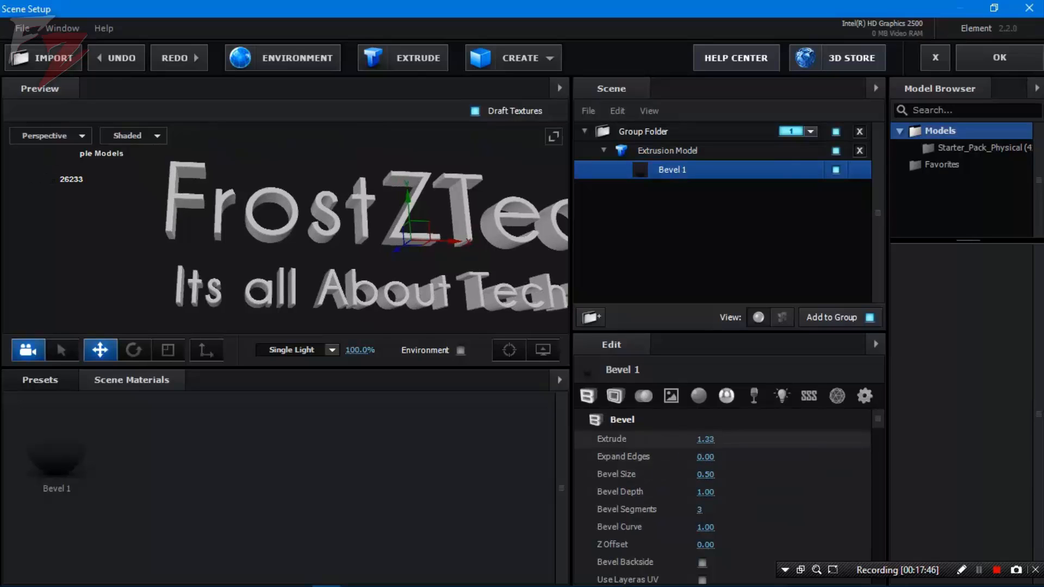
pyautogui.moveTo(304, 244); pyautogui.dragTo(392, 262)
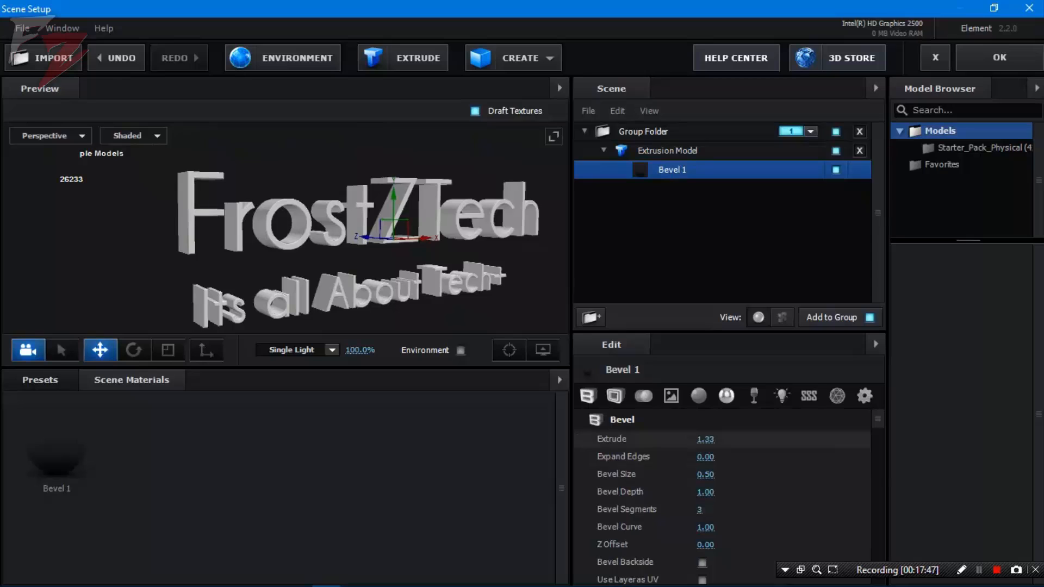
pyautogui.click(706, 439)
pyautogui.write('1')
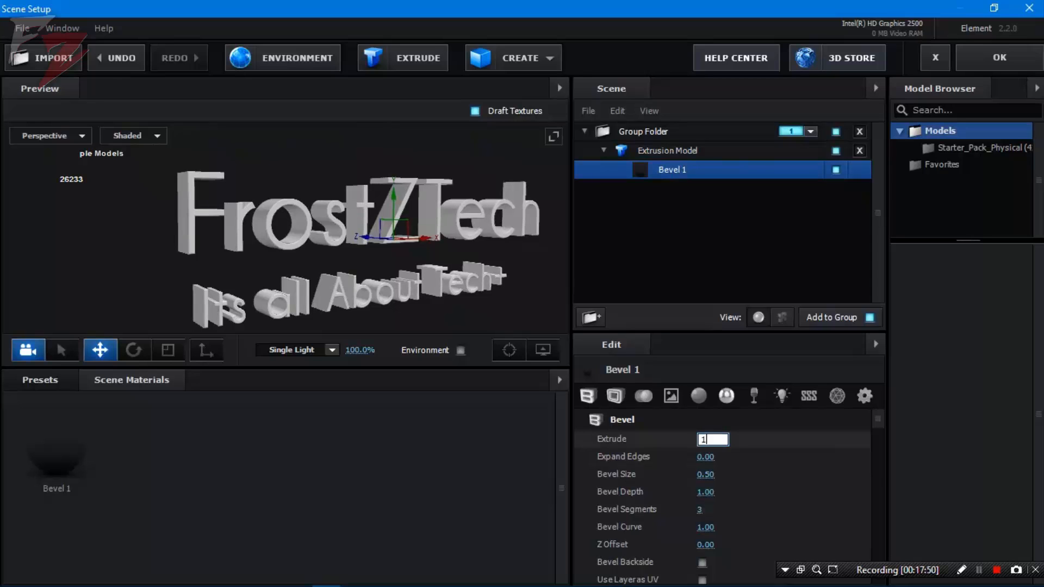
pyautogui.write('.5')
pyautogui.press('Return')
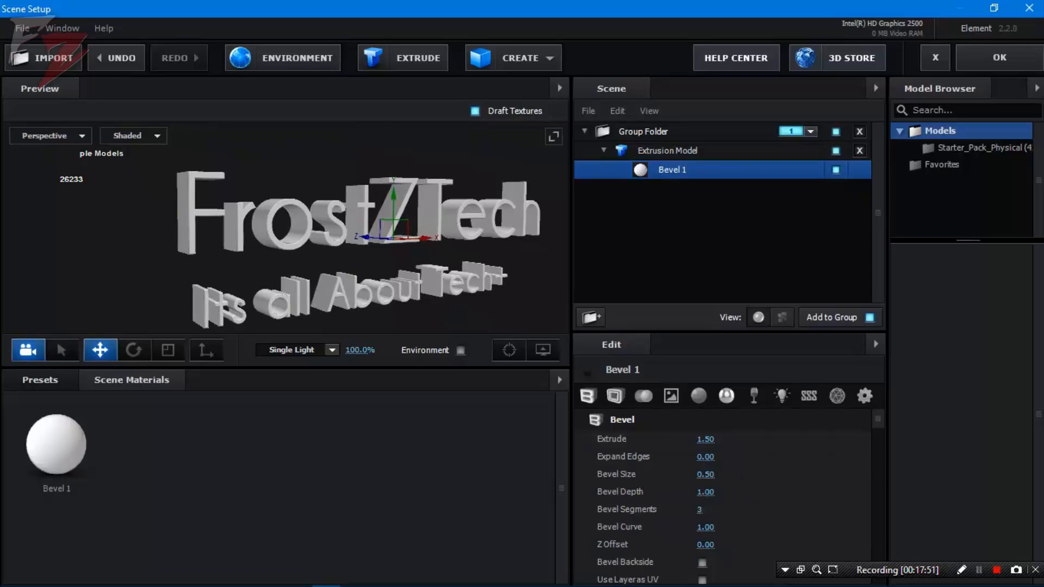
pyautogui.moveTo(348, 234); pyautogui.dragTo(321, 234)
pyautogui.moveTo(706, 457); pyautogui.dragTo(758, 457)
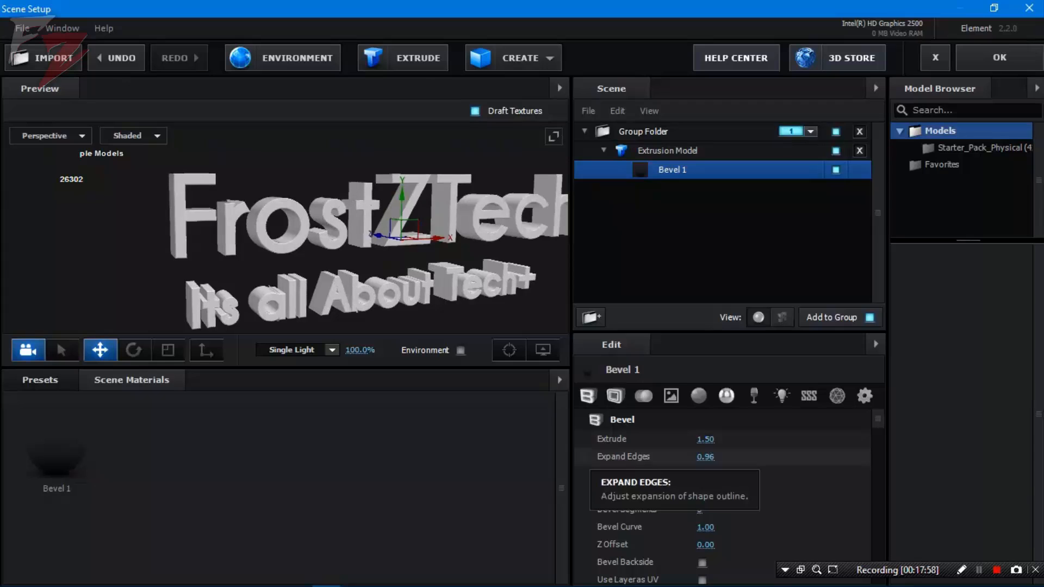
# Examine the extruded title's mesh in Wireframe display and return the preview to Shaded
pyautogui.click(133, 136)
pyautogui.click(135, 136)
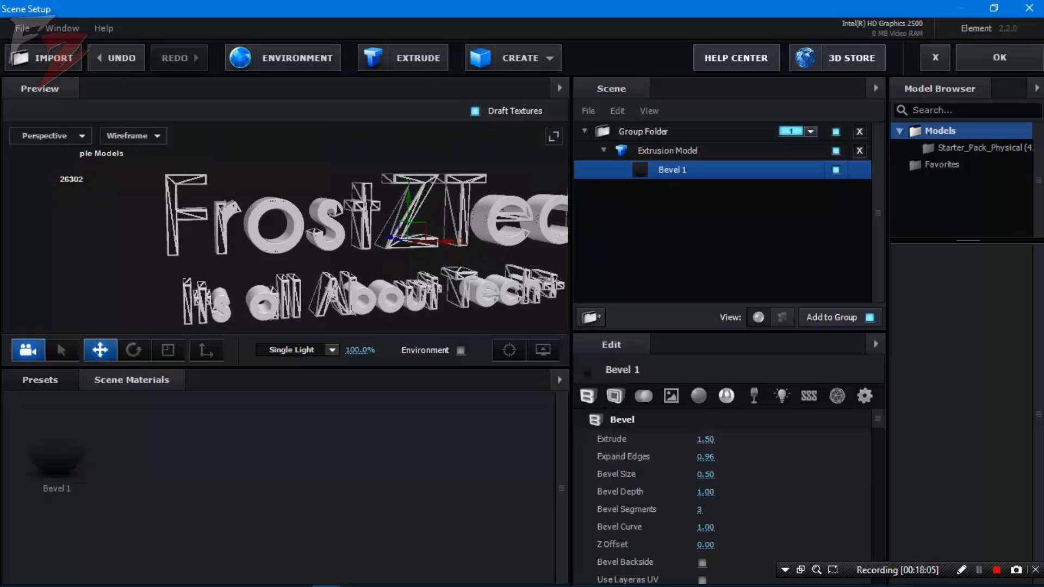
pyautogui.moveTo(316, 239)
pyautogui.mouseDown()
pyautogui.moveTo(282, 239)
pyautogui.moveTo(364, 220)
pyautogui.moveTo(326, 217)
pyautogui.moveTo(403, 223)
pyautogui.moveTo(344, 216)
pyautogui.mouseUp()
pyautogui.click(133, 136)
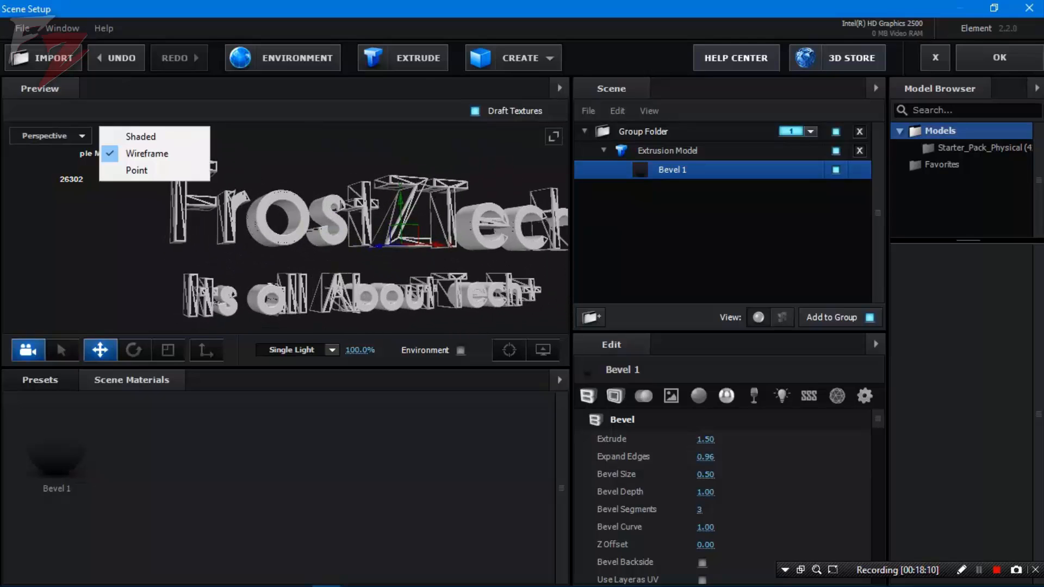
pyautogui.click(140, 137)
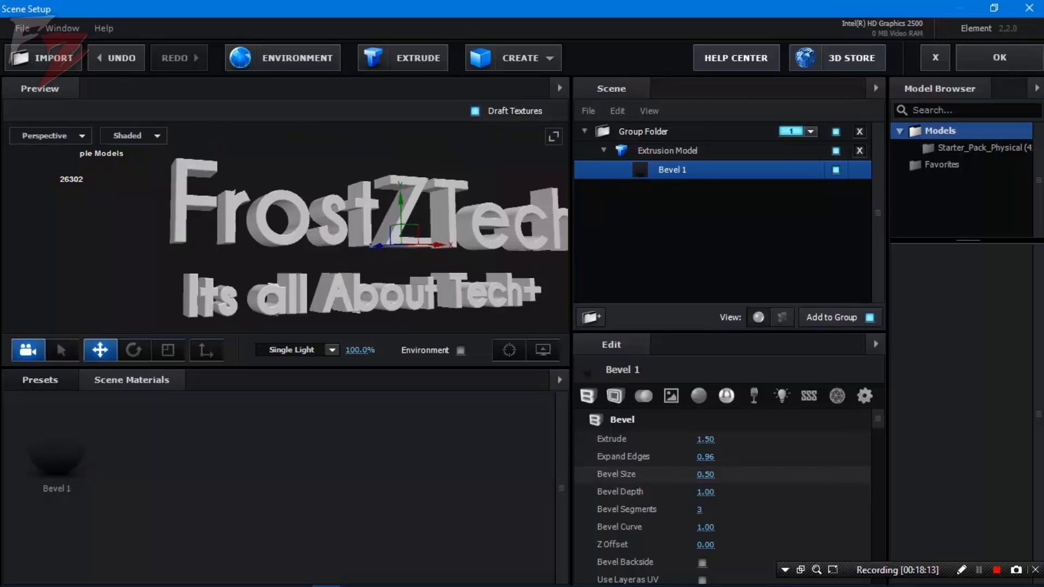
# Set the Bevel Size of Bevel 1 to 0.81 and check the letter edges from close up and at an angle
pyautogui.moveTo(706, 475); pyautogui.dragTo(716, 475)
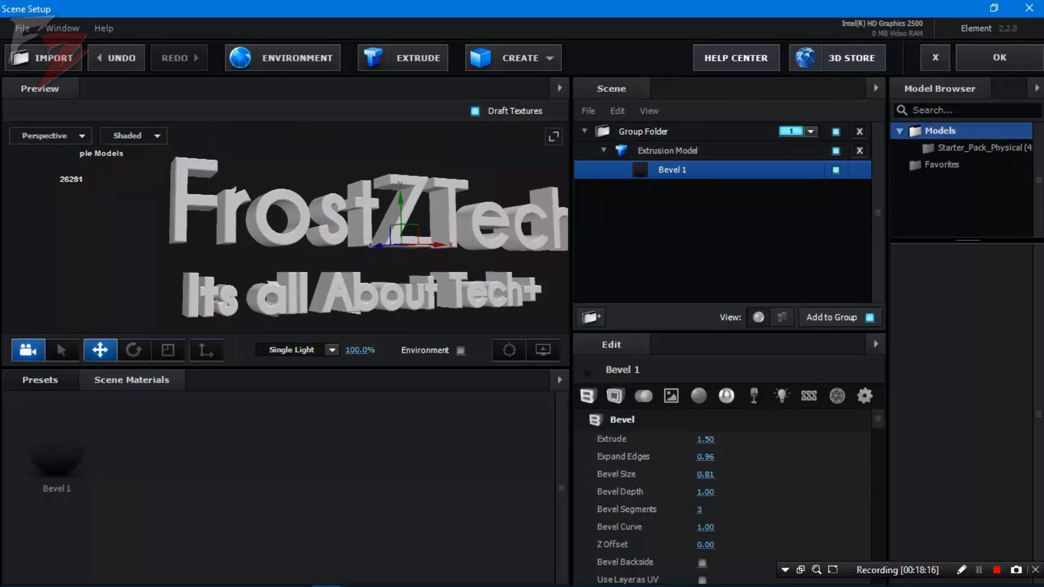
pyautogui.scroll(6, 285, 228)
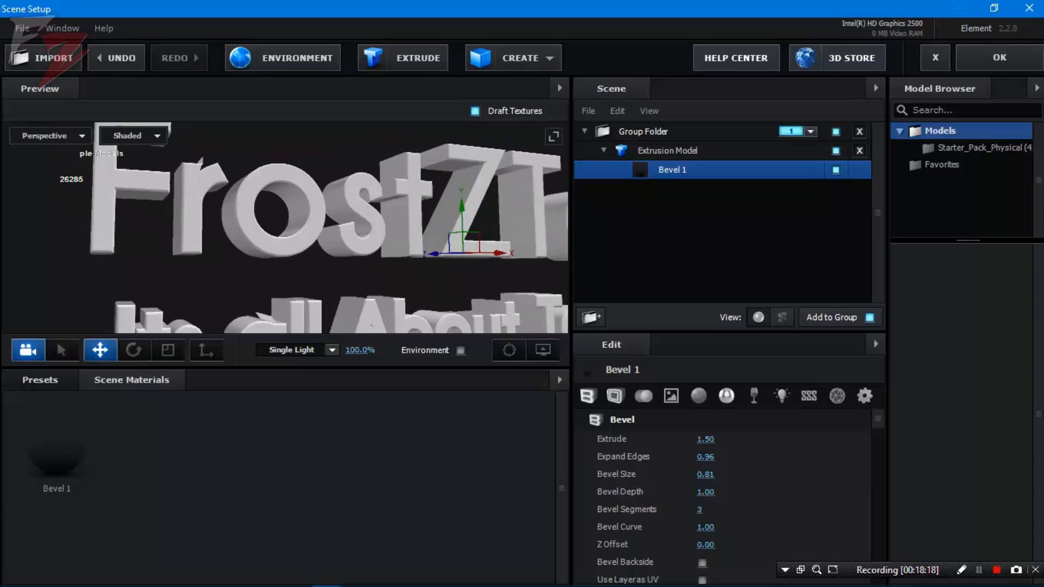
pyautogui.scroll(-4, 286, 229)
pyautogui.scroll(-6, 286, 228)
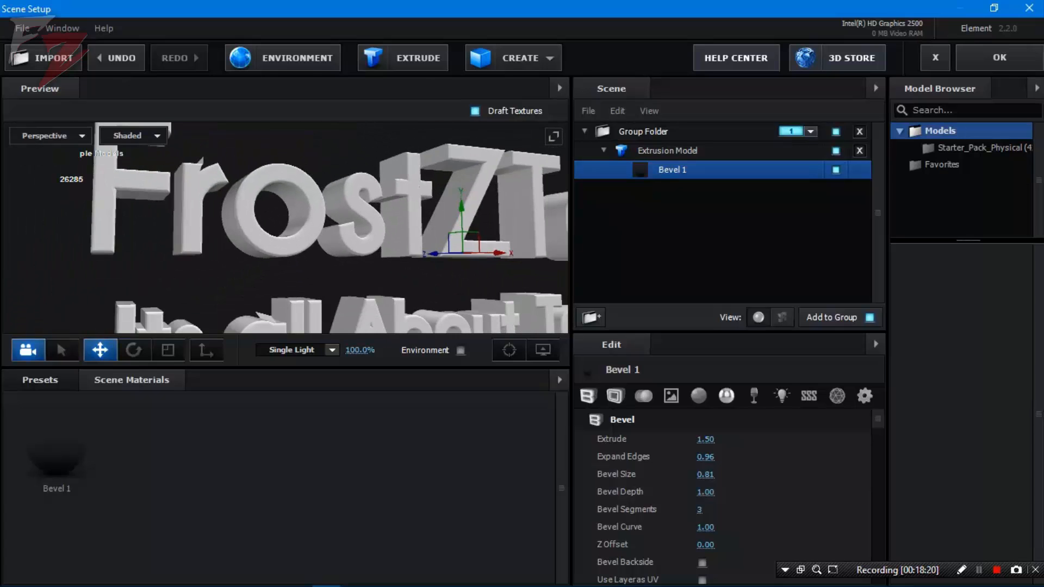
pyautogui.moveTo(285, 229)
pyautogui.mouseDown()
pyautogui.moveTo(326, 237)
pyautogui.moveTo(323, 217)
pyautogui.moveTo(269, 220)
pyautogui.moveTo(296, 226)
pyautogui.mouseUp()
pyautogui.scroll(-1, 285, 229)
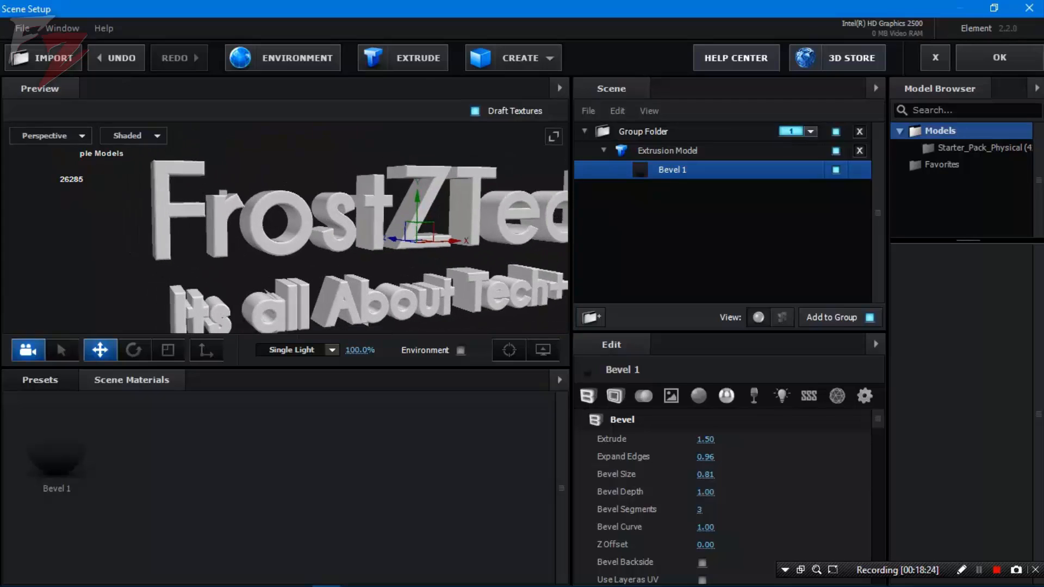
pyautogui.scroll(-1, 285, 229)
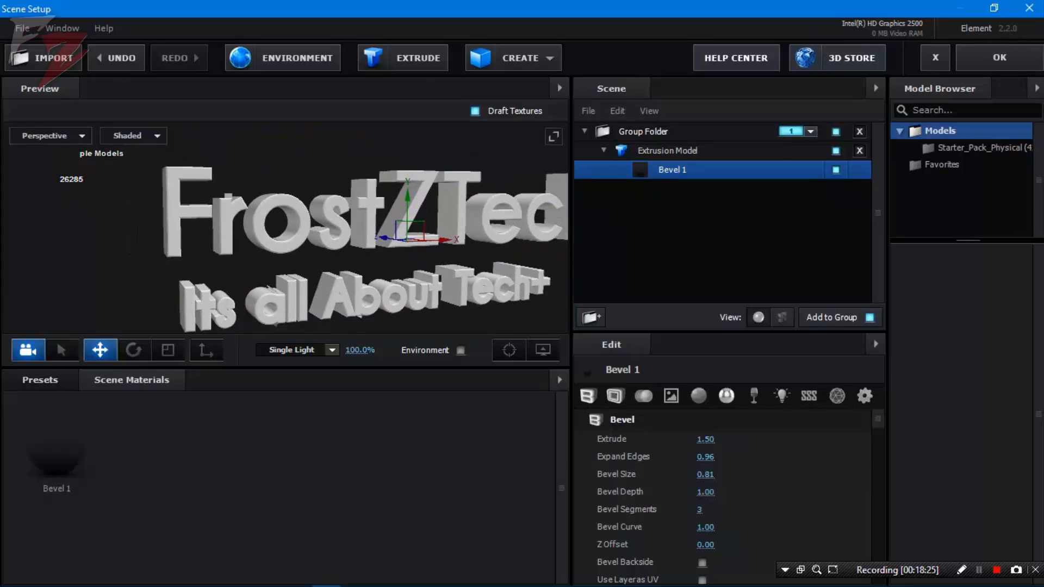
# Load noise-good.png from the Desktop as the Diffuse texture of Bevel 1
pyautogui.scroll(-5, 723, 498)
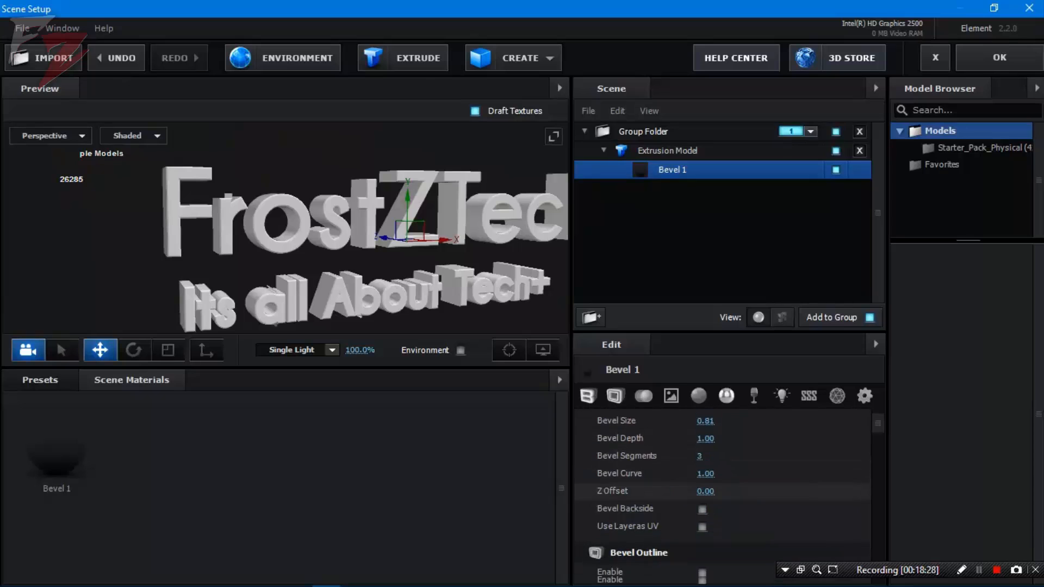
pyautogui.scroll(-2, 723, 490)
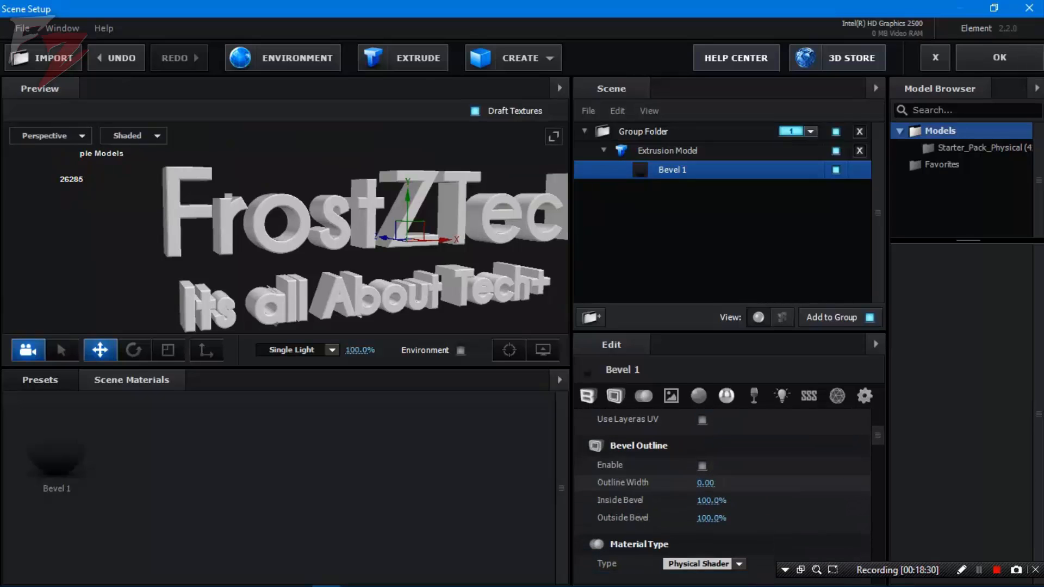
pyautogui.scroll(-5, 723, 495)
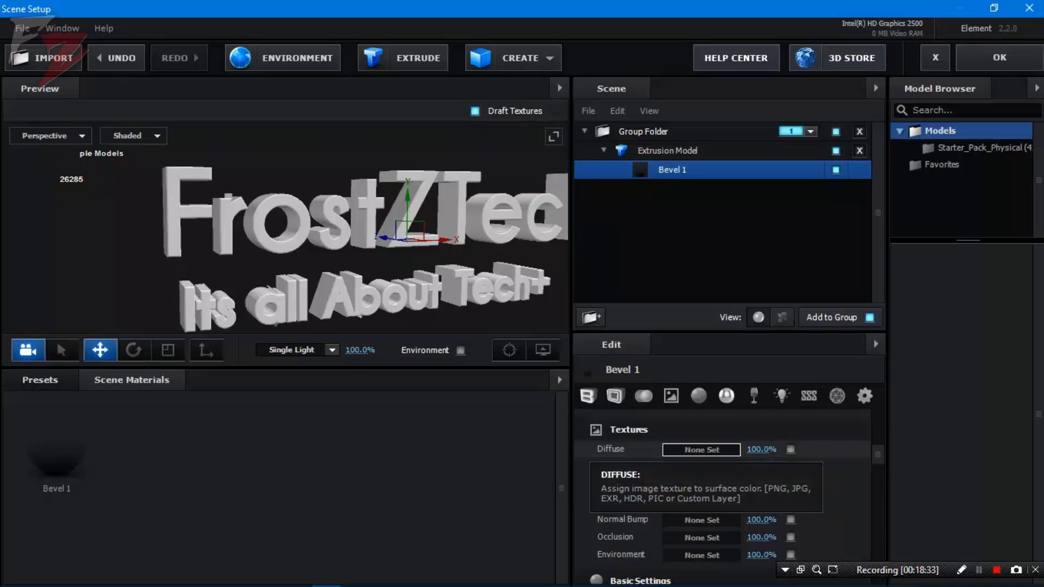
pyautogui.click(701, 450)
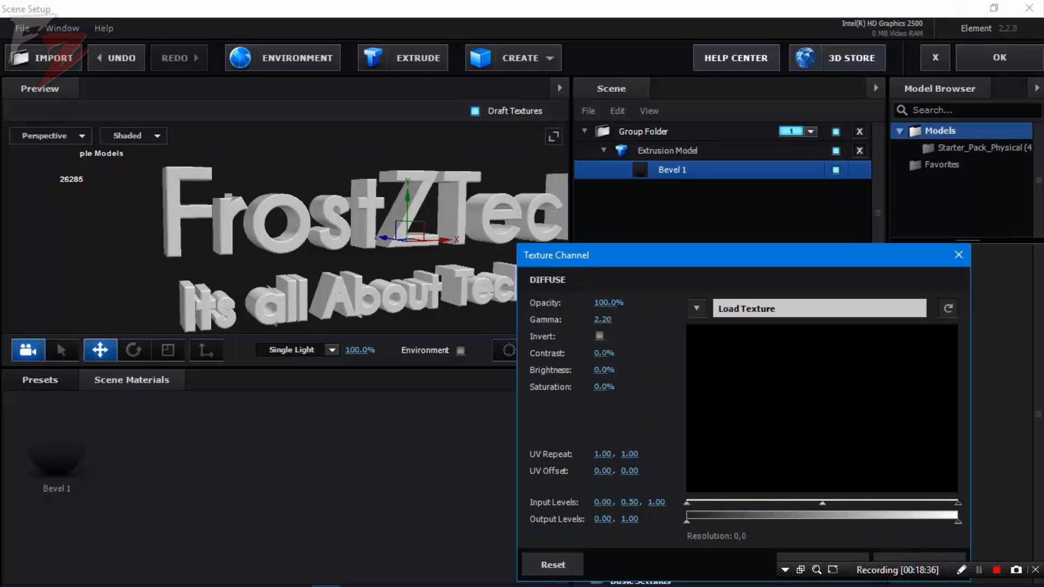
pyautogui.click(761, 308)
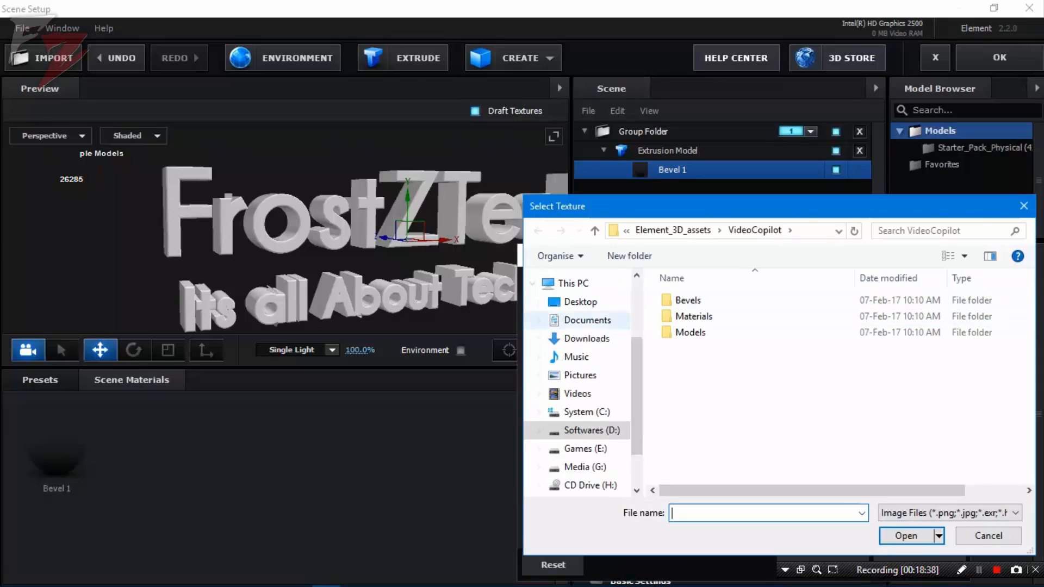
pyautogui.click(580, 302)
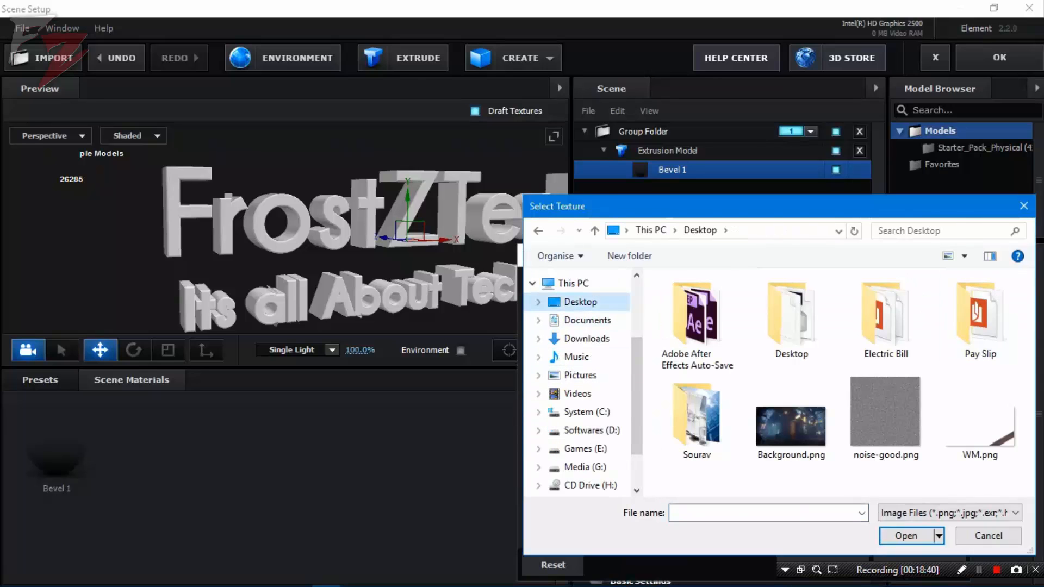
pyautogui.doubleClick(885, 415)
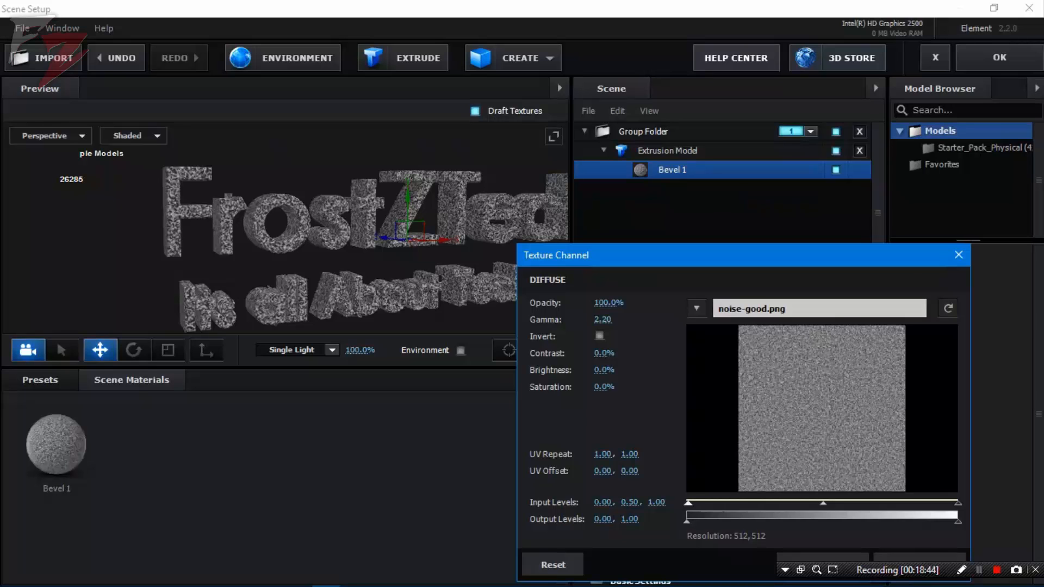
# Raise the lower Output Level of the diffuse noise texture to 0.92, keep the Input Levels at default, and accept the texture settings
pyautogui.moveTo(687, 503); pyautogui.dragTo(857, 503)
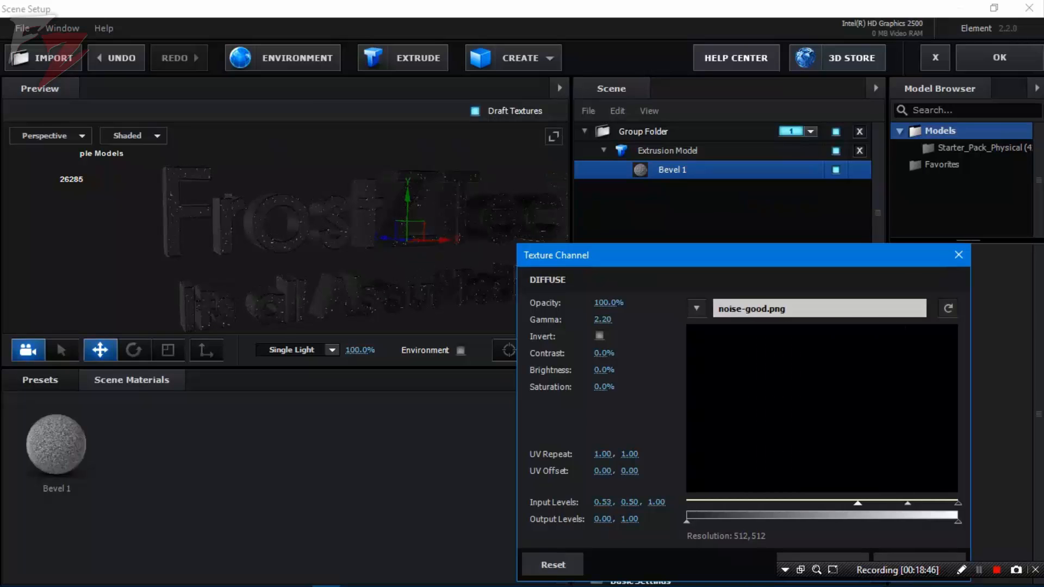
pyautogui.moveTo(935, 503)
pyautogui.mouseDown()
pyautogui.moveTo(687, 503)
pyautogui.moveTo(740, 521)
pyautogui.moveTo(936, 521)
pyautogui.mouseUp()
pyautogui.moveTo(743, 260); pyautogui.dragTo(706, 153)
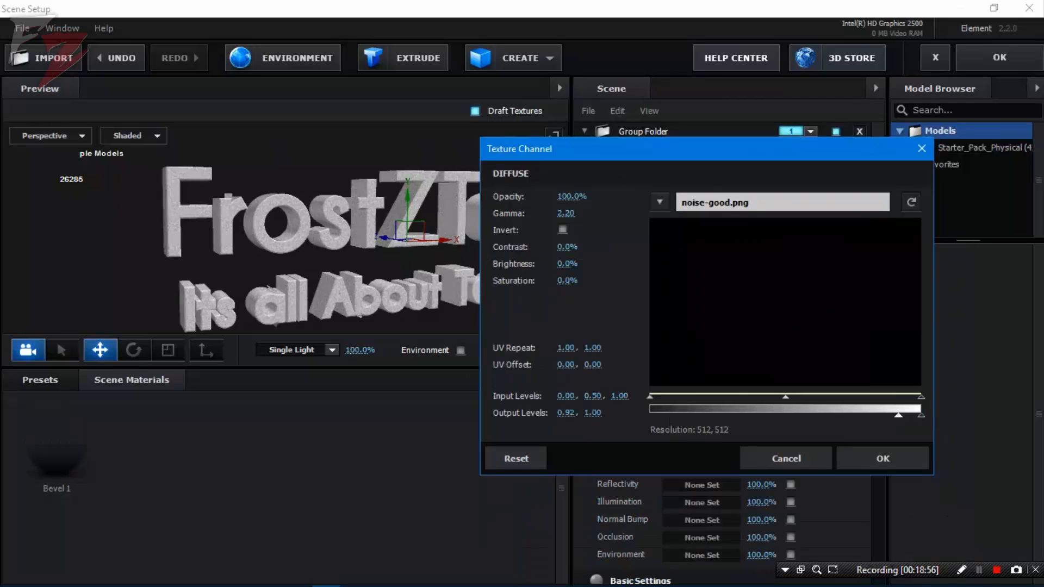
pyautogui.click(883, 459)
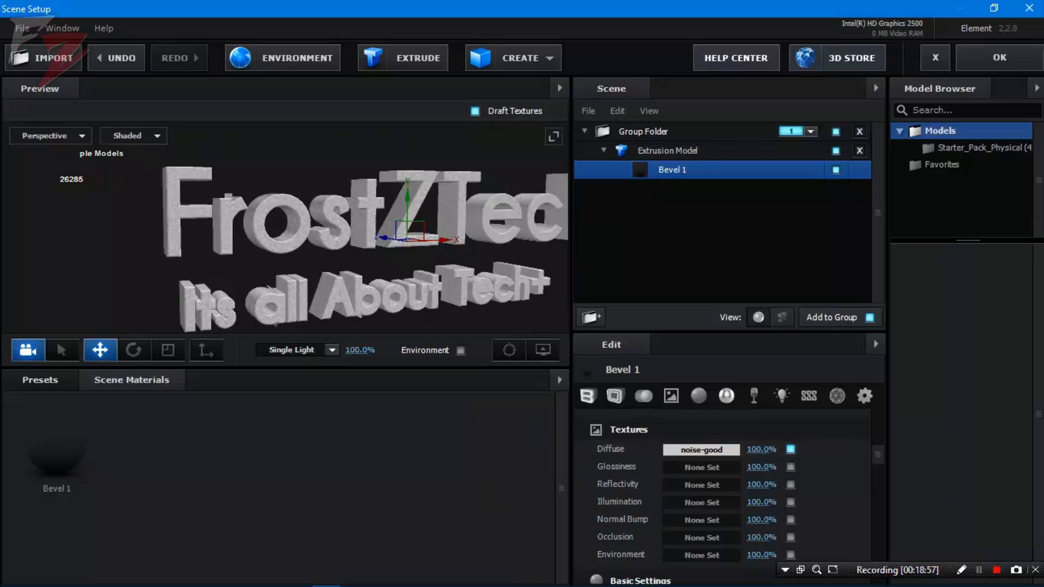
# Inspect the noise texture on the letters up close and reduce the Diffuse texture amount to 98%
pyautogui.scroll(5, 294, 228)
pyautogui.scroll(4, 285, 229)
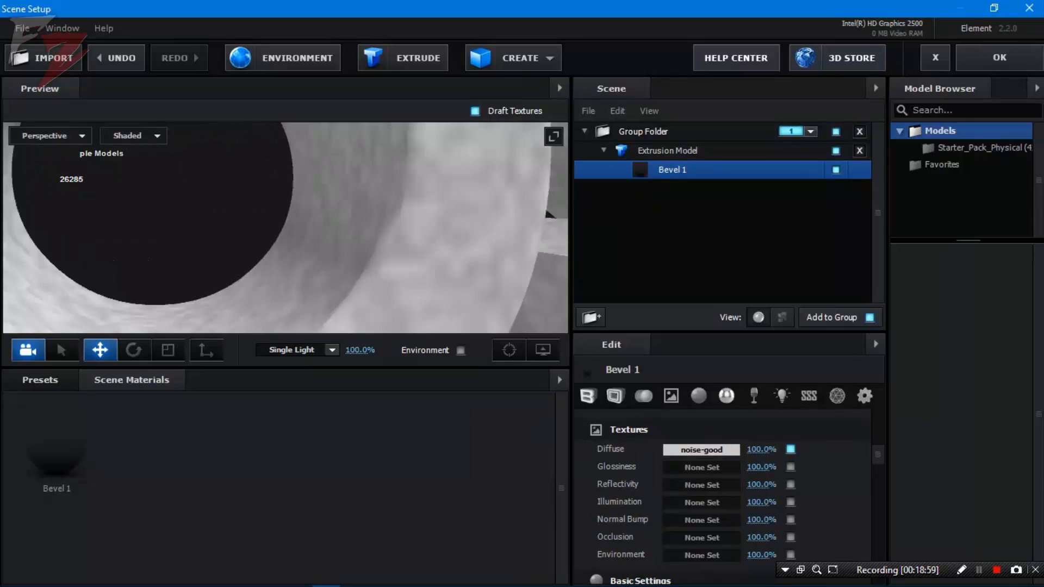
pyautogui.scroll(-4, 285, 228)
pyautogui.scroll(-6, 285, 228)
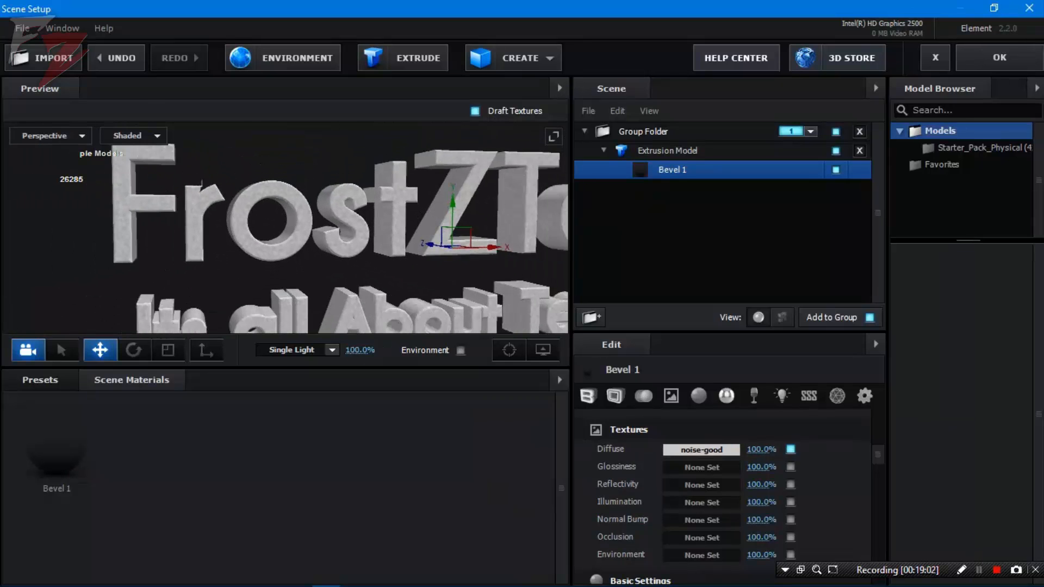
pyautogui.scroll(-2, 285, 228)
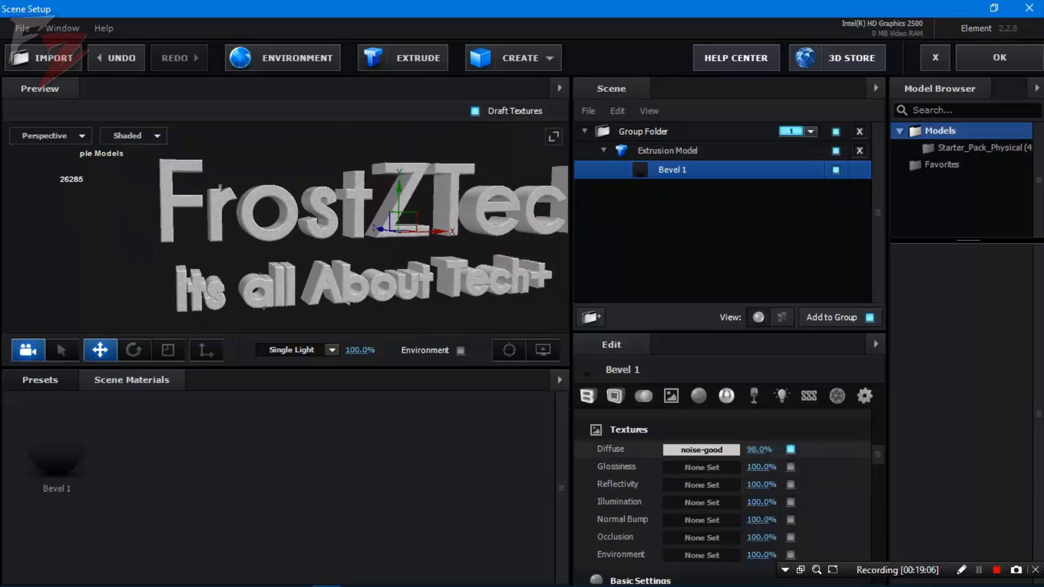
# Try a red Diffuse Color on Bevel 1 and restore it to white (FFFFFF)
pyautogui.scroll(-5, 724, 489)
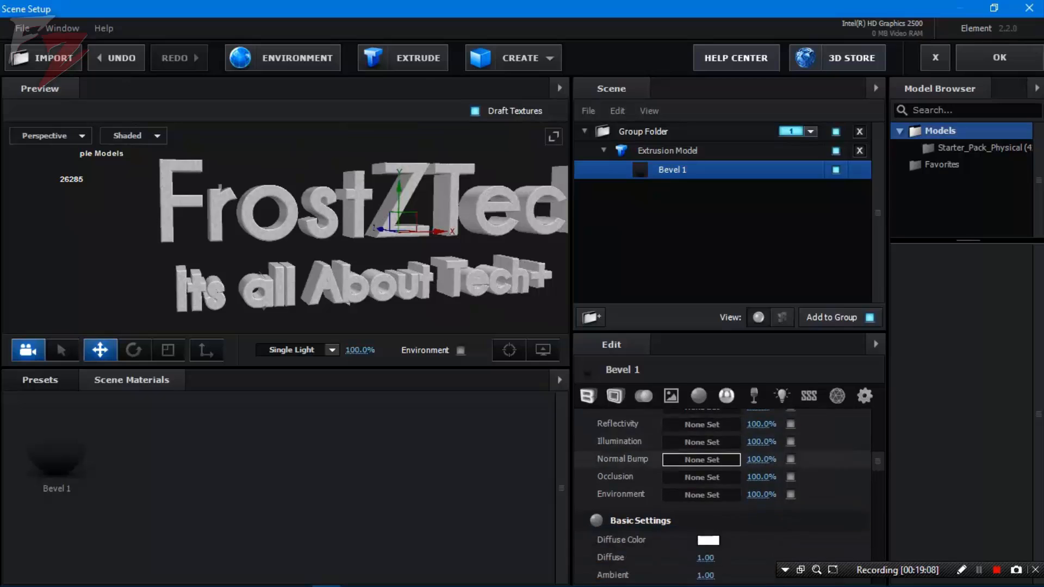
pyautogui.scroll(3, 723, 489)
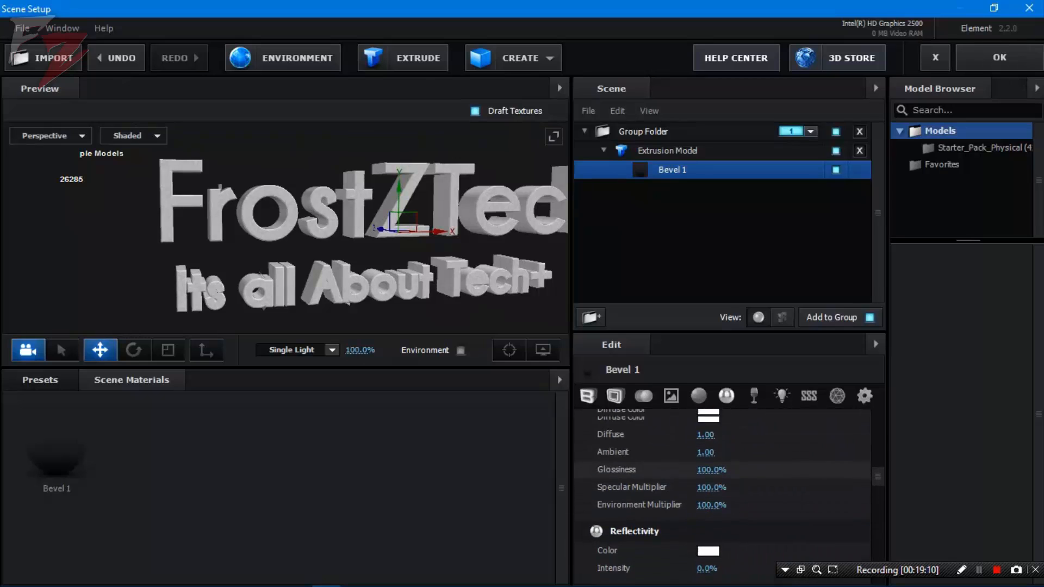
pyautogui.click(709, 440)
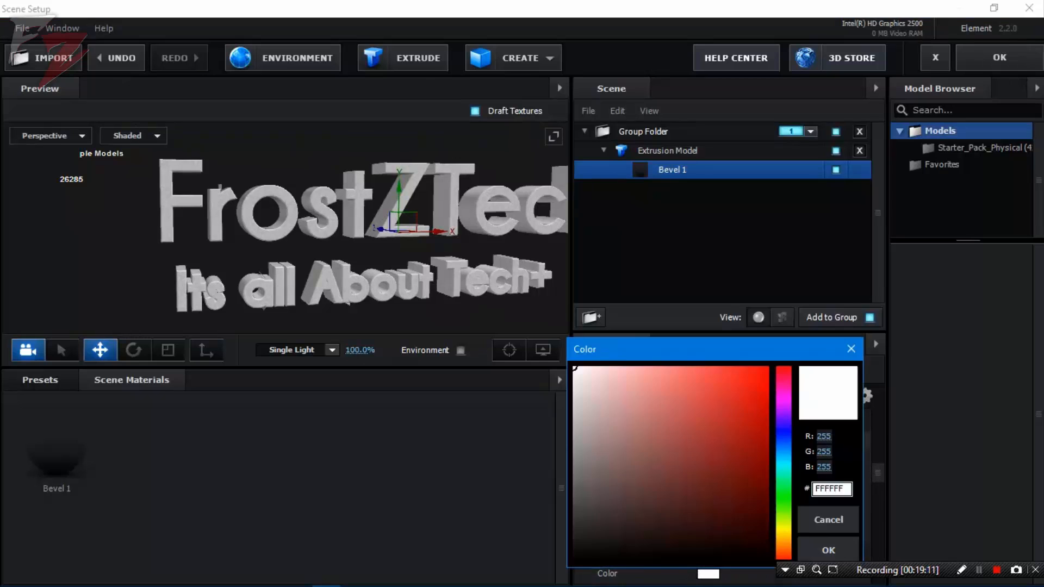
pyautogui.moveTo(708, 409); pyautogui.dragTo(573, 367)
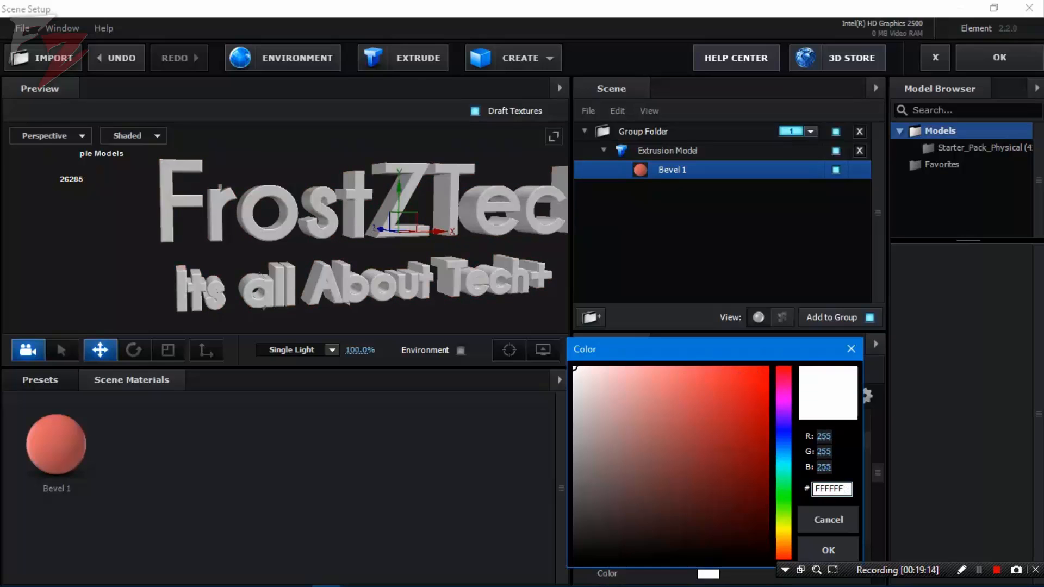
pyautogui.click(828, 551)
# Try adjusting the Reflectivity intensity and temporarily show the environment behind the title to preview it
pyautogui.scroll(-5, 723, 490)
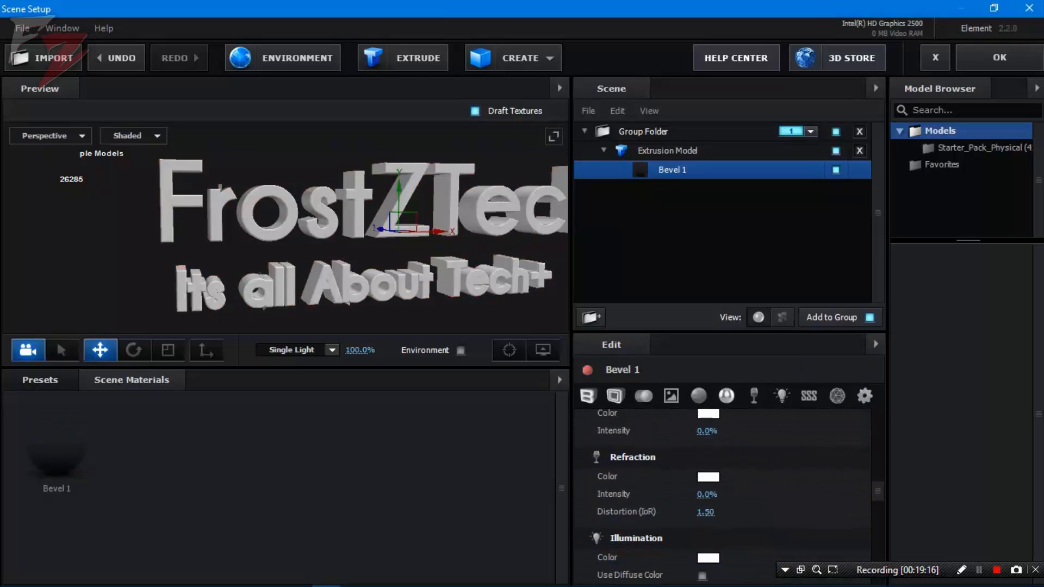
pyautogui.scroll(1, 723, 489)
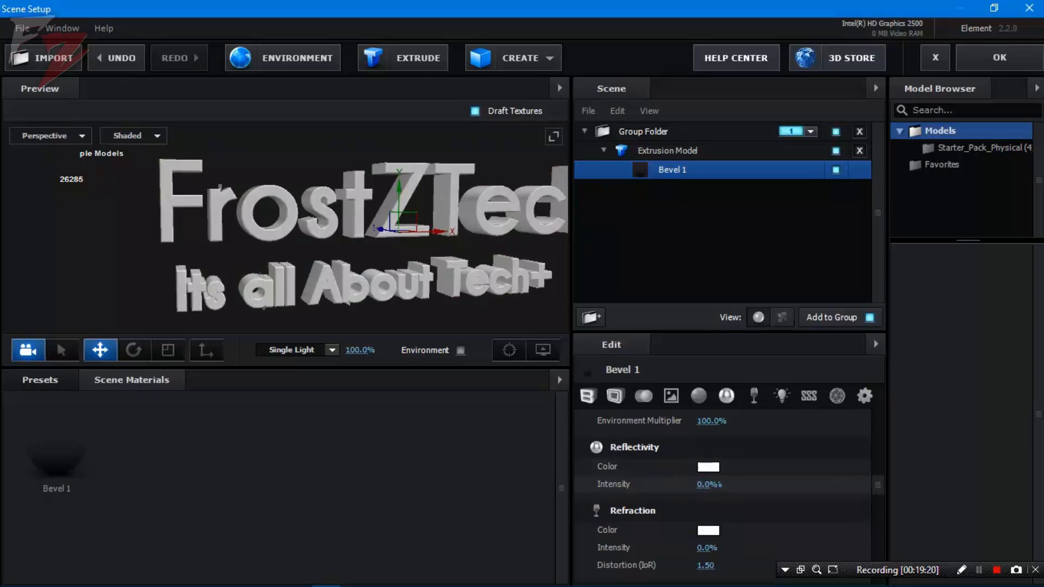
pyautogui.moveTo(707, 485)
pyautogui.mouseDown()
pyautogui.moveTo(762, 484)
pyautogui.moveTo(701, 484)
pyautogui.mouseUp()
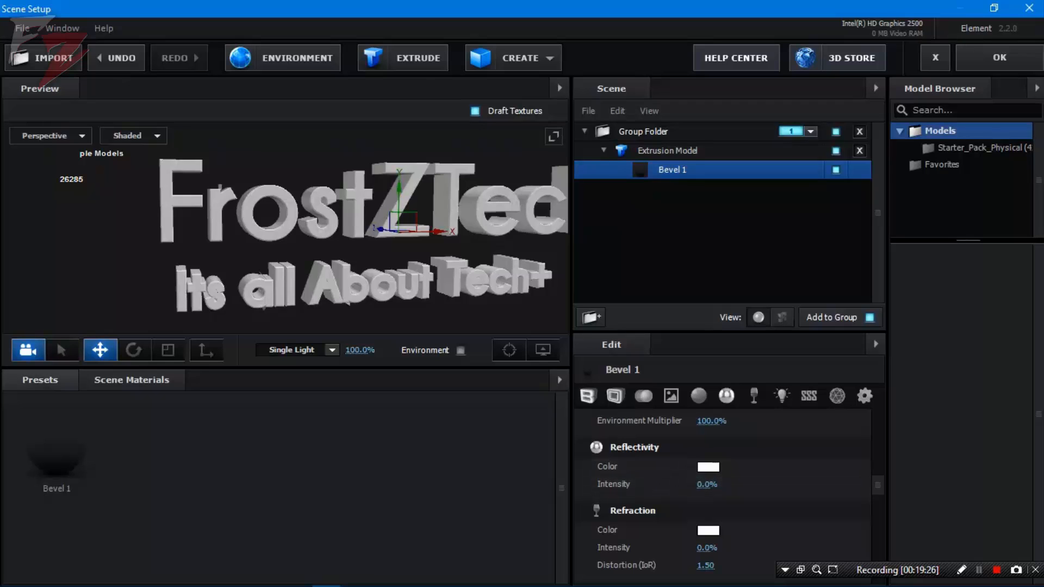
pyautogui.click(461, 351)
pyautogui.moveTo(348, 256)
pyautogui.mouseDown()
pyautogui.moveTo(445, 253)
pyautogui.moveTo(228, 261)
pyautogui.moveTo(446, 258)
pyautogui.moveTo(366, 258)
pyautogui.mouseUp()
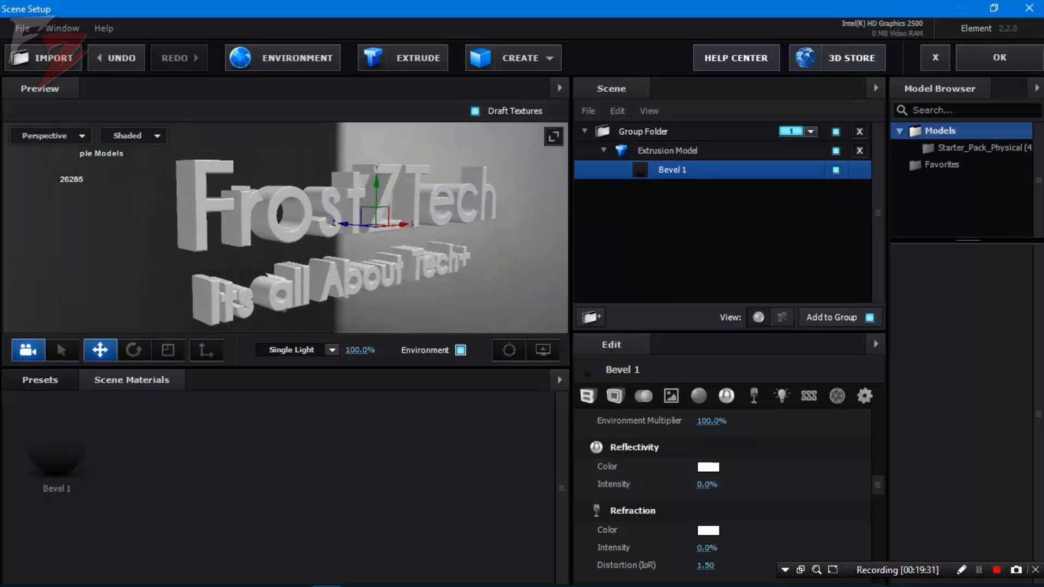
pyautogui.click(461, 350)
# Set the Reflectivity color of Bevel 1 to green with an intensity of 97% and check the title from another angle
pyautogui.click(708, 467)
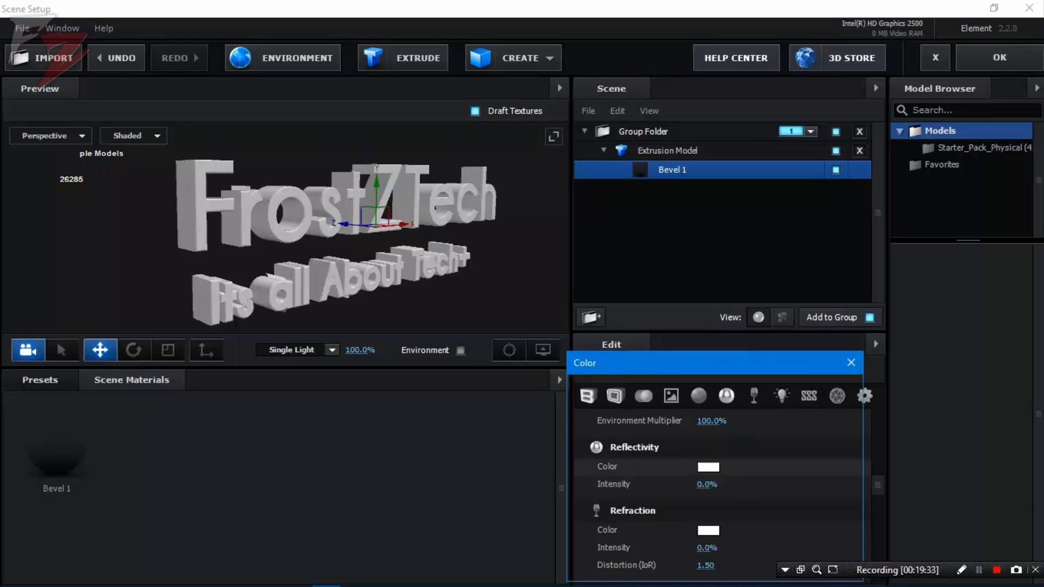
pyautogui.moveTo(709, 460)
pyautogui.mouseDown()
pyautogui.moveTo(710, 443)
pyautogui.moveTo(763, 460)
pyautogui.moveTo(784, 516)
pyautogui.mouseUp()
pyautogui.moveTo(756, 436); pyautogui.dragTo(767, 436)
pyautogui.click(828, 555)
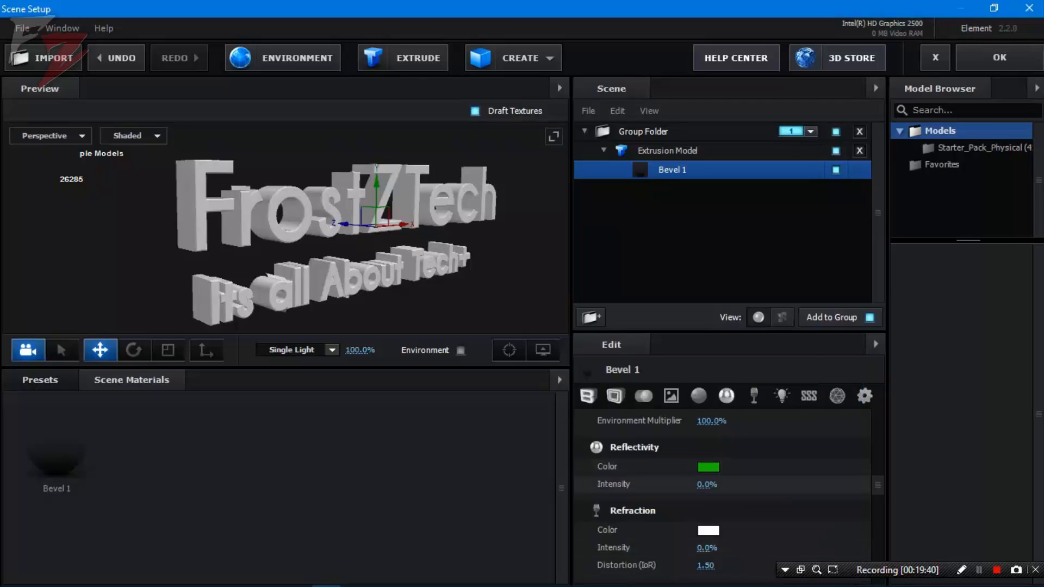
pyautogui.moveTo(709, 484); pyautogui.dragTo(718, 485)
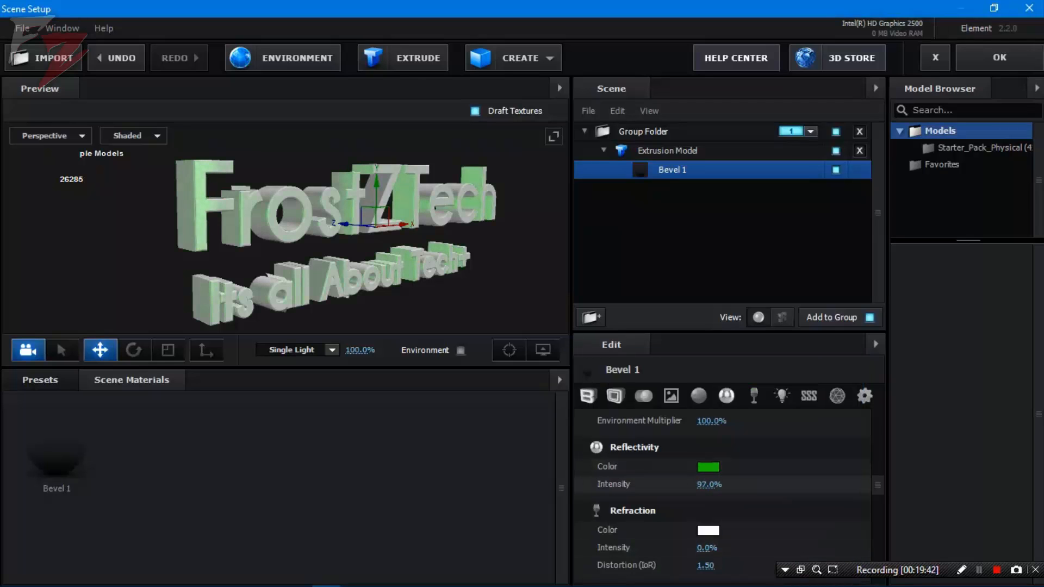
pyautogui.moveTo(337, 250); pyautogui.dragTo(361, 252)
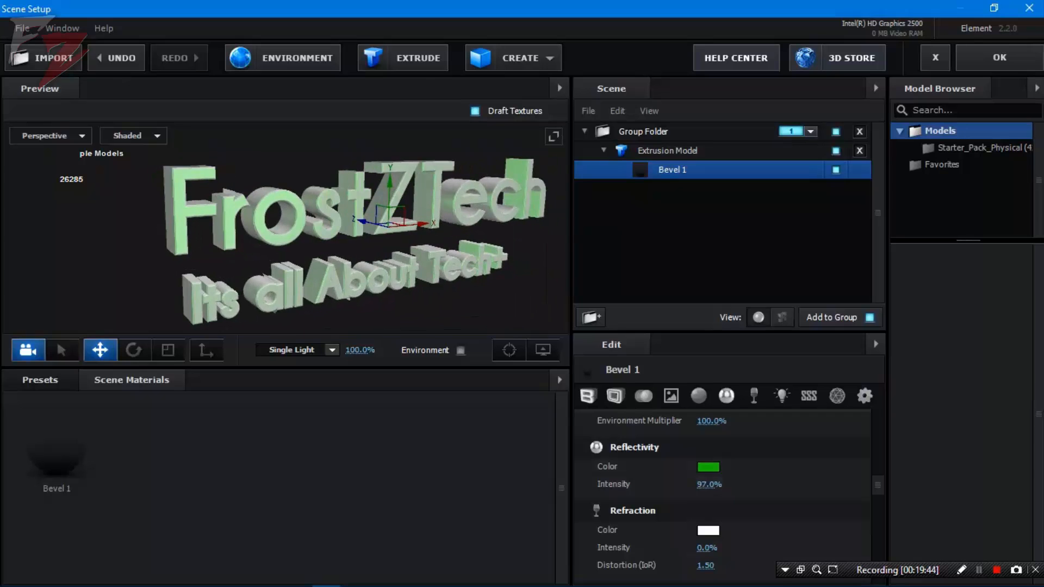
# Try the Use Diffuse Color option in Bevel 1's Illumination settings, turn it off again and check the neighbouring Illumination and Subsurface Scattering settings
pyautogui.scroll(-5, 722, 490)
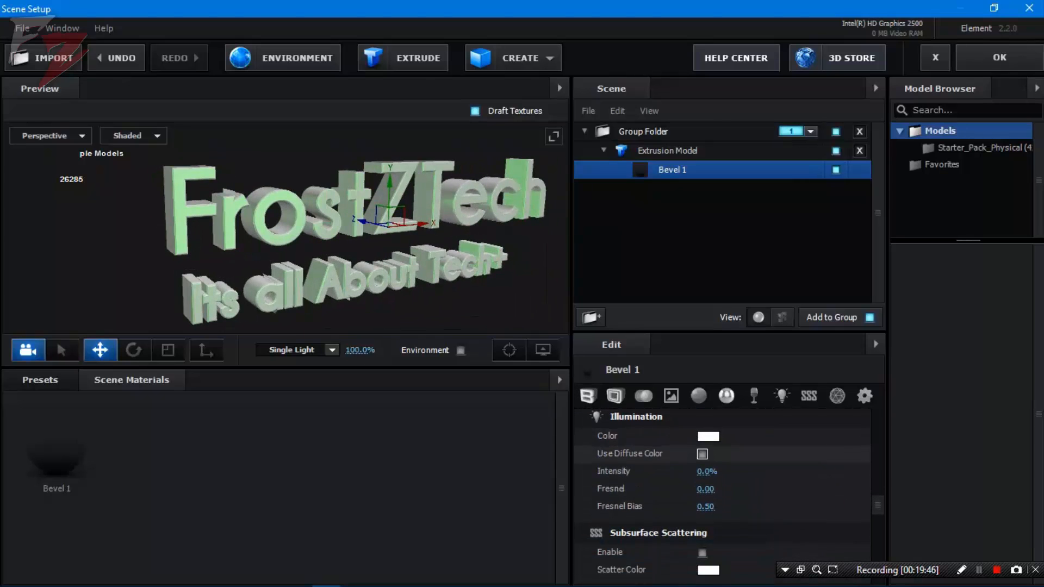
pyautogui.scroll(-3, 722, 479)
pyautogui.scroll(4, 722, 479)
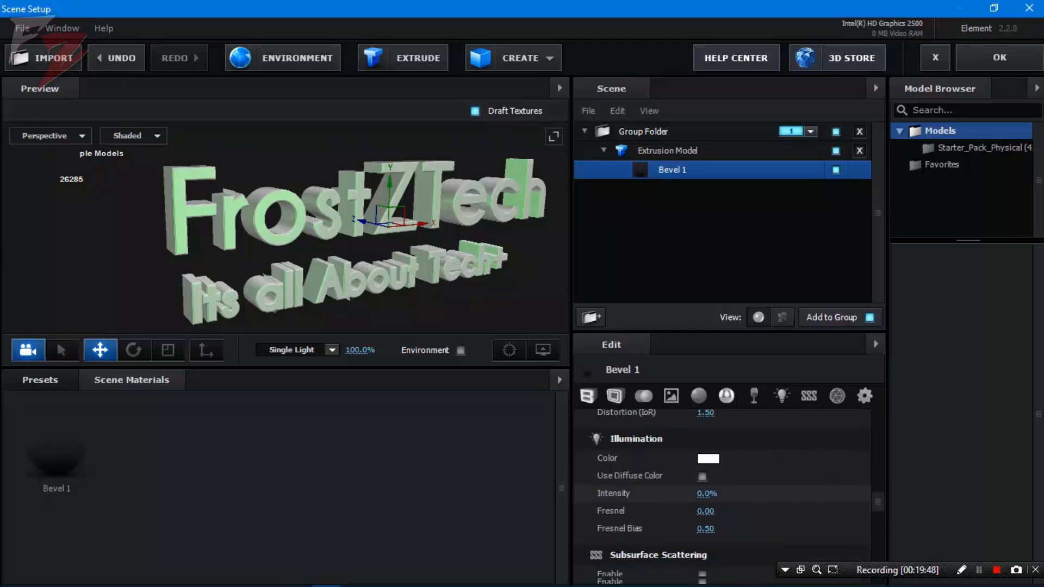
pyautogui.scroll(-1, 707, 473)
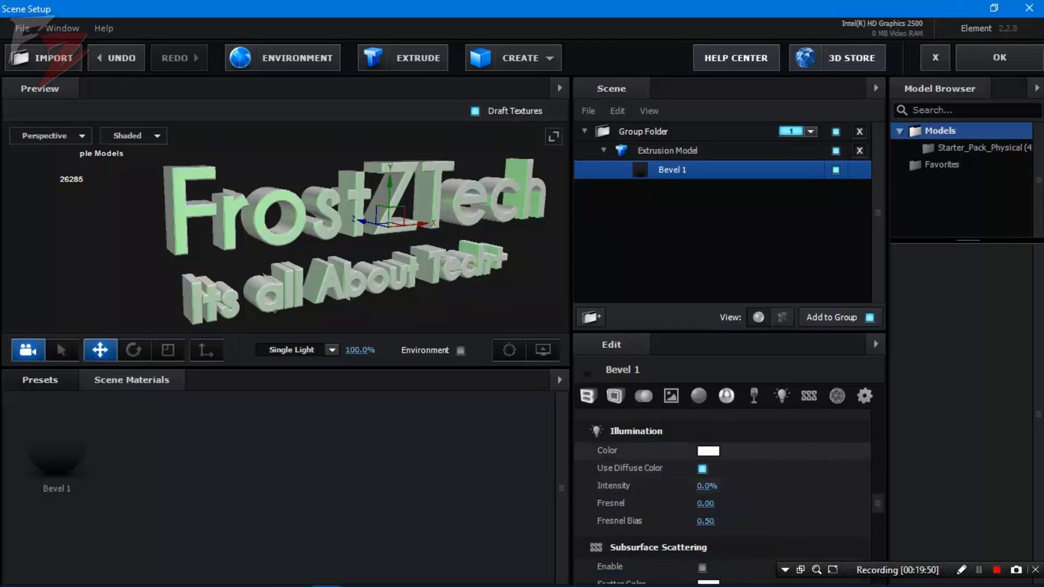
pyautogui.click(702, 469)
pyautogui.scroll(-1, 702, 466)
pyautogui.scroll(-3, 702, 467)
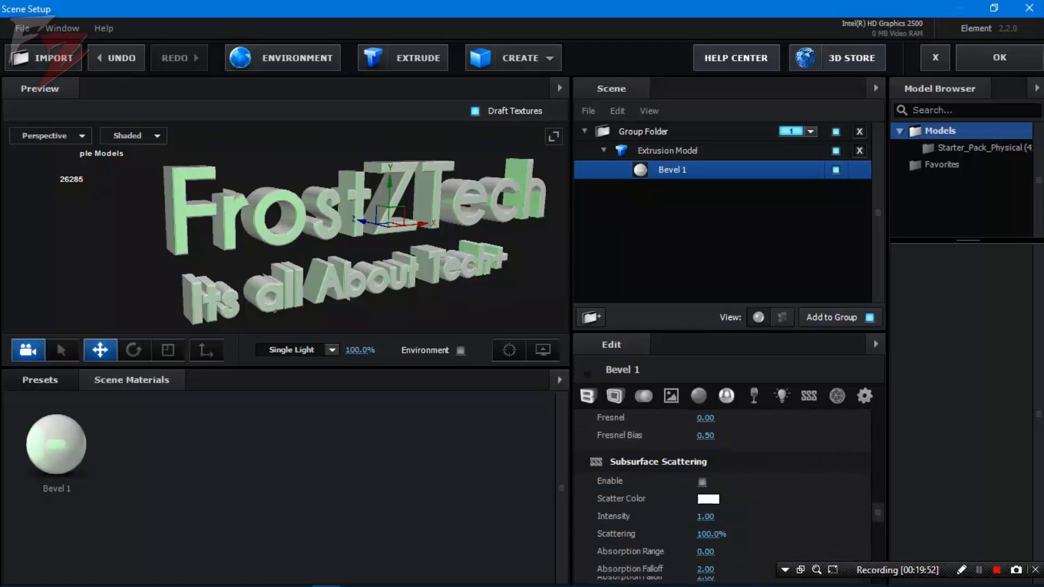
pyautogui.scroll(4, 703, 467)
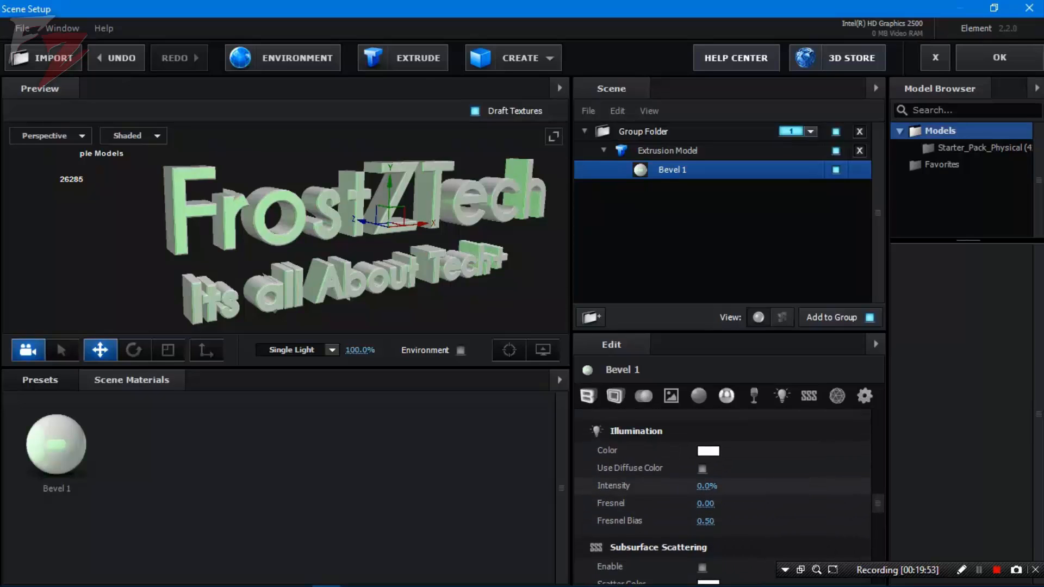
pyautogui.moveTo(707, 486)
pyautogui.mouseDown()
pyautogui.moveTo(725, 486)
pyautogui.moveTo(702, 486)
pyautogui.mouseUp()
# Look through Bevel 1's Advanced material settings, including the Blend Mode choices, shadow and matte options
pyautogui.scroll(-5, 723, 489)
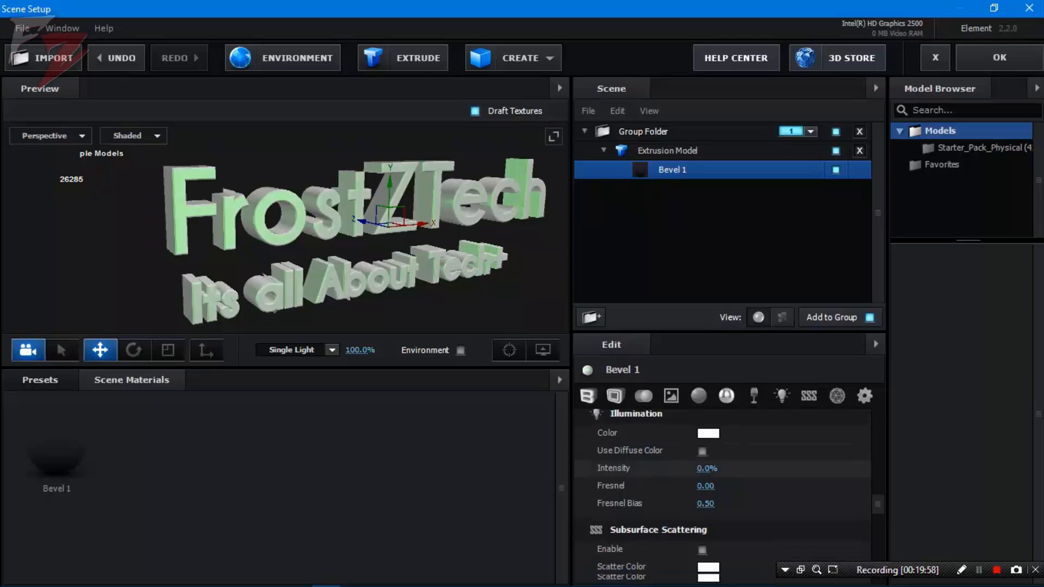
pyautogui.scroll(-6, 729, 495)
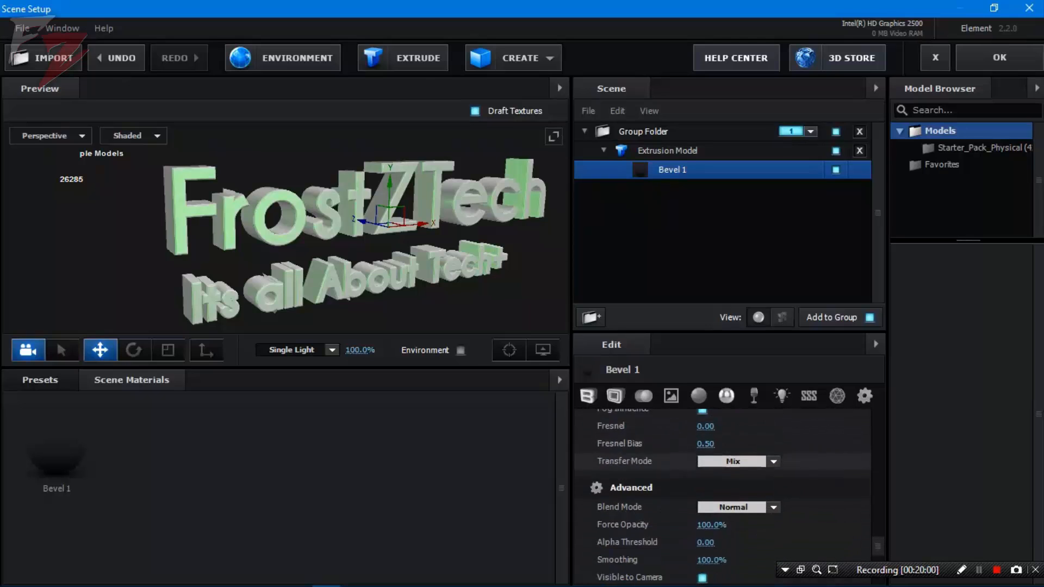
pyautogui.scroll(2, 734, 476)
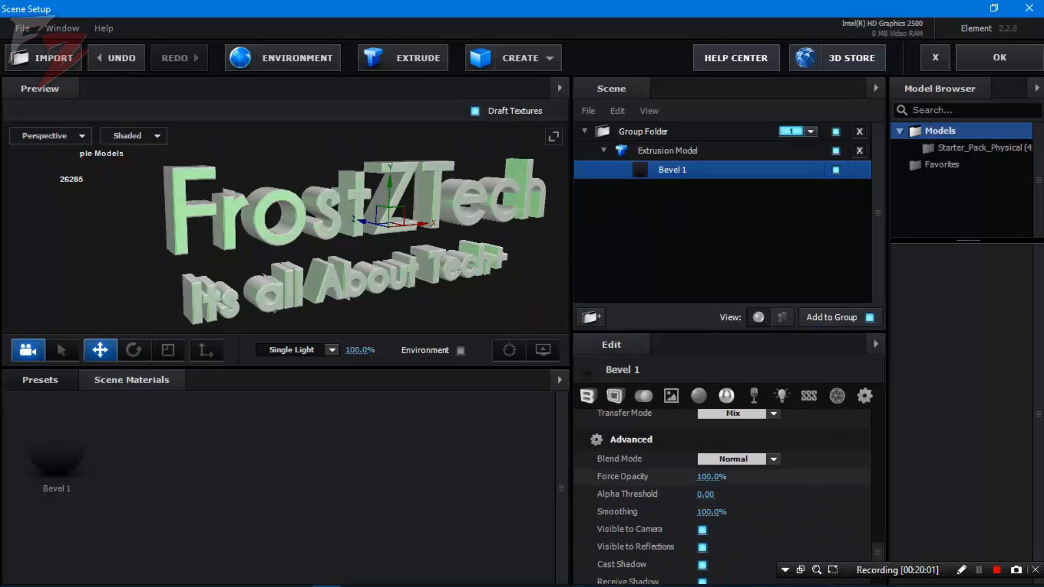
pyautogui.click(739, 459)
pyautogui.press('Escape')
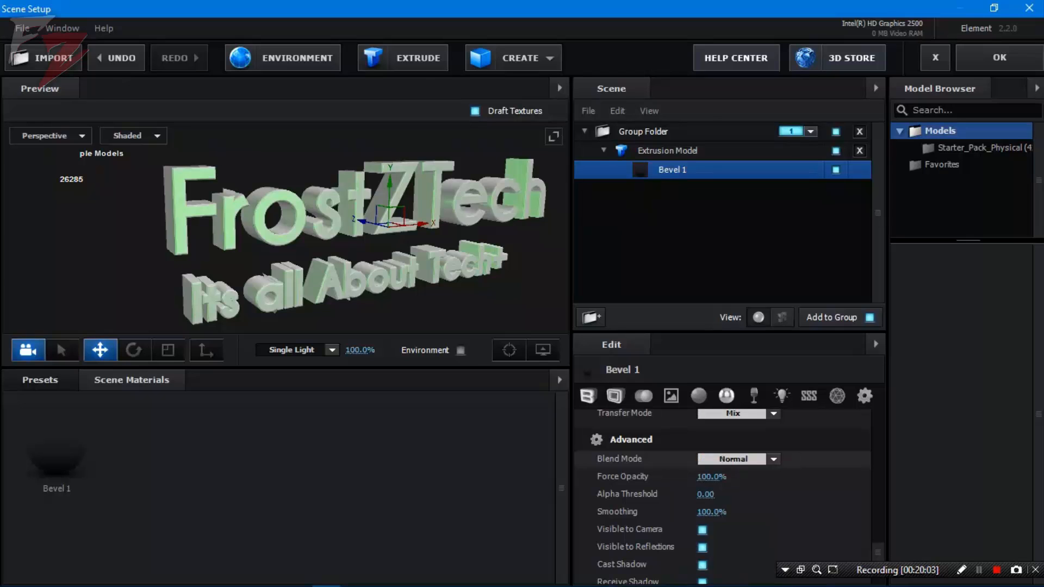
pyautogui.scroll(-5, 728, 495)
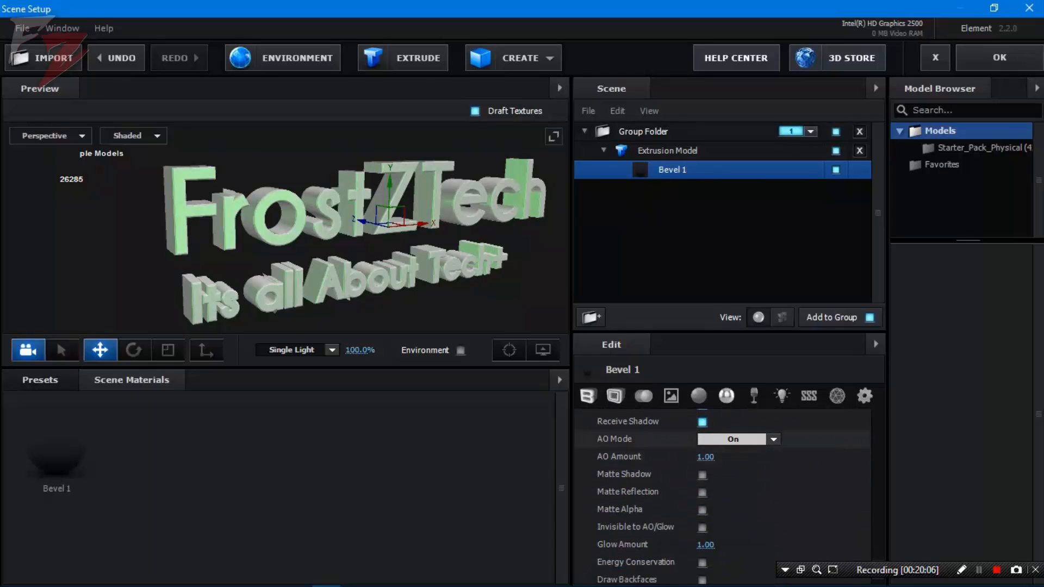
pyautogui.scroll(-2, 729, 494)
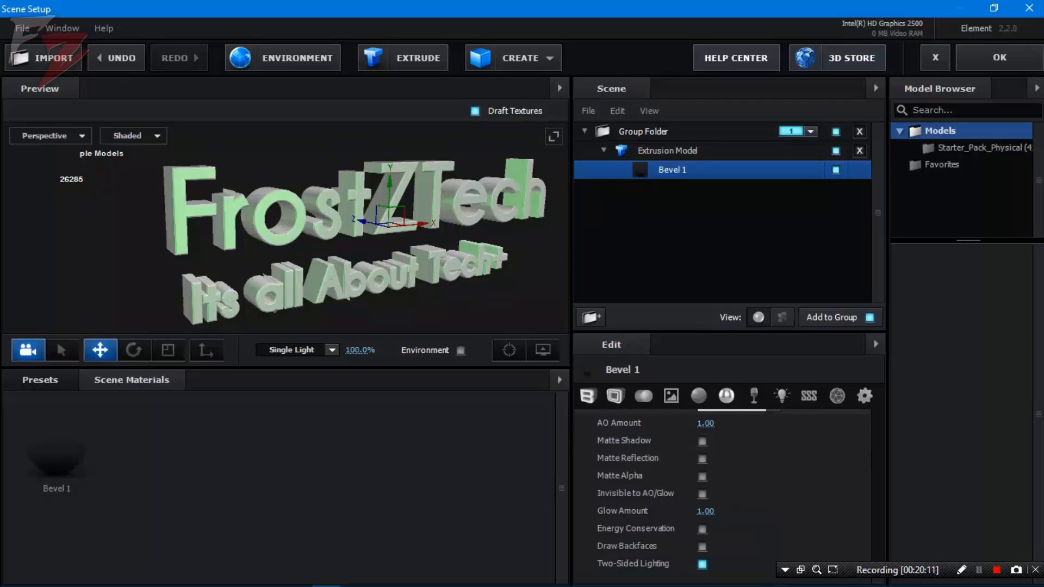
# Temporarily show ambient occlusion (Show AO) in the scene preview and turn it off again
pyautogui.click(542, 349)
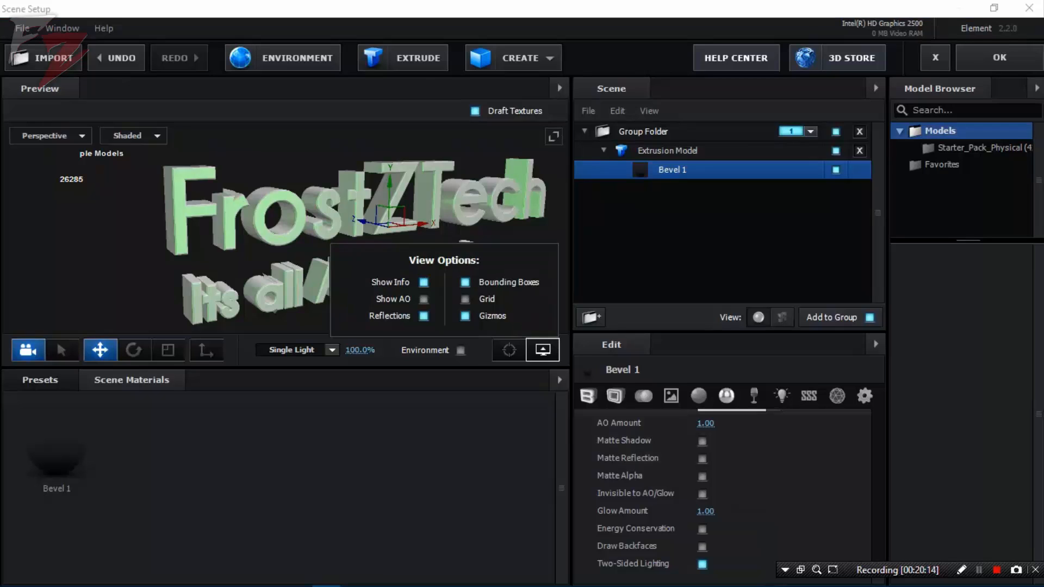
pyautogui.click(423, 299)
pyautogui.click(542, 349)
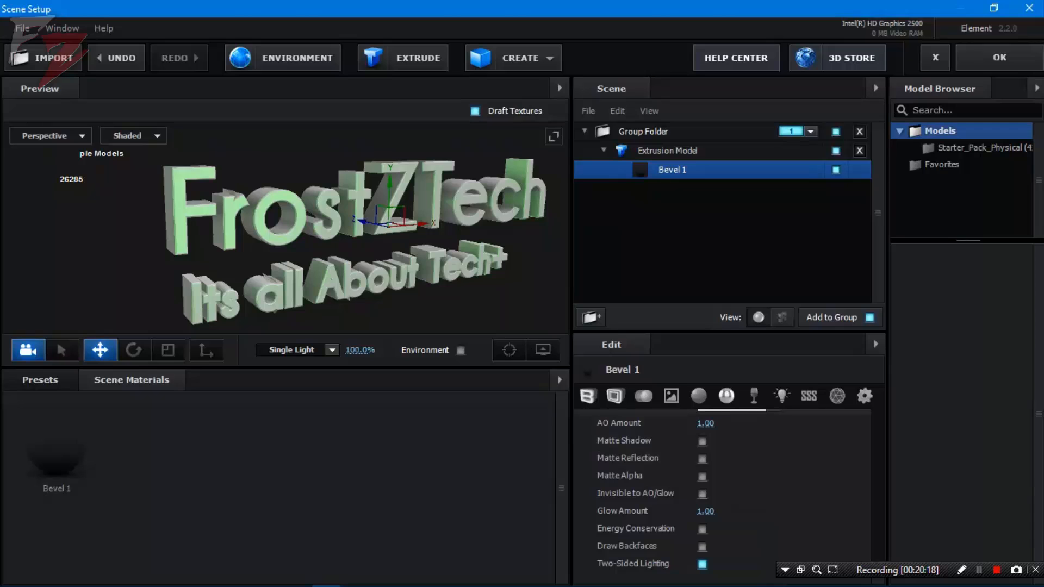
pyautogui.click(542, 350)
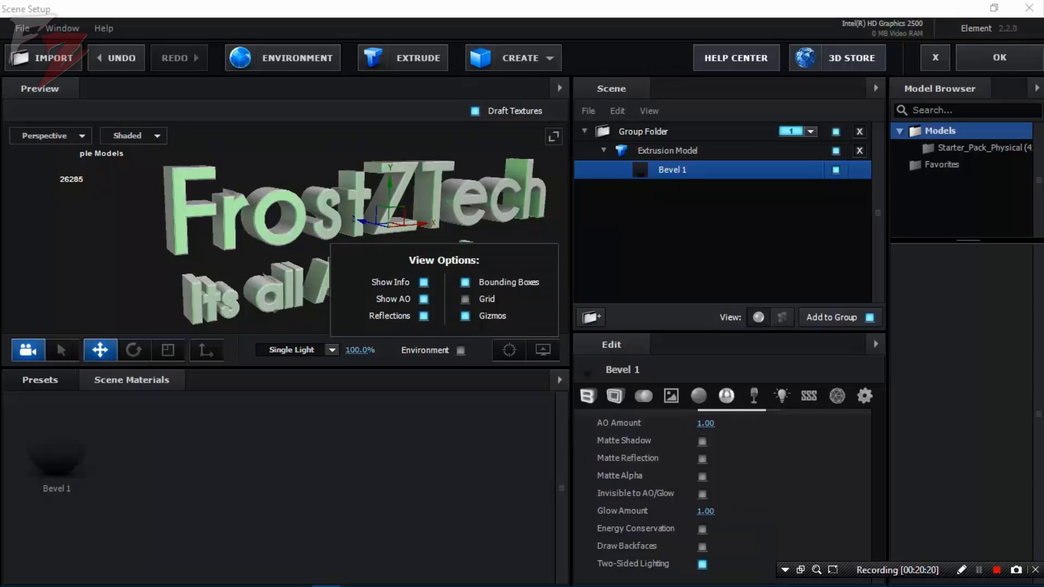
pyautogui.click(424, 299)
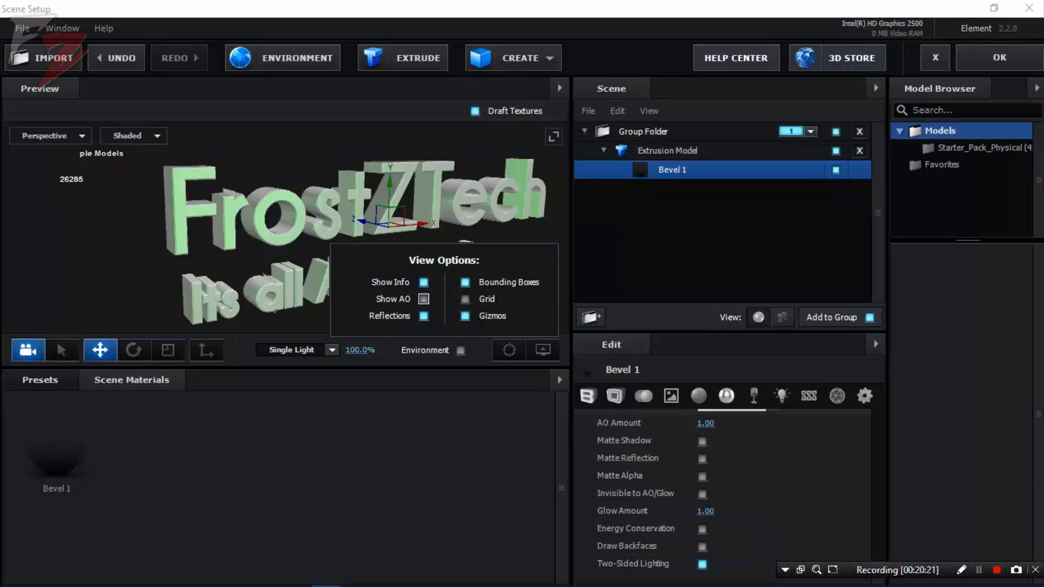
# Apply the Element scene to the E3D layer and expand the Group 1 particle settings
pyautogui.click(999, 58)
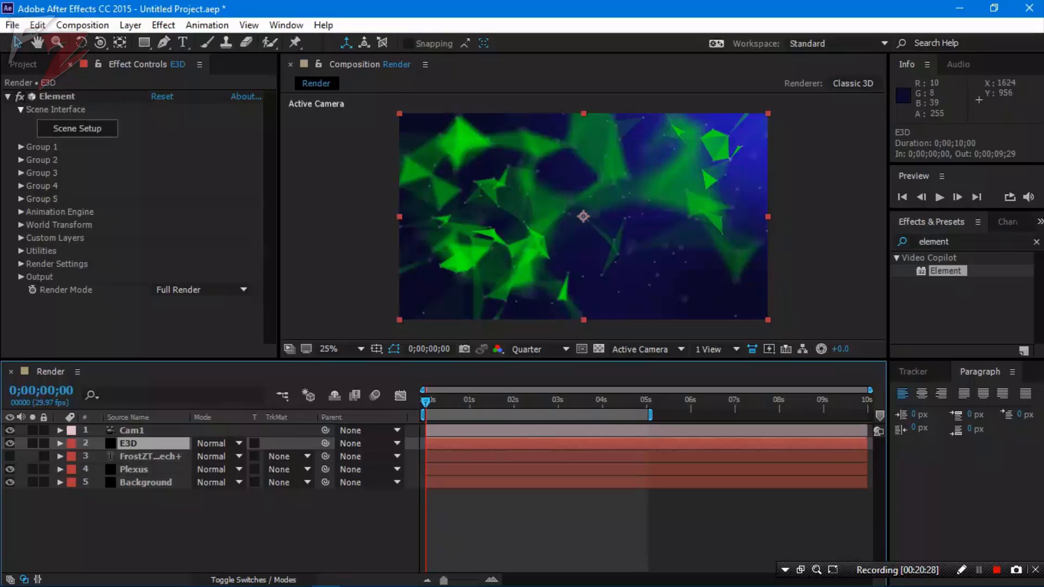
pyautogui.click(77, 128)
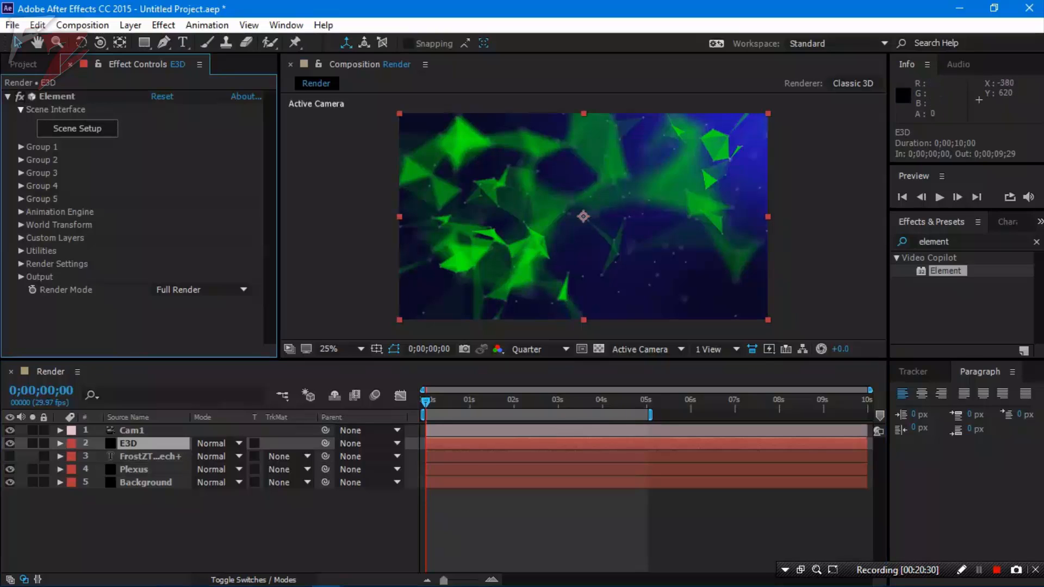
pyautogui.click(21, 147)
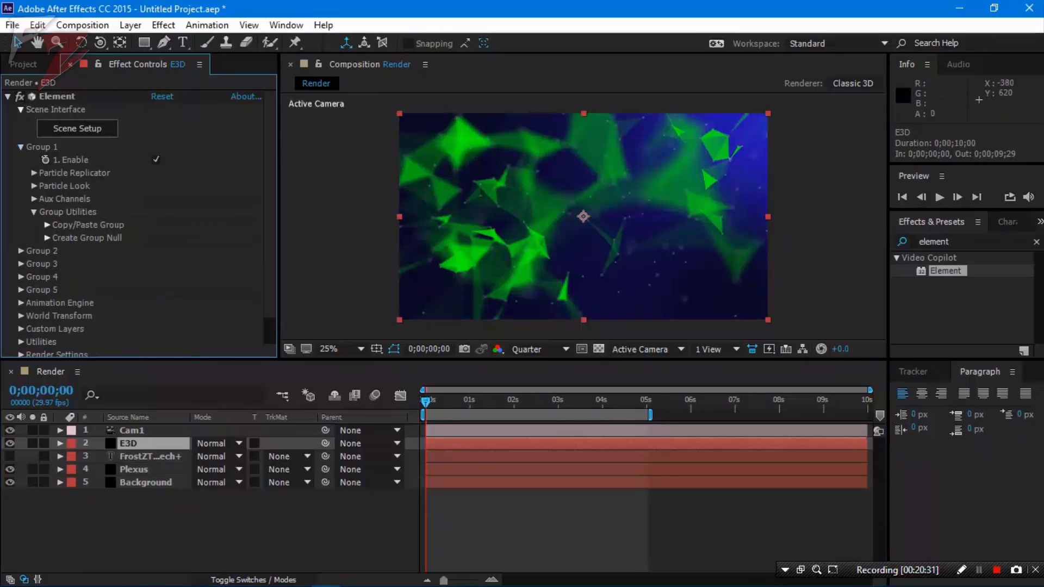
pyautogui.click(34, 185)
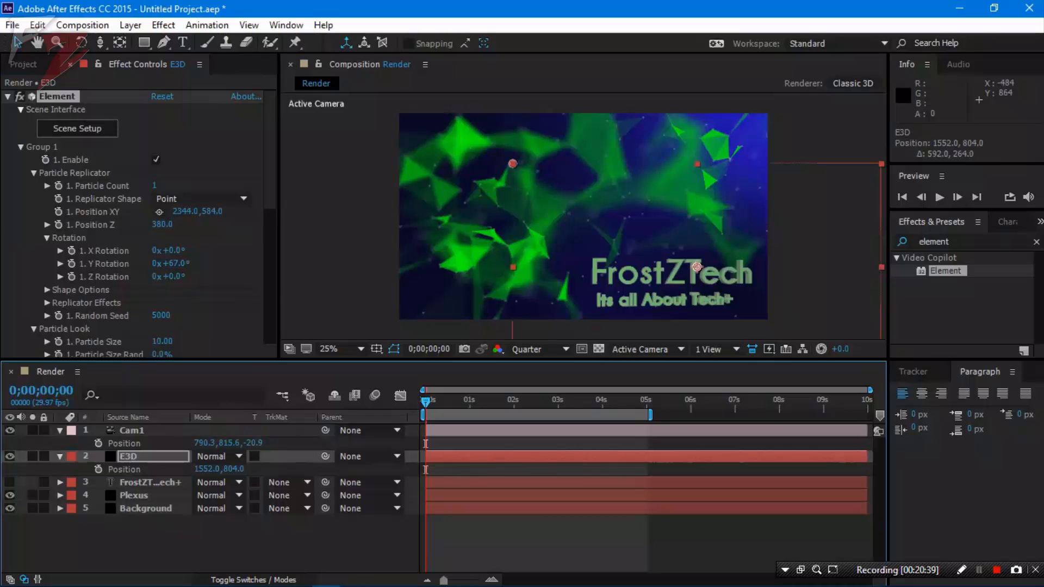
# Play back the start of the composition to preview the 3D title over the moving Plexus background
pyautogui.click(333, 230)
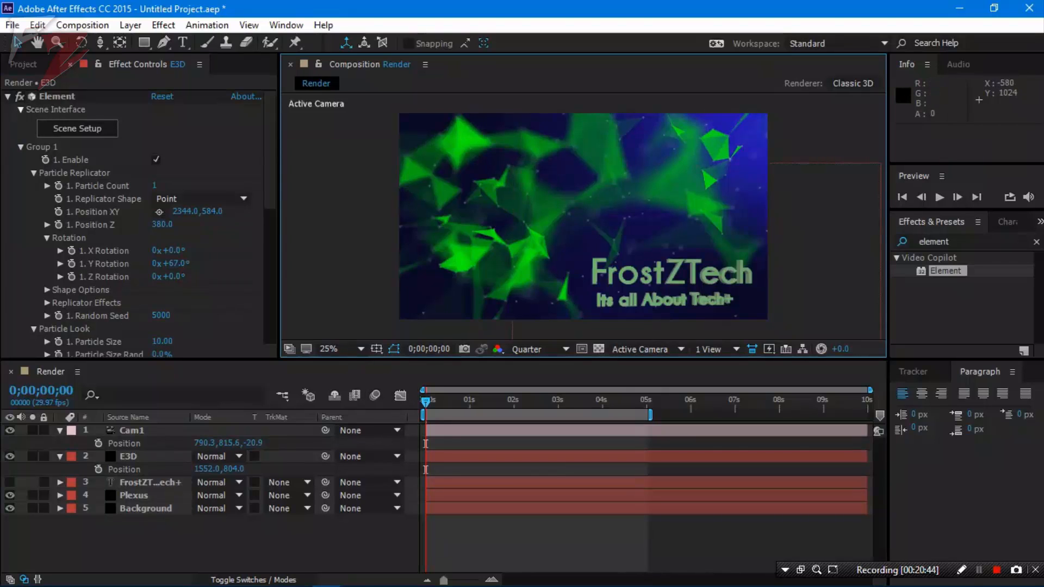
pyautogui.press('space')
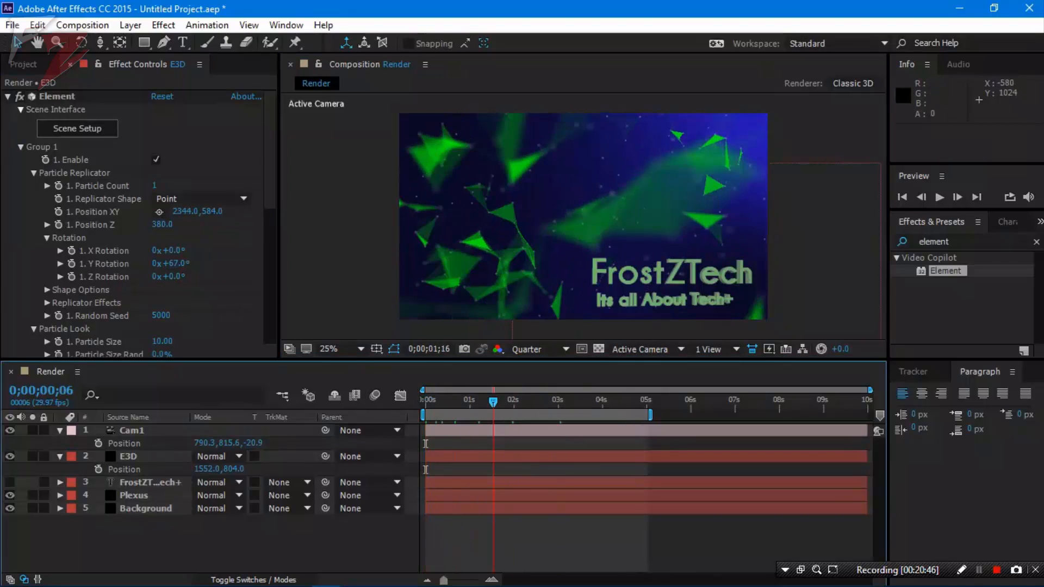
pyautogui.press('space')
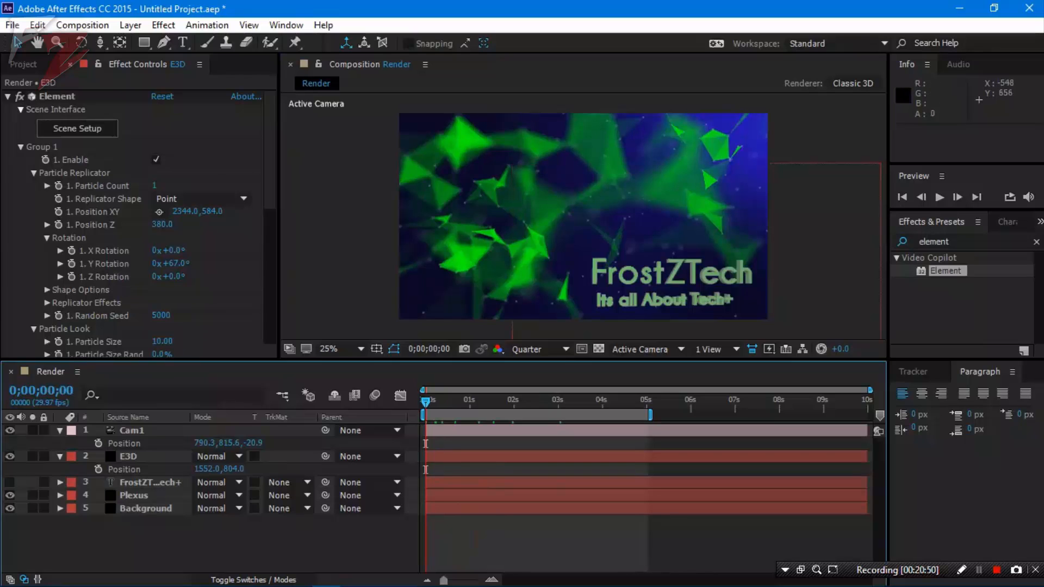
# Raise the Exposure to 1.88 and the Gamma to 1.27 in Element's Physical Environment render settings
pyautogui.scroll(-5, 136, 223)
pyautogui.scroll(-4, 136, 223)
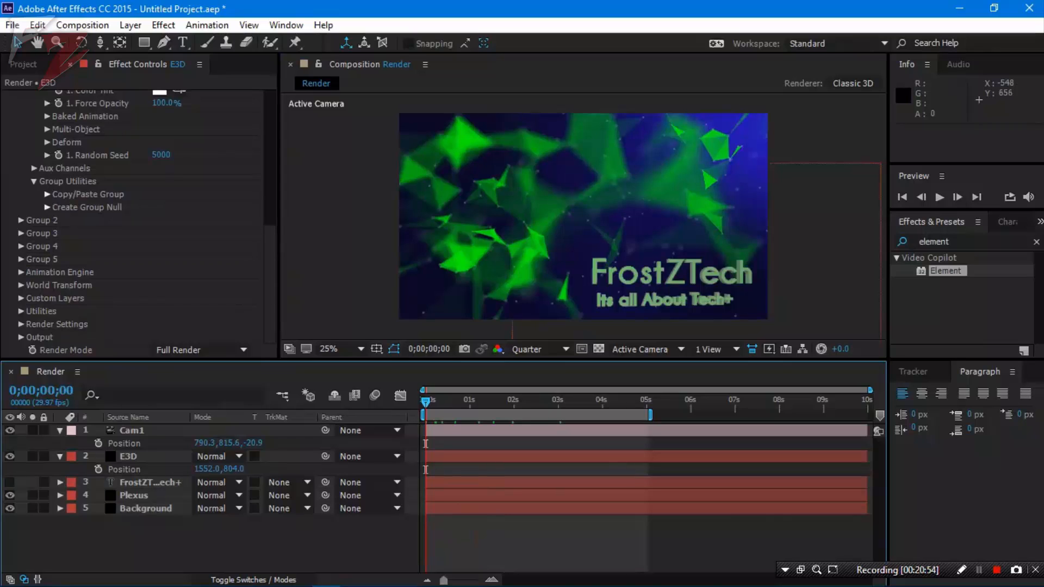
pyautogui.click(21, 324)
pyautogui.scroll(-4, 136, 223)
pyautogui.scroll(-1, 136, 223)
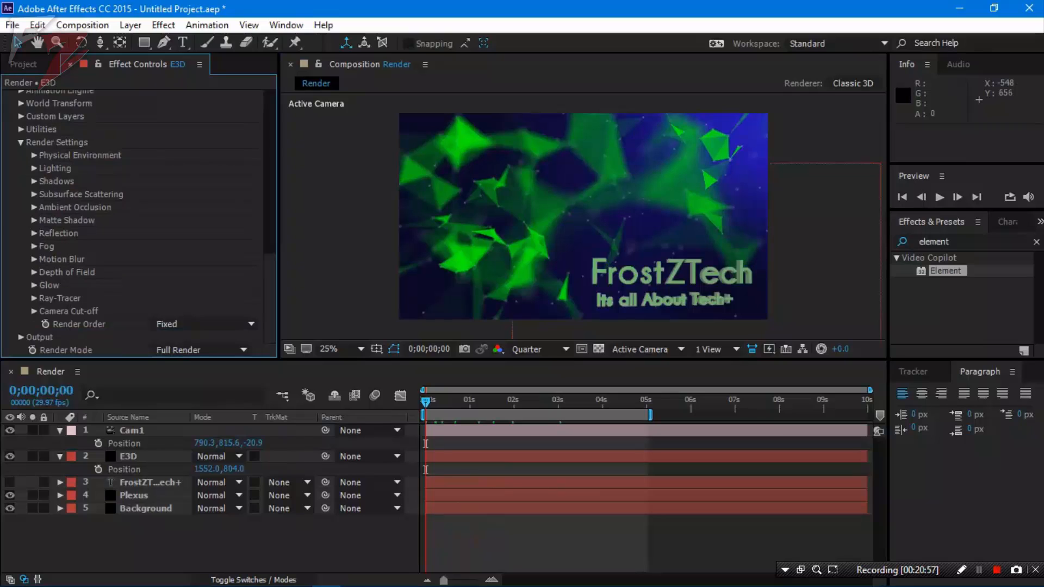
pyautogui.click(34, 155)
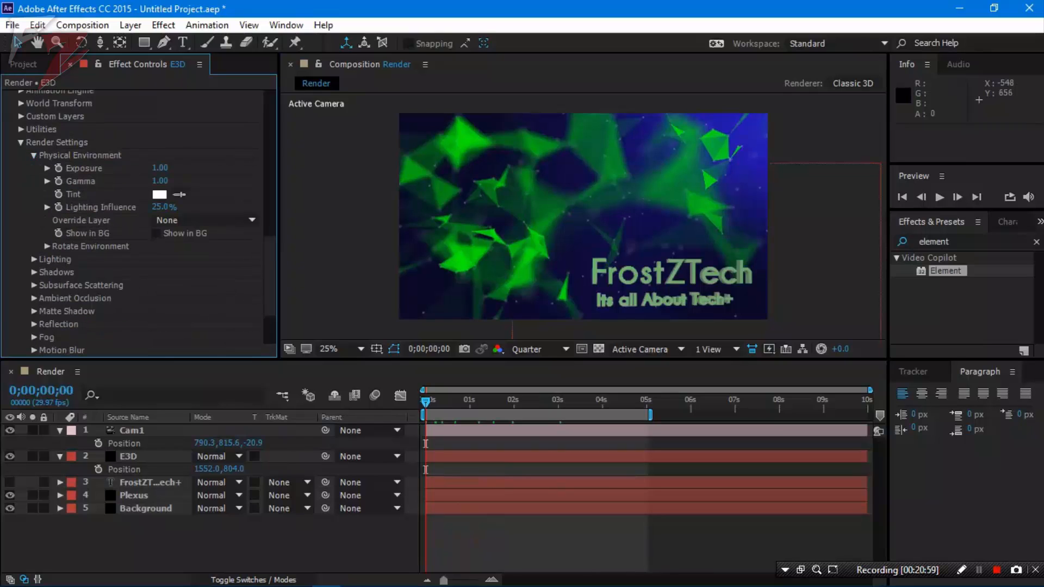
pyautogui.moveTo(160, 168); pyautogui.dragTo(170, 168)
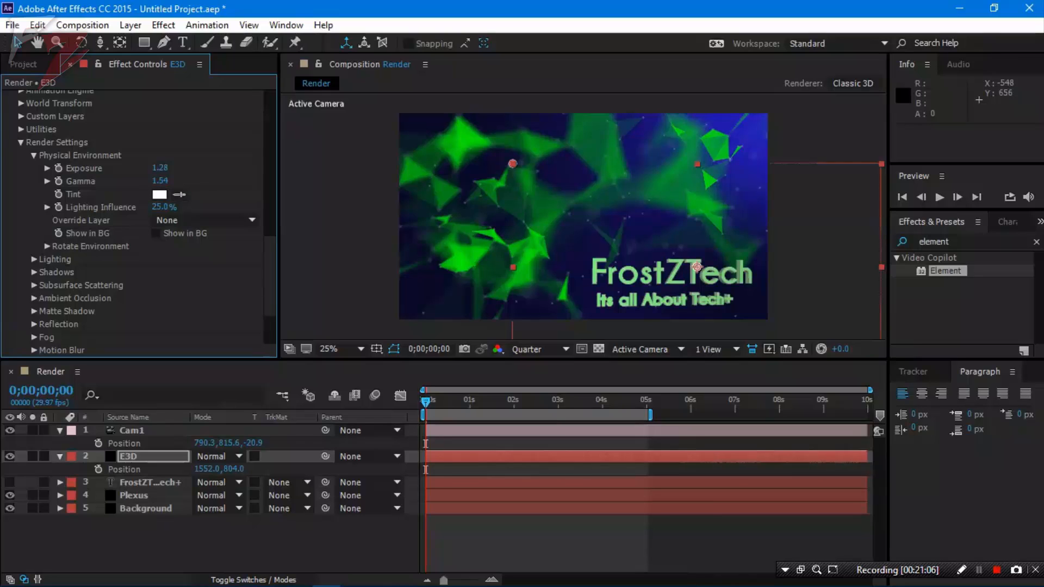
pyautogui.moveTo(160, 181); pyautogui.dragTo(192, 168)
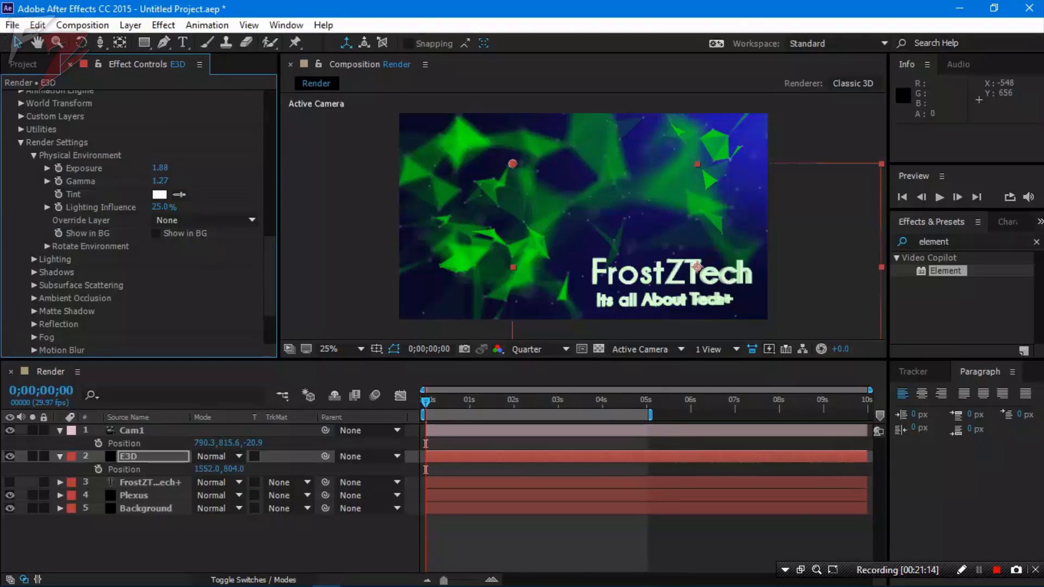
# Lower the Physical Environment Exposure, trying 1.23 and settling on 1.42
pyautogui.click(160, 168)
pyautogui.write('1.23')
pyautogui.press('Return')
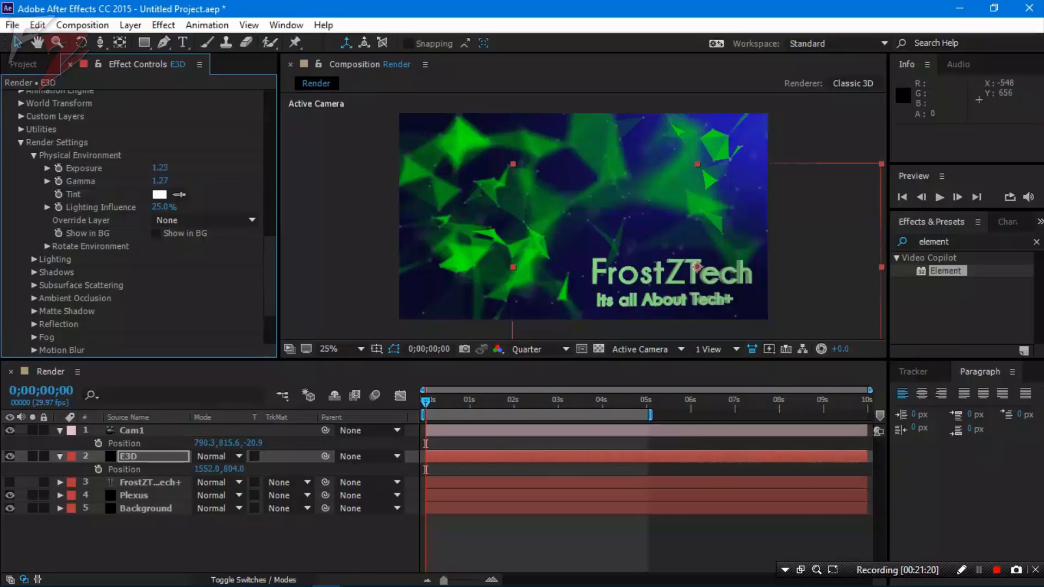
pyautogui.click(160, 168)
pyautogui.write('1')
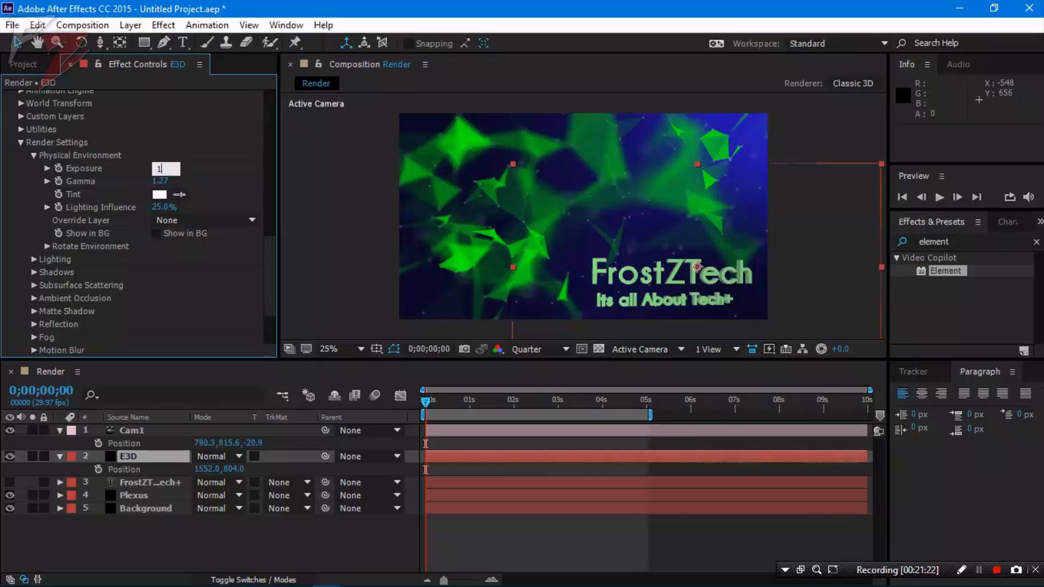
pyautogui.write('.42')
pyautogui.click(513, 163)
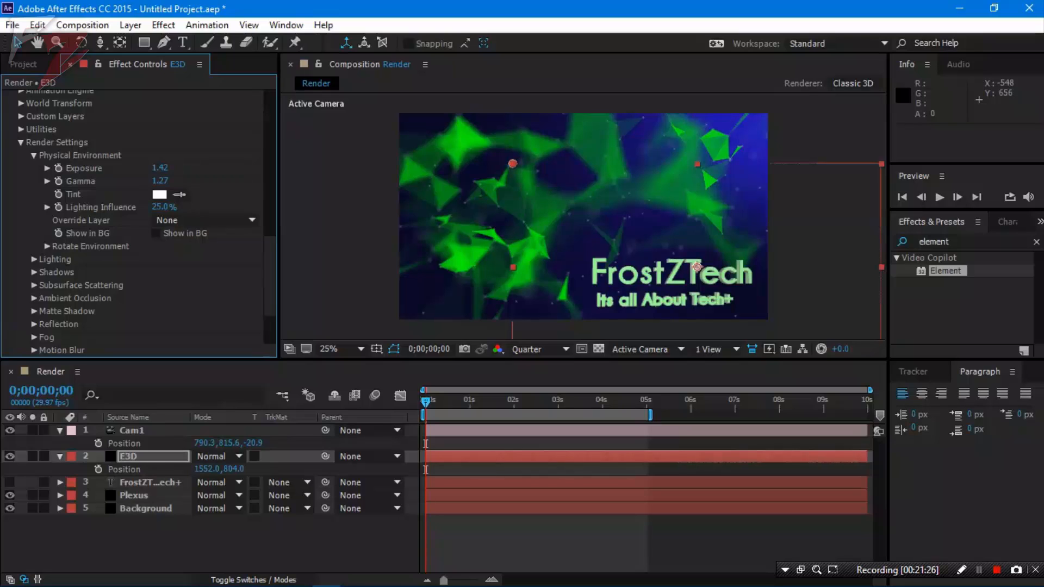
# Set the Physical Environment Gamma to 0.9
pyautogui.click(160, 181)
pyautogui.write('0.9')
pyautogui.press('Return')
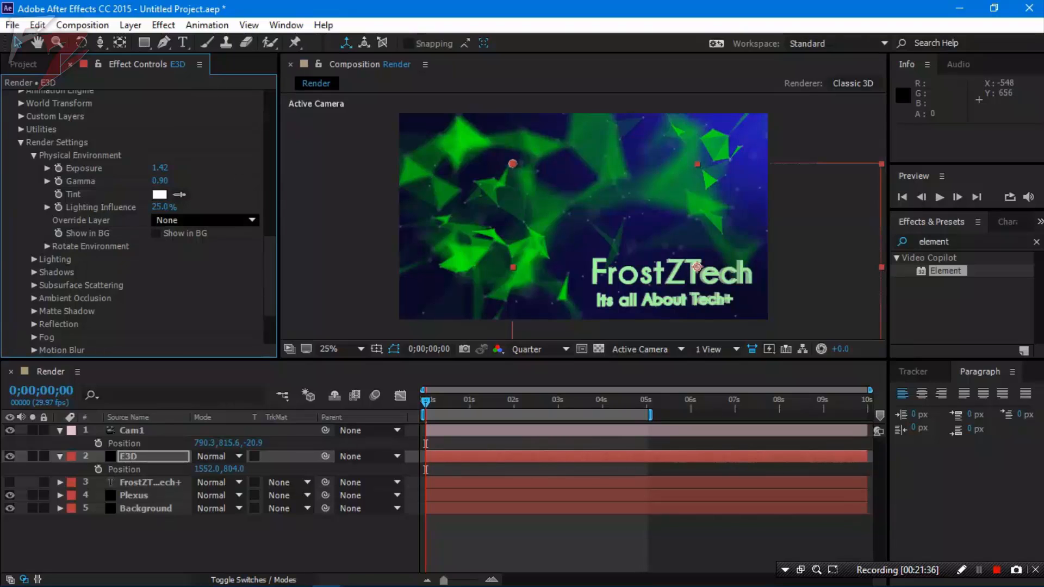
# Rotate Element's physical environment to X -143° and Y -226°, showing it in the background only while adjusting
pyautogui.click(156, 233)
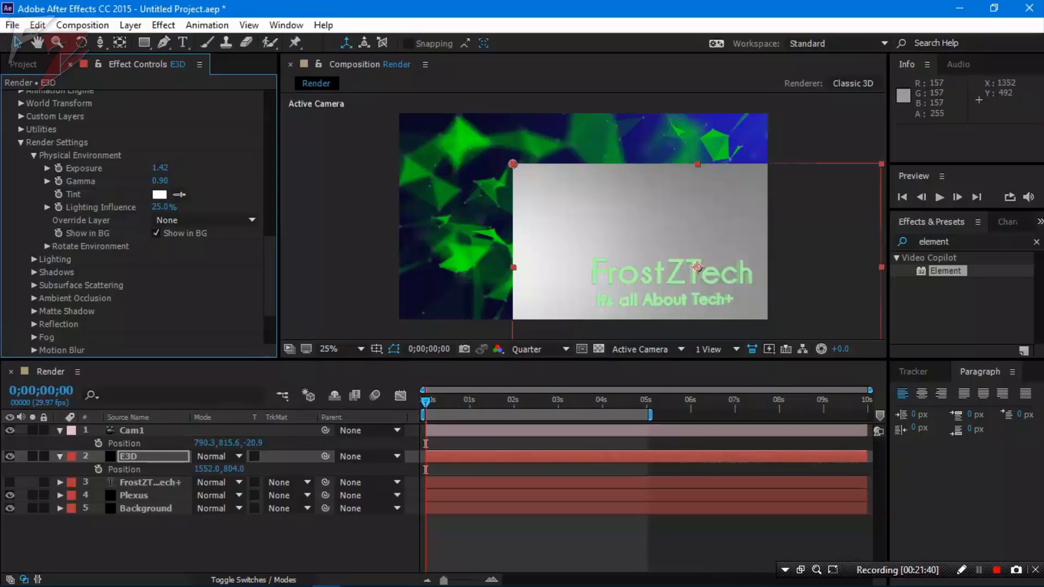
pyautogui.click(155, 233)
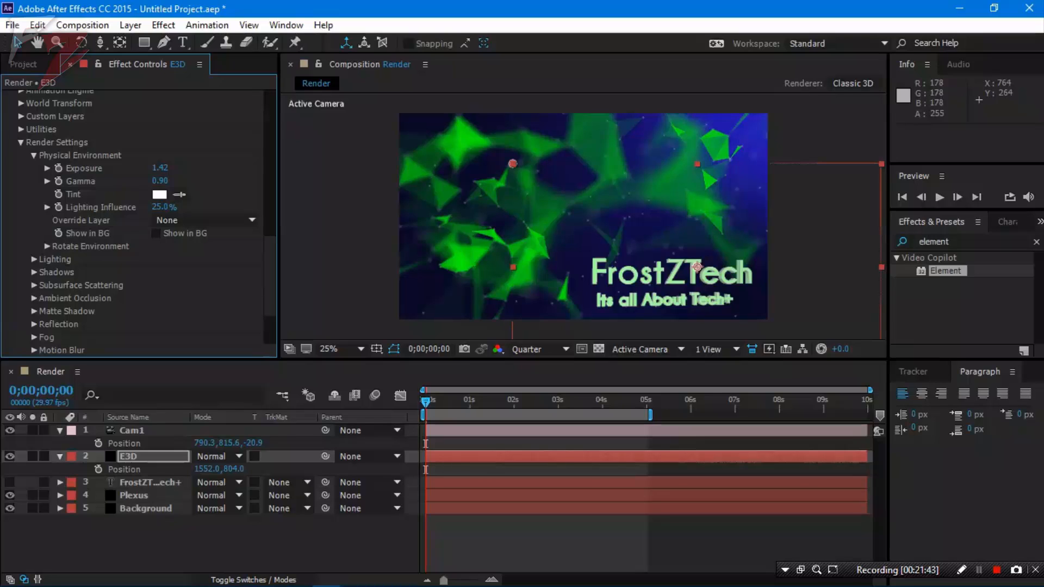
pyautogui.click(46, 246)
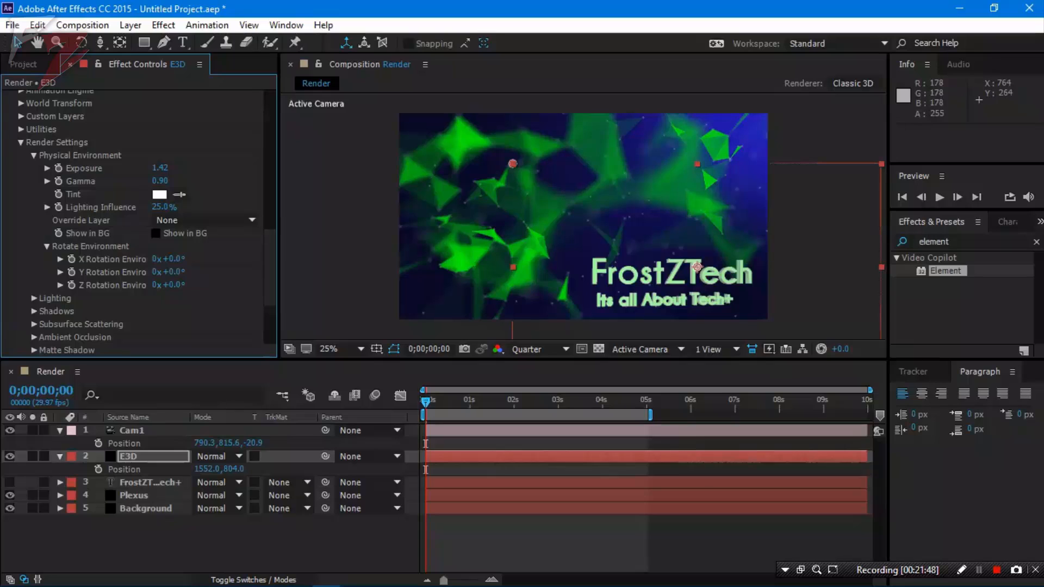
pyautogui.press('Return')
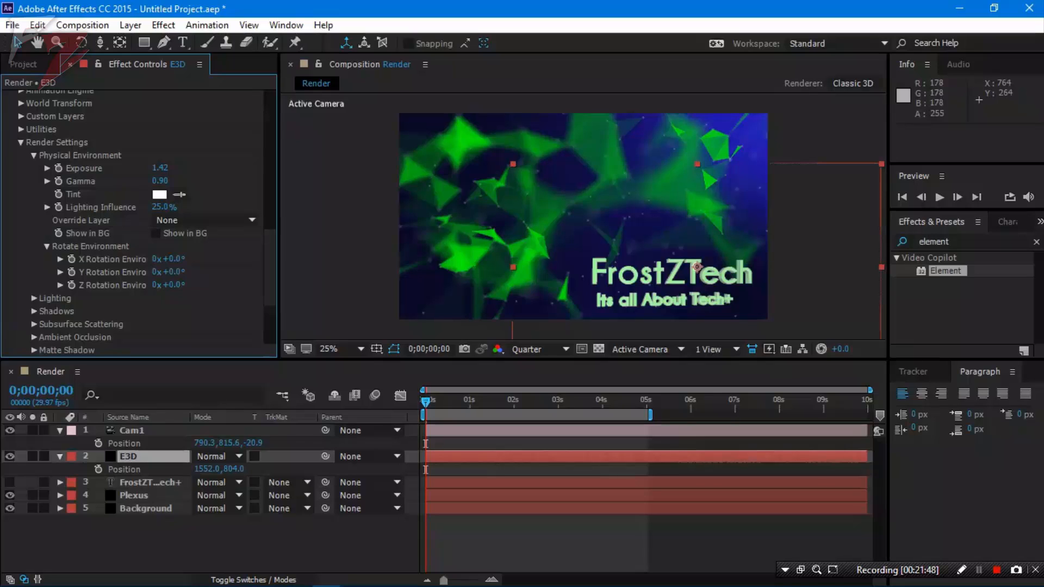
pyautogui.click(156, 234)
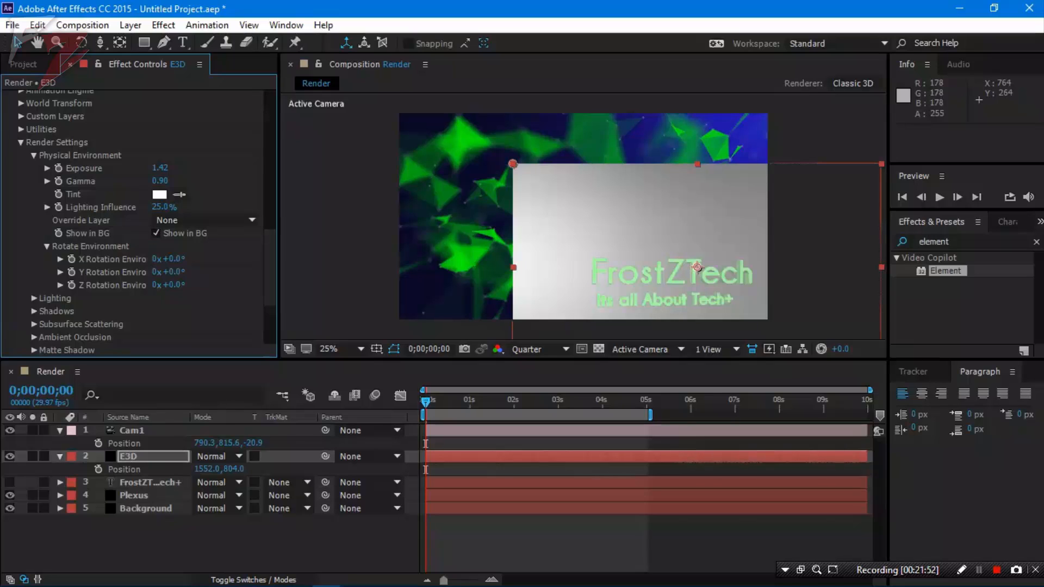
pyautogui.moveTo(170, 272); pyautogui.dragTo(47, 273)
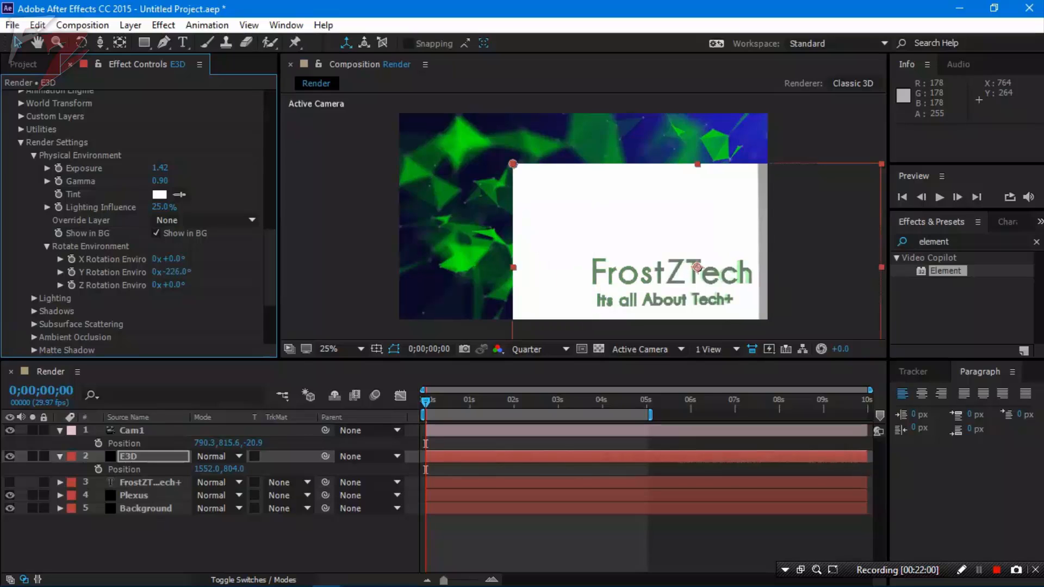
pyautogui.moveTo(167, 259); pyautogui.dragTo(90, 259)
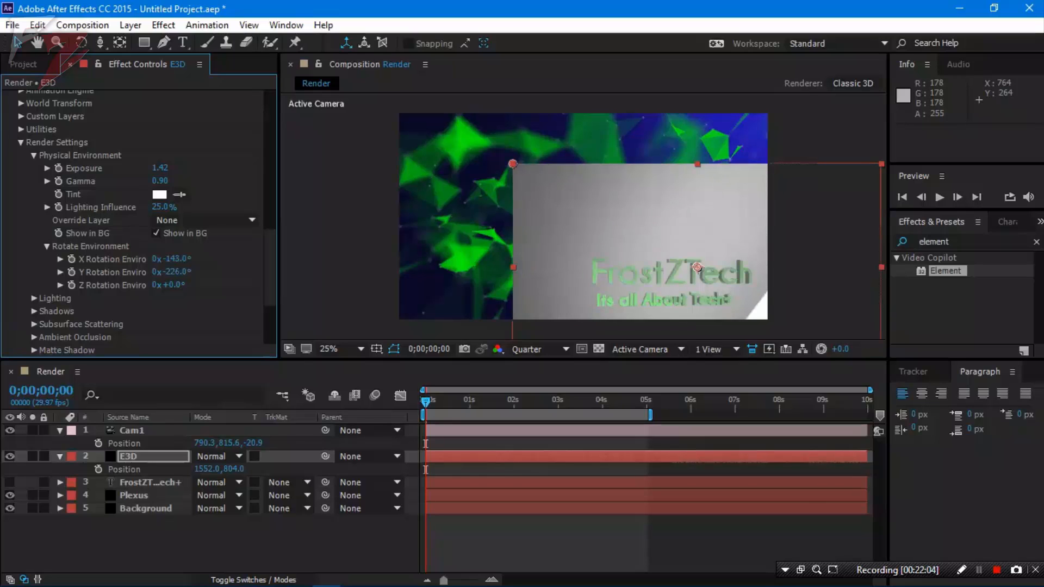
pyautogui.click(156, 232)
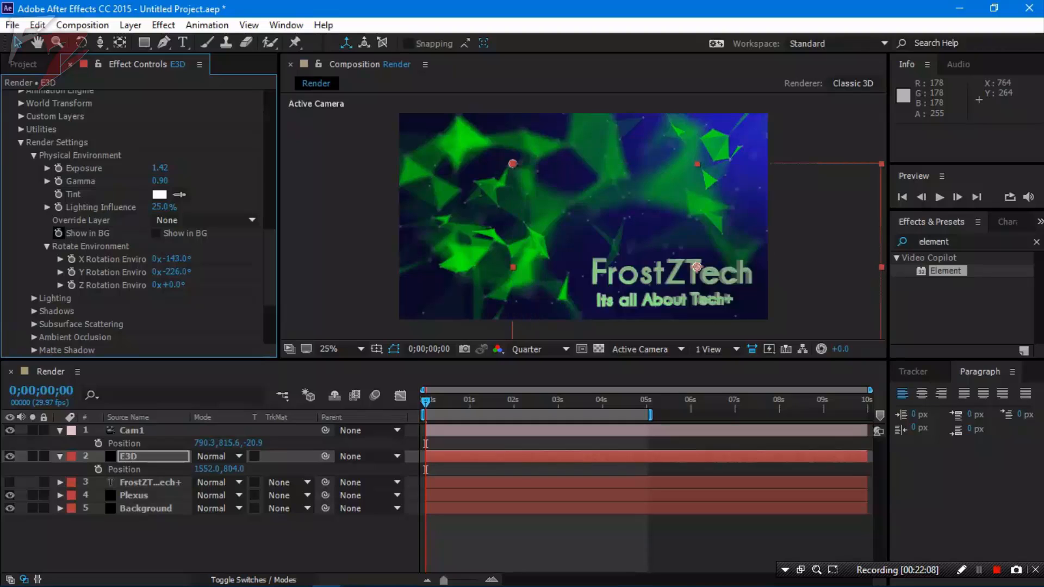
pyautogui.click(46, 246)
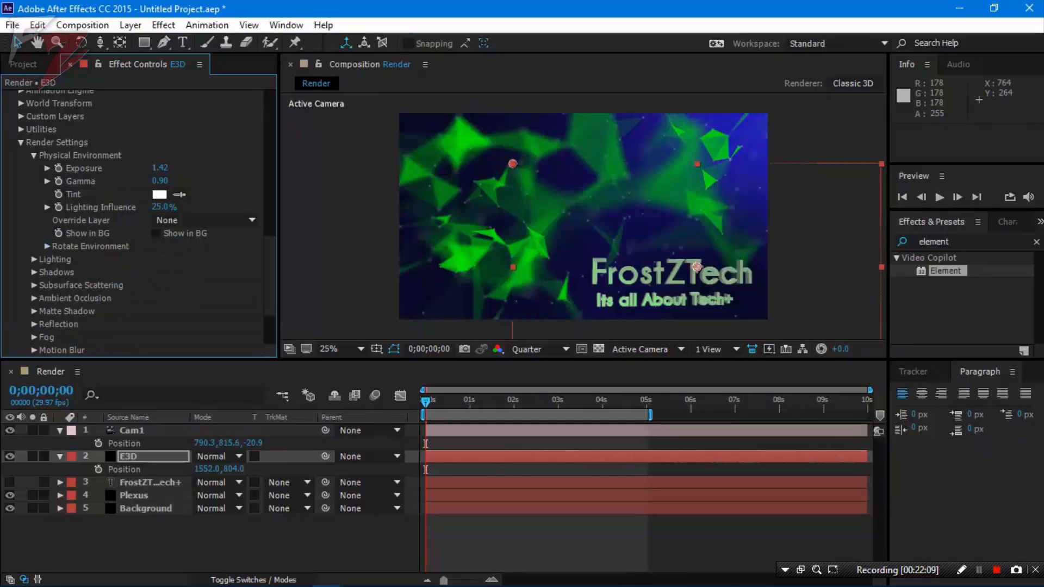
# Enable SSAO ambient occlusion in Element's render settings and choose the Medium quality preset
pyautogui.click(34, 155)
pyautogui.click(34, 168)
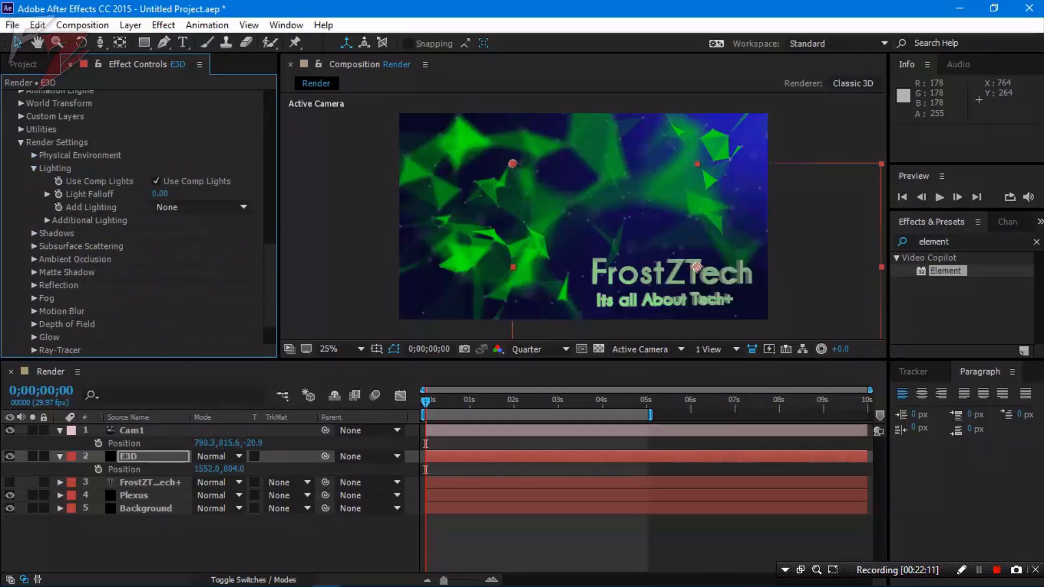
pyautogui.click(33, 168)
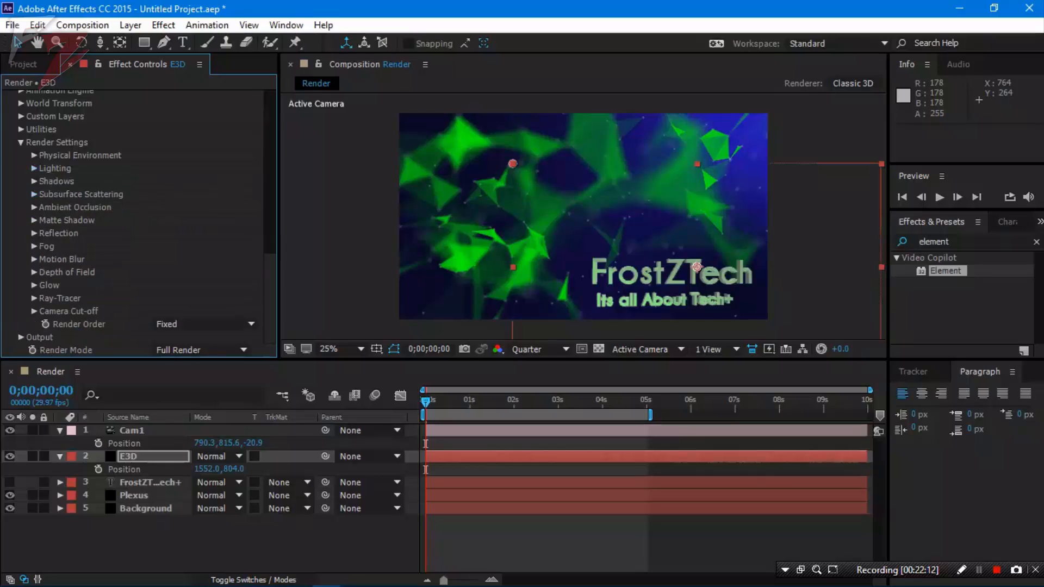
pyautogui.click(33, 207)
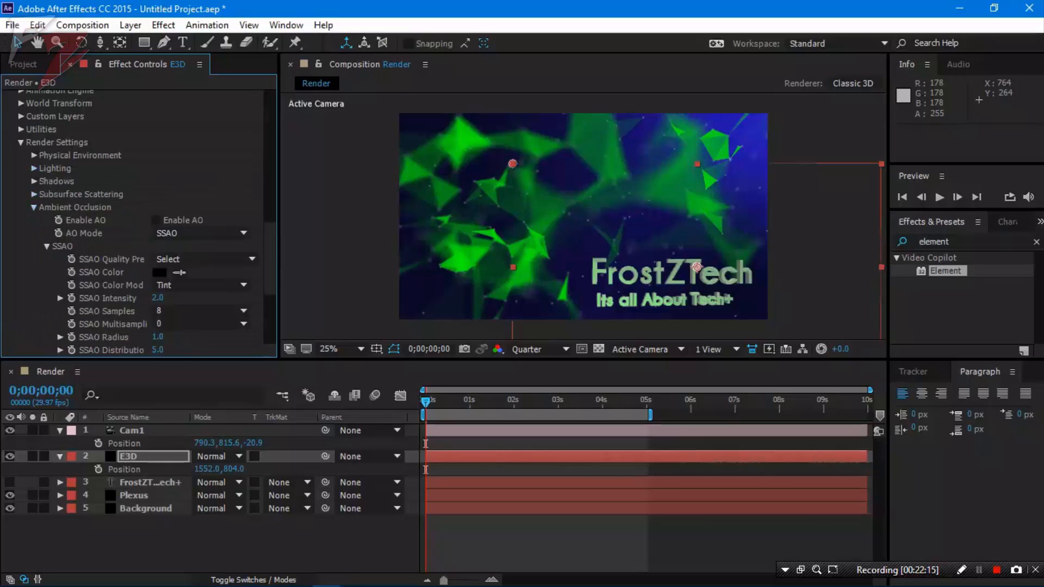
pyautogui.scroll(-1, 133, 220)
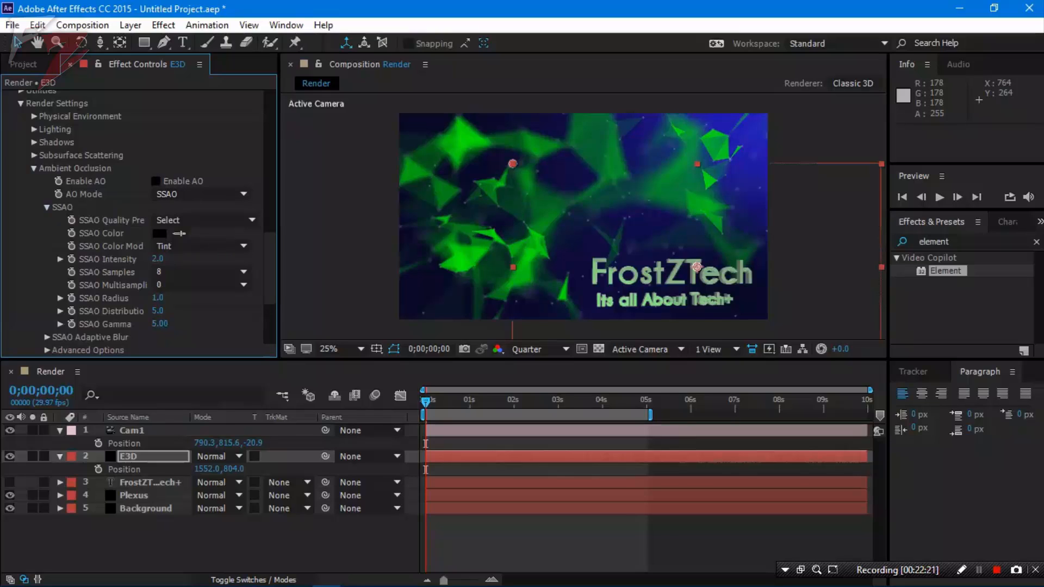
pyautogui.click(156, 181)
pyautogui.click(201, 220)
pyautogui.click(180, 270)
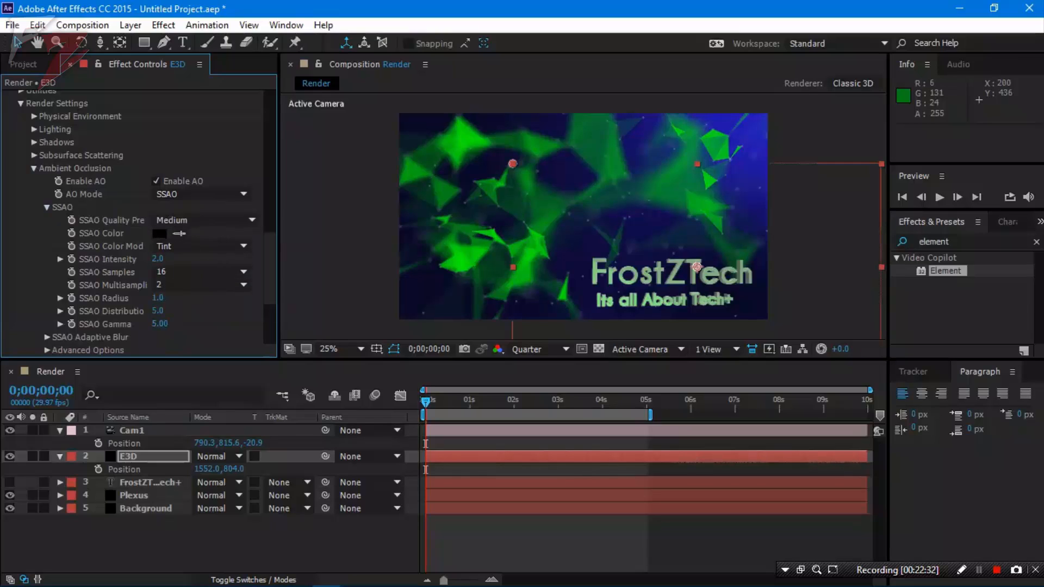
# Adjust the Matte Intensity in the advanced options of Element's Ambient Occlusion
pyautogui.scroll(-2, 139, 218)
pyautogui.click(47, 281)
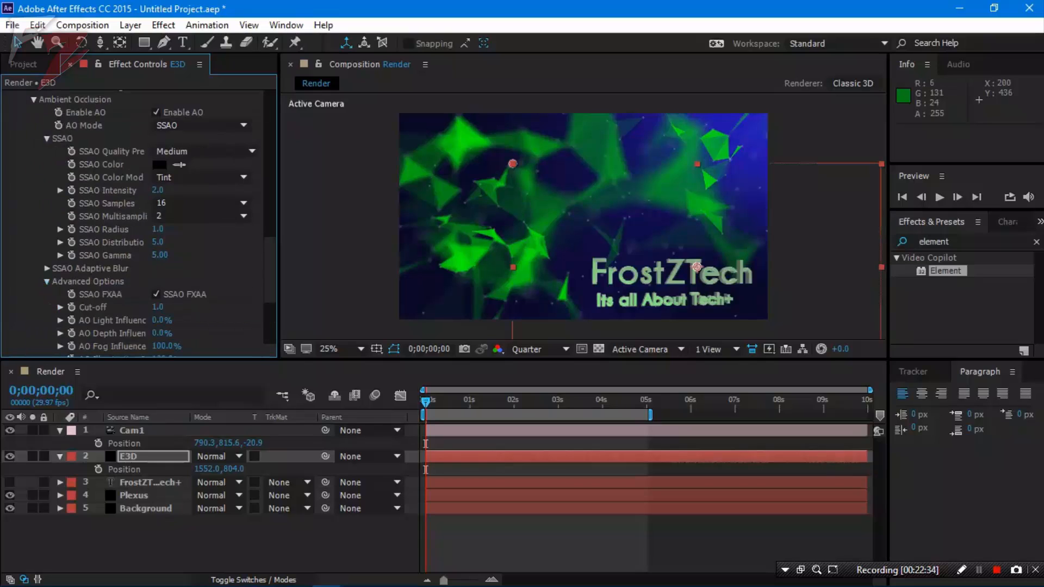
pyautogui.scroll(-2, 139, 218)
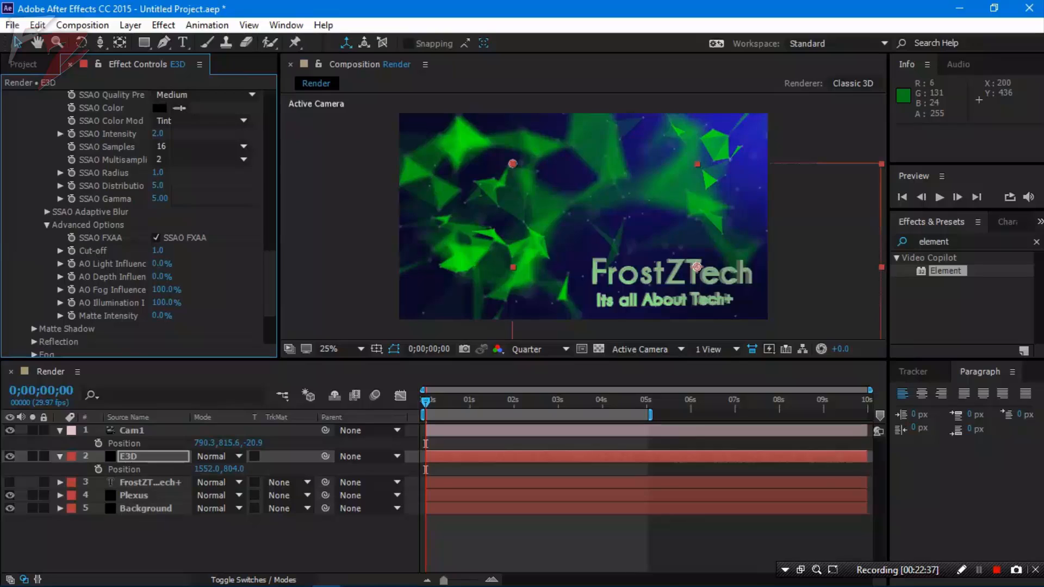
pyautogui.moveTo(162, 316); pyautogui.dragTo(179, 316)
pyautogui.scroll(3, 72, 199)
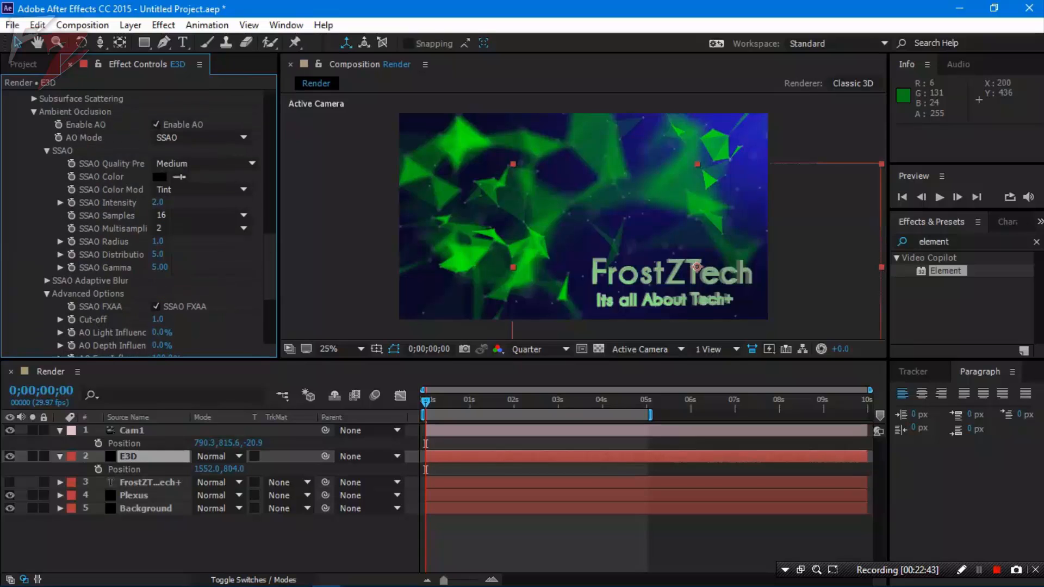
pyautogui.click(34, 112)
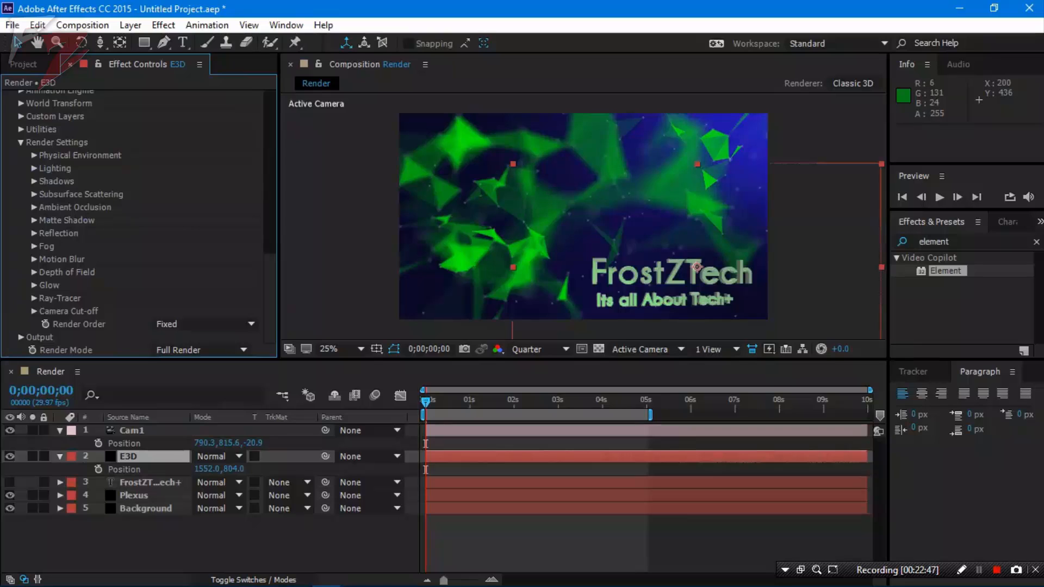
# Examine Element's Reflection, Depth of Field and Render Mode settings, keeping the Mirror Surface Quality at Normal
pyautogui.scroll(-2, 136, 217)
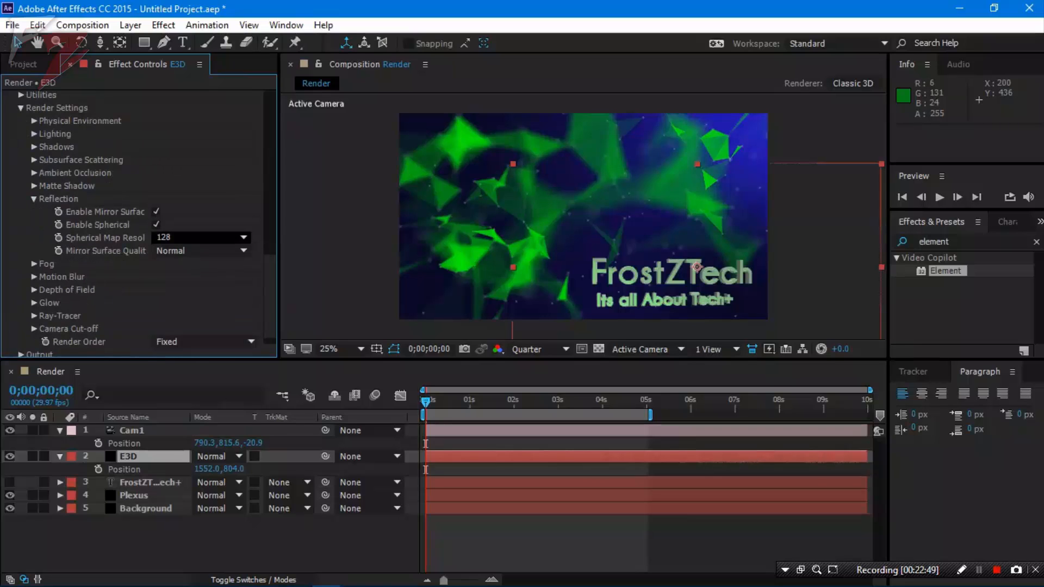
pyautogui.click(202, 251)
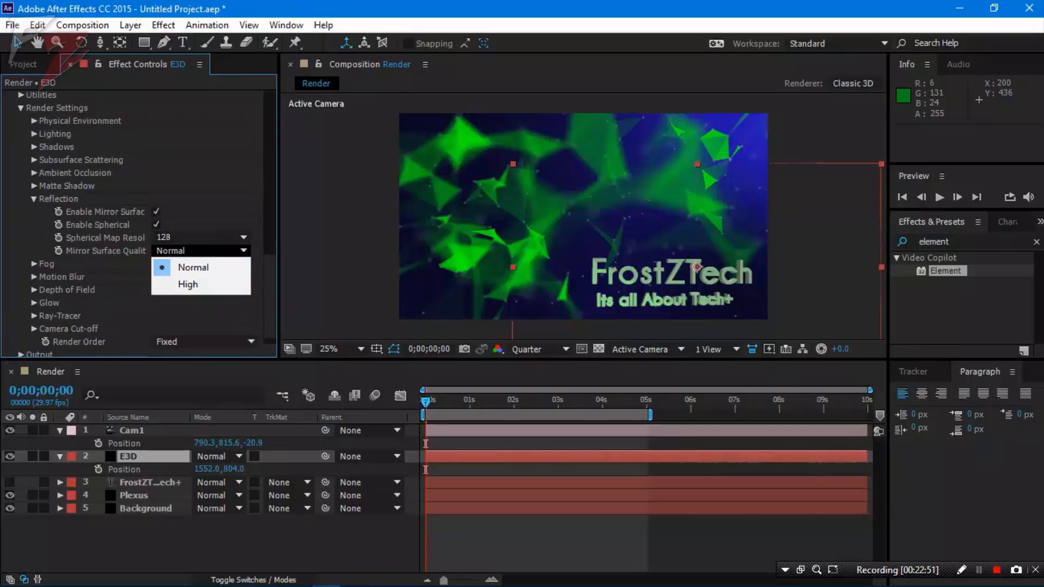
pyautogui.click(174, 268)
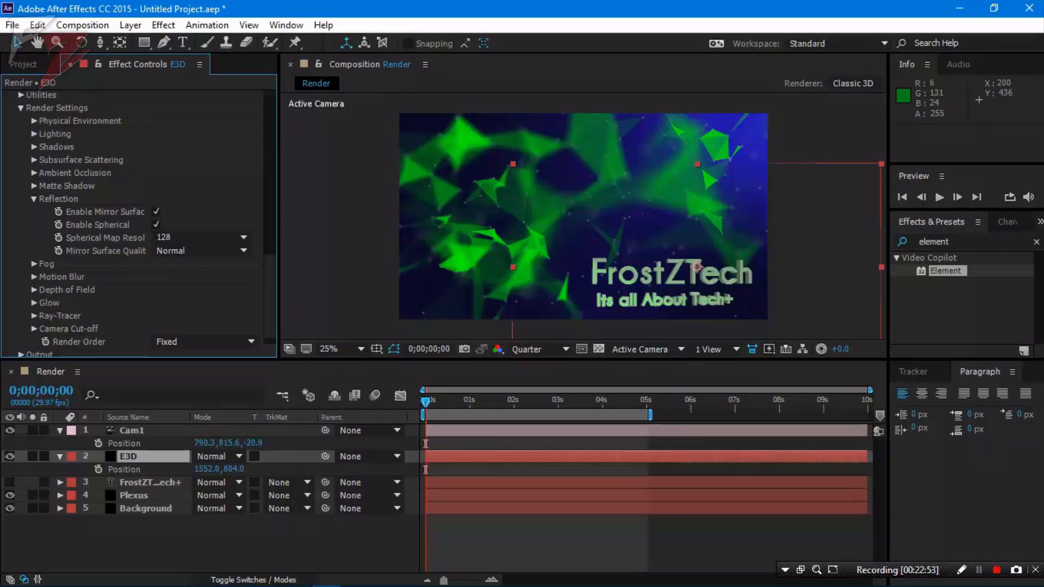
pyautogui.click(34, 199)
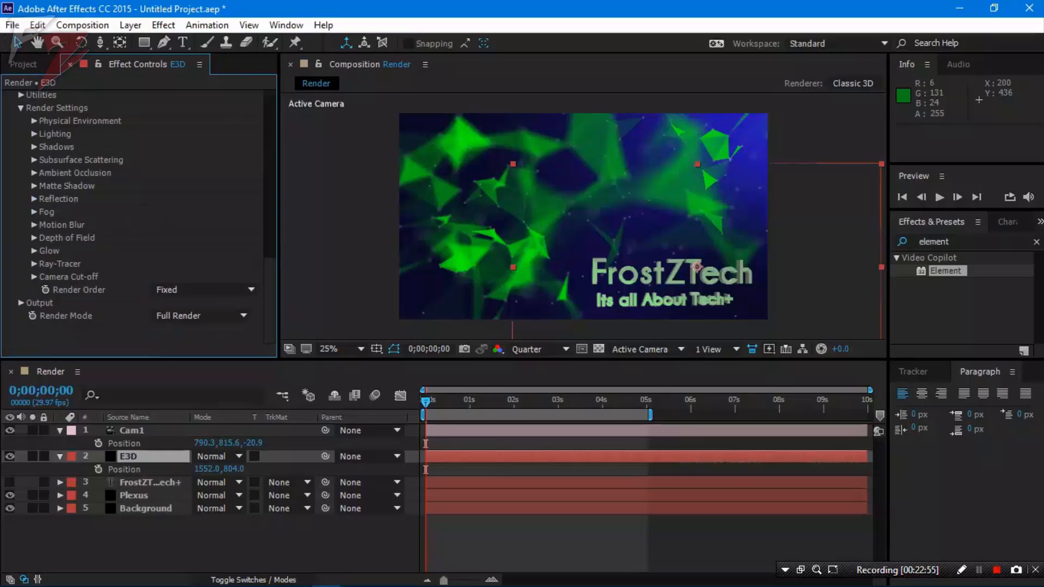
pyautogui.scroll(1, 35, 267)
pyautogui.click(33, 272)
pyautogui.scroll(-1, 185, 256)
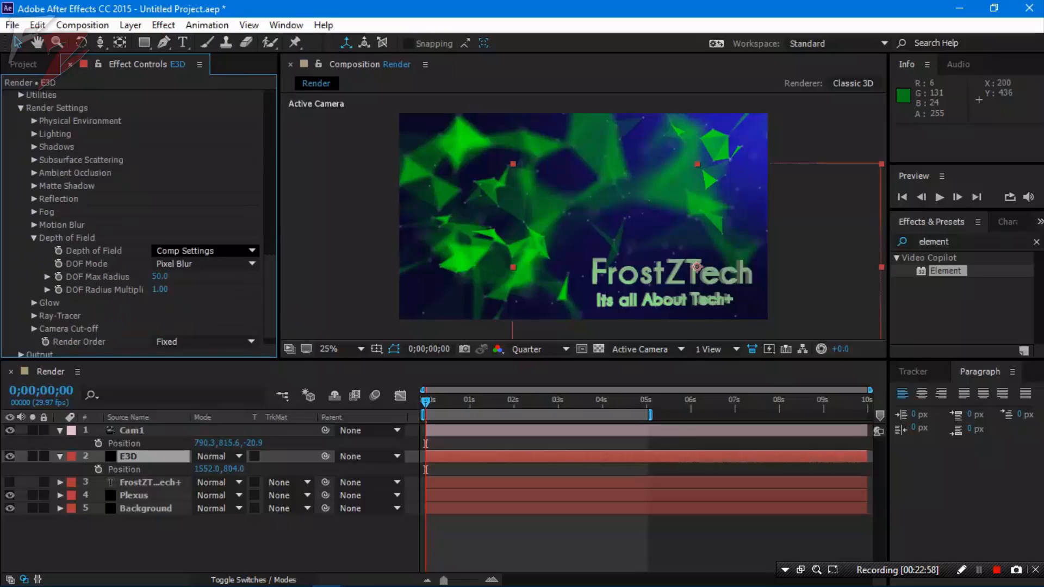
pyautogui.click(34, 237)
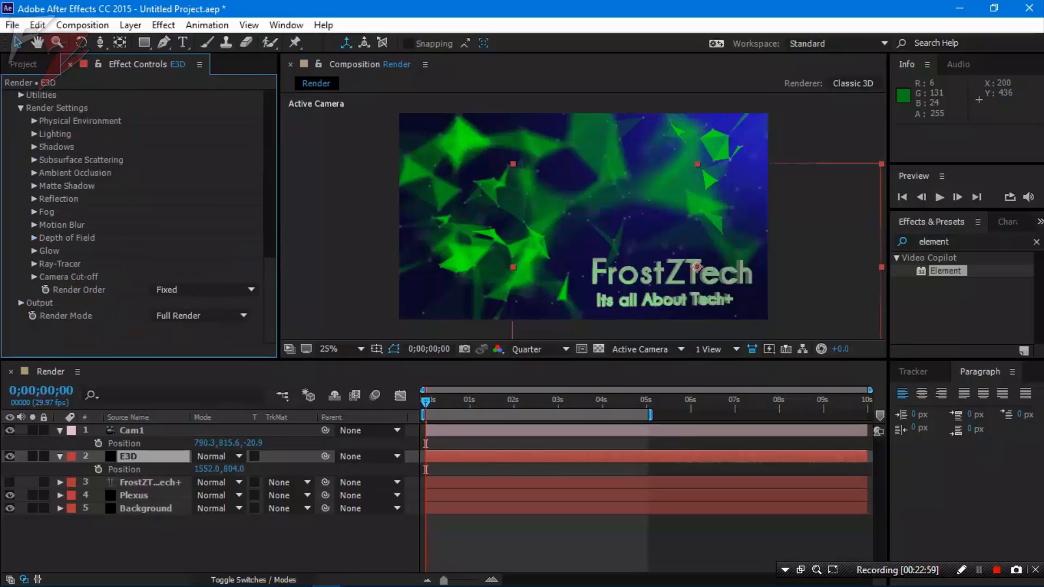
pyautogui.scroll(1, 185, 316)
pyautogui.click(201, 350)
pyautogui.click(201, 351)
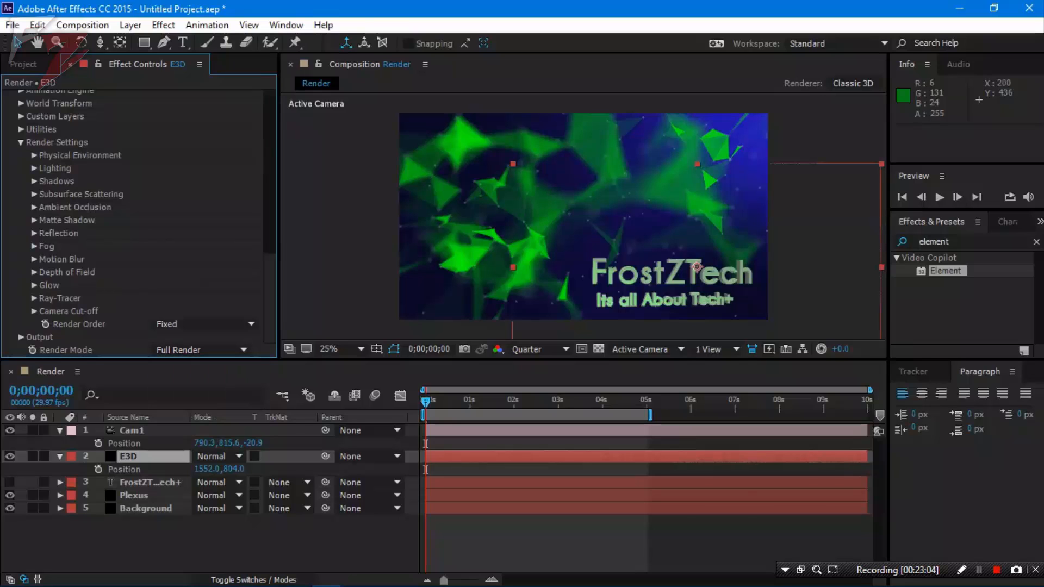
# Collapse the Cam1 and E3D layer properties and play a preview of the composition
pyautogui.click(60, 431)
pyautogui.click(60, 444)
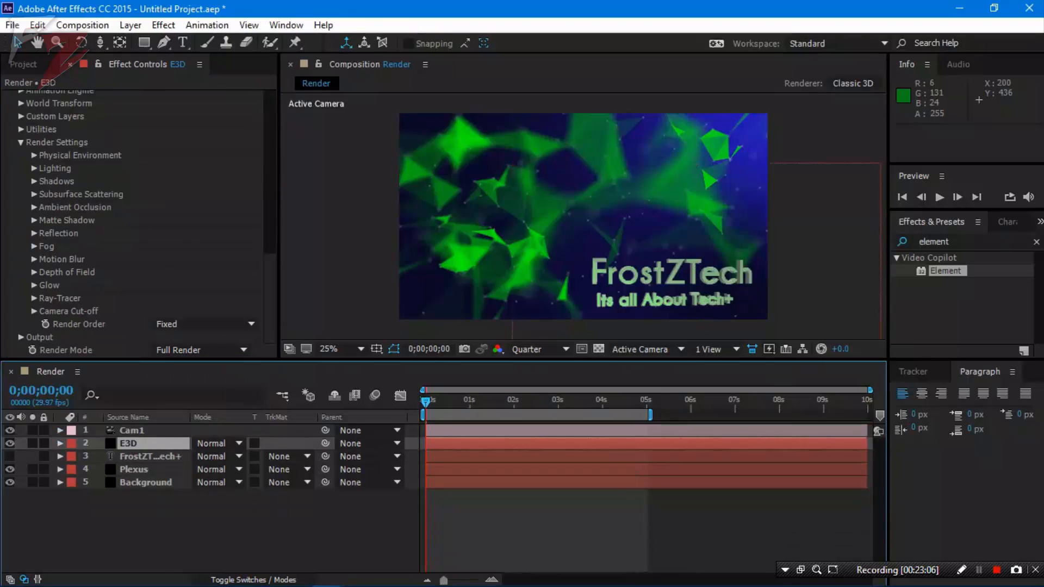
pyautogui.click(141, 527)
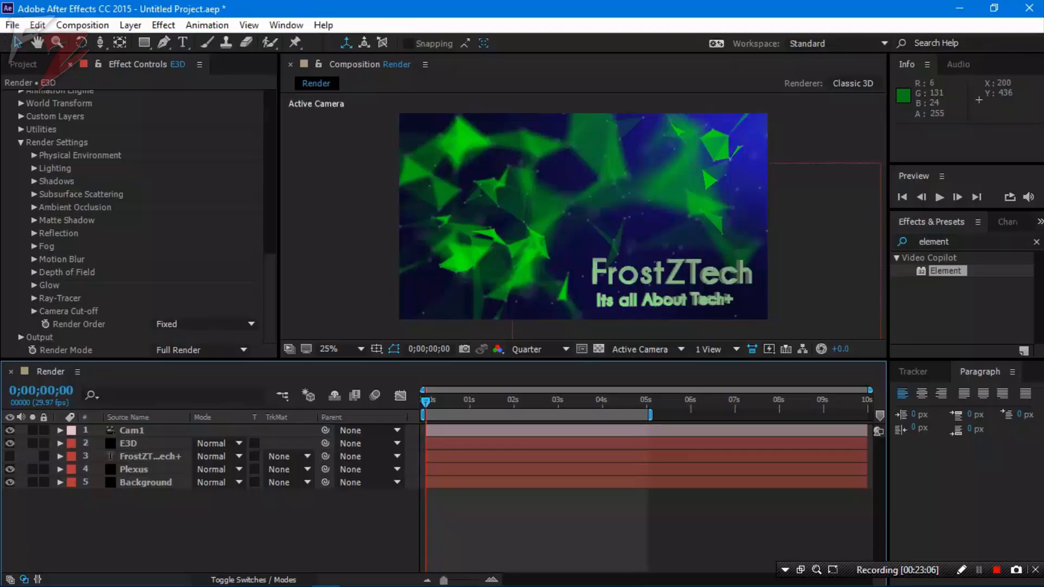
pyautogui.press('space')
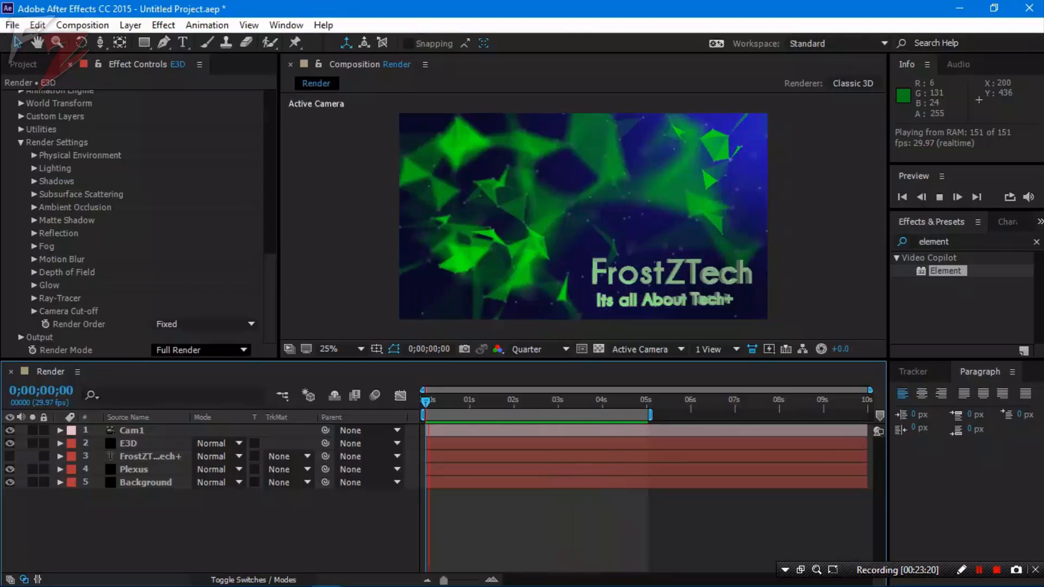
# Clear the effects search and stop the preview playback
pyautogui.scroll(4, 202, 349)
pyautogui.click(22, 315)
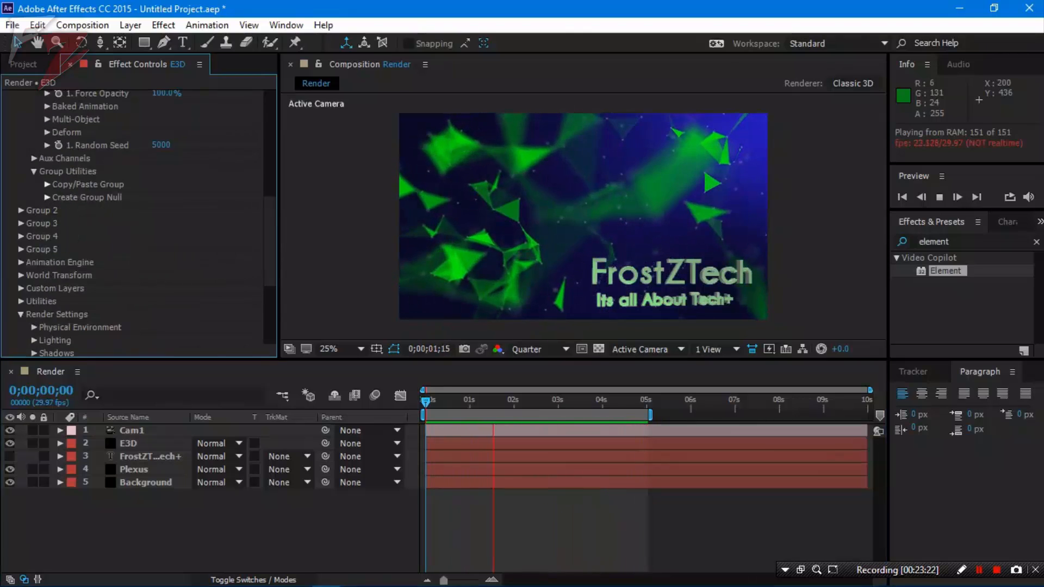
pyautogui.click(21, 311)
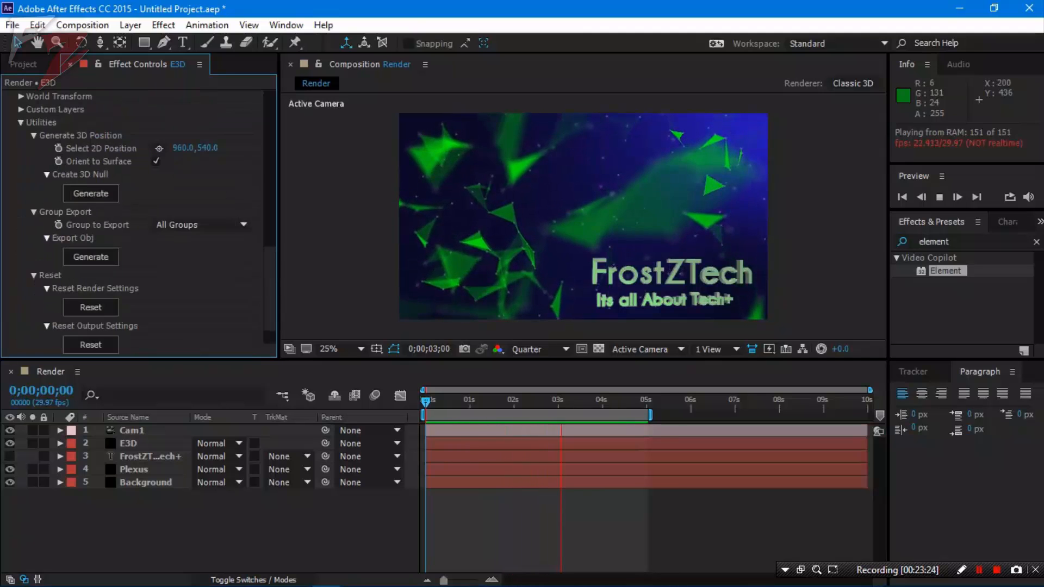
pyautogui.scroll(4, 136, 218)
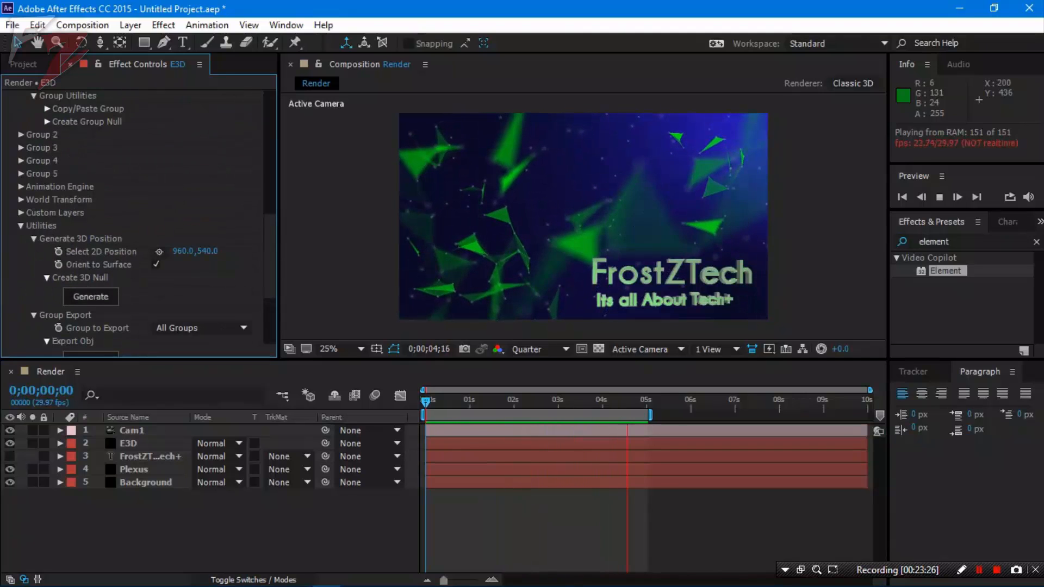
pyautogui.scroll(5, 136, 218)
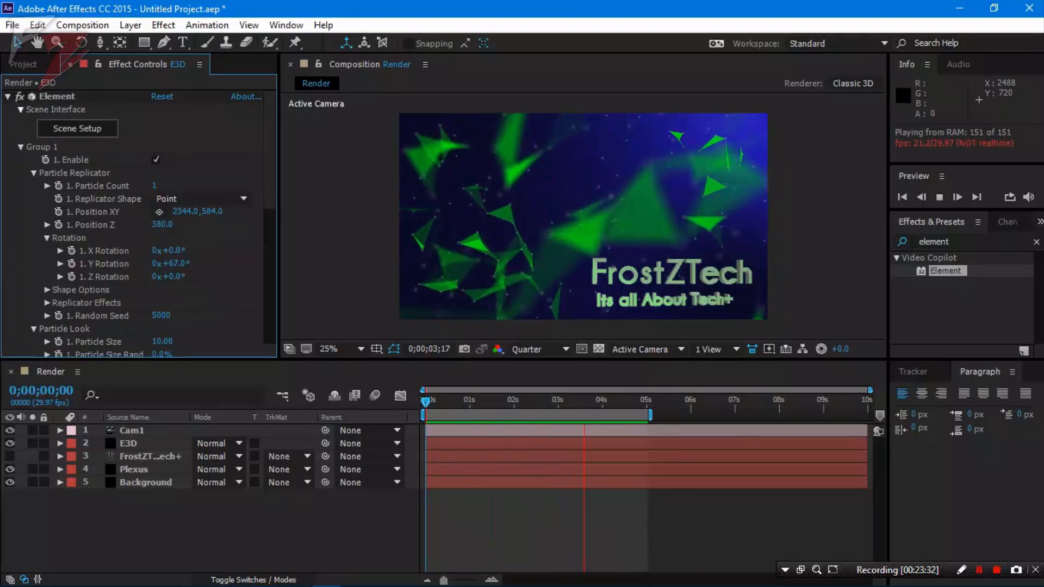
pyautogui.click(1037, 242)
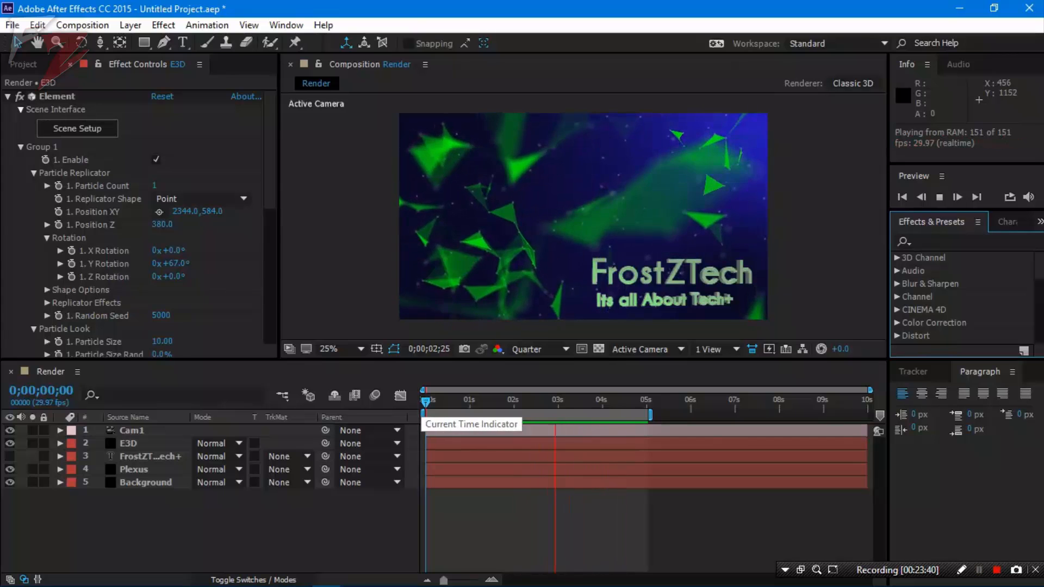
pyautogui.press('space')
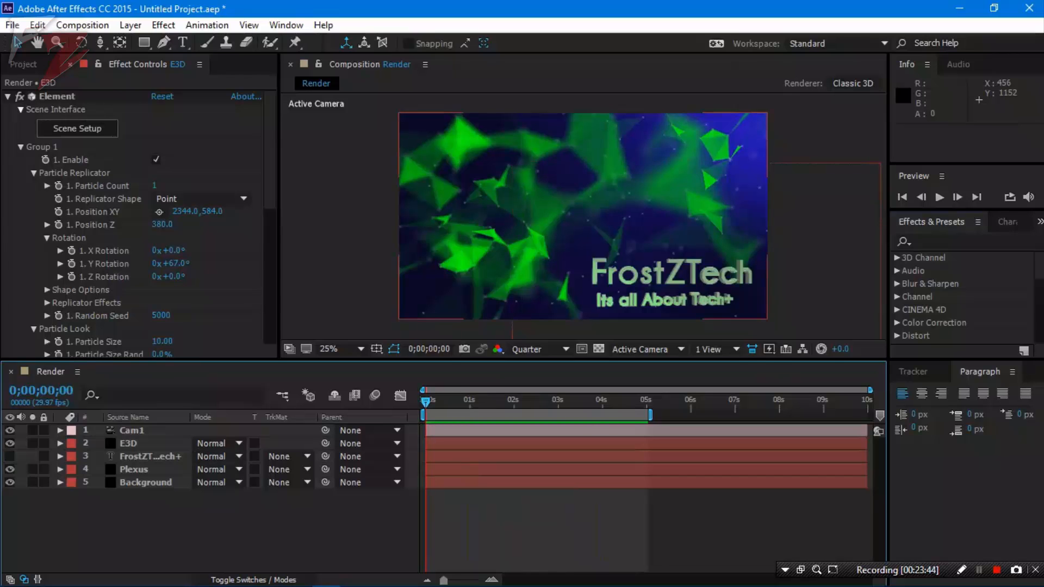
# Save the project to the Desktop under the file name Tutorial
pyautogui.click(12, 25)
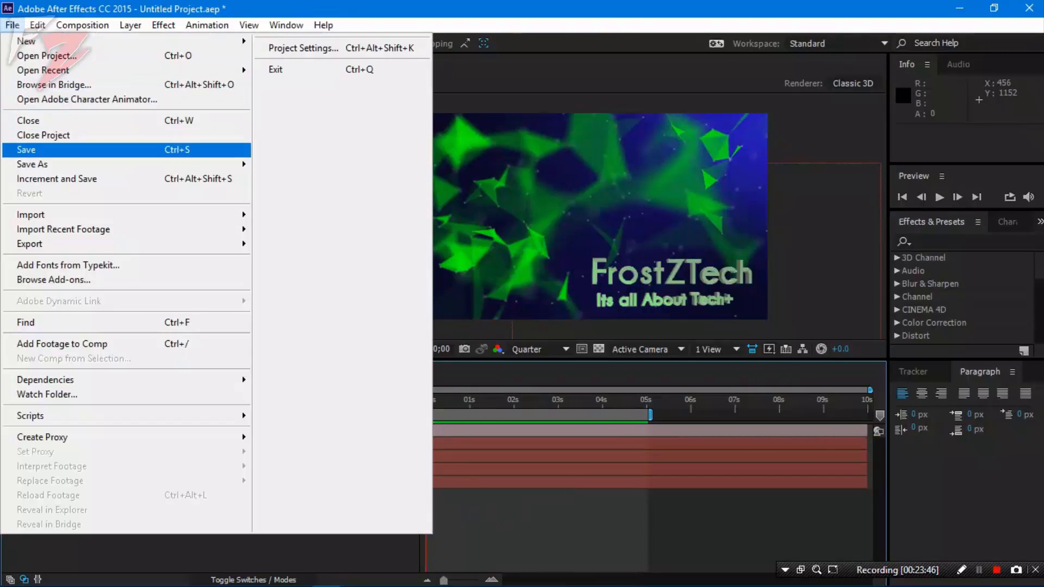
pyautogui.click(22, 144)
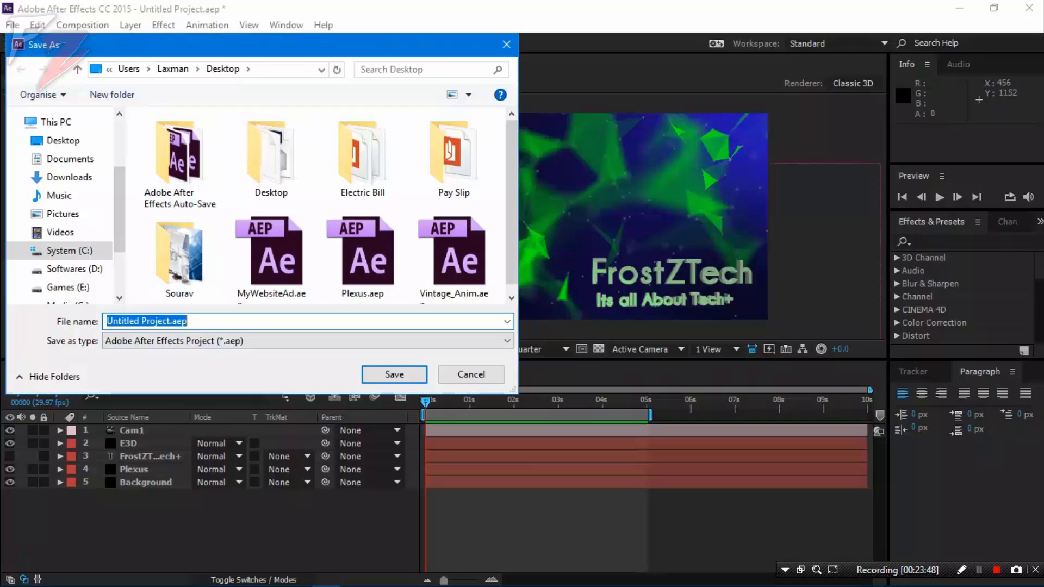
pyautogui.write('T')
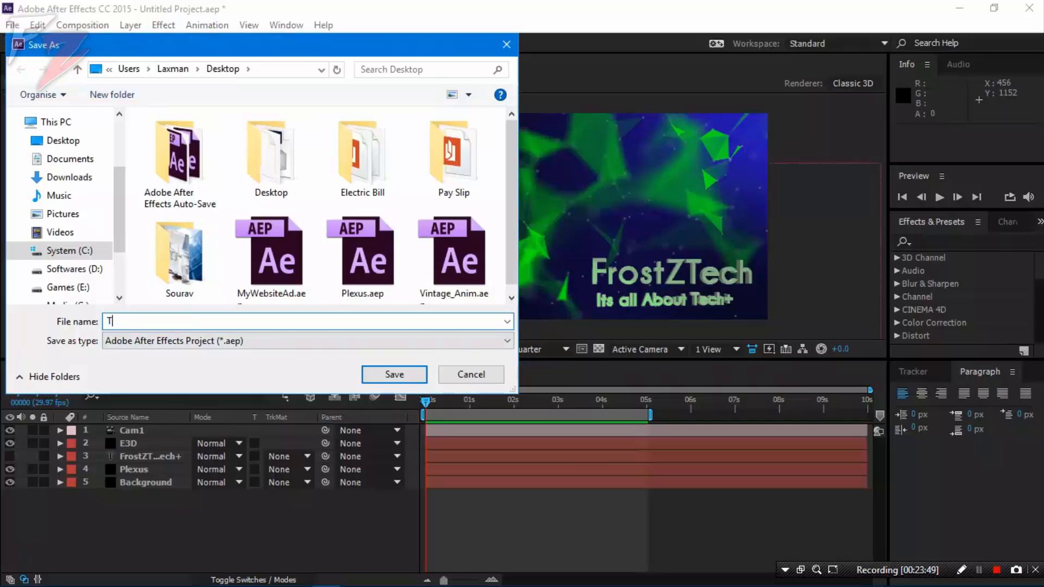
pyautogui.write('utorial')
pyautogui.press('Return')
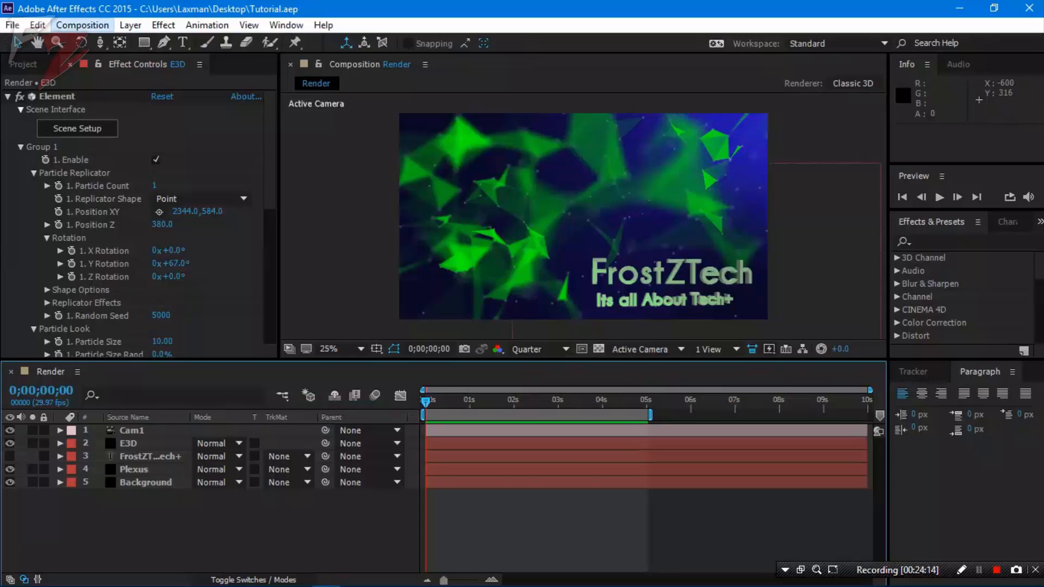
# Add the Render composition to the render queue
pyautogui.click(82, 25)
pyautogui.click(135, 133)
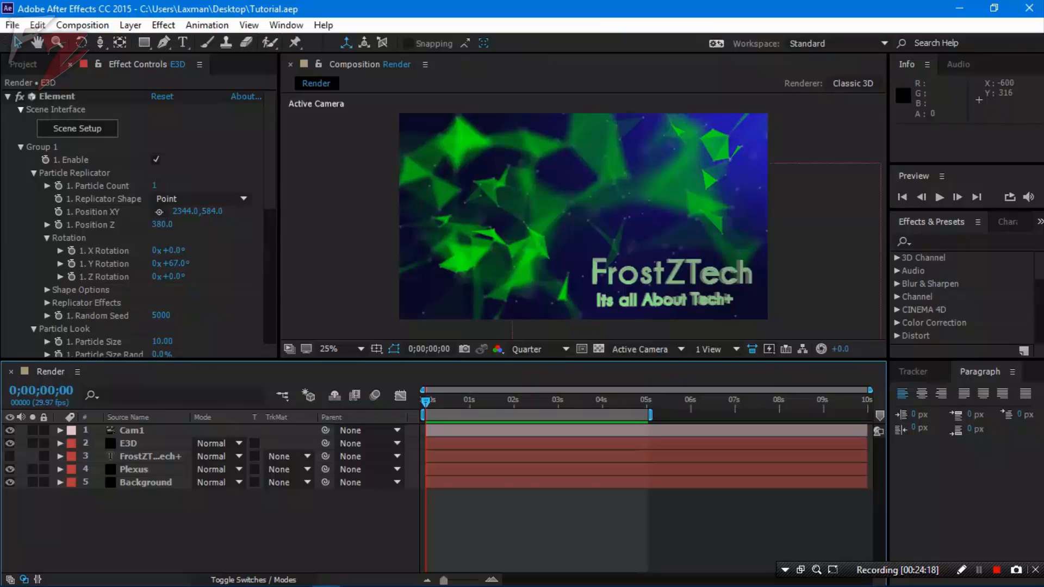
pyautogui.click(82, 25)
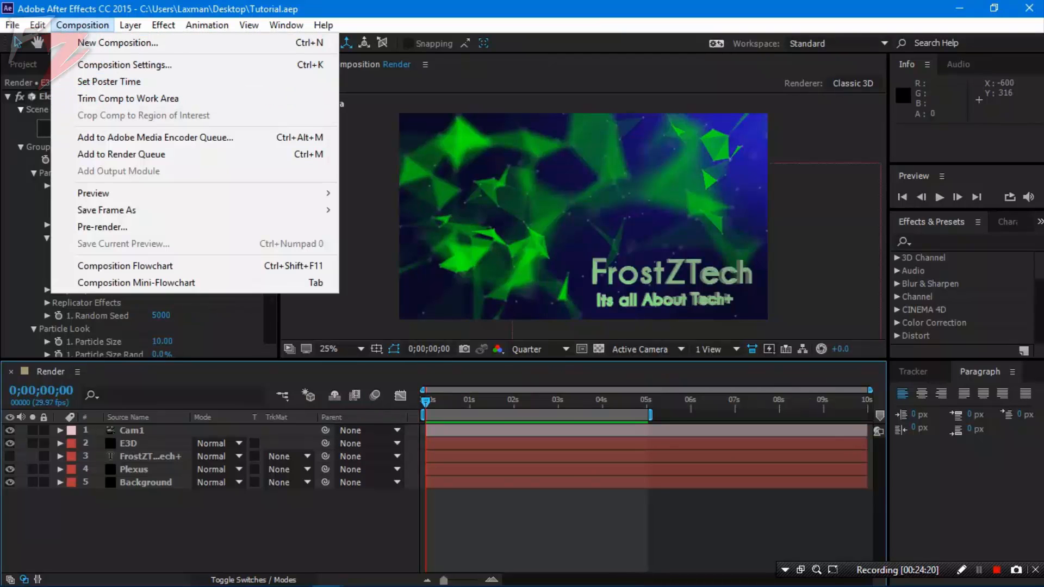
pyautogui.click(121, 154)
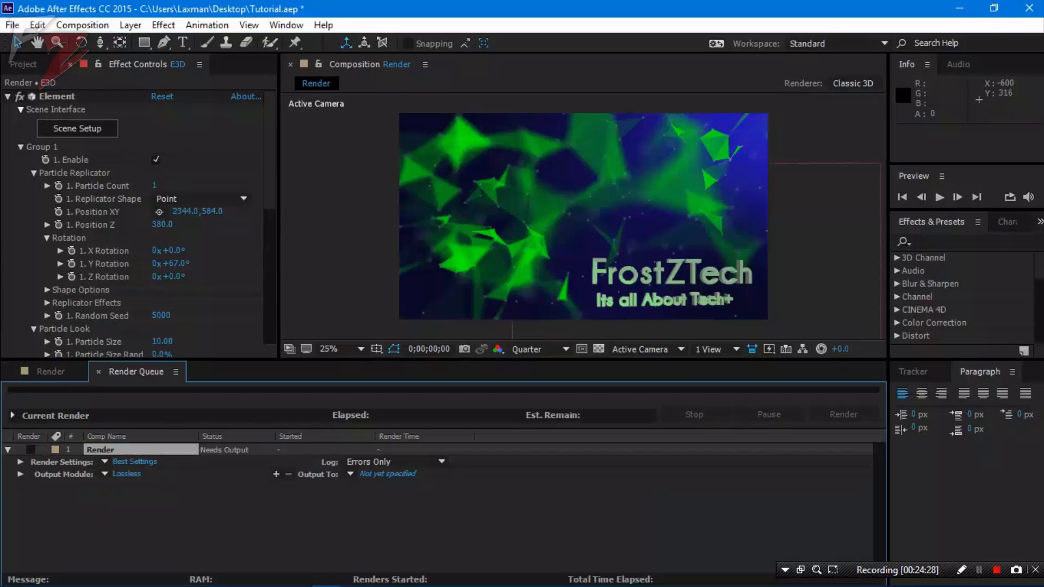
# Review the queued item's Render Settings, cancel out of them and close the Render Queue
pyautogui.click(134, 461)
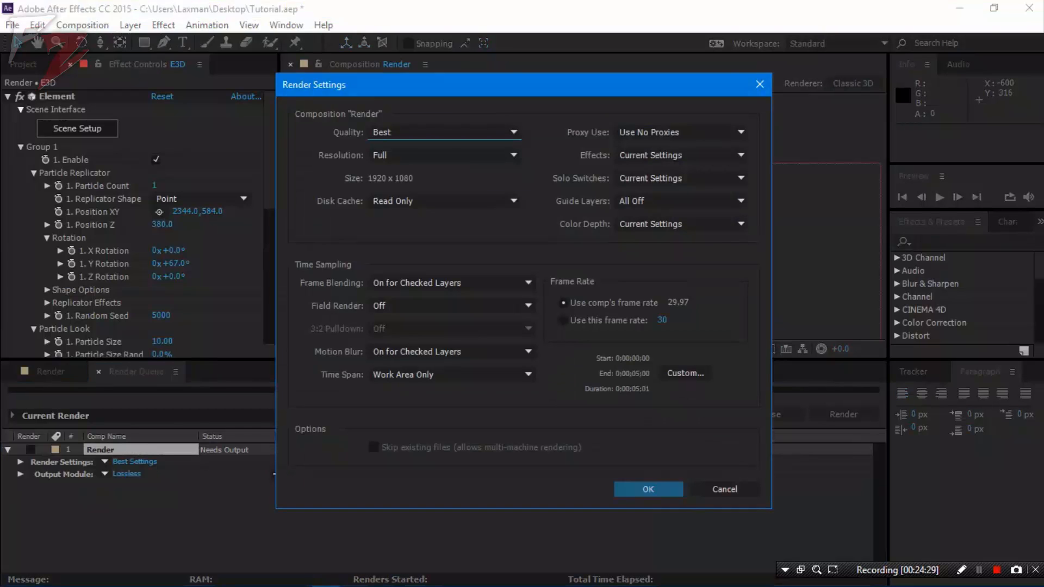
pyautogui.click(725, 490)
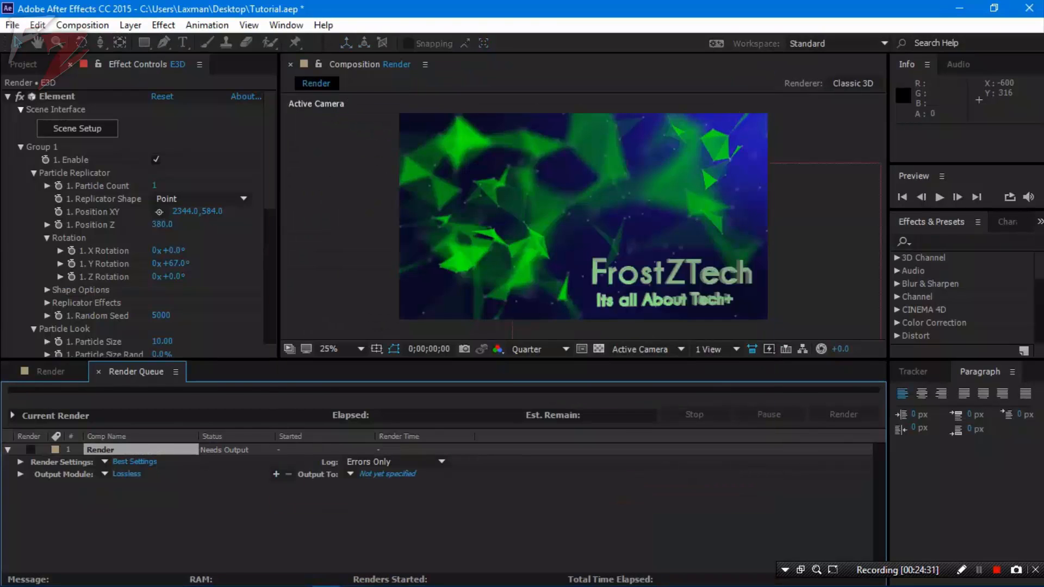
pyautogui.click(98, 372)
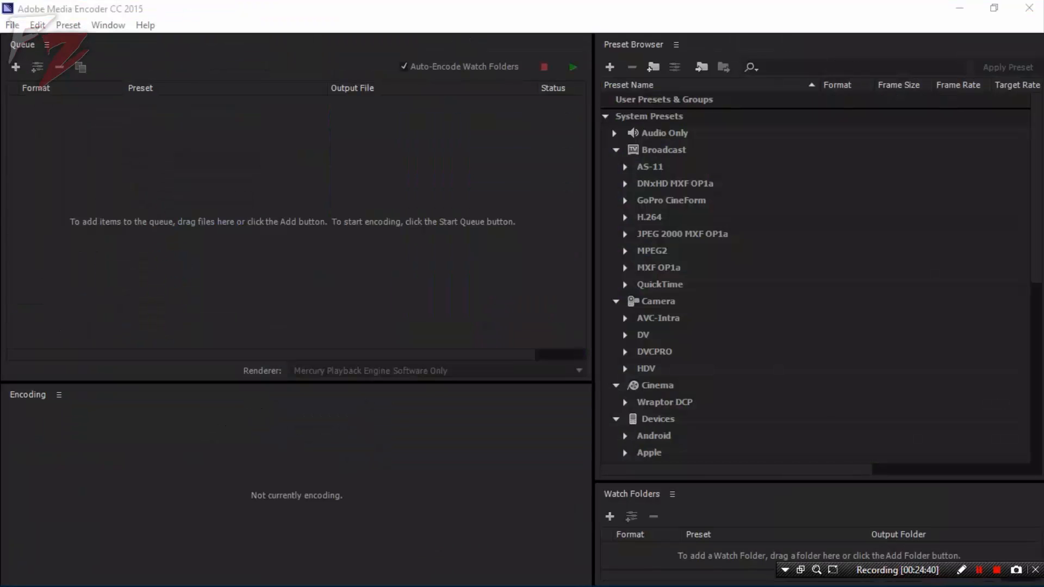
# Switch back to After Effects, save the Tutorial project and close the program
pyautogui.click(326, 575)
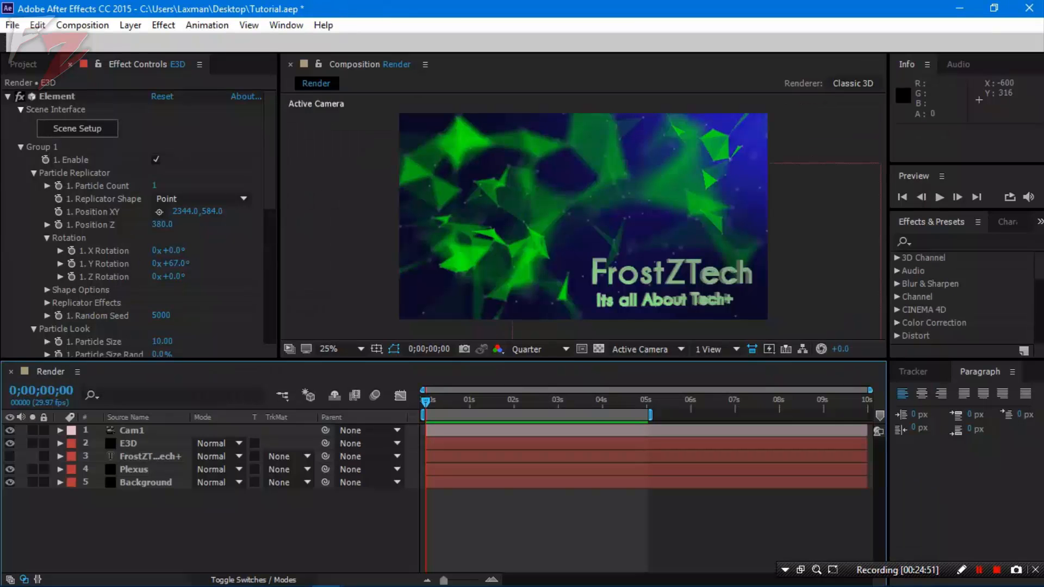
pyautogui.click(12, 25)
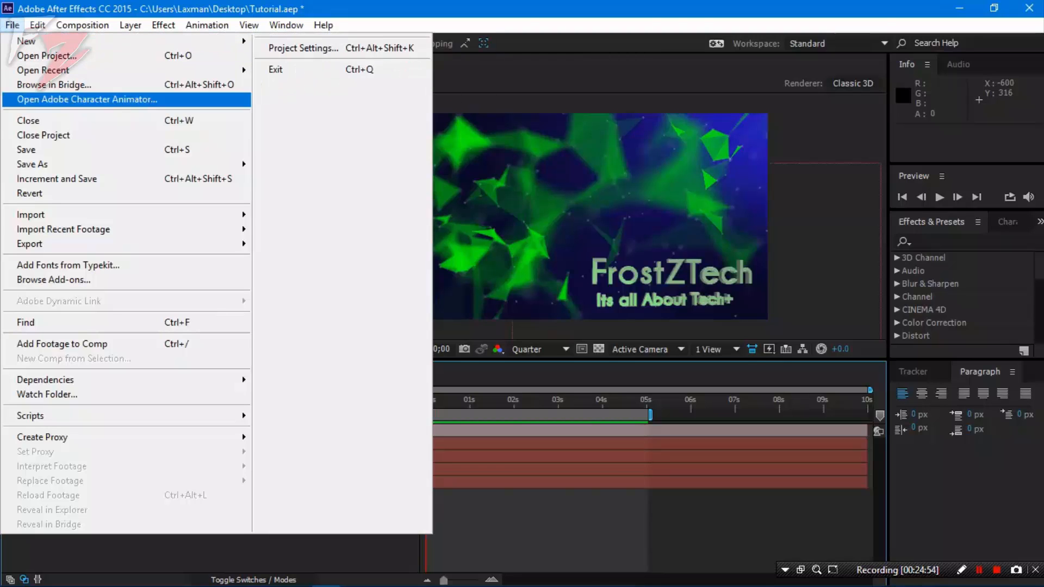
pyautogui.click(27, 150)
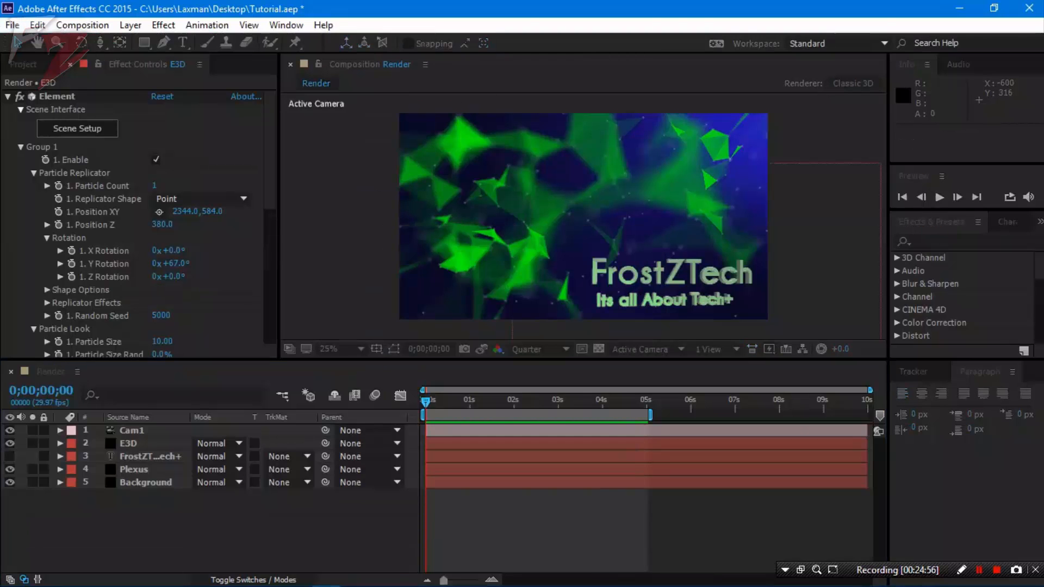
pyautogui.click(1029, 8)
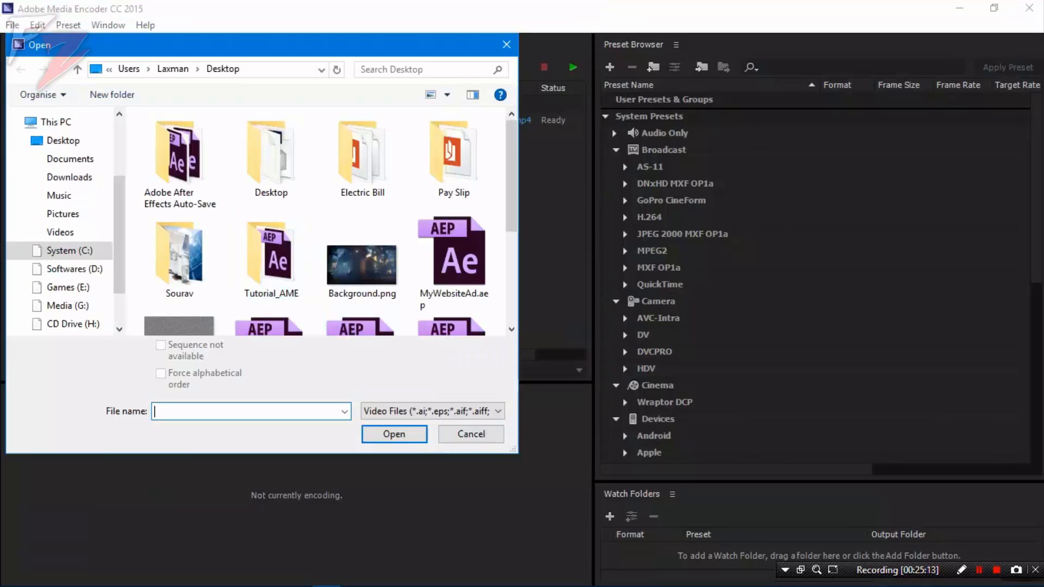
# Dismiss Media Encoder's file-opening dialog and examine the format and preset choices for the queued Render item
pyautogui.press('Escape')
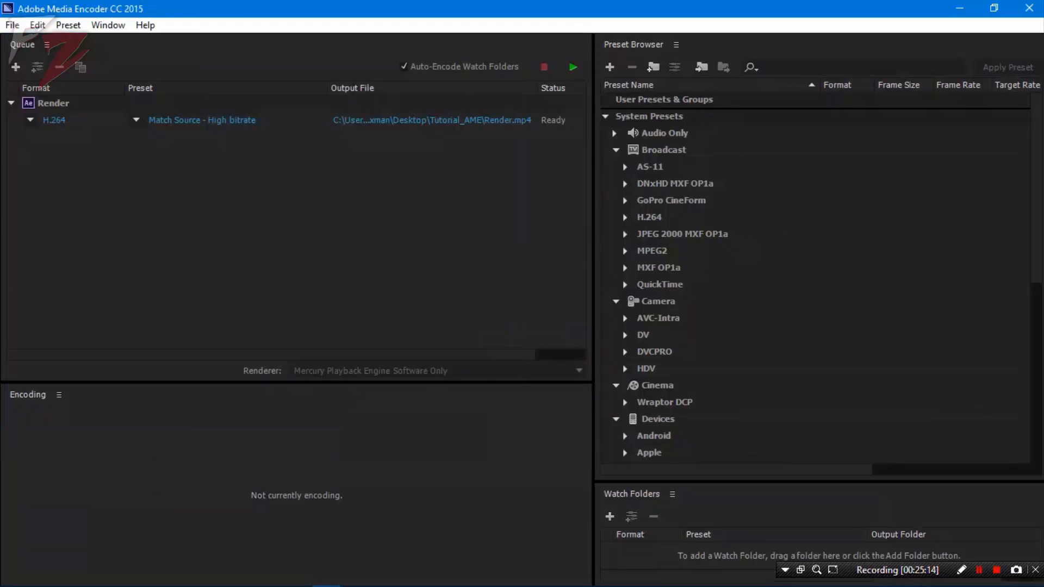
pyautogui.click(53, 103)
pyautogui.click(30, 119)
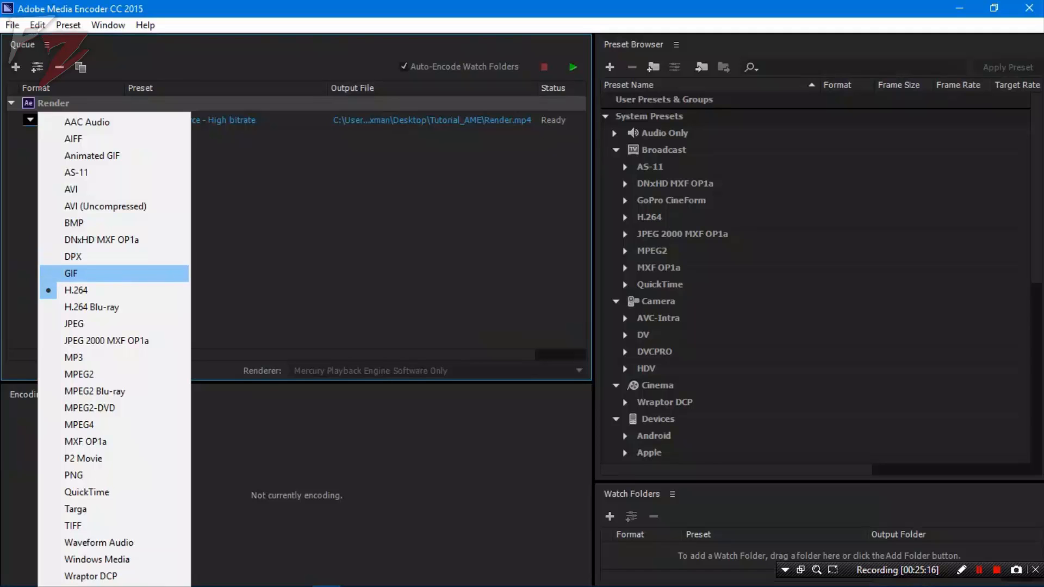
pyautogui.press('Escape')
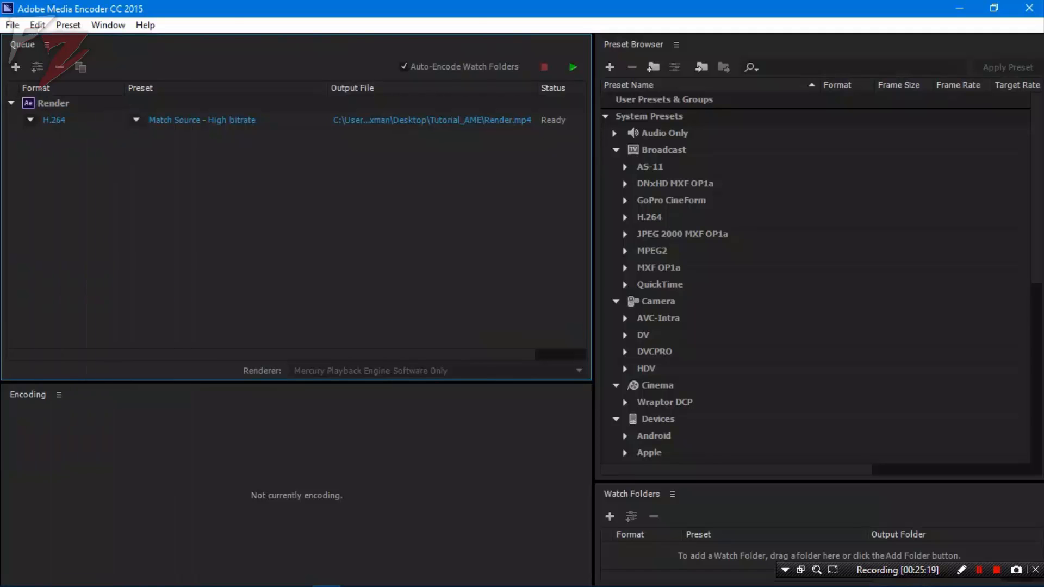
pyautogui.click(136, 120)
pyautogui.press('Escape')
# Open the Export Settings of the queued Render item and examine its video and bitrate settings
pyautogui.click(202, 120)
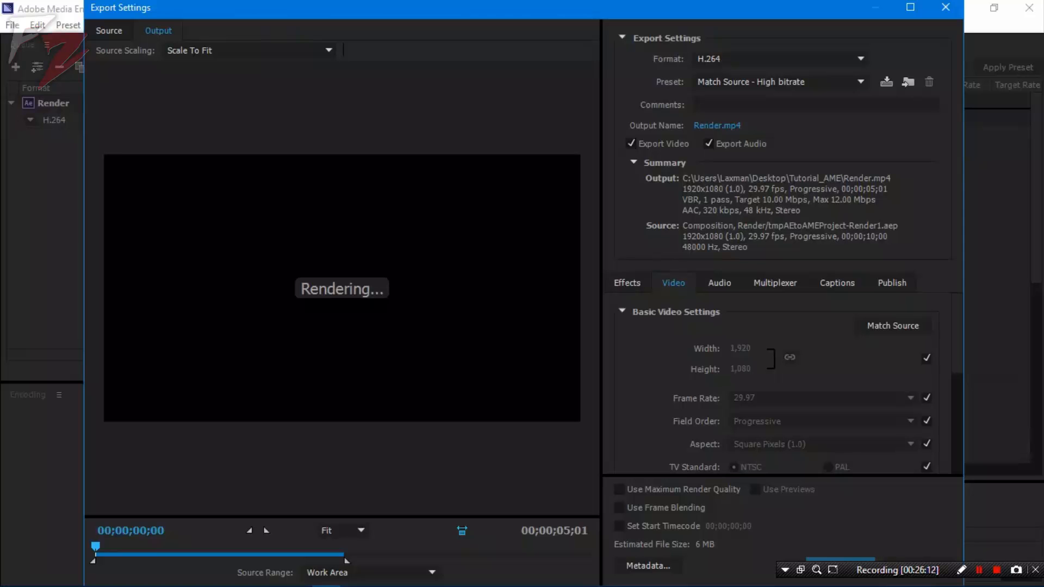
pyautogui.scroll(-5, 778, 381)
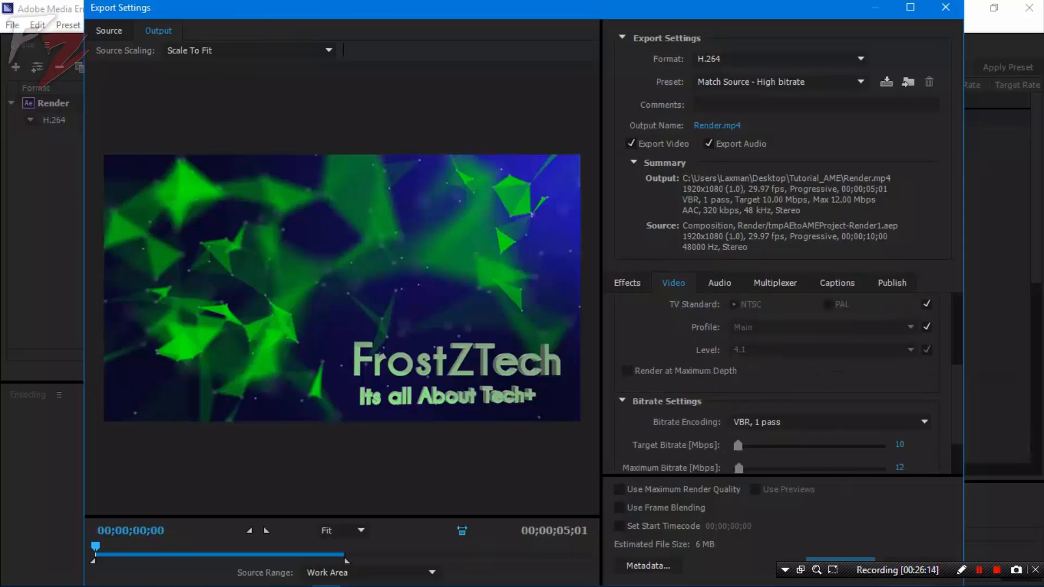
pyautogui.scroll(-2, 788, 384)
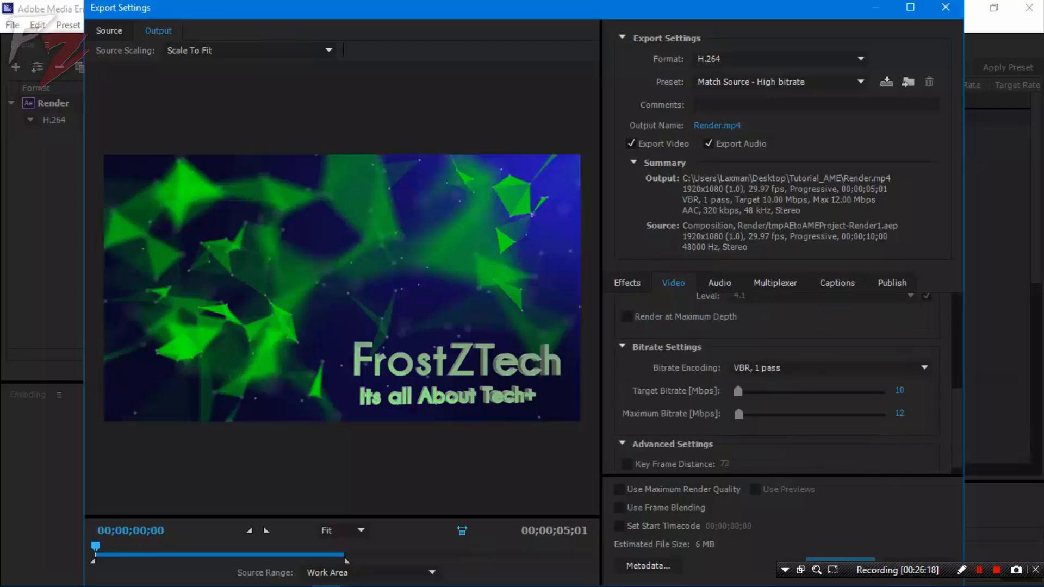
pyautogui.scroll(-1, 777, 380)
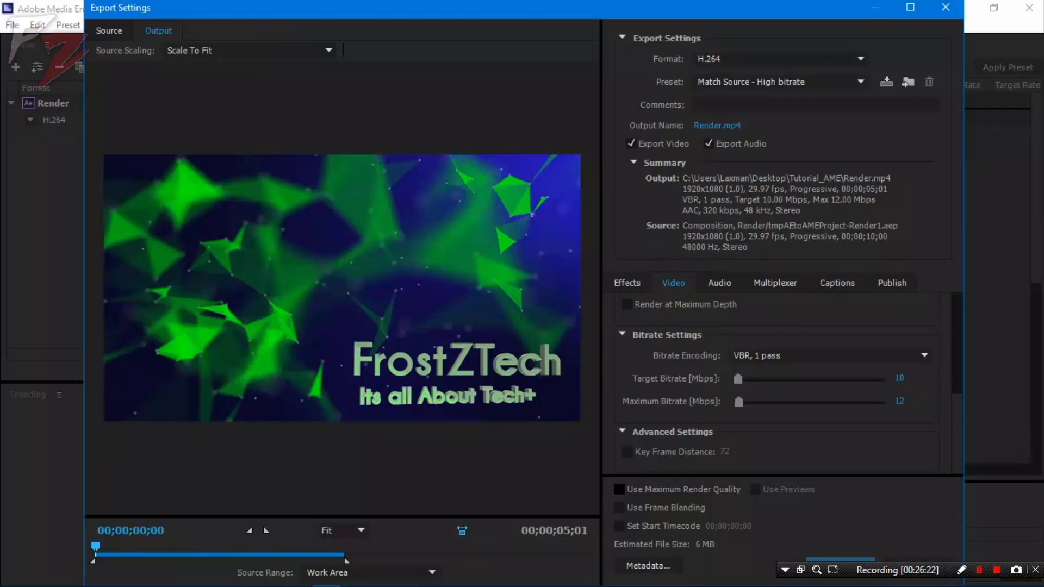
# Turn Use Maximum Render Quality on and off again, and accept the export settings
pyautogui.click(619, 489)
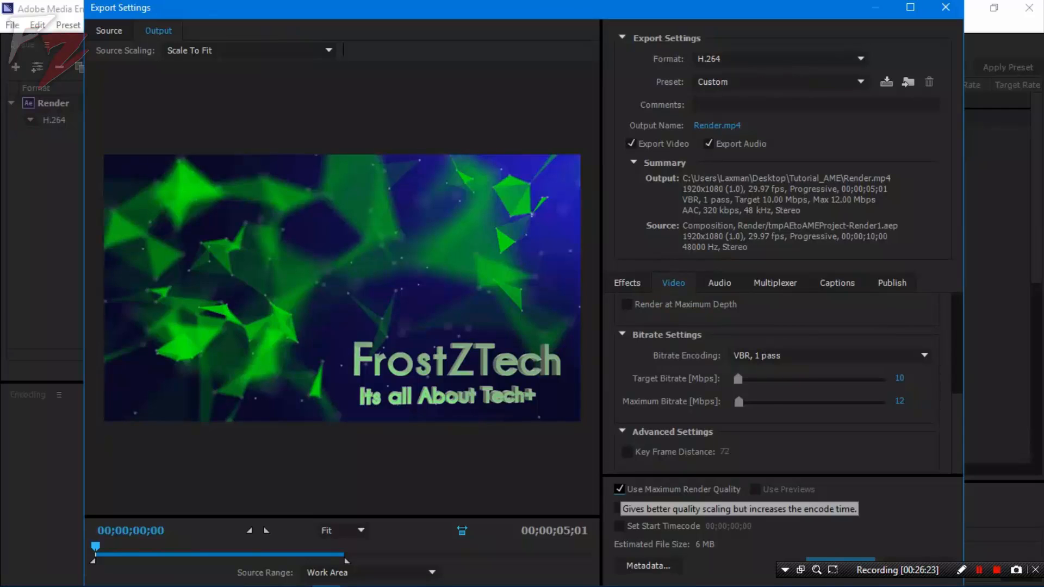
pyautogui.click(619, 489)
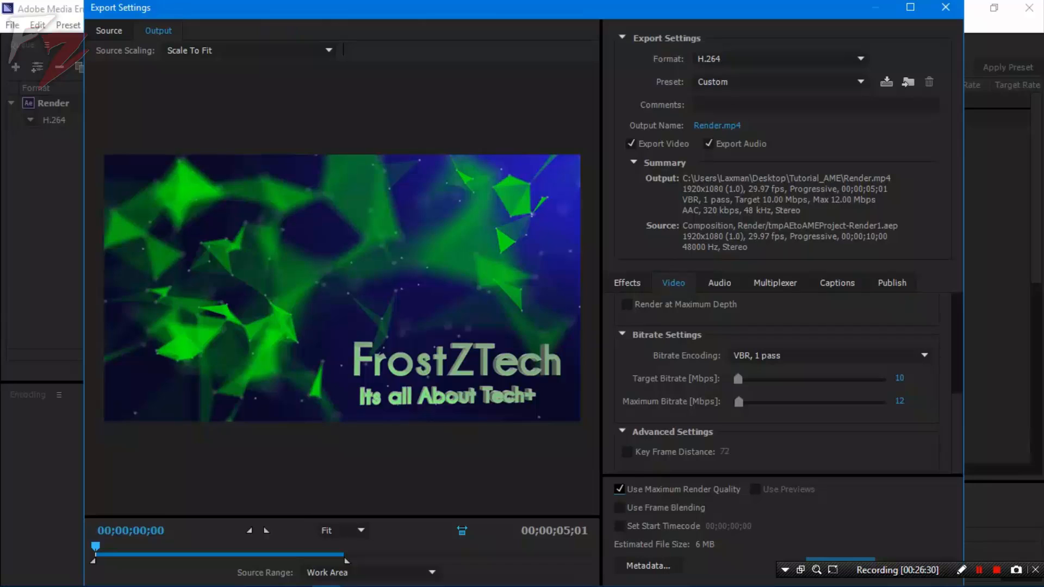
pyautogui.moveTo(606, 0); pyautogui.dragTo(598, 17)
pyautogui.moveTo(864, 571); pyautogui.dragTo(862, 552)
pyautogui.click(848, 567)
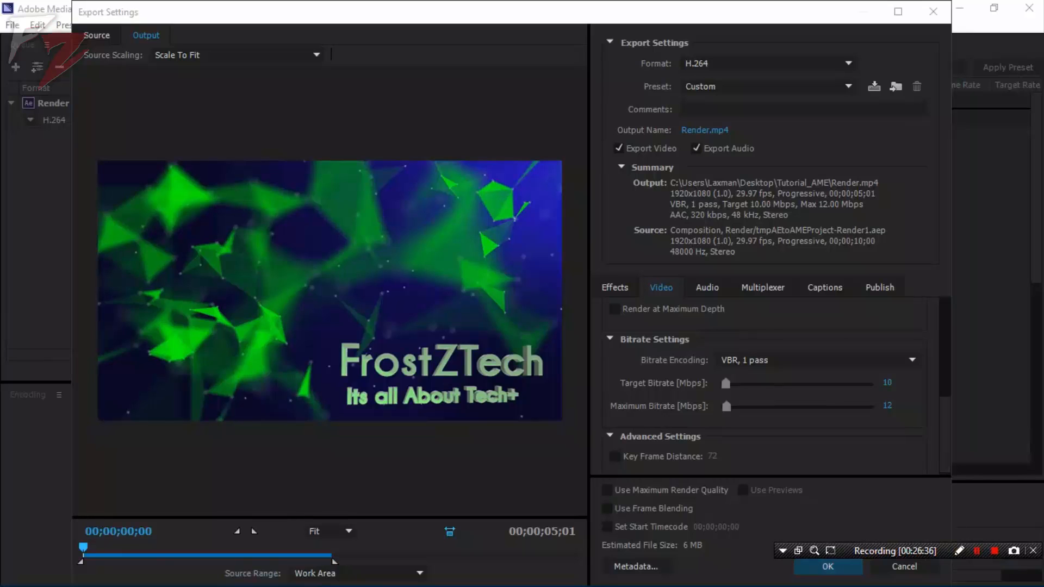
pyautogui.moveTo(865, 578); pyautogui.dragTo(870, 580)
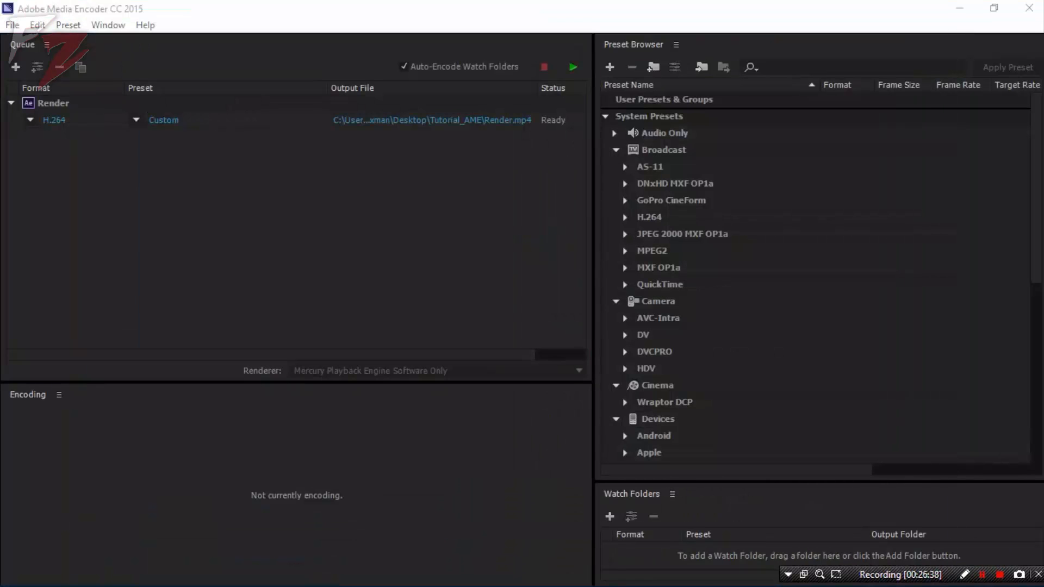
# Start the encoding queue to export Render.mp4, and close Media Encoder once the encode is done
pyautogui.click(296, 234)
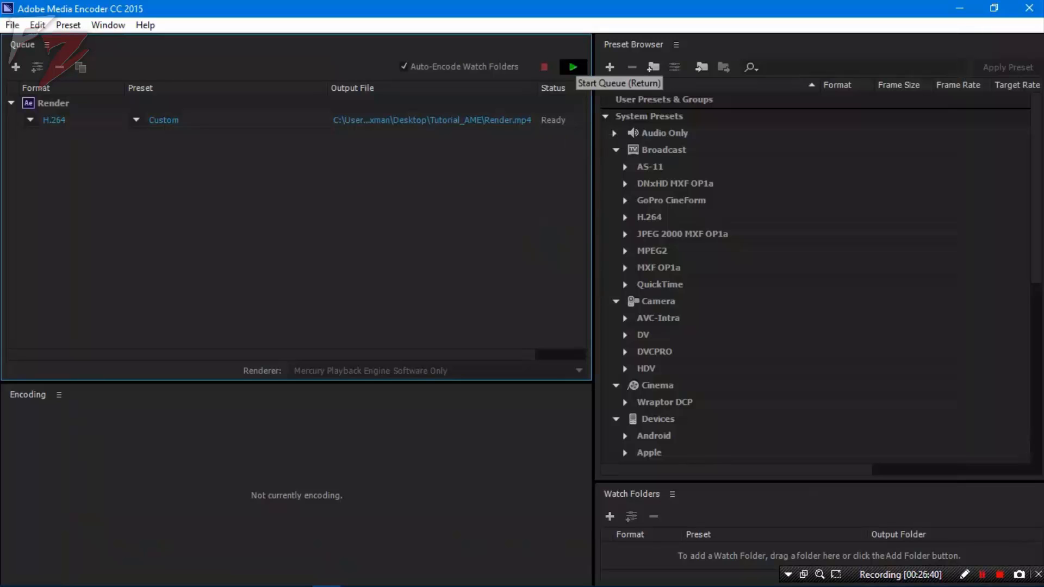
pyautogui.click(574, 66)
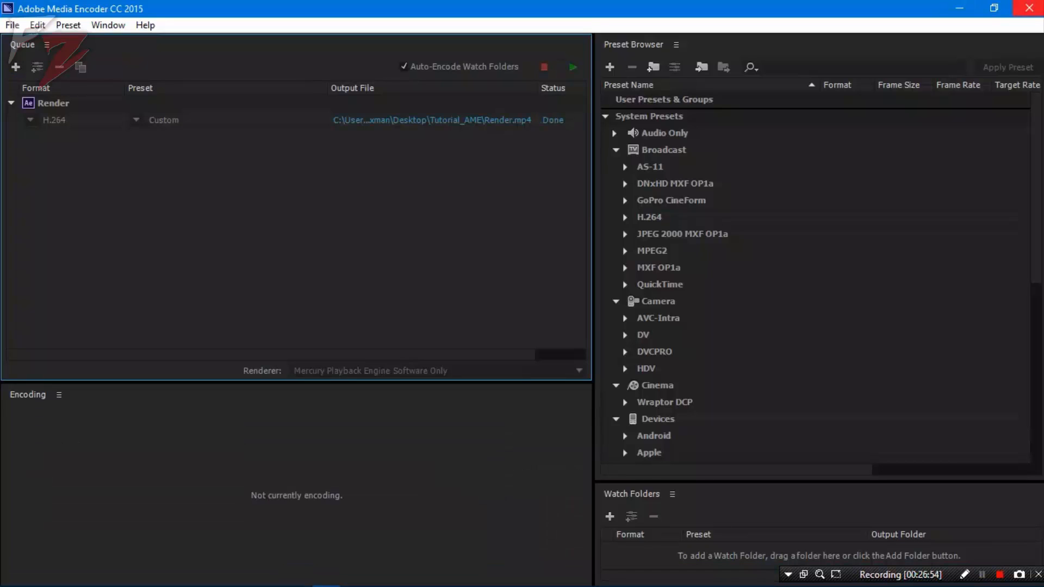
pyautogui.click(1030, 8)
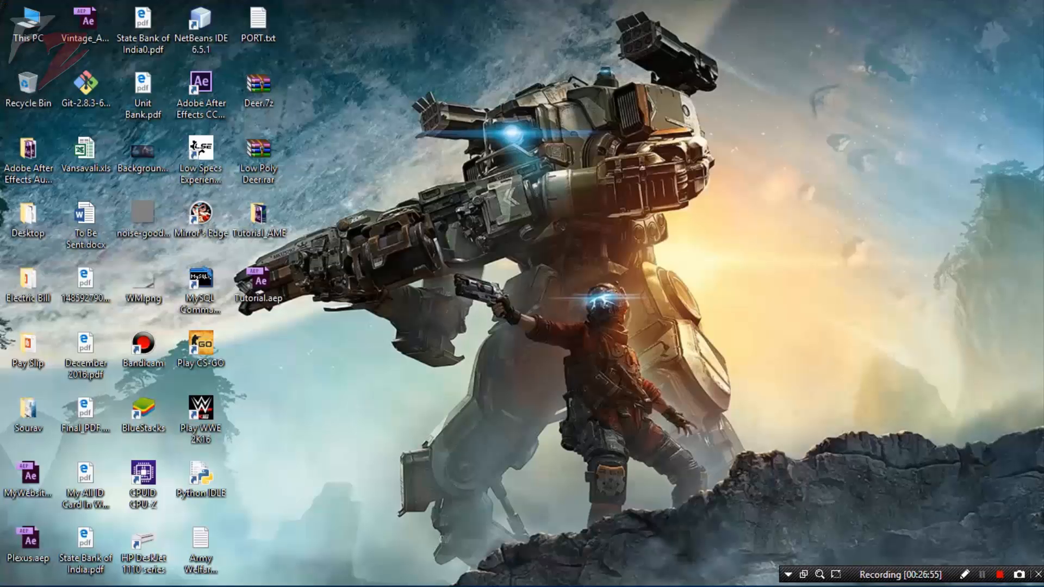
pyautogui.rightClick(455, 137)
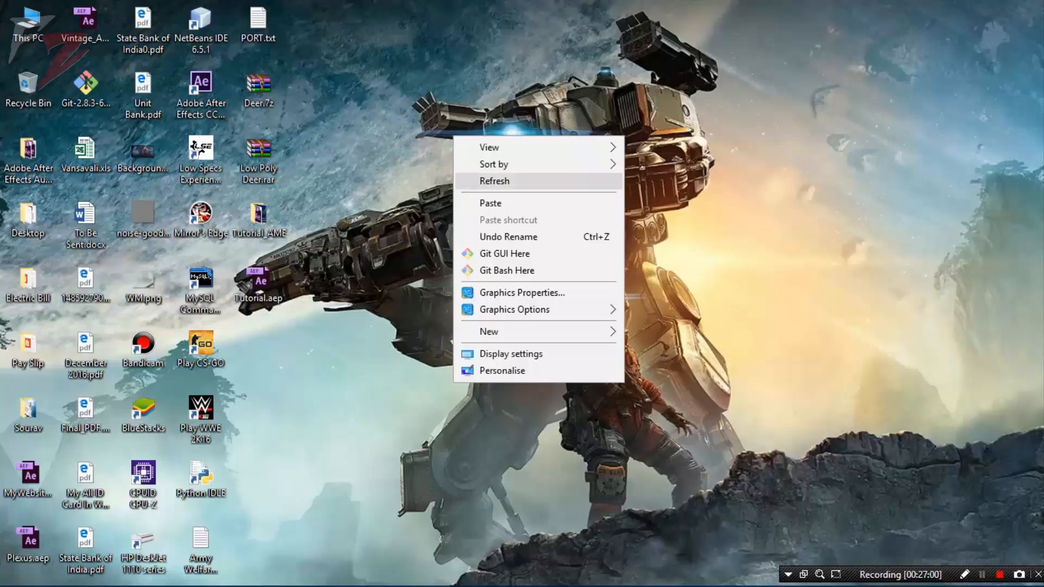
pyautogui.click(499, 185)
pyautogui.rightClick(499, 187)
pyautogui.click(547, 231)
pyautogui.rightClick(548, 231)
pyautogui.click(574, 274)
pyautogui.rightClick(574, 273)
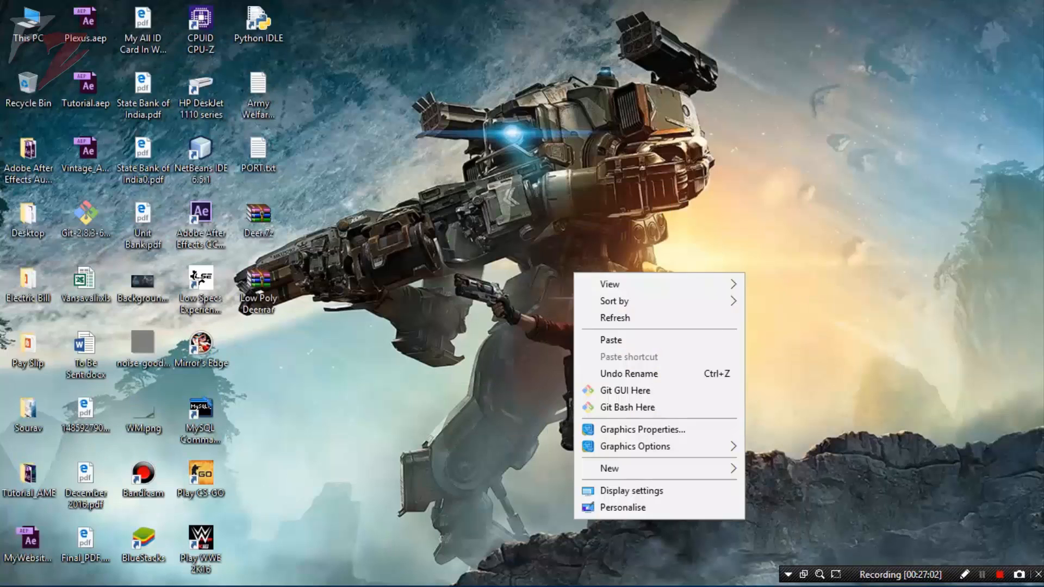
pyautogui.click(600, 315)
pyautogui.rightClick(600, 315)
pyautogui.click(625, 358)
pyautogui.rightClick(389, 70)
pyautogui.moveTo(413, 80)
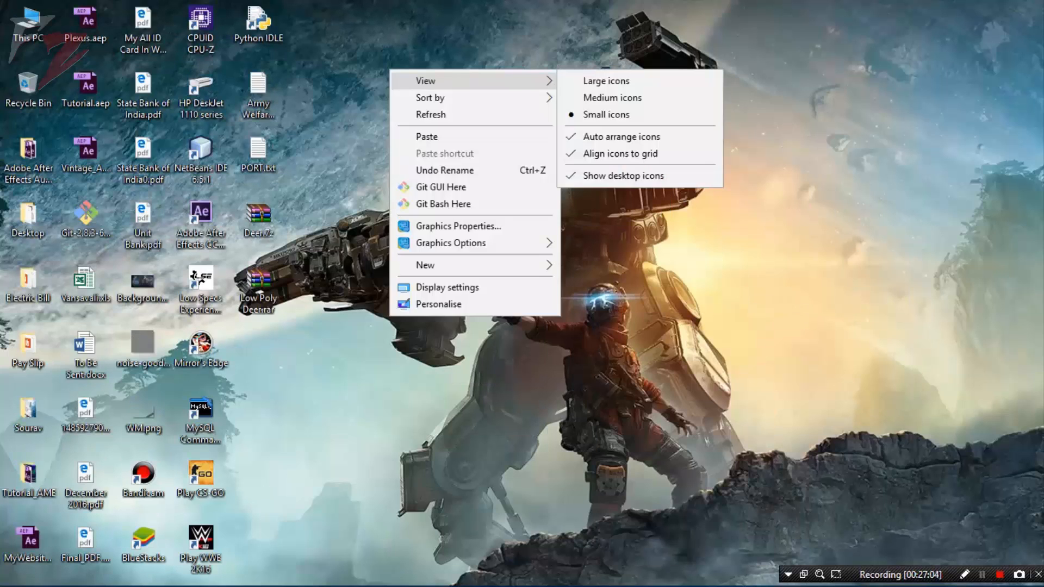
pyautogui.click(412, 117)
pyautogui.rightClick(413, 119)
pyautogui.click(439, 167)
pyautogui.rightClick(439, 168)
pyautogui.click(458, 213)
pyautogui.rightClick(459, 212)
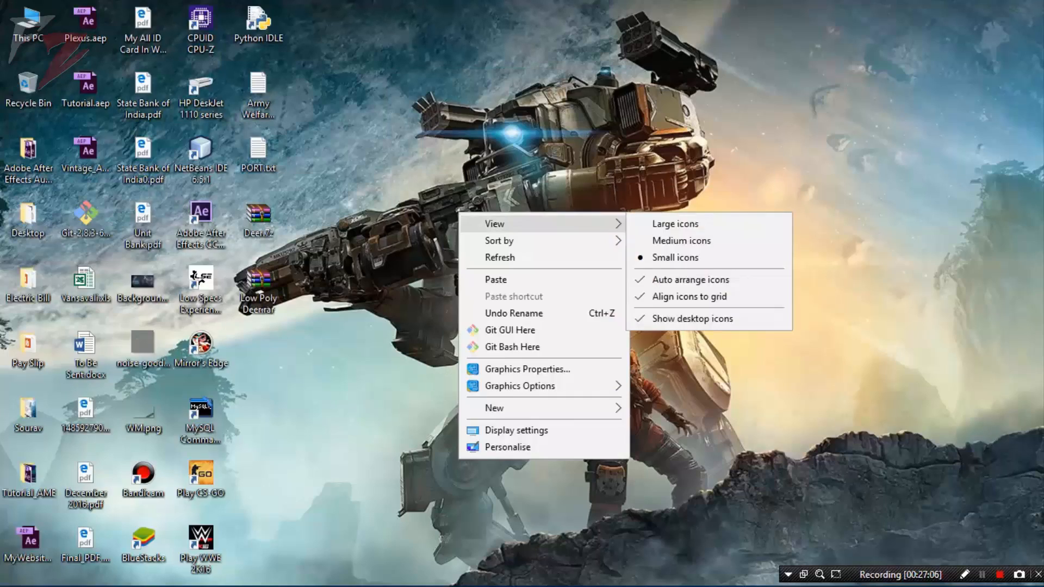
pyautogui.click(489, 257)
pyautogui.rightClick(491, 253)
pyautogui.click(501, 297)
pyautogui.rightClick(500, 302)
pyautogui.click(504, 347)
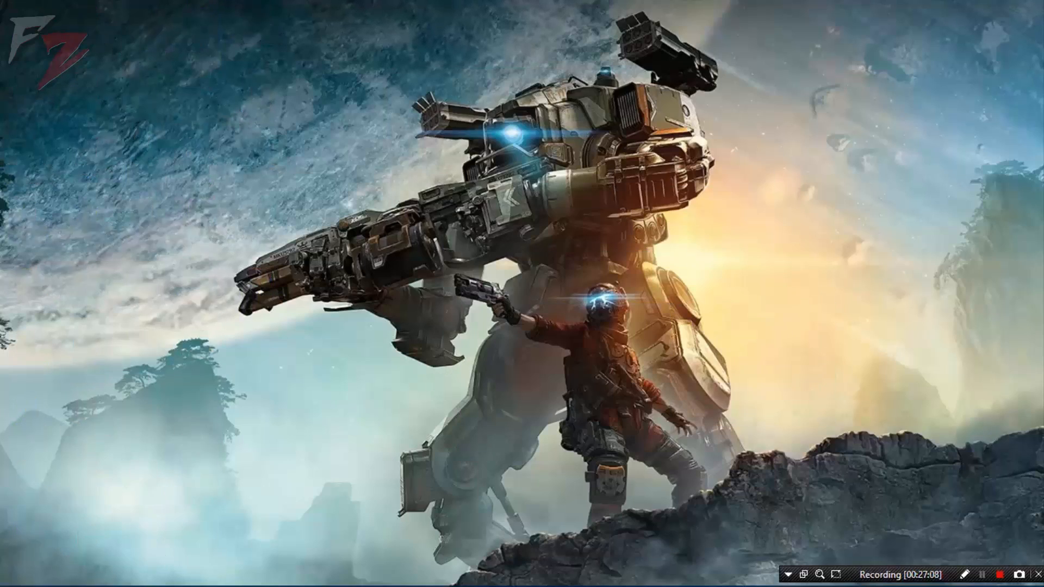
pyautogui.rightClick(403, 80)
pyautogui.click(425, 126)
pyautogui.rightClick(426, 131)
pyautogui.click(445, 176)
pyautogui.rightClick(444, 174)
pyautogui.click(463, 220)
pyautogui.rightClick(464, 219)
pyautogui.click(481, 265)
pyautogui.rightClick(478, 264)
pyautogui.click(496, 310)
pyautogui.press('F5')
pyautogui.press('F5')
pyautogui.press('F5')
pyautogui.press('F5')
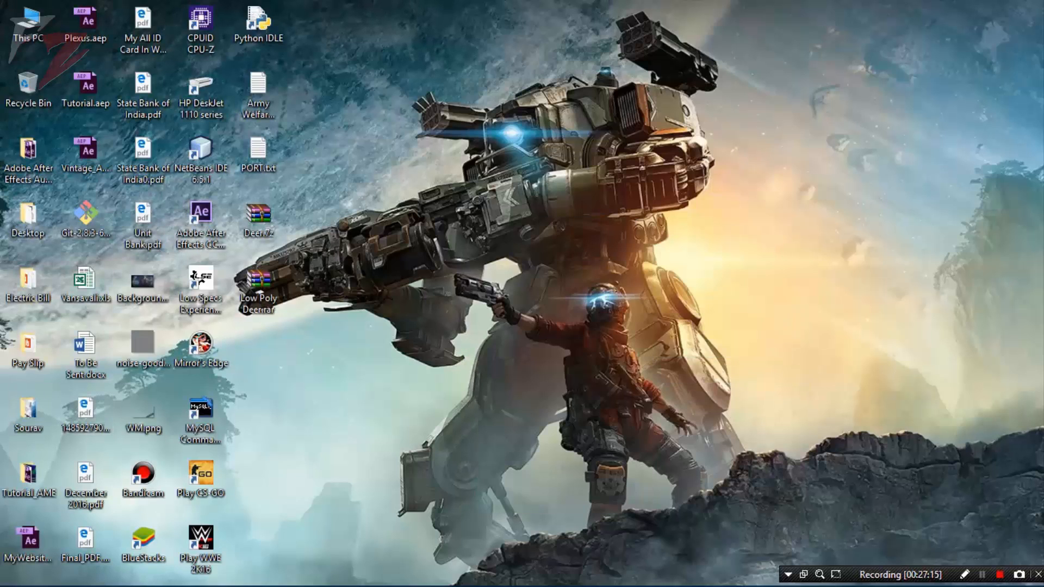
# Open the Tutorial_AME folder on the desktop and play Render.mp4 in VLC media player
pyautogui.doubleClick(28, 478)
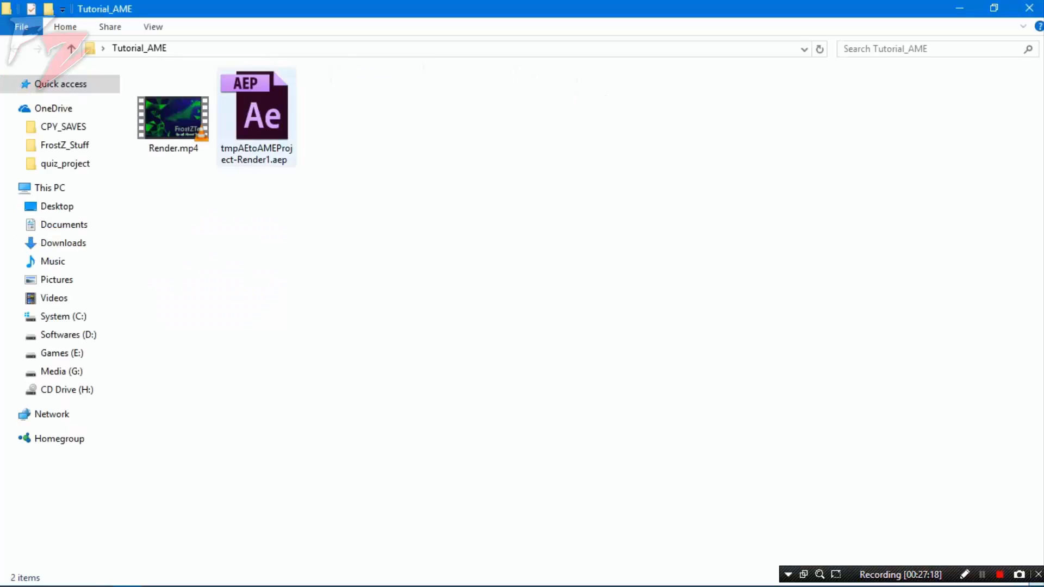
pyautogui.click(257, 117)
pyautogui.click(239, 190)
pyautogui.click(173, 117)
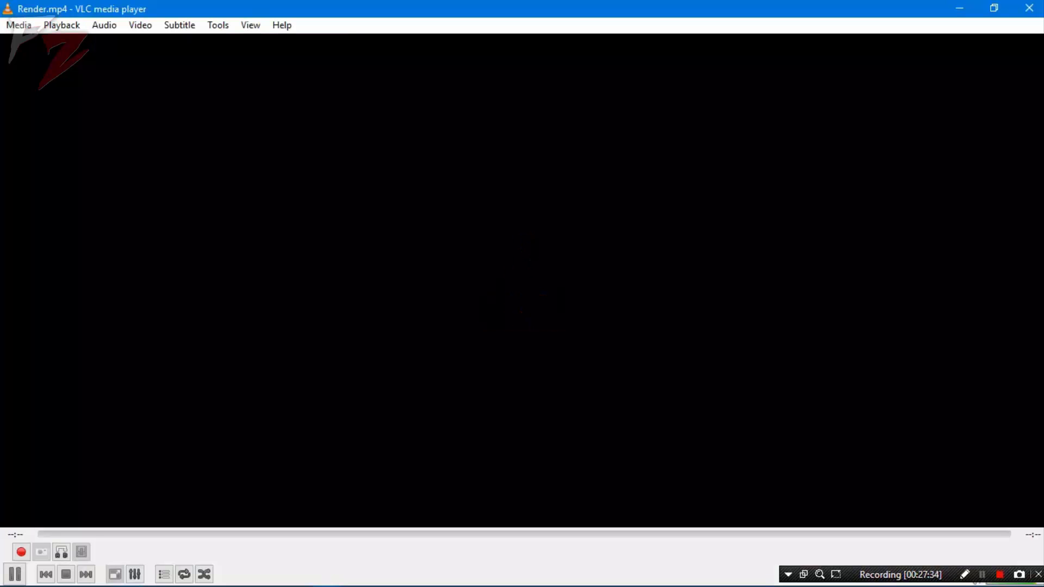
# Watch the rendered intro in full screen, pausing and resuming the playback
pyautogui.press('f')
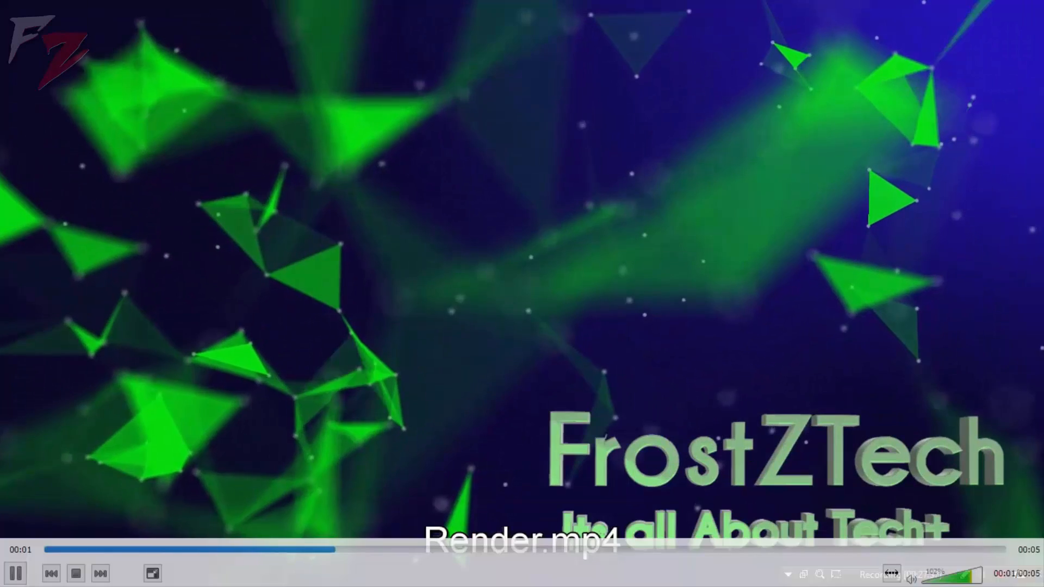
pyautogui.press('space')
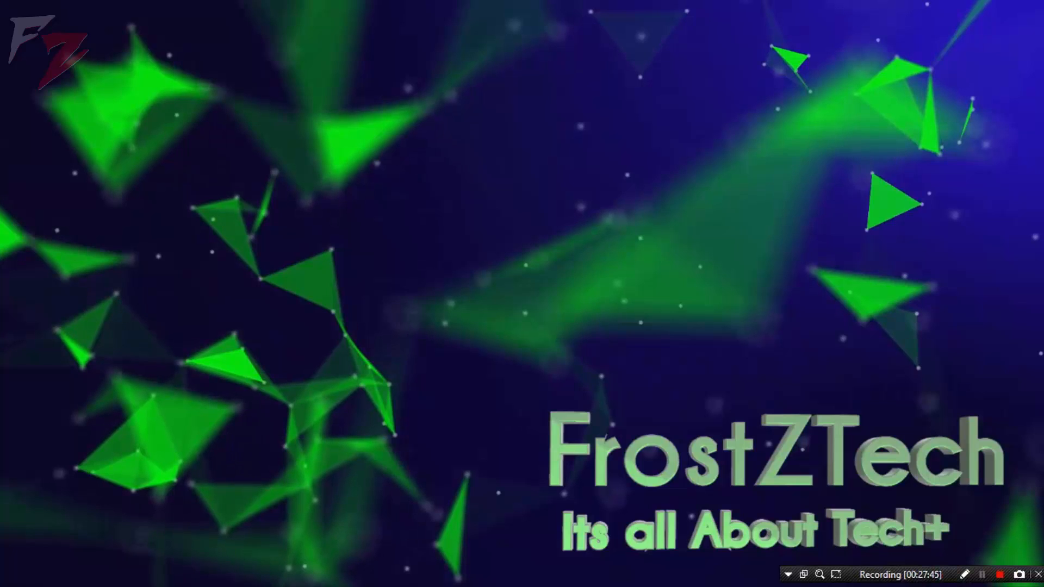
pyautogui.press('space')
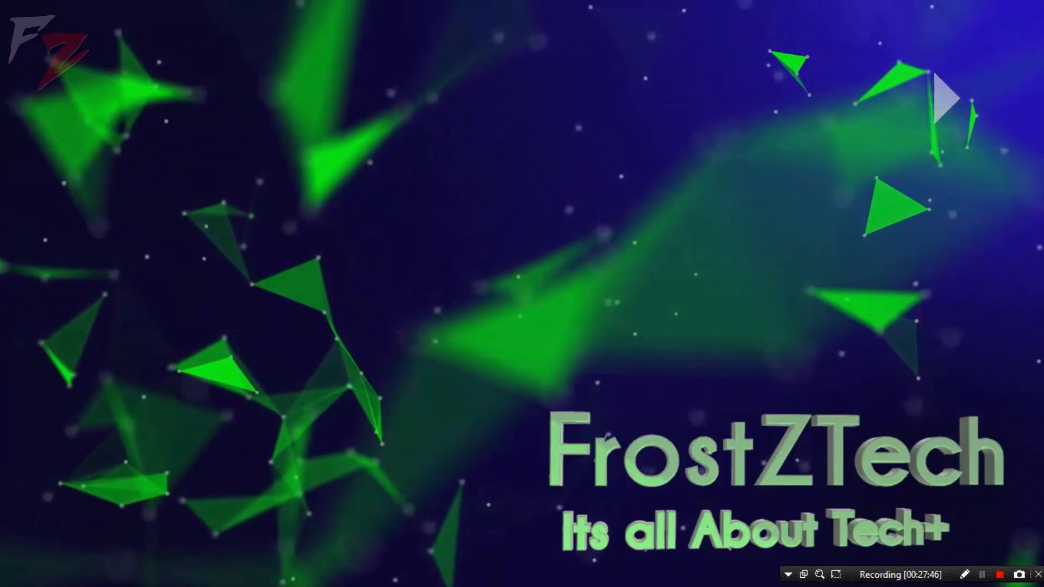